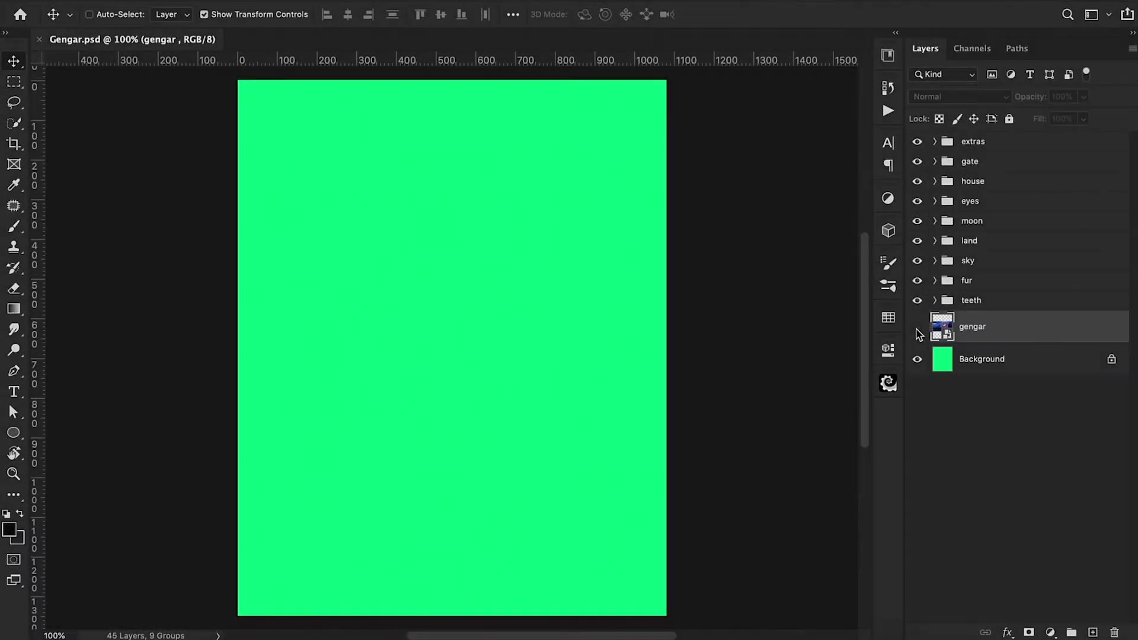
- Show the gengar reference layer and shift the image slightly to the left on the canvas
left_click(917, 328)
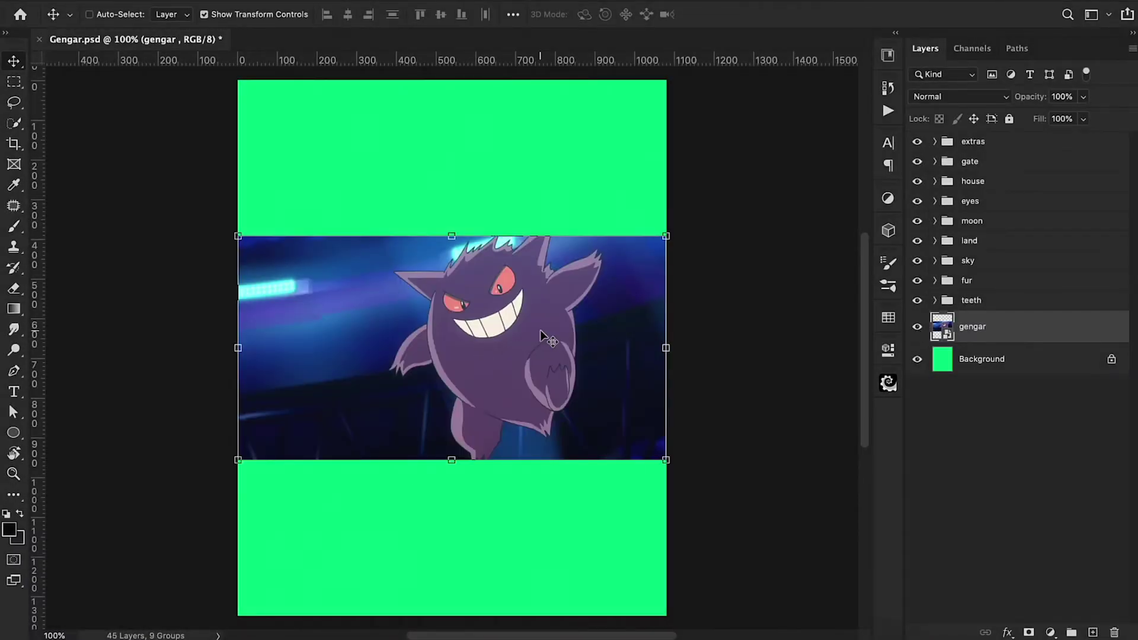
left_click_drag(539, 329, 514, 333)
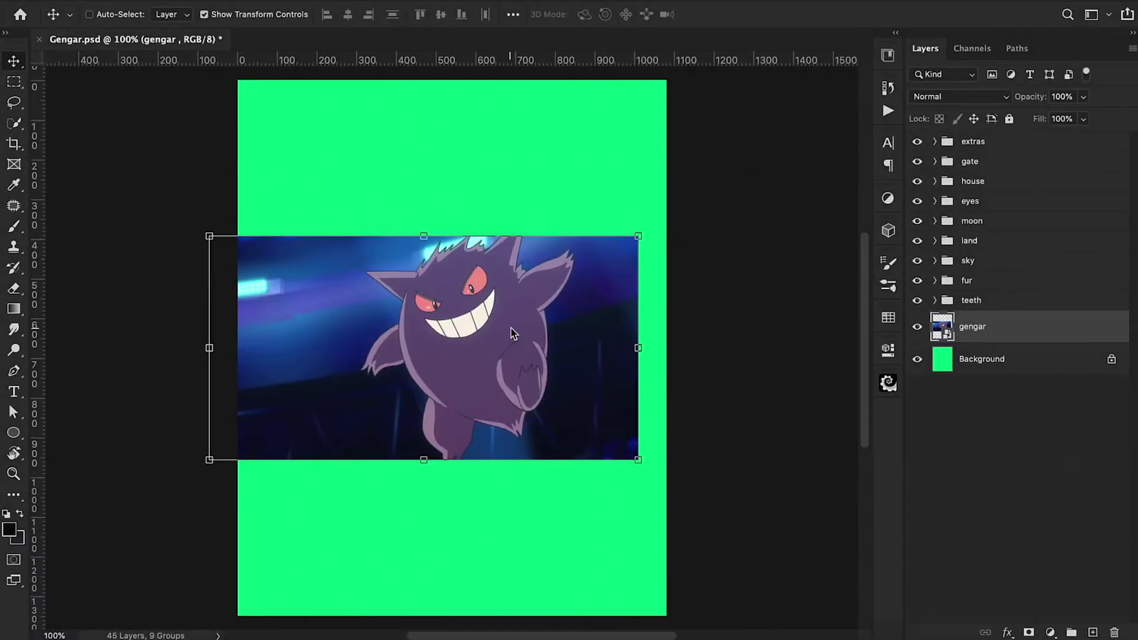
- Trace a closed Pen tool path around the reference character's left arm, including its claws
key("p")
key("ctrl+plus")
key("ctrl+plus")
left_click(489, 248)
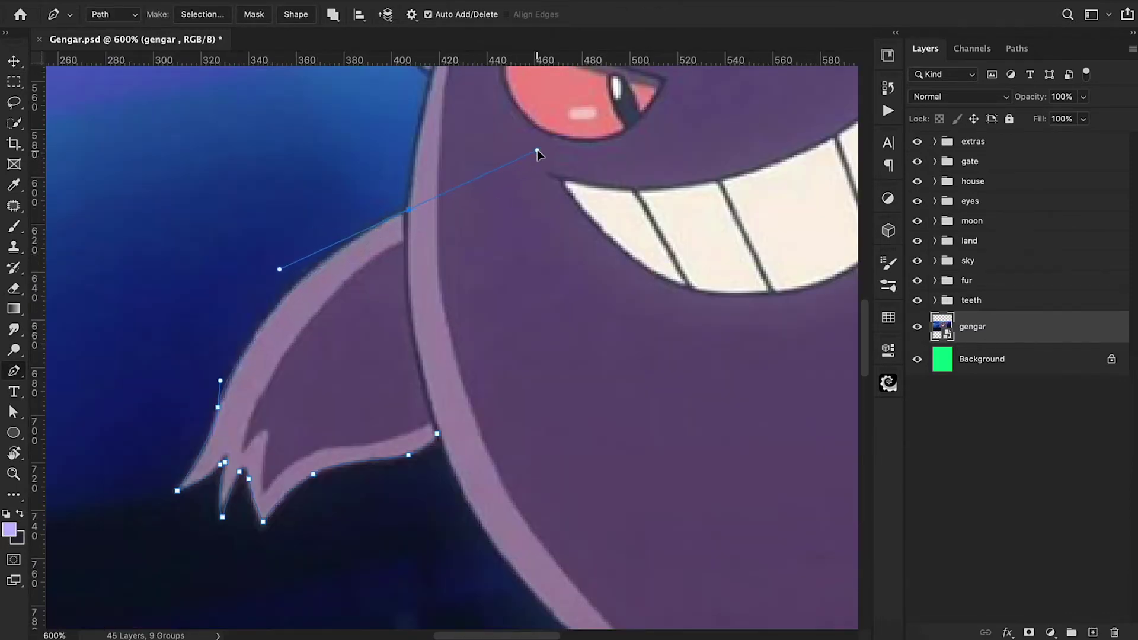
left_click_drag(436, 434, 478, 557)
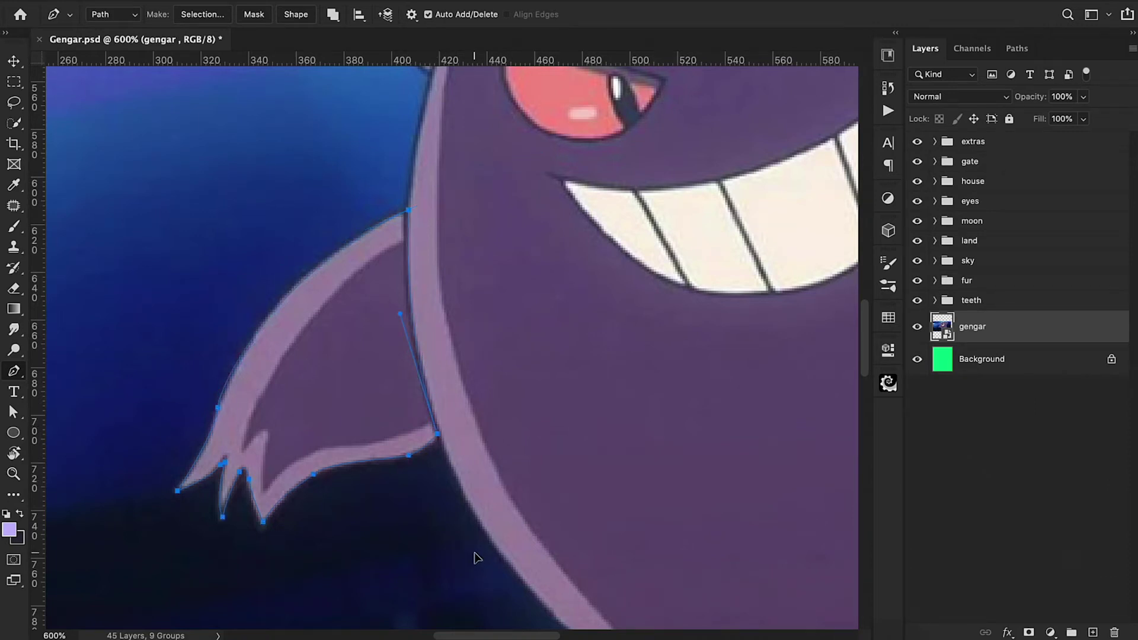
- Convert the arm path to a selection and fill it with light purple on a new layer
right_click(335, 351)
left_click(382, 407)
left_click(656, 216)
left_click(1092, 632)
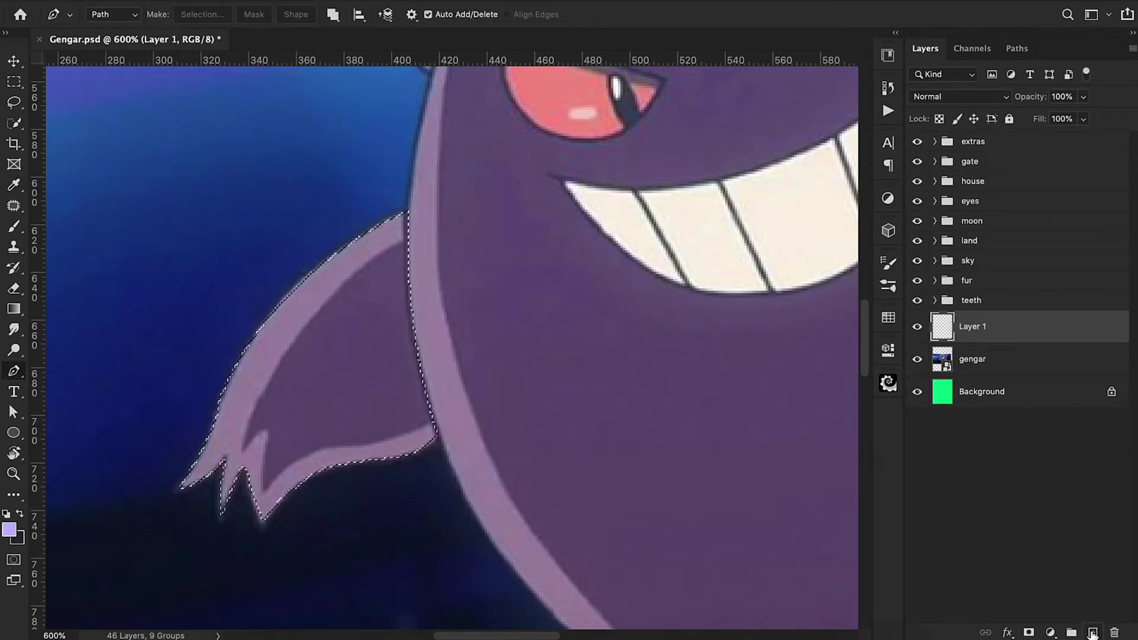
key("alt+BackSpace")
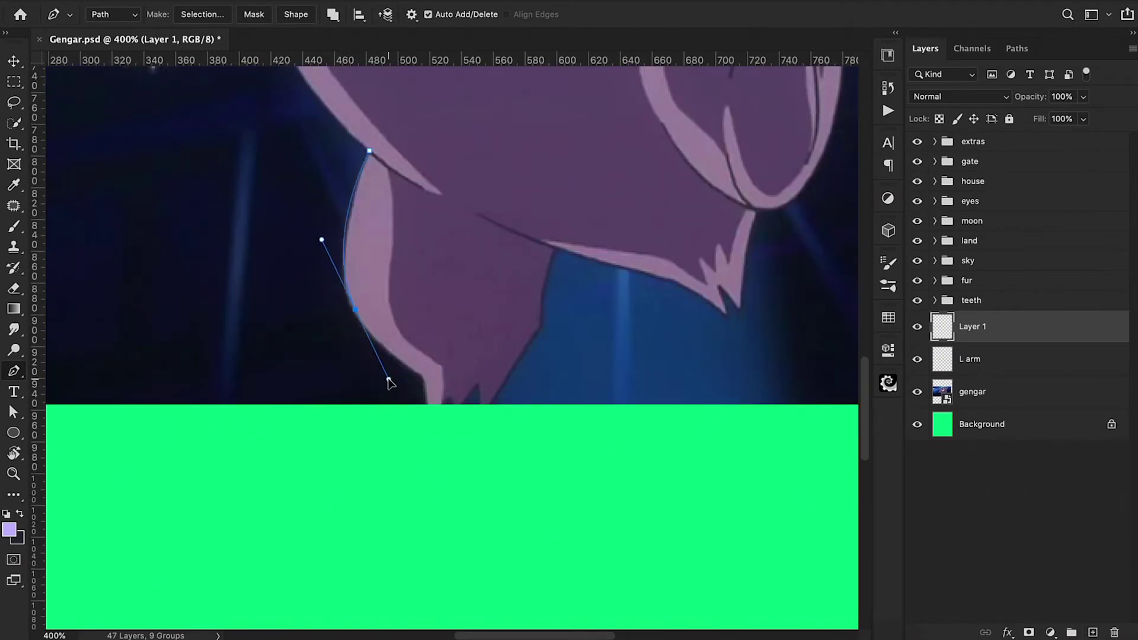
- Trace the character's left foot with the Pen tool, following its outer curve, toes and inner edge
left_click(422, 376)
scroll(425, 381, "down", 2)
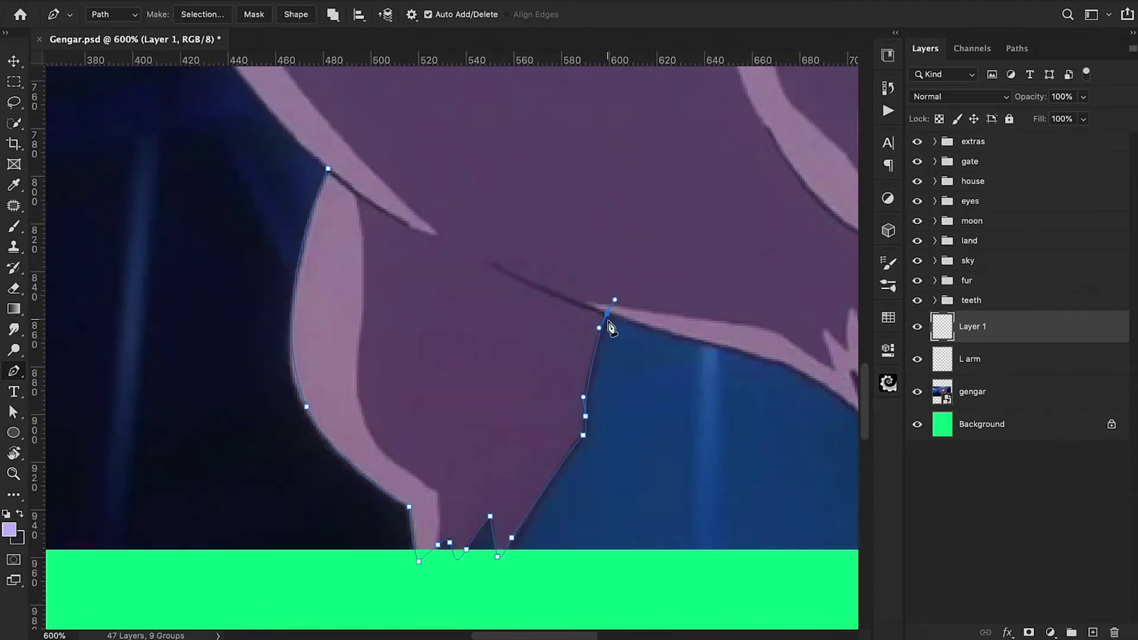
scroll(462, 348, "down", 3)
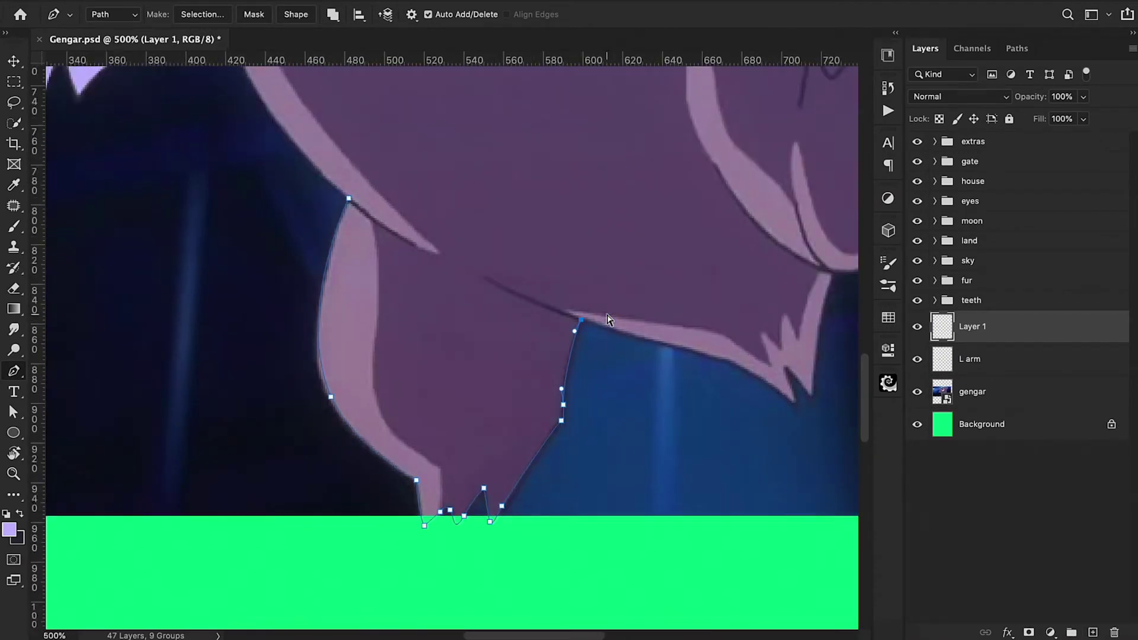
- Turn the left foot path into a selection and fill it with light purple on its layer
right_click(416, 296)
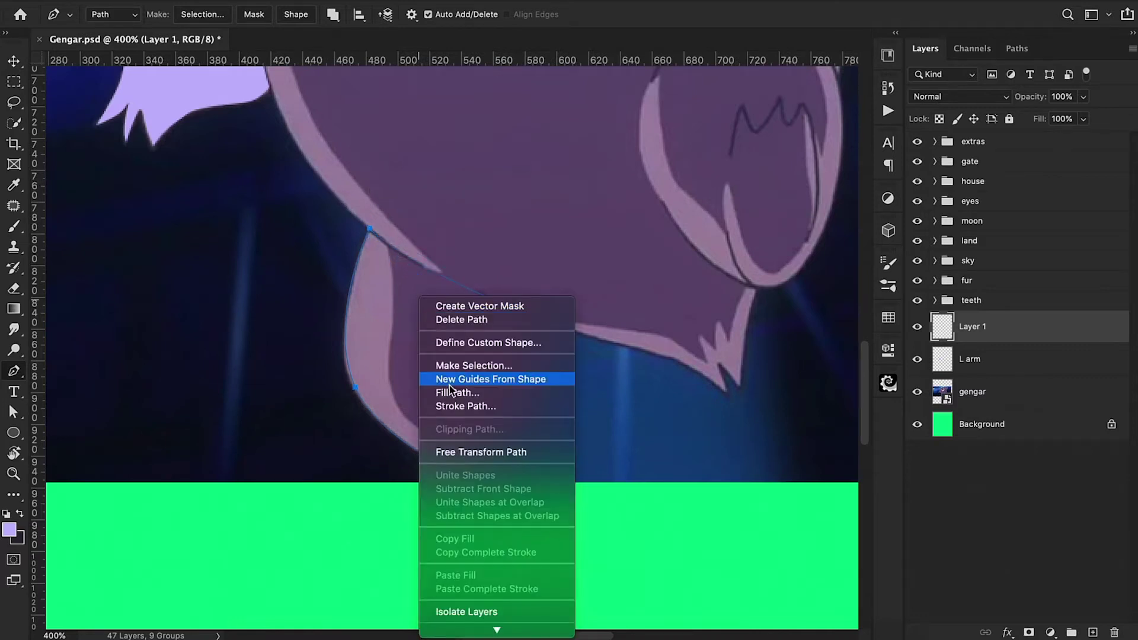
left_click(451, 363)
left_click(664, 220)
key("alt+BackSpace")
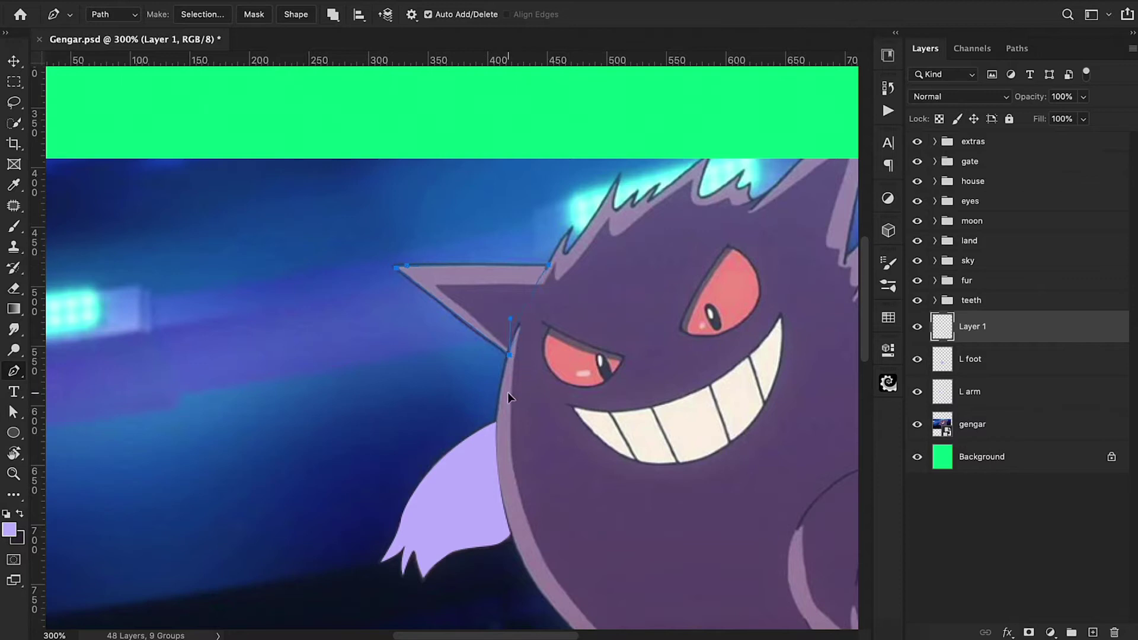
- Make a selection from the left ear path and fill it with light purple
right_click(517, 307)
left_click(552, 374)
left_click(659, 219)
key("alt+BackSpace")
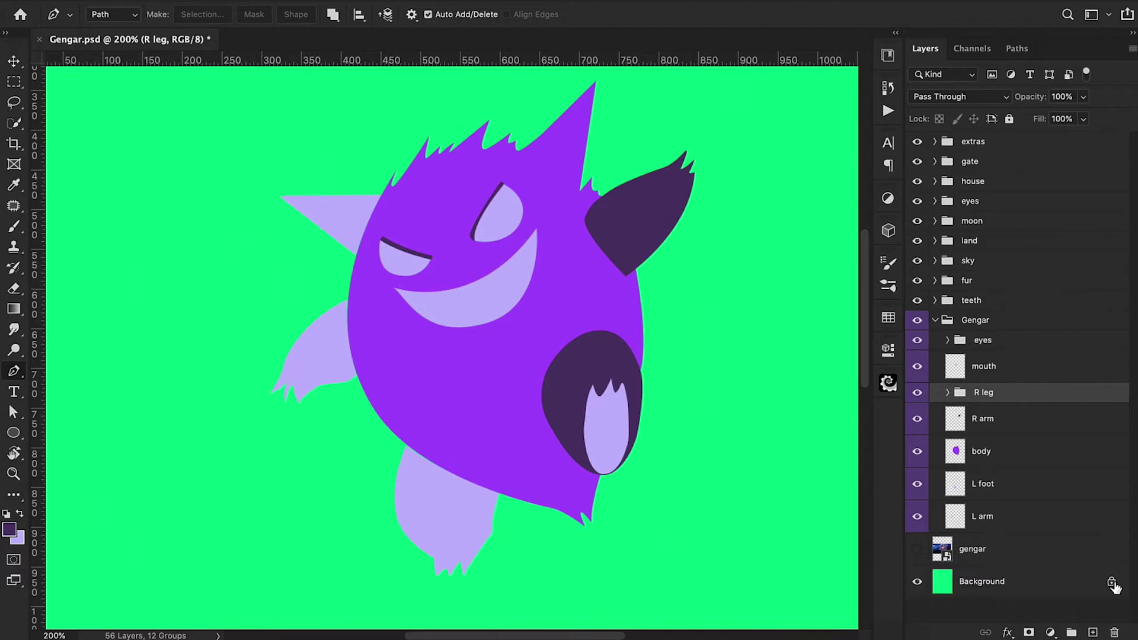
- Unlock the green Background layer and fill it with dark gray 404040
left_click(1112, 584)
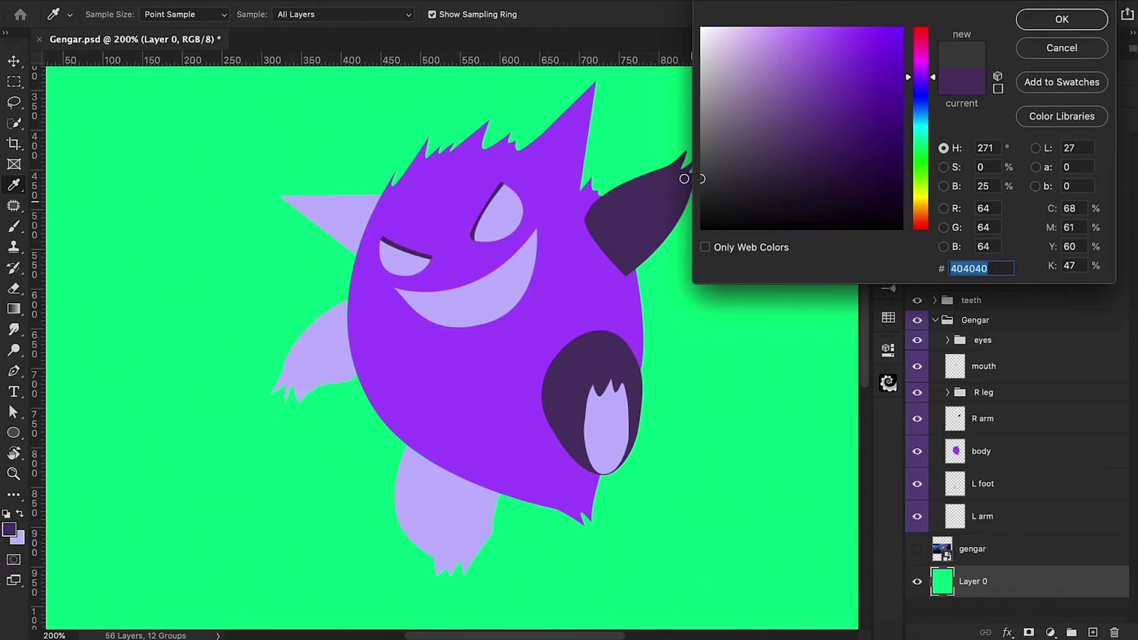
left_click(1088, 19)
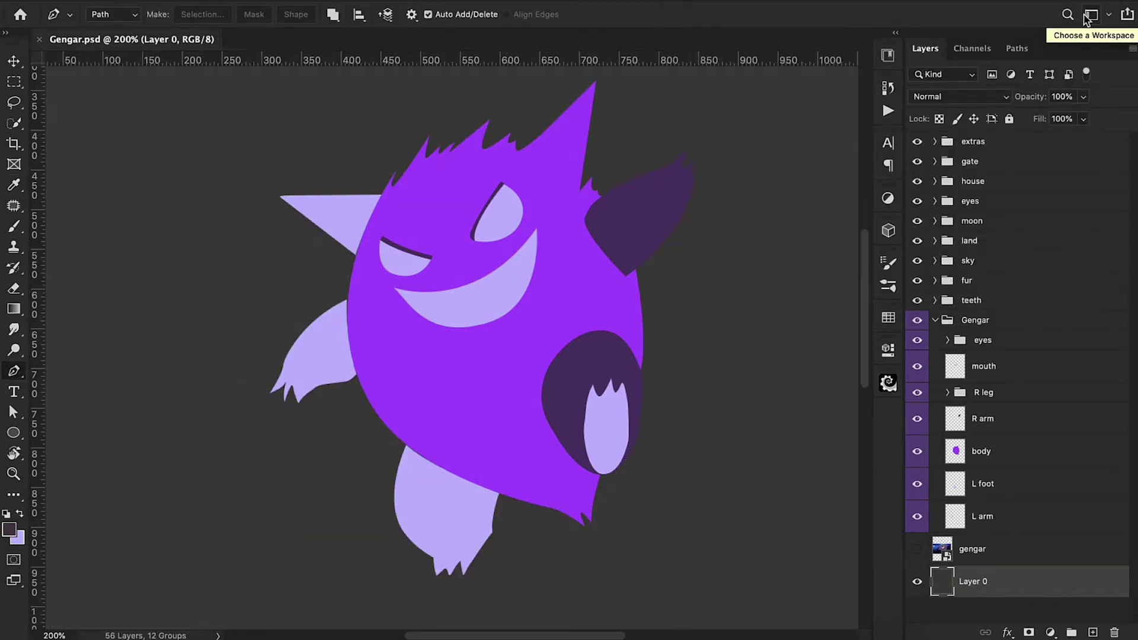
- Pick a slightly lighter gray as the foreground color and refill the backdrop layer with it
key("ctrl+minus")
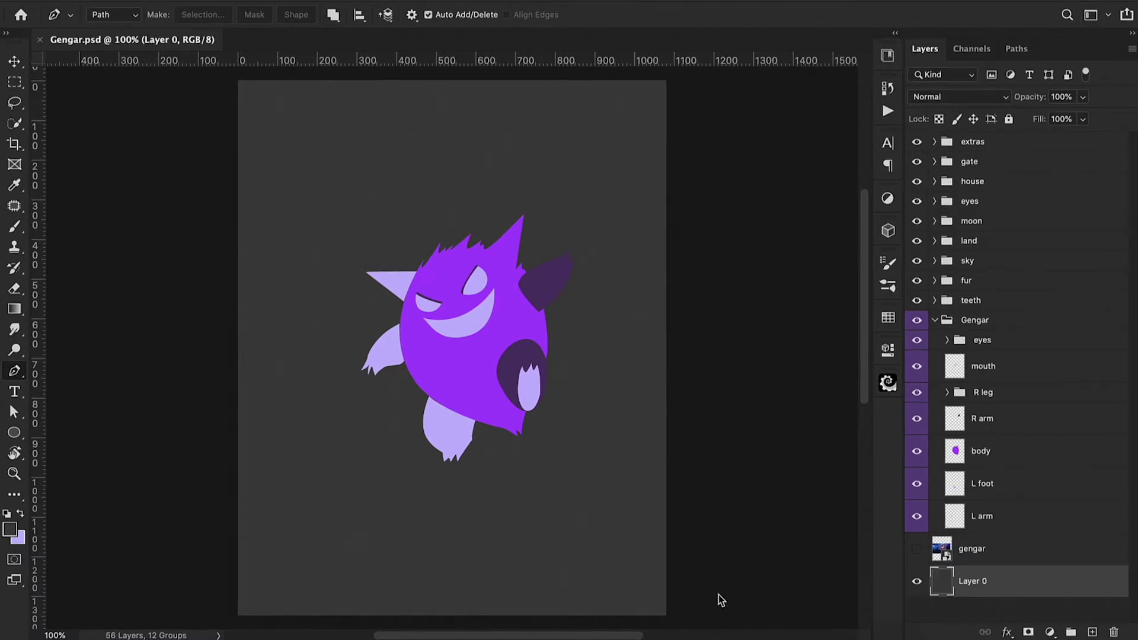
left_click(10, 530)
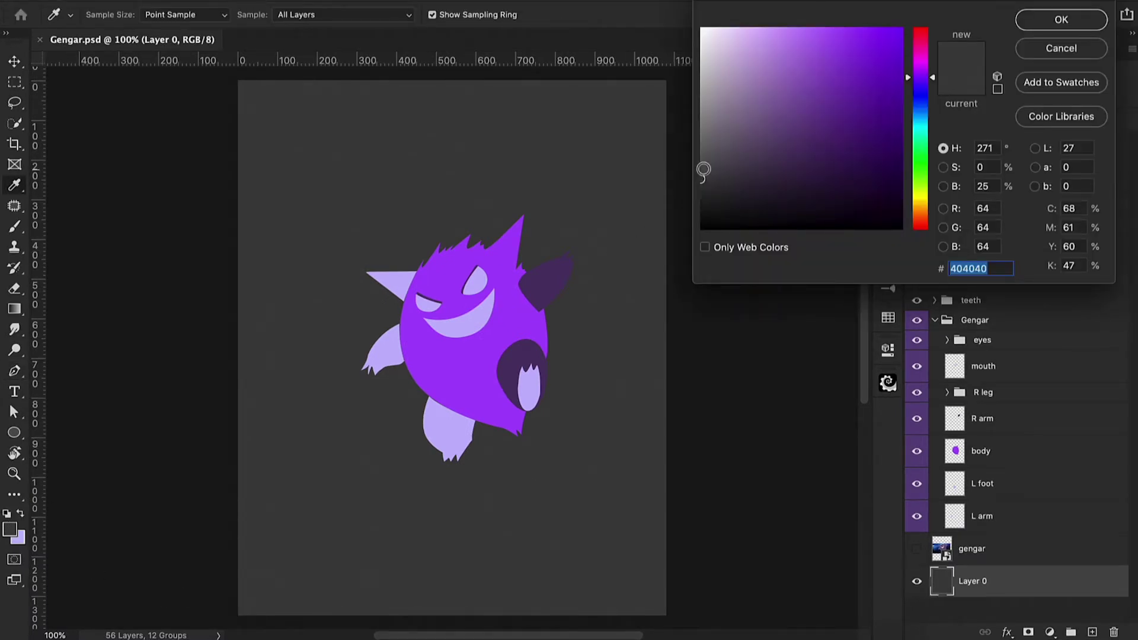
left_click(1050, 23)
key("alt+BackSpace")
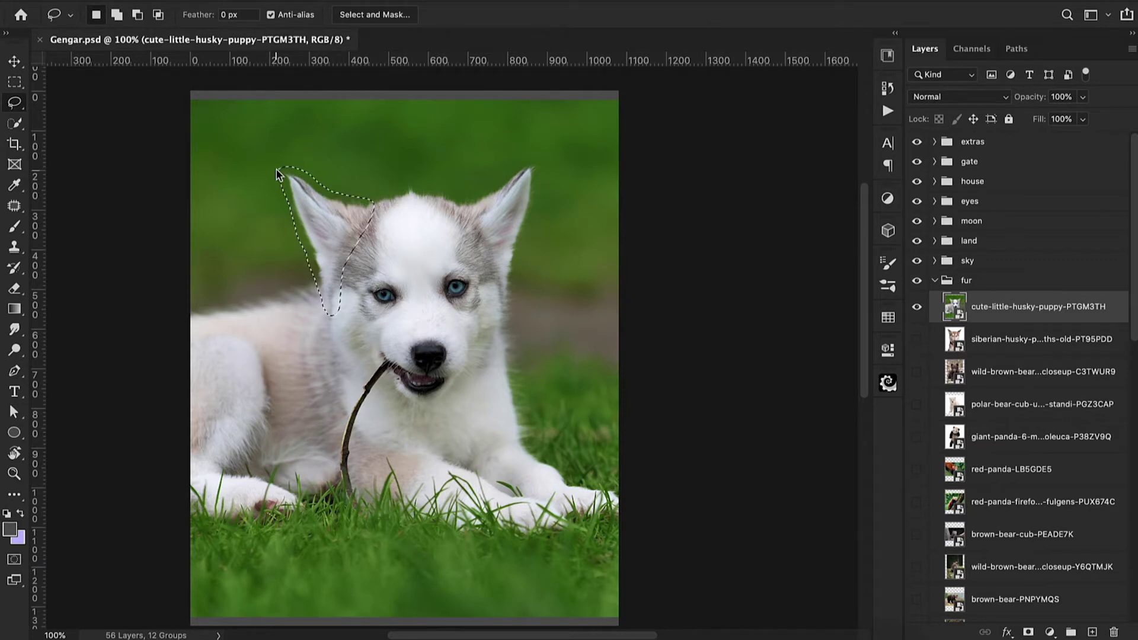
- Copy the lassoed husky ear to a new layer and name it L ear
key("ctrl+j")
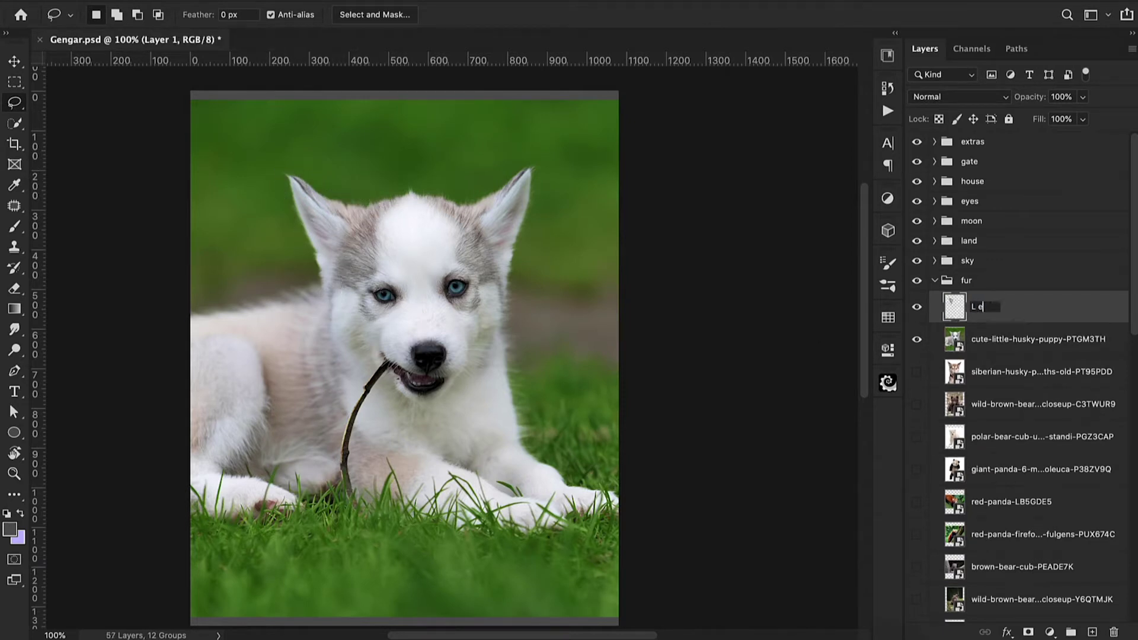
key("Return")
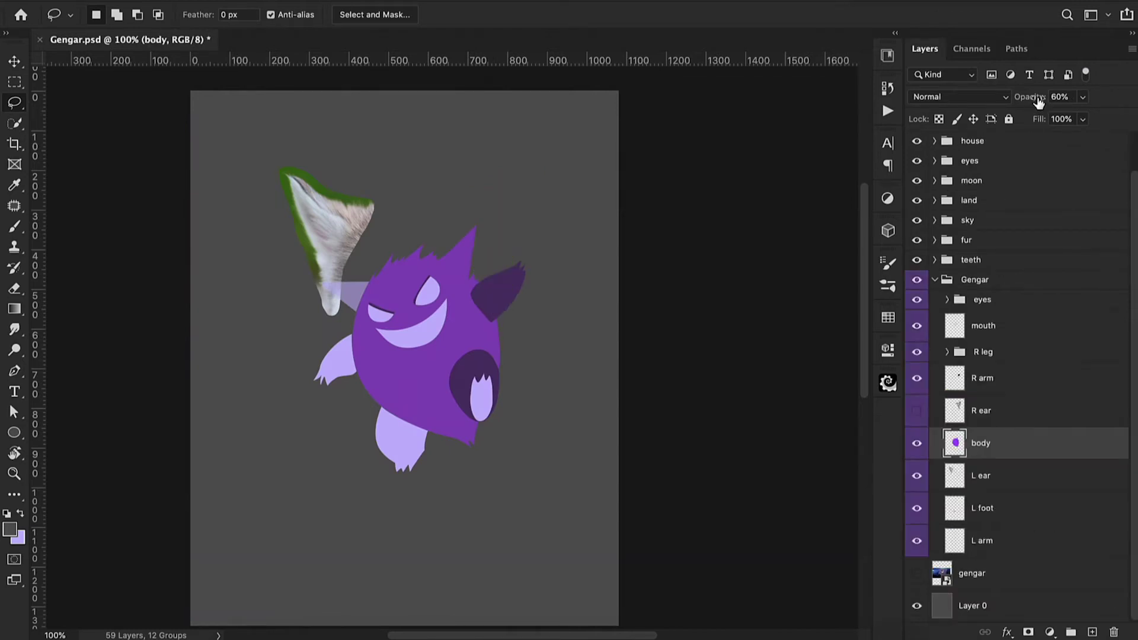
- Scale the L ear layer to 79.92% and distort it to fit over Gengar's left ear
left_click(1019, 479)
key("ctrl+t")
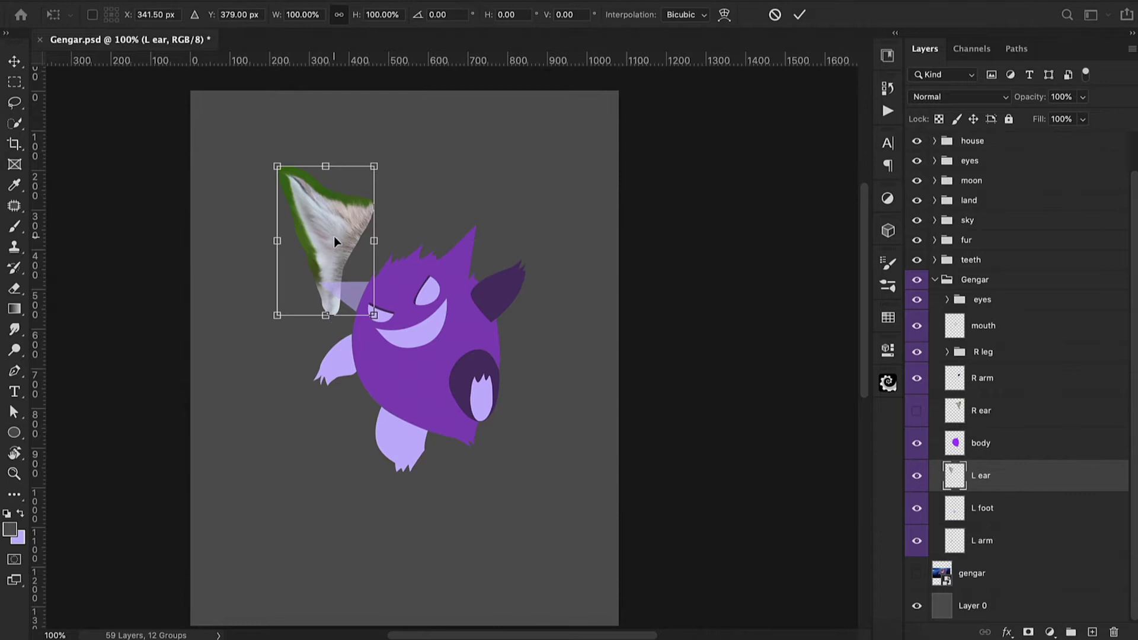
left_click_drag(335, 242, 419, 297)
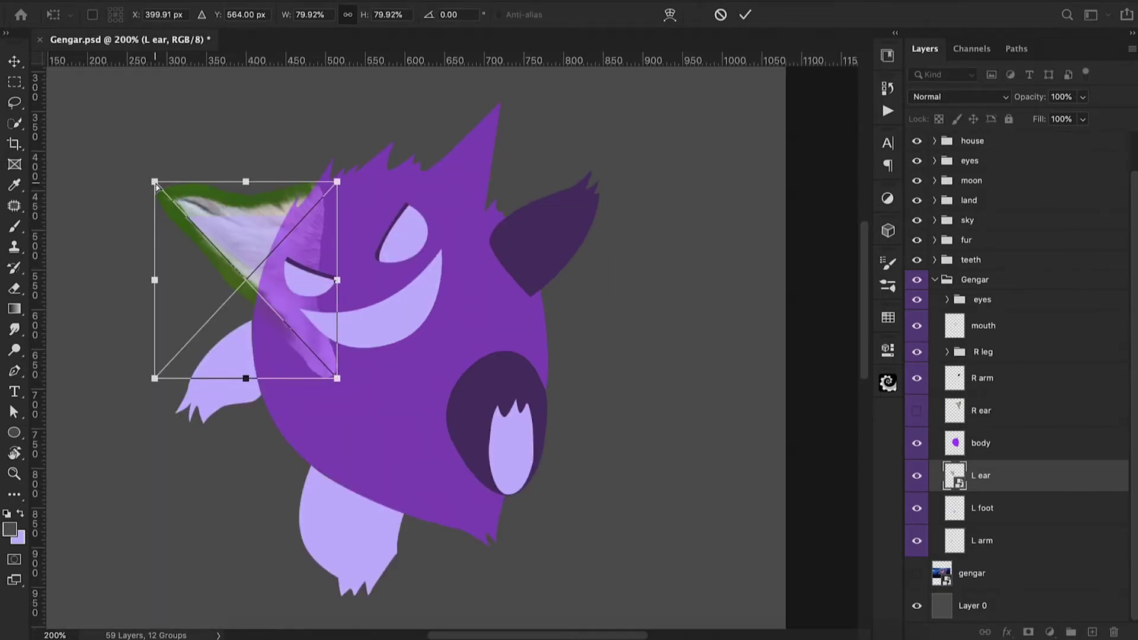
left_click_drag(156, 184, 158, 189)
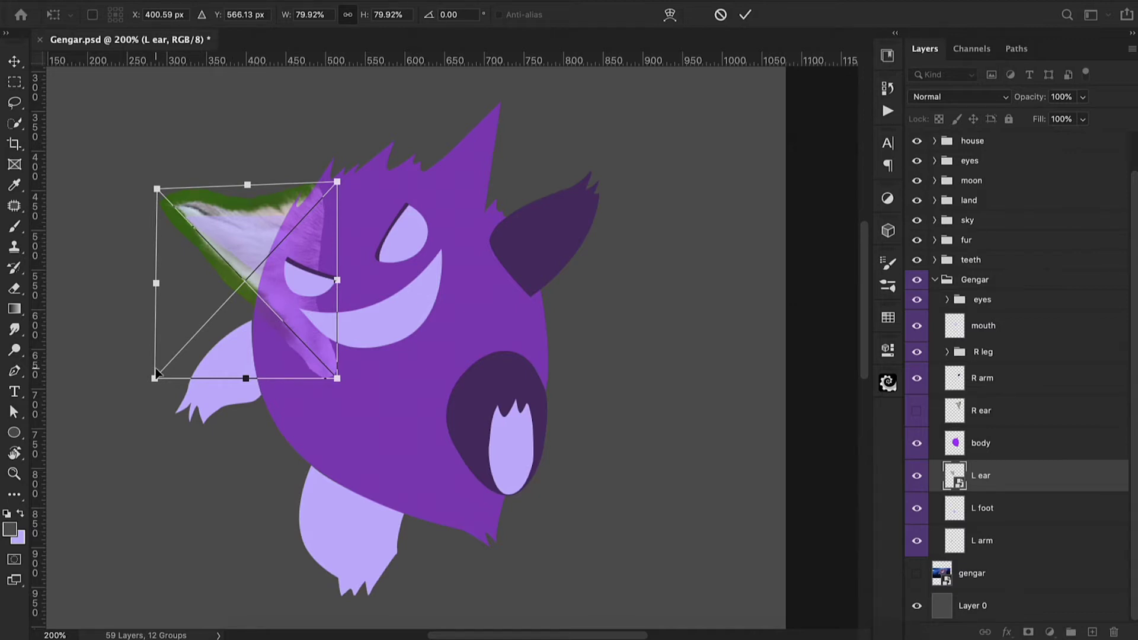
key("Return")
- Add a layer mask to L ear and paint out the green edges and excess fur with a soft black brush
left_click(1027, 632)
key("b")
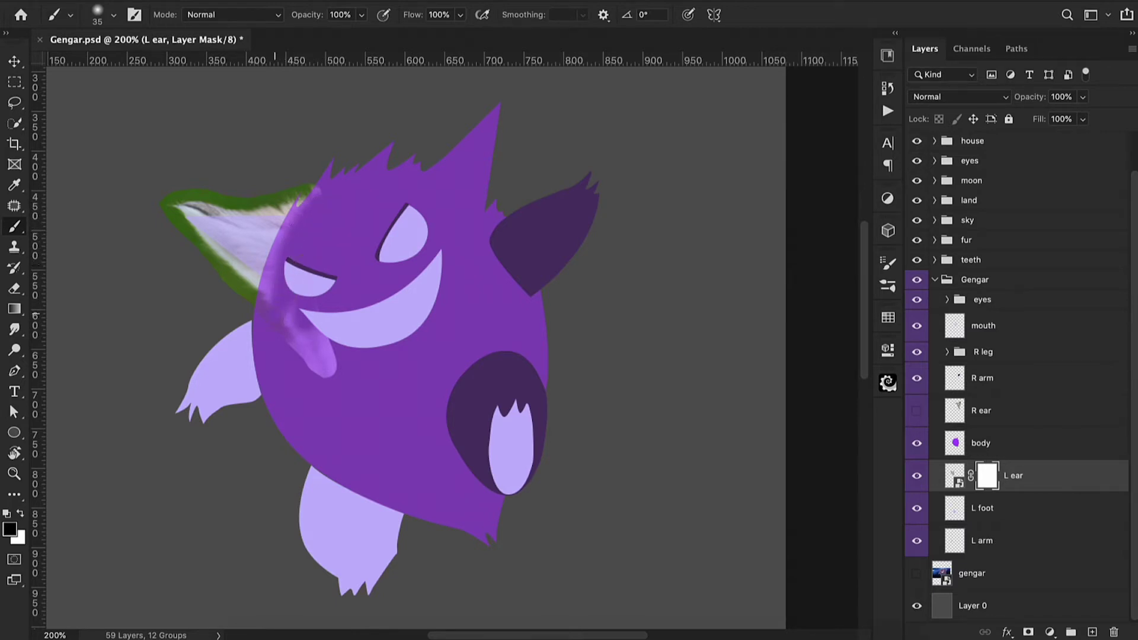
left_click_drag(328, 326, 326, 364)
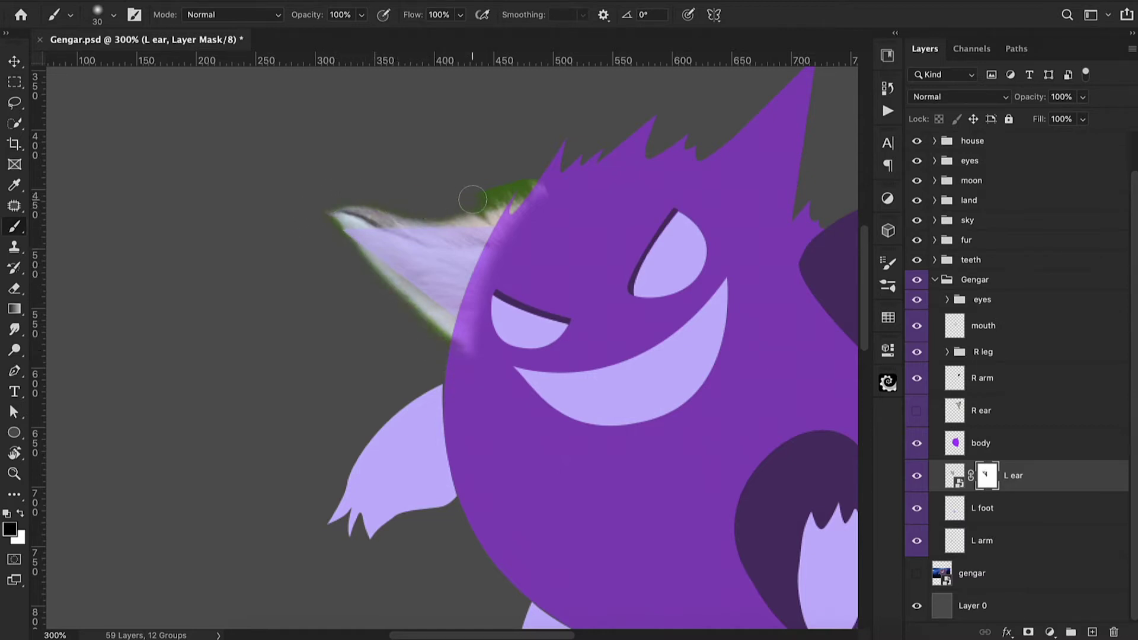
mouse_move(319, 199)
left_mouse_down()
mouse_move(412, 311)
mouse_move(470, 352)
left_mouse_up()
left_click_drag(404, 211, 486, 210)
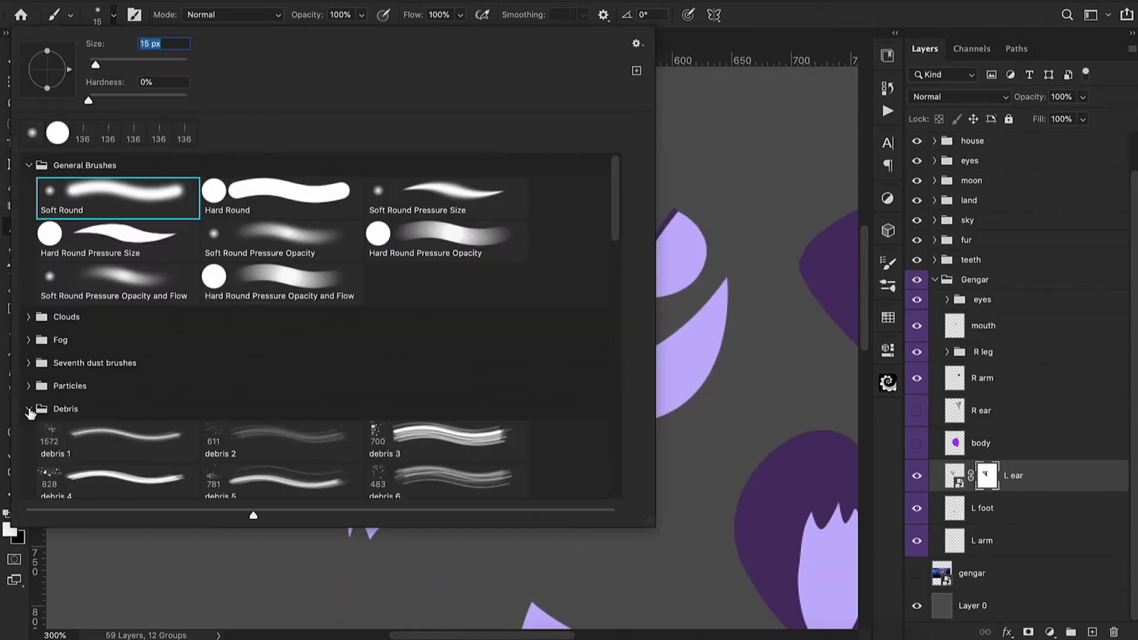
- Choose the Hair 2 brush from the Grass and Hair brush set
left_click(27, 410)
scroll(94, 357, "down", 5)
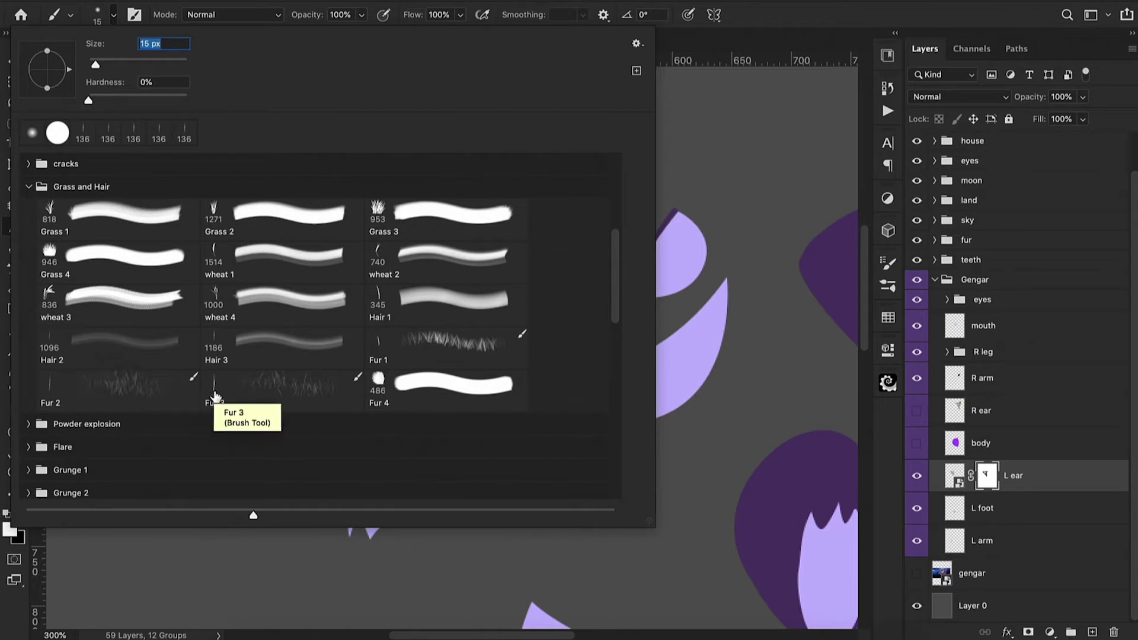
left_click(133, 351)
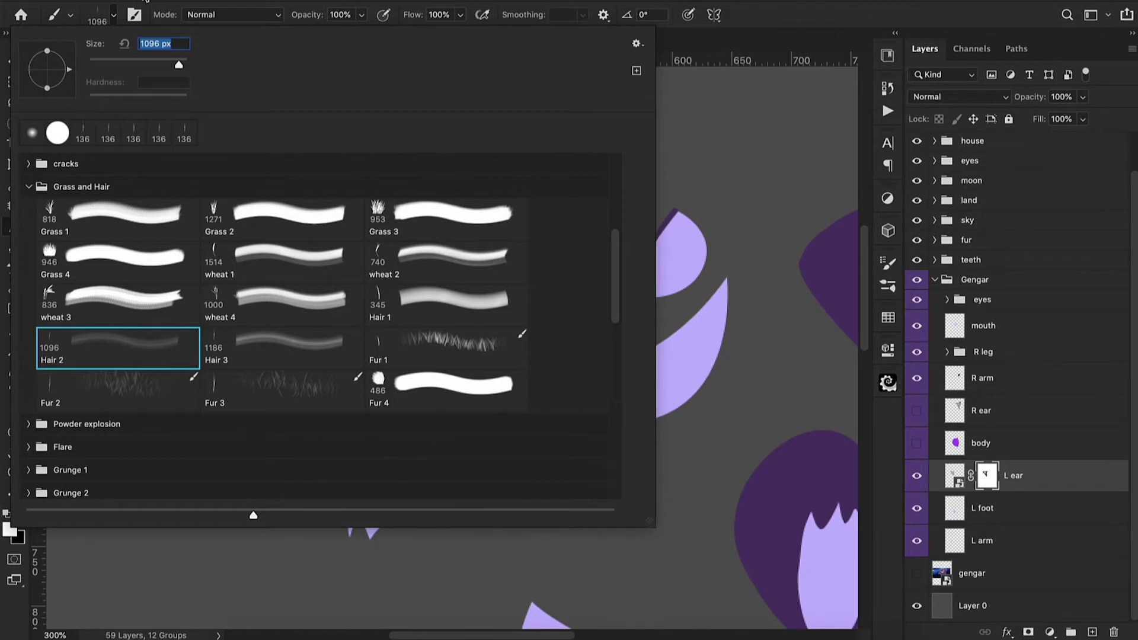
- Set the hair brush to 38 px size with 95% spacing and 28% size jitter
left_click(135, 14)
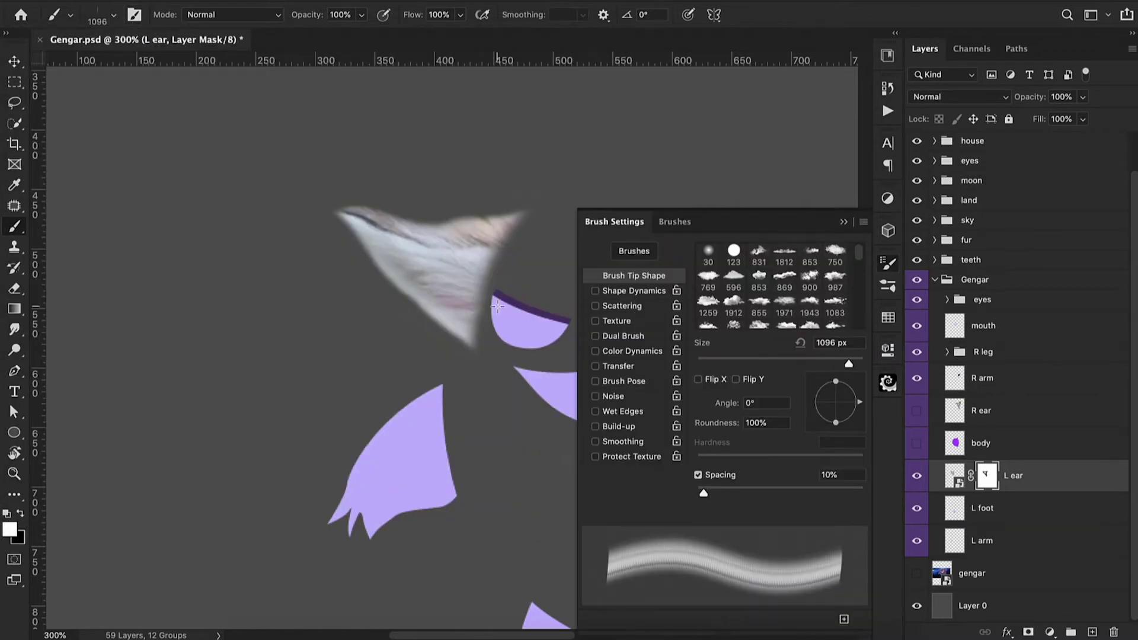
left_click(749, 363)
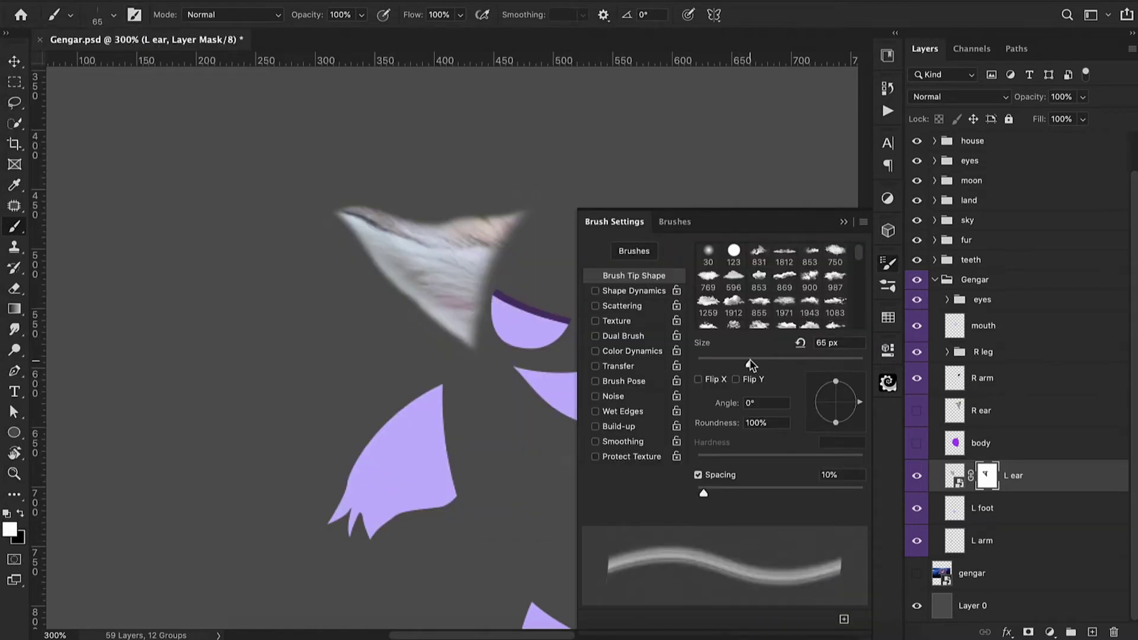
left_click(715, 362)
left_click_drag(705, 497, 764, 500)
left_click(633, 291)
left_click_drag(714, 266, 734, 268)
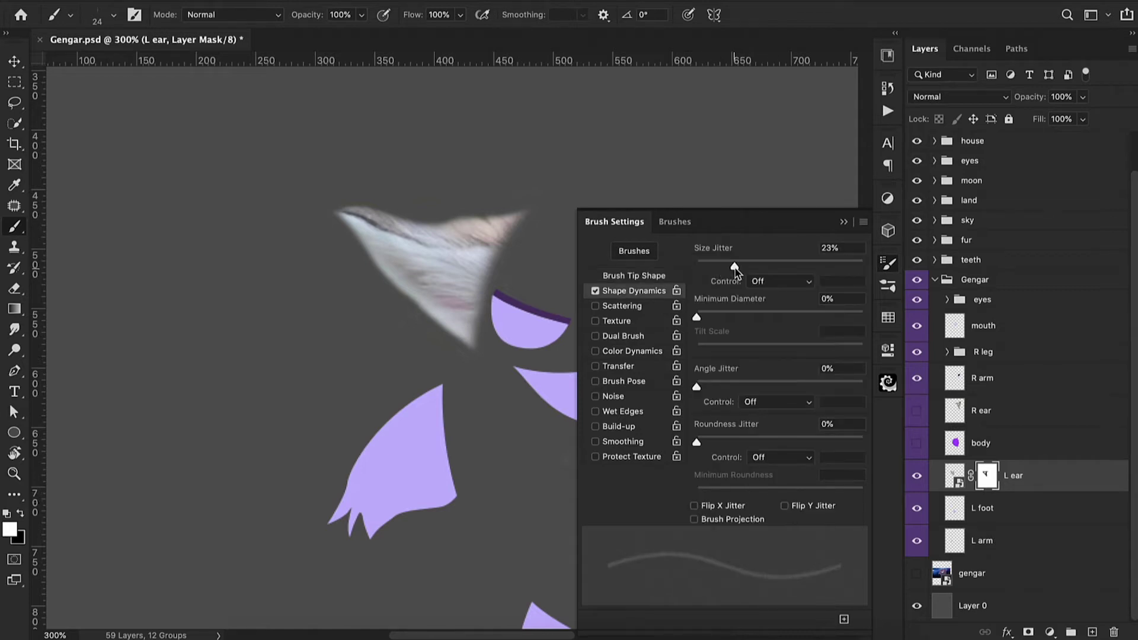
left_click(633, 276)
left_click_drag(716, 363, 728, 364)
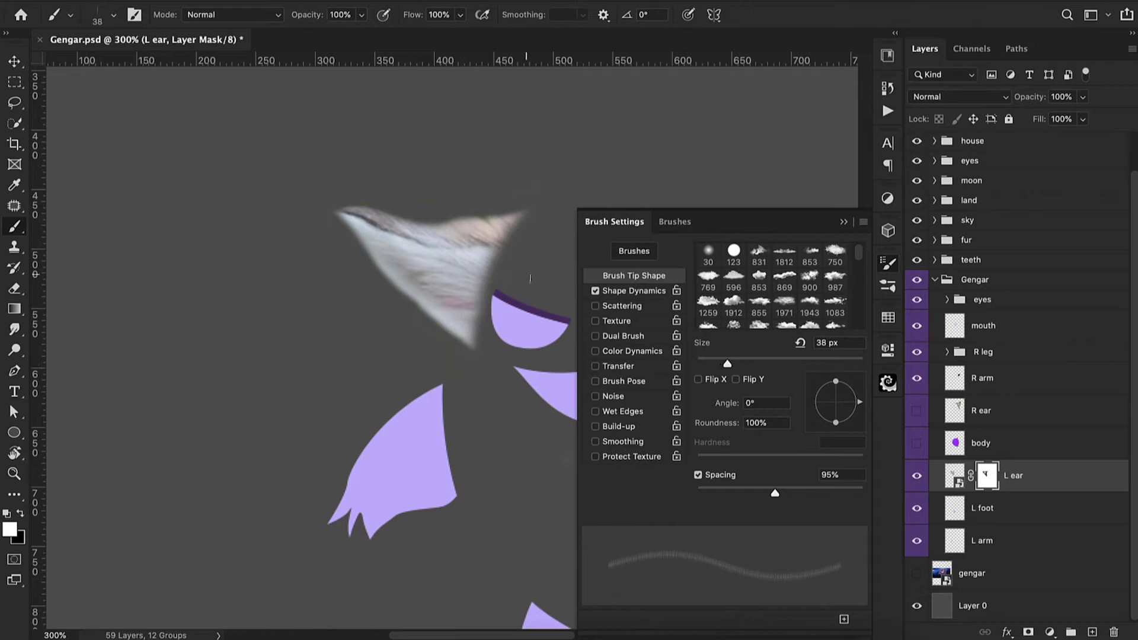
- Add a small angle jitter to the hair brush and enable slight scattering on both axes
left_click(628, 291)
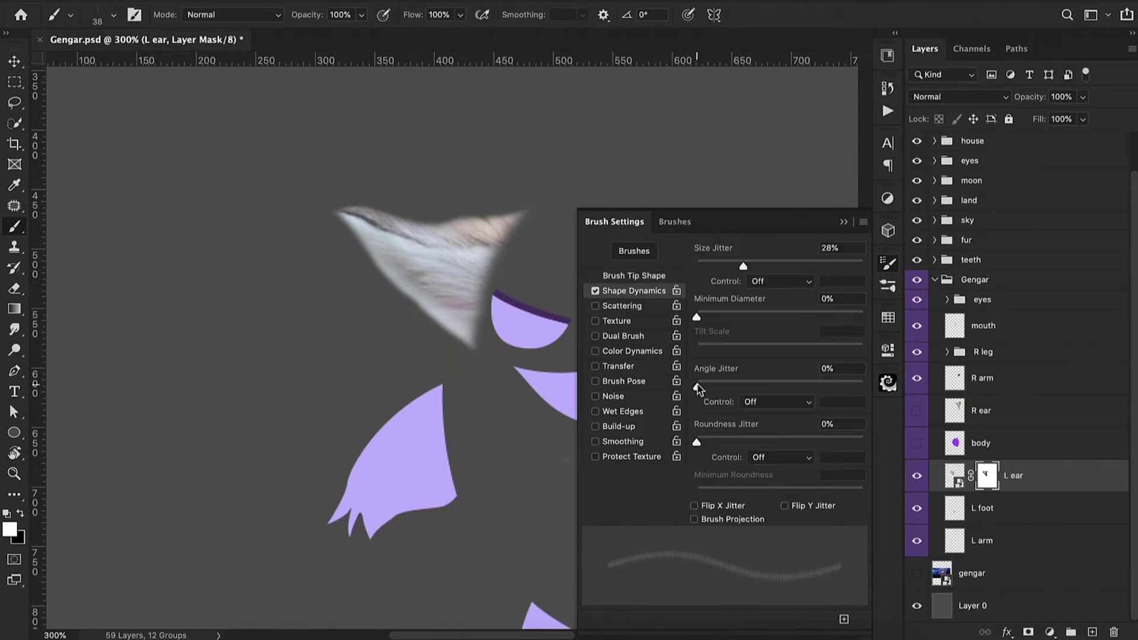
left_click_drag(699, 389, 717, 390)
left_click(634, 306)
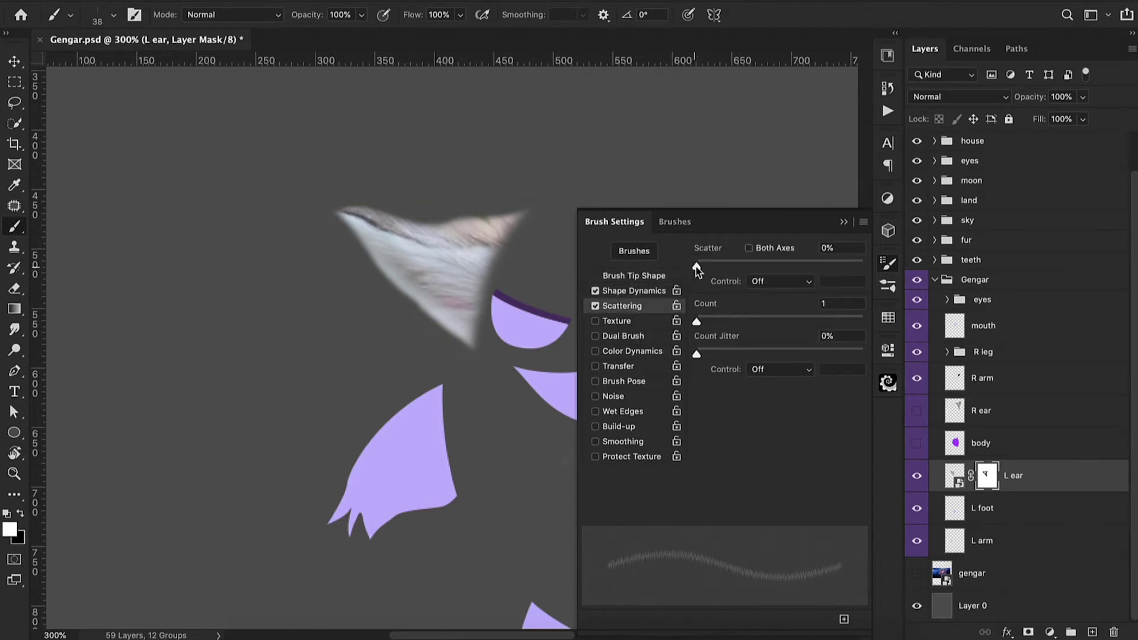
left_click_drag(697, 270, 706, 267)
left_click(749, 249)
- Enable Transfer for the hair brush and raise its opacity jitter, keeping the brush opacity at 100%
left_click(619, 366)
left_click(732, 262)
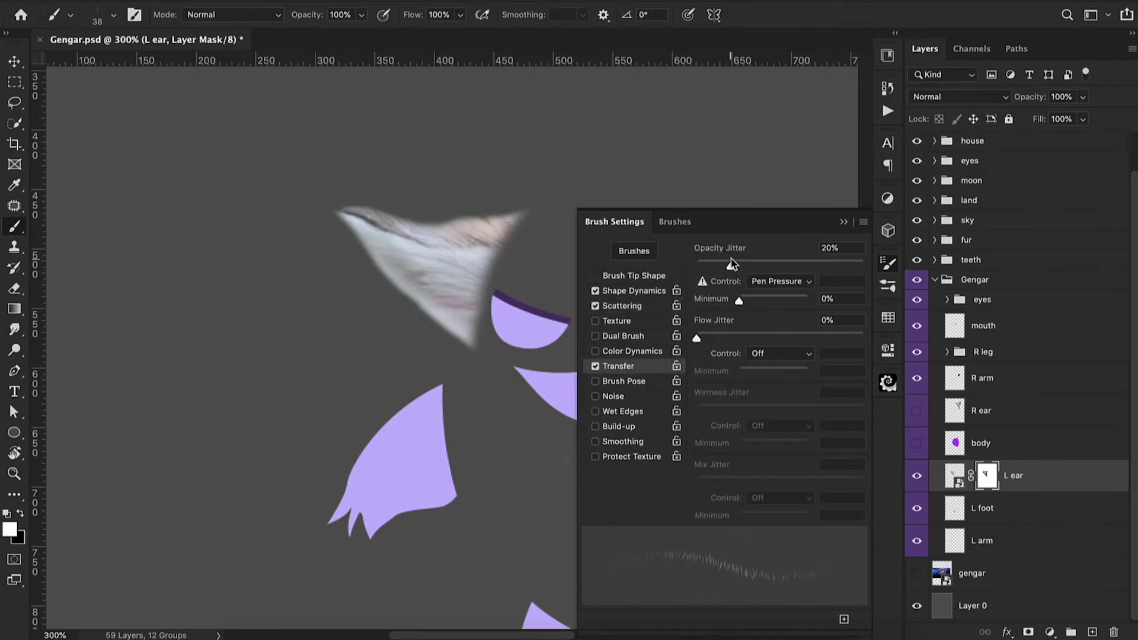
left_click_drag(733, 264, 780, 270)
key("Return")
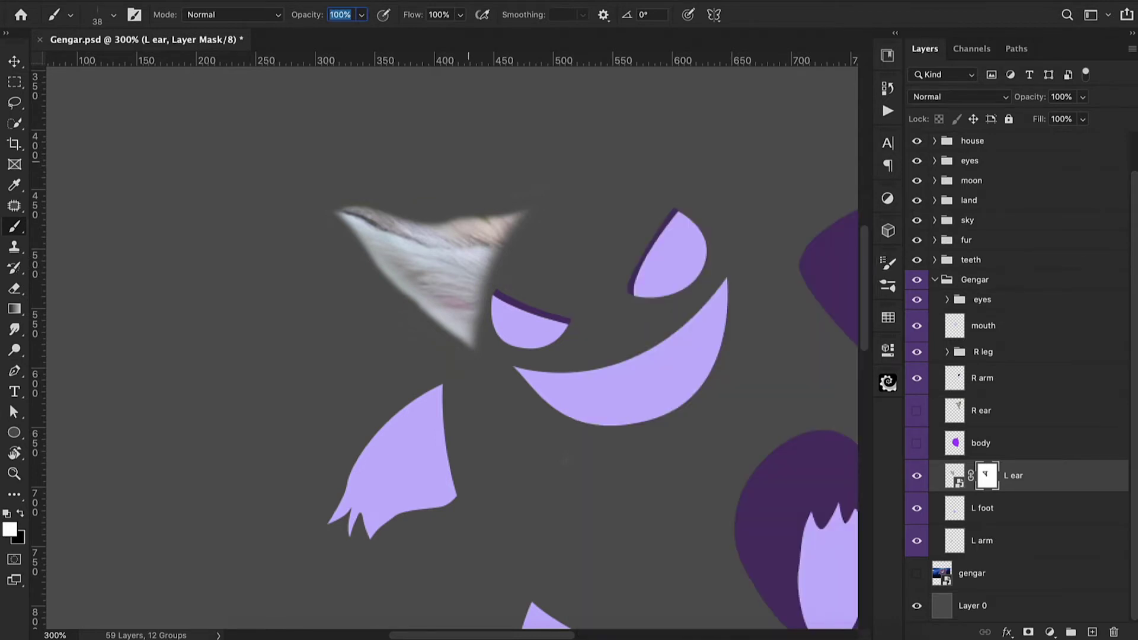
left_click(330, 15)
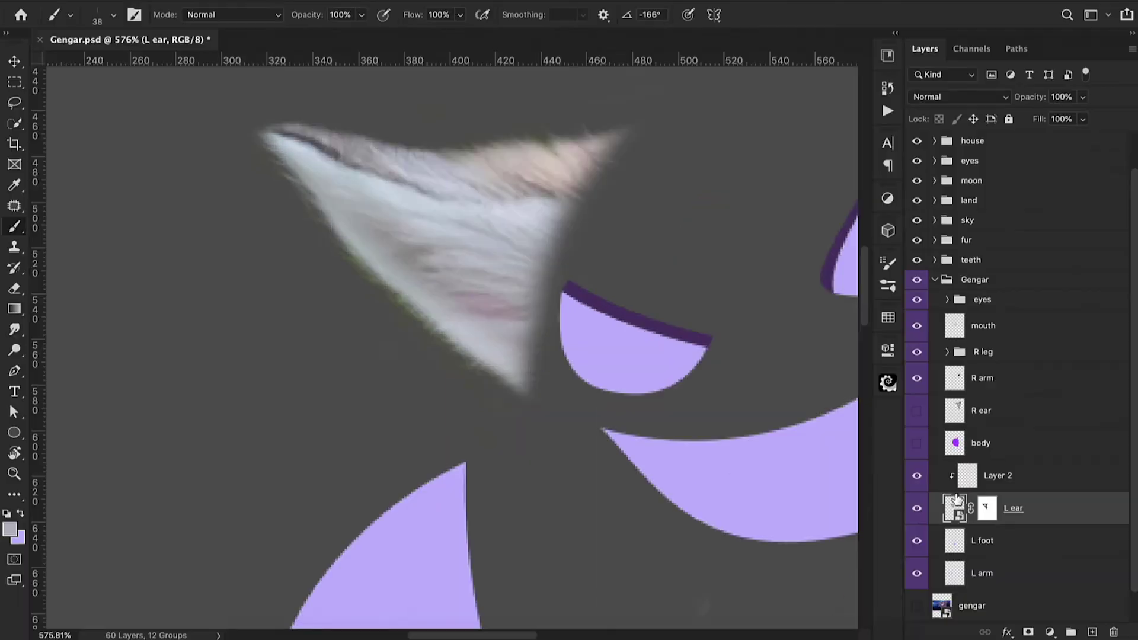
- Release the hair layer above the left ear from its clipping mask and group both layers as L ear
left_click(962, 492, "alt")
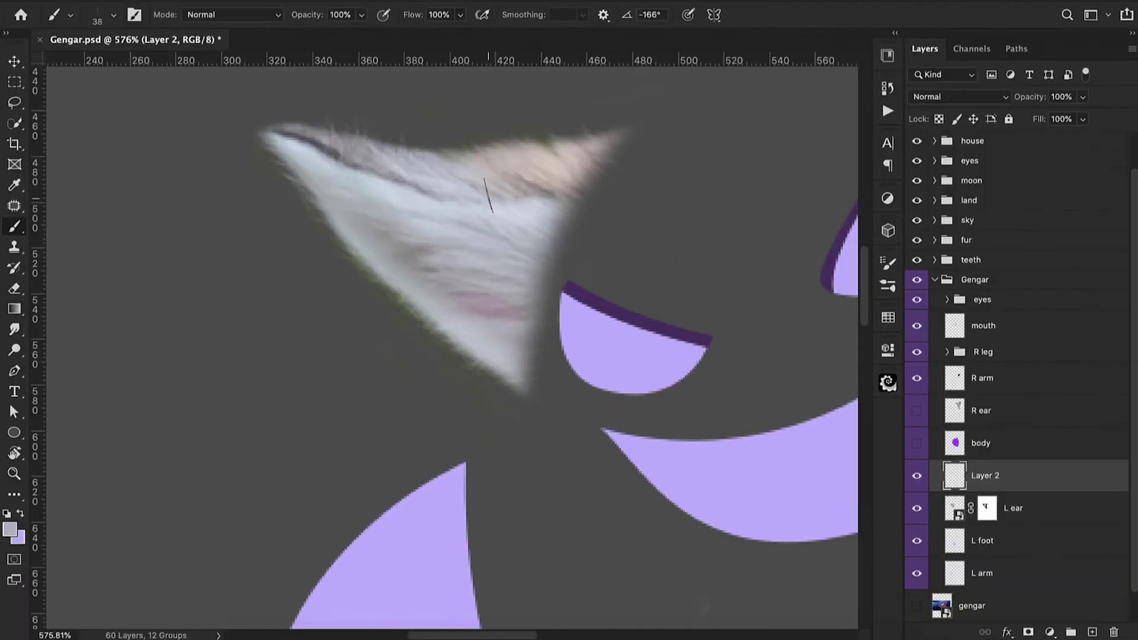
key("bracketright")
key("super+minus")
left_click_drag(1009, 476, 1009, 519)
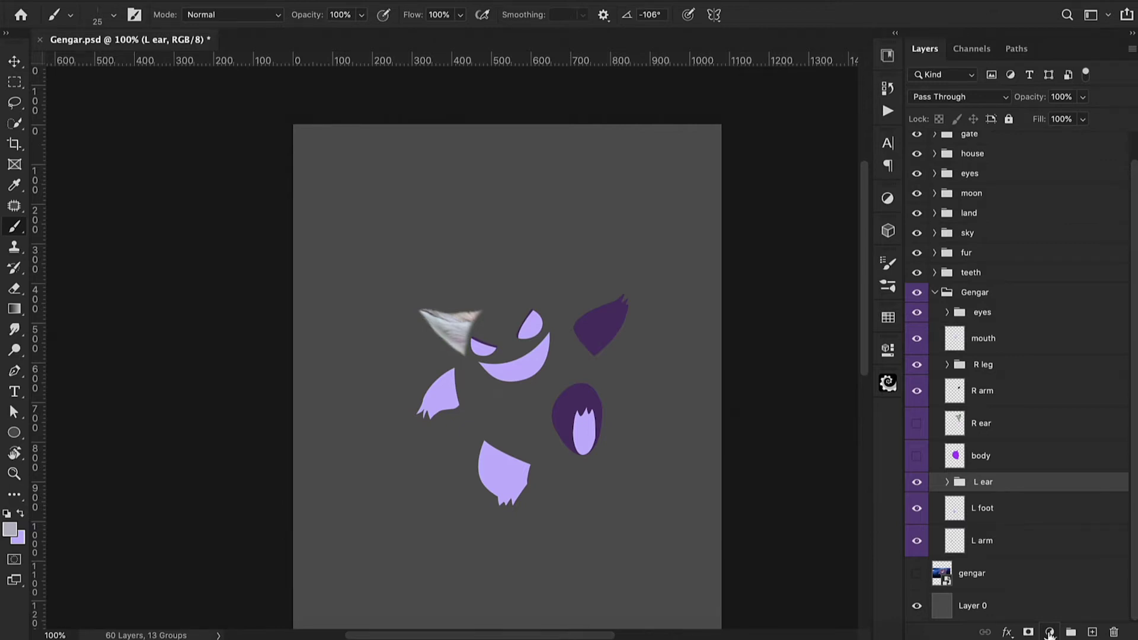
- Add a Hue/Saturation adjustment to the L ear group and lower its Greens saturation to -39
left_click(1050, 633)
left_click(1051, 461)
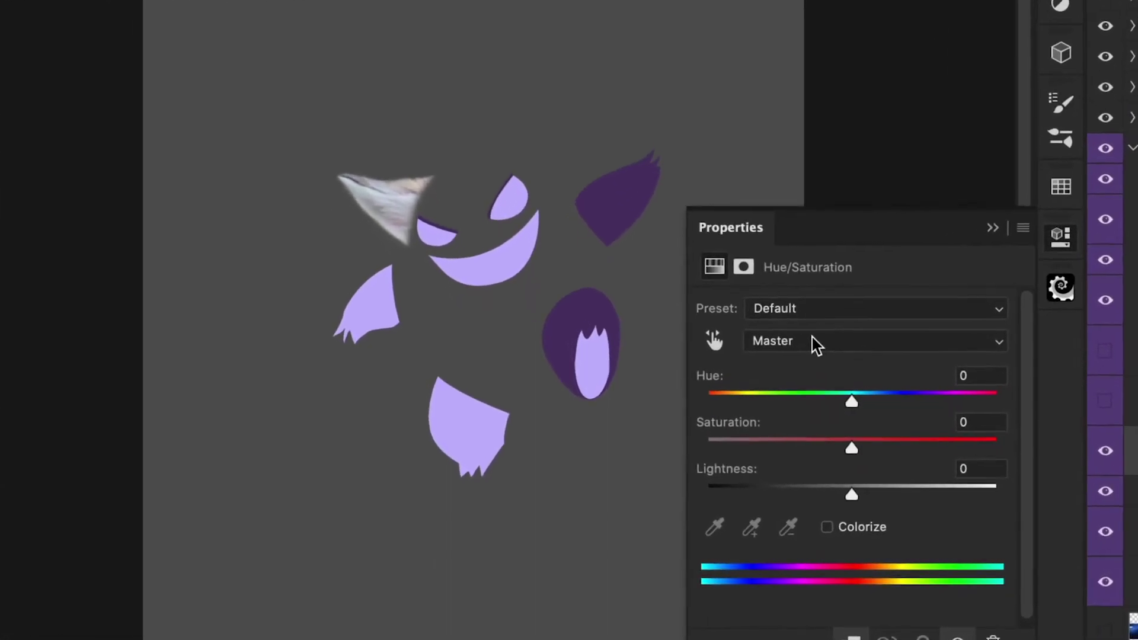
left_click(821, 344)
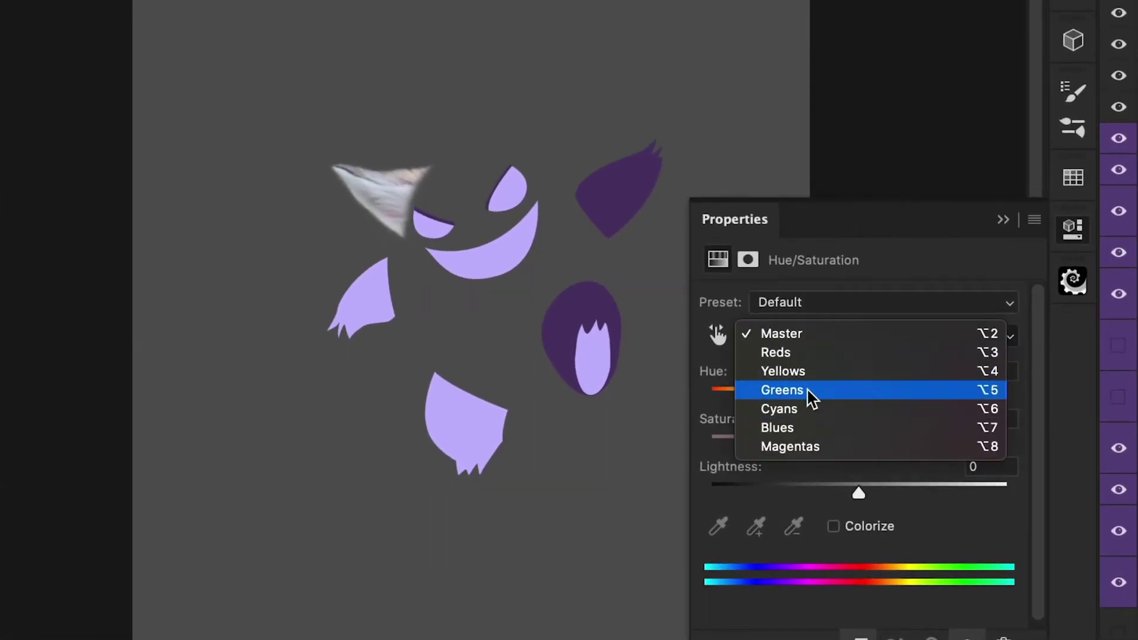
left_click(809, 391)
left_click_drag(859, 446, 805, 452)
- Colorize the furry left ear purple with hue 262, saturation 19 and lightness -27
left_click(809, 344)
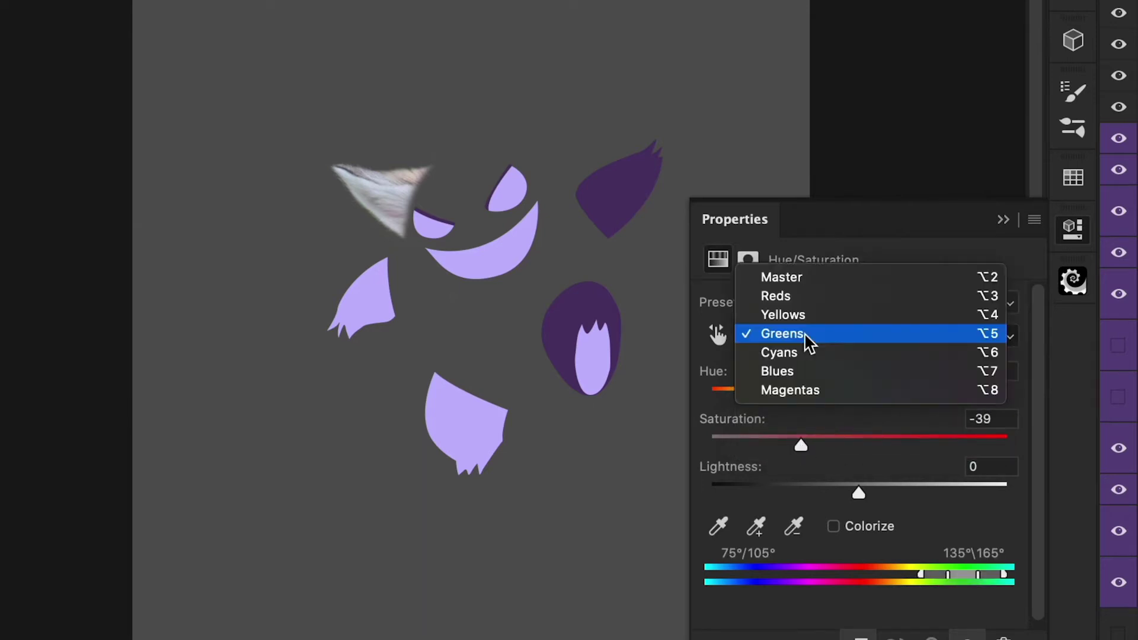
left_click(801, 282)
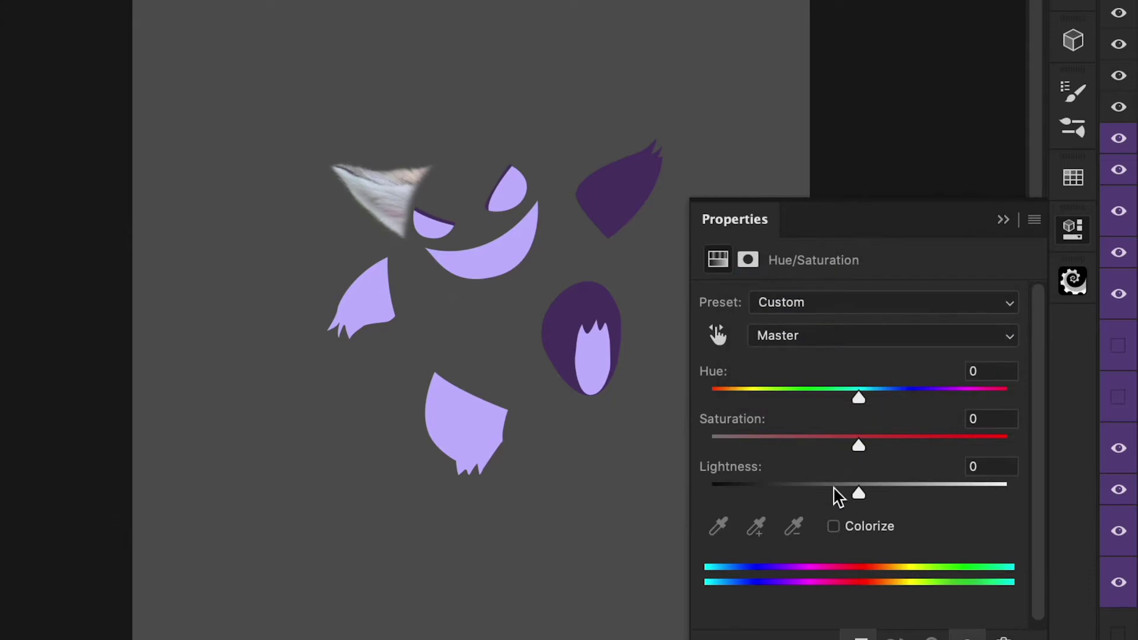
left_click(840, 531)
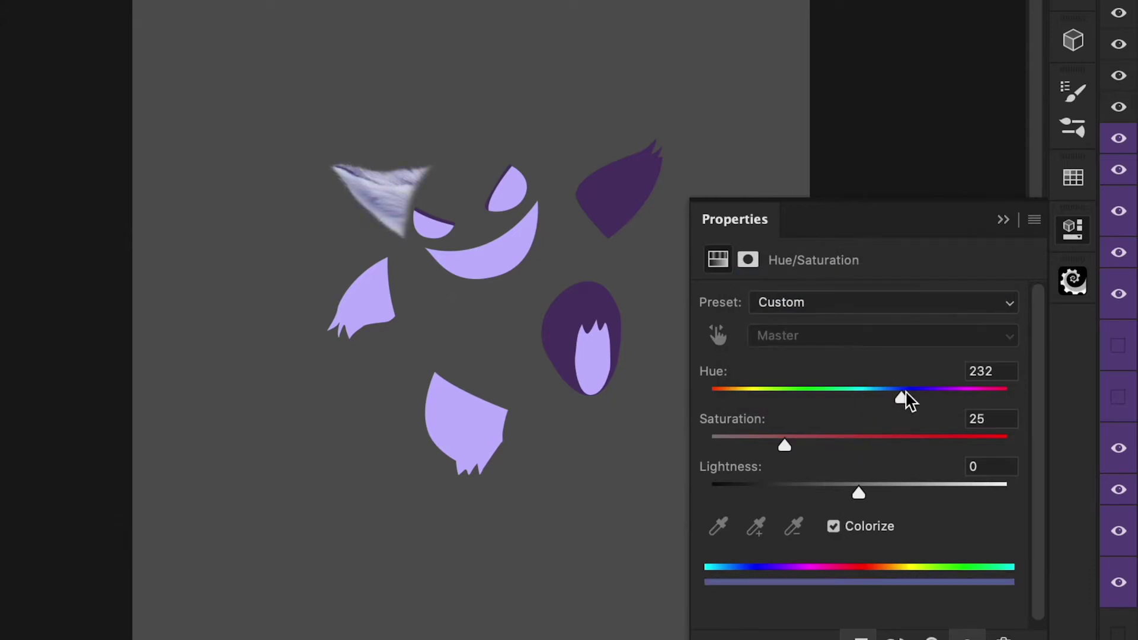
left_click_drag(905, 398, 927, 399)
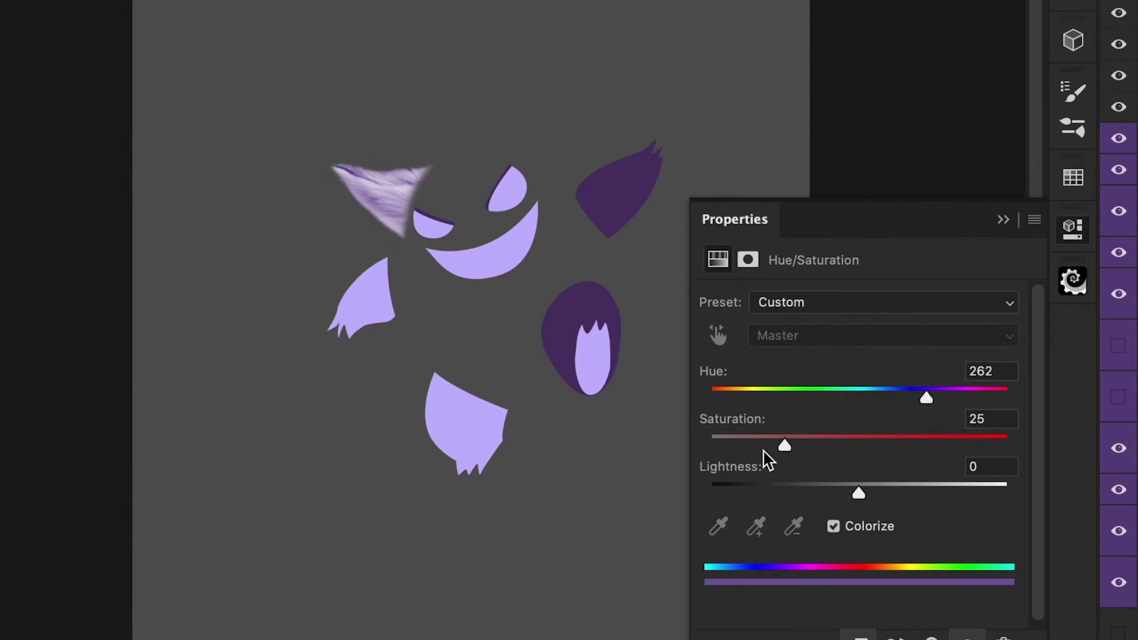
left_click_drag(783, 447, 820, 448)
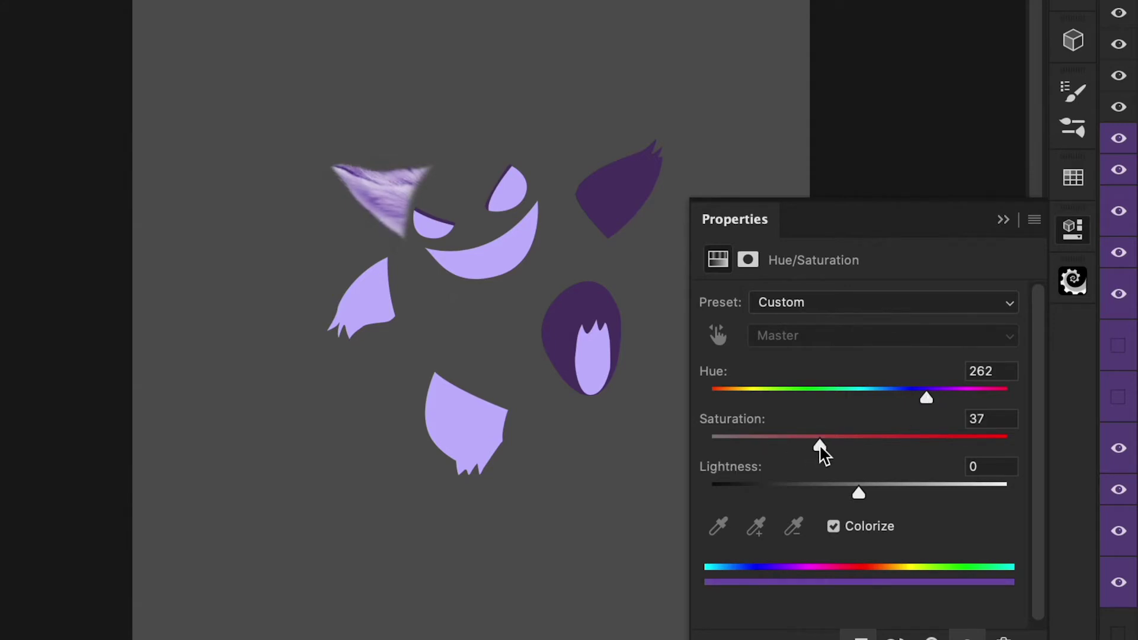
left_click_drag(859, 495, 812, 498)
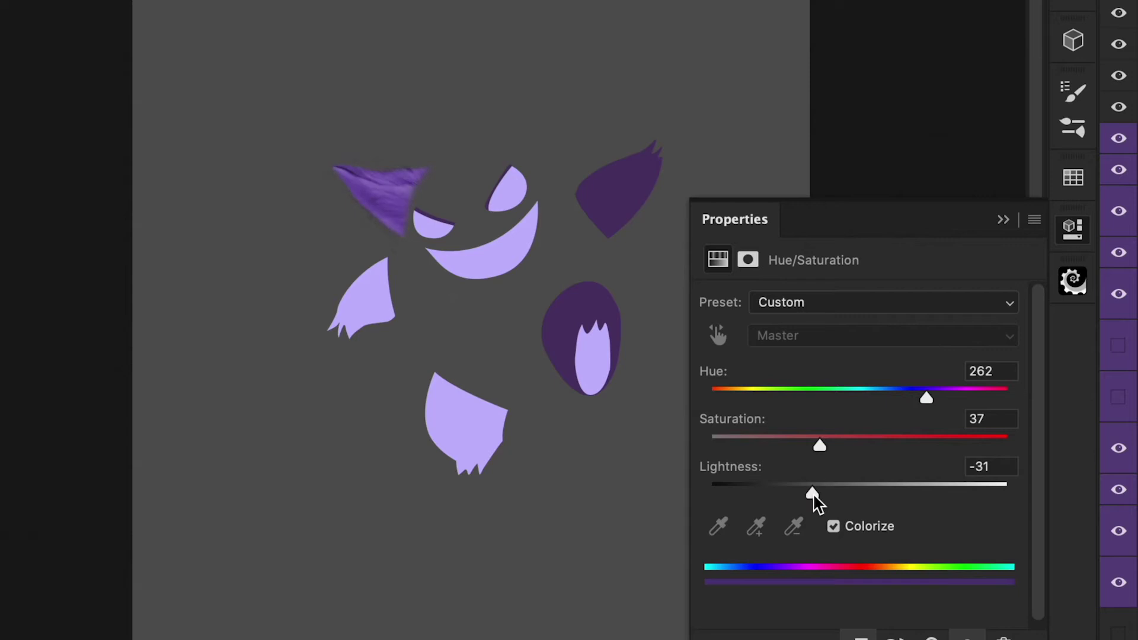
left_click_drag(819, 446, 770, 455)
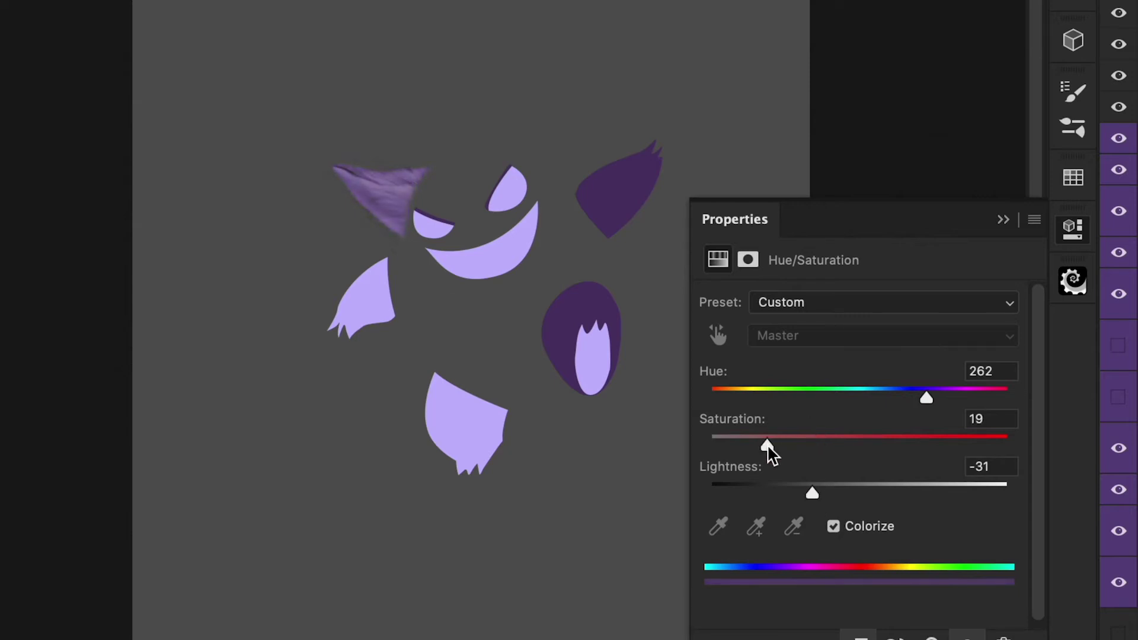
left_click_drag(812, 495, 819, 495)
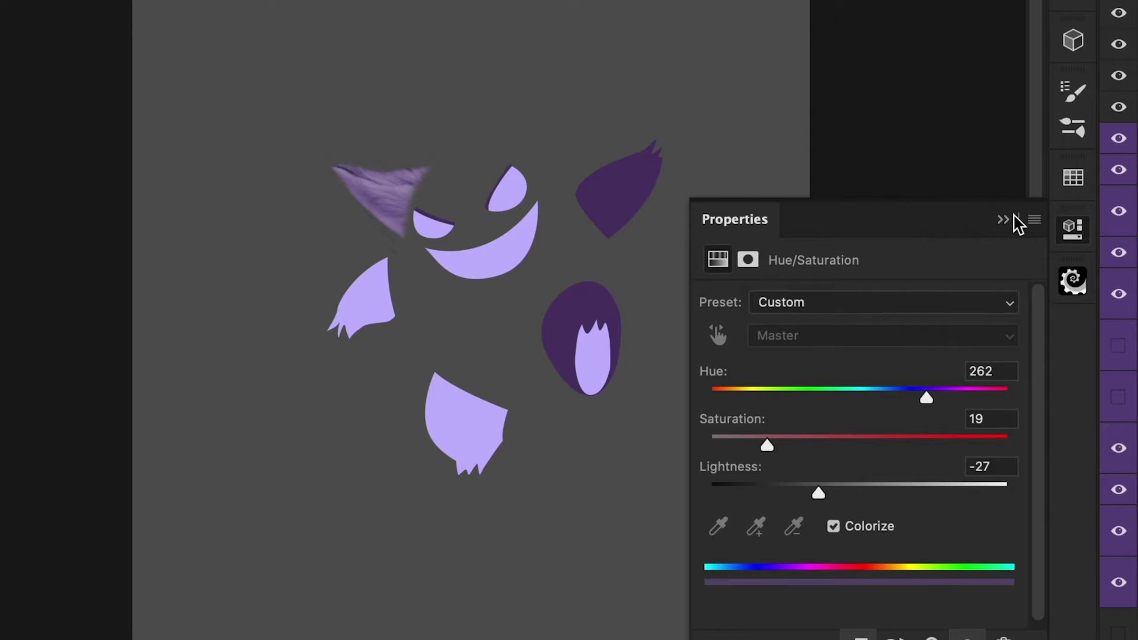
left_click(1001, 220)
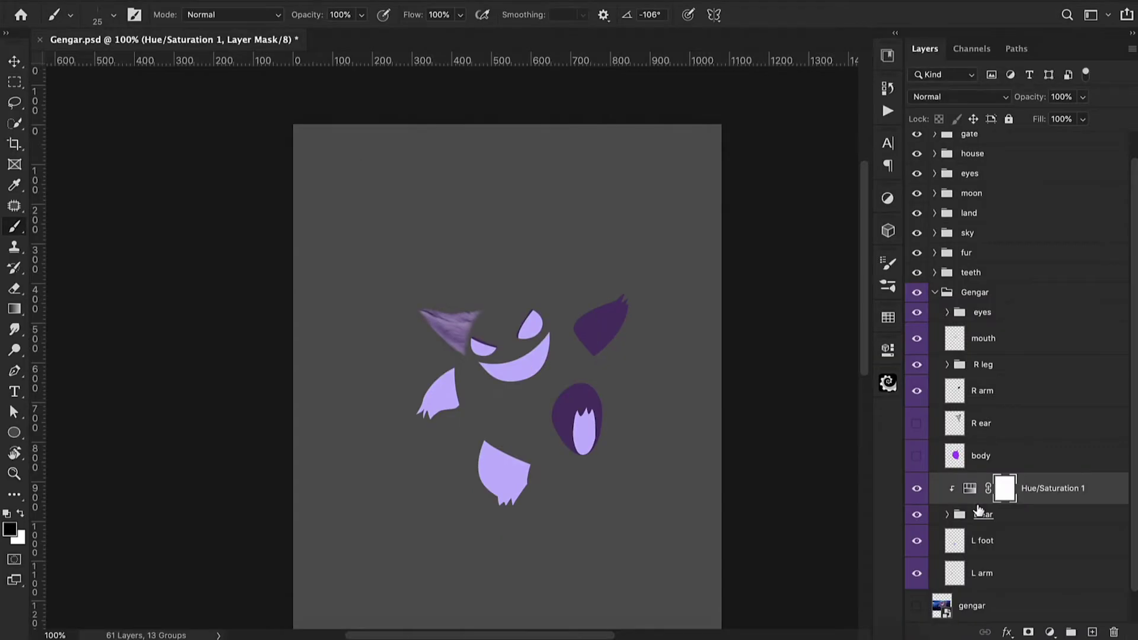
- Show the body layer and mask out its flat left ear over the furry one
left_click(916, 455)
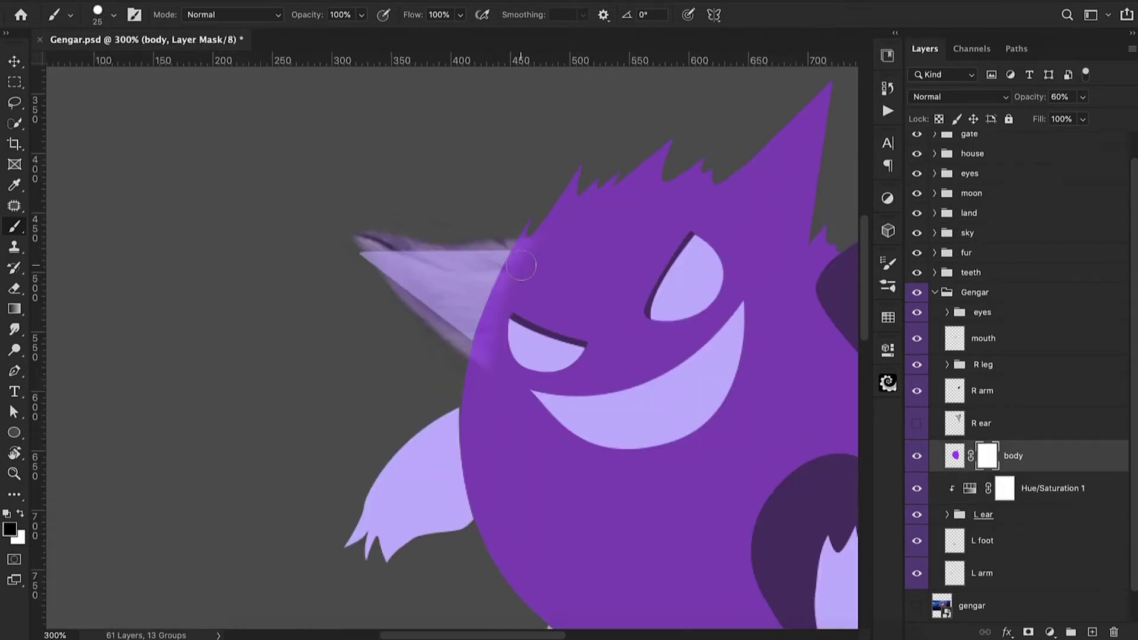
mouse_move(521, 265)
left_mouse_down()
mouse_move(497, 243)
mouse_move(443, 348)
mouse_move(470, 226)
mouse_move(426, 297)
mouse_move(426, 244)
mouse_move(354, 261)
left_mouse_up()
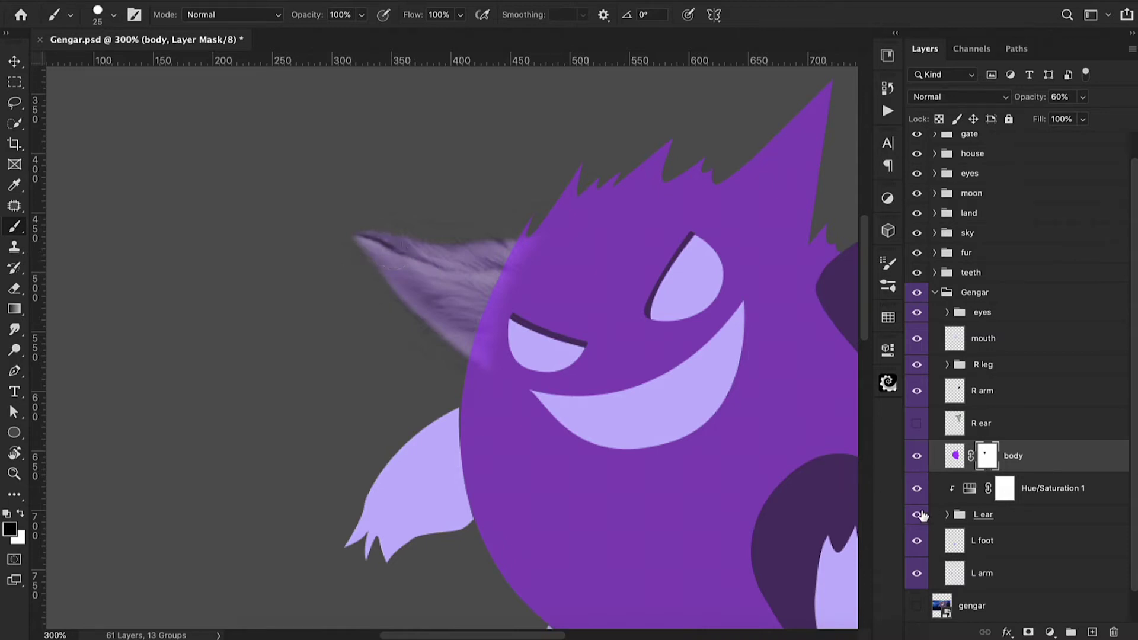
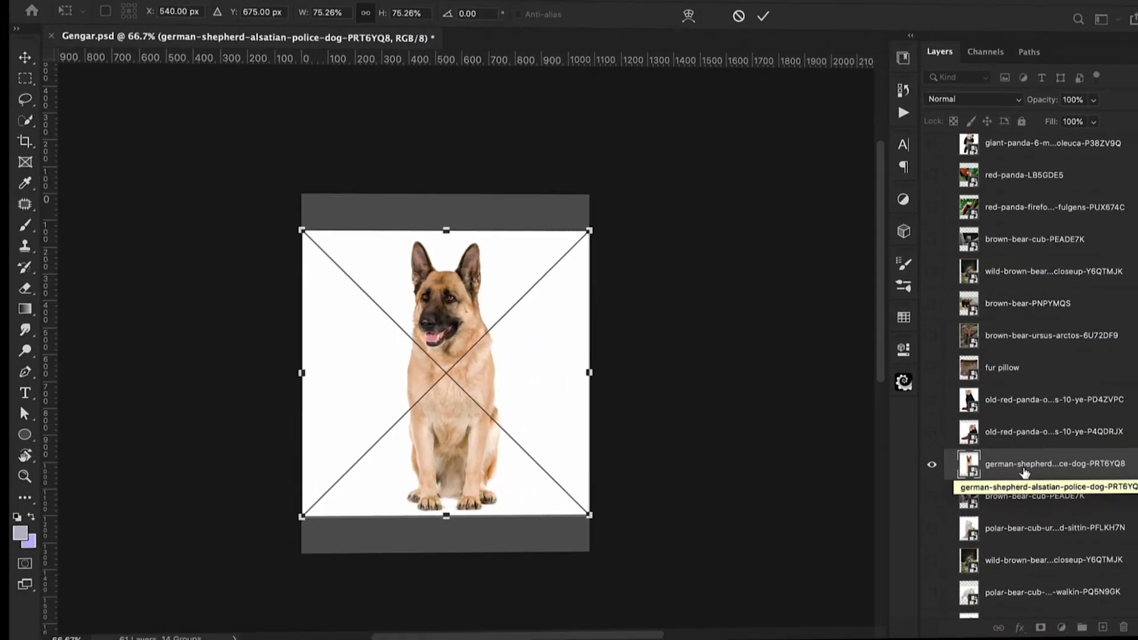
- Enlarge the German shepherd photo to about 142% and isolate its lassoed torso fur on a new layer
left_click_drag(589, 230, 770, 165)
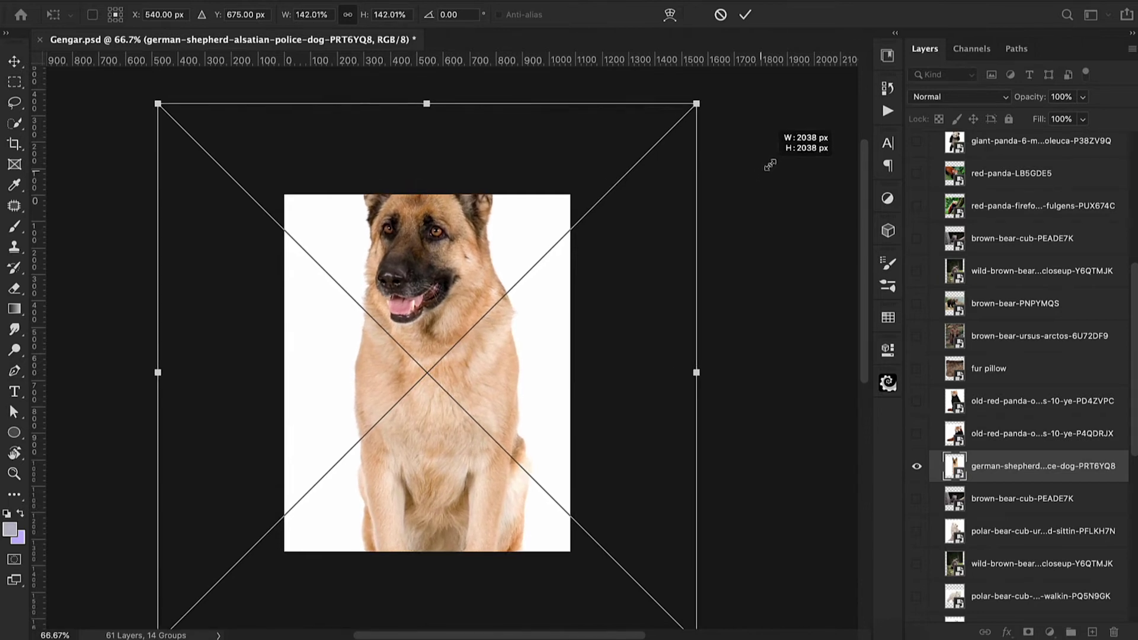
left_click(745, 14)
key("l")
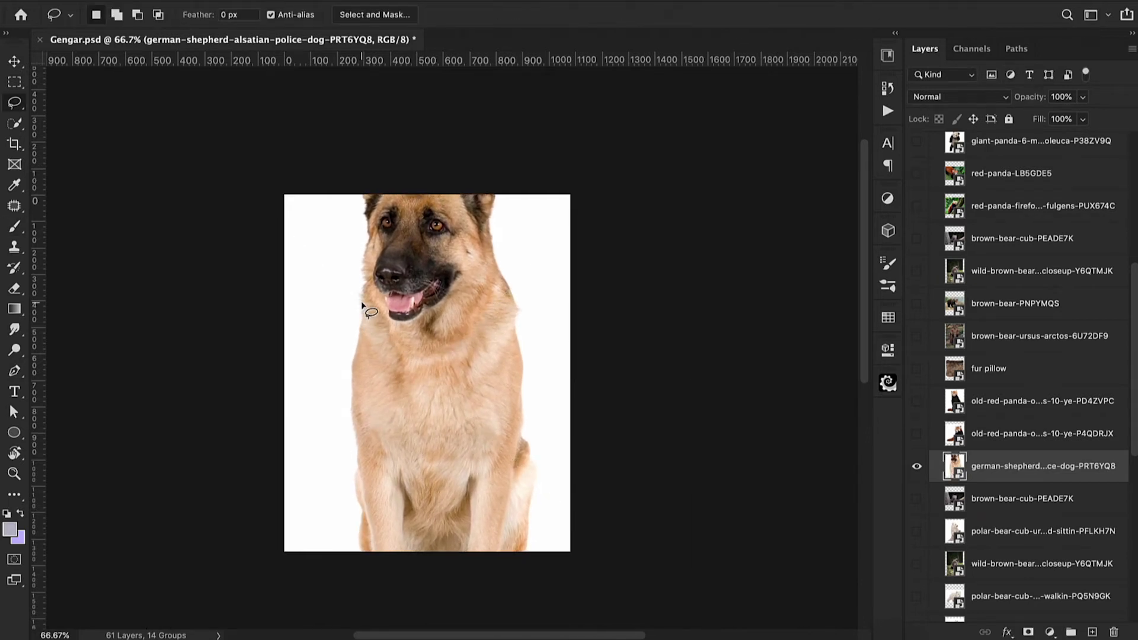
mouse_move(364, 309)
left_mouse_down()
mouse_move(357, 428)
mouse_move(429, 550)
mouse_move(457, 535)
mouse_move(467, 494)
mouse_move(516, 435)
mouse_move(512, 318)
mouse_move(497, 294)
mouse_move(415, 323)
mouse_move(384, 322)
mouse_move(366, 301)
left_mouse_up()
key("ctrl+j")
left_click(917, 498)
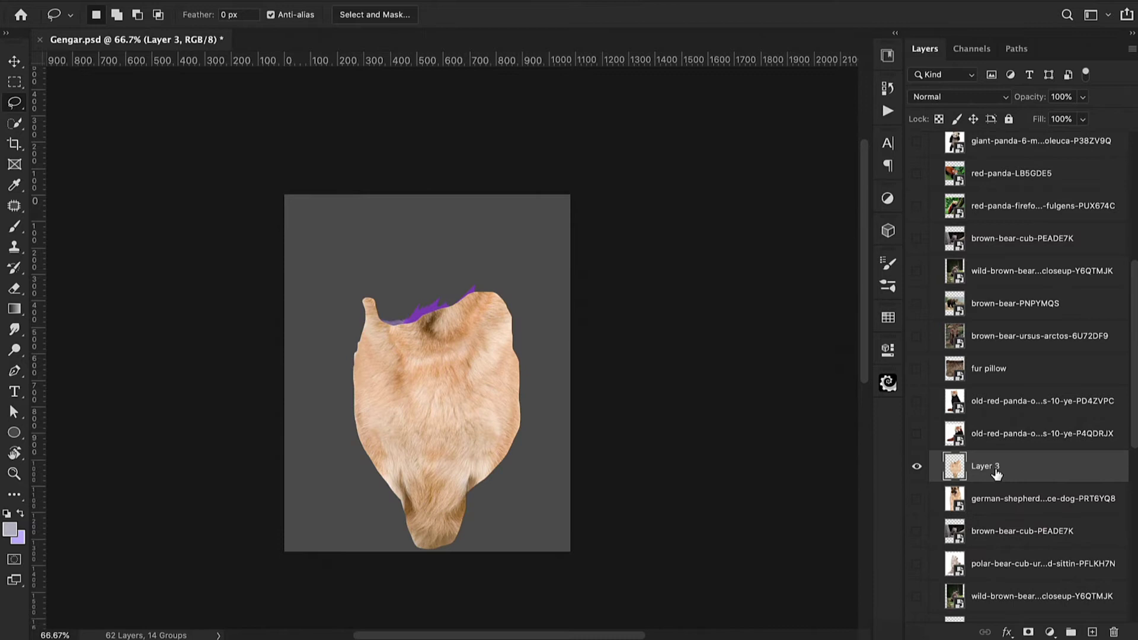
- Convert the torso fur layer in the Gengar group to a smart object and lower its opacity to about 70%
right_click(1014, 371)
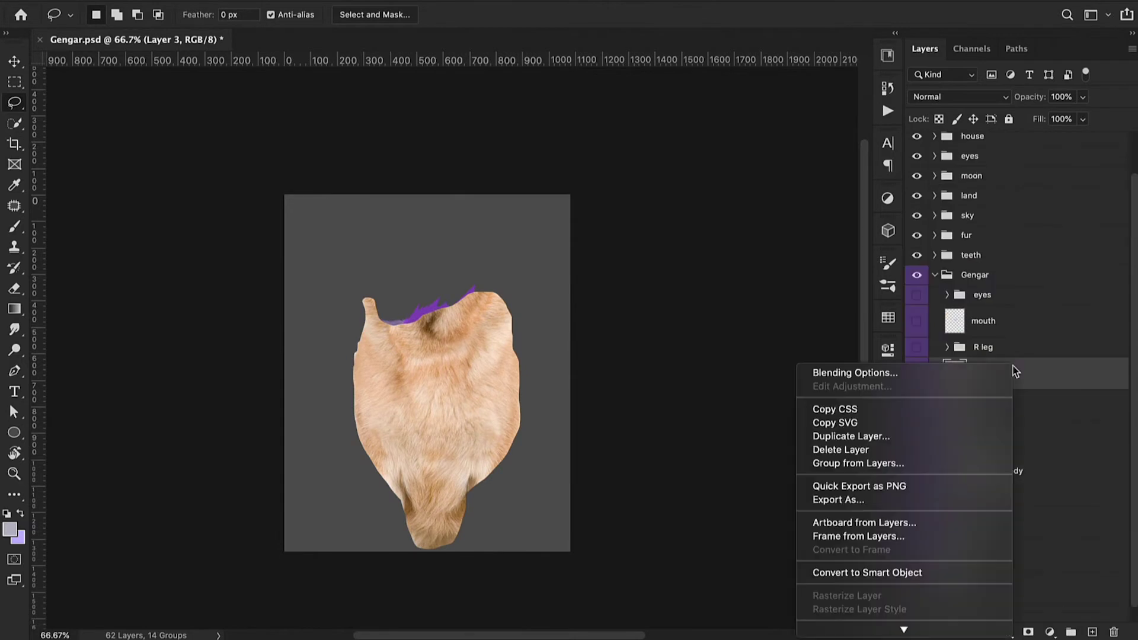
left_click(854, 571)
left_click_drag(1034, 100, 1019, 104)
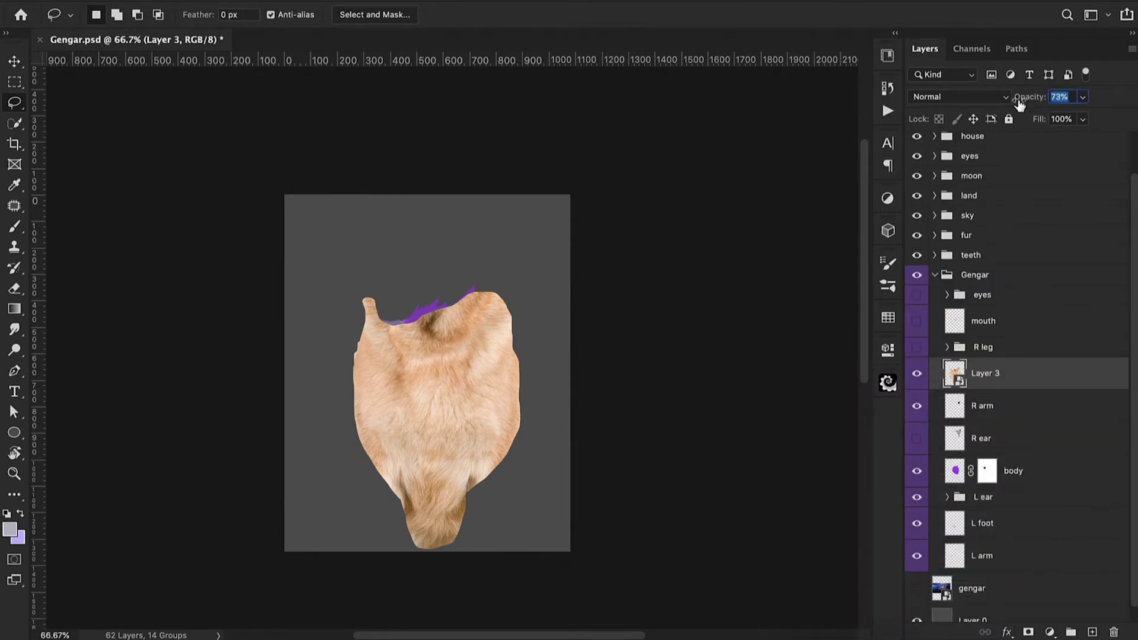
- Scale down the torso fur, rotate it counterclockwise and position it over Gengar's body
key("ctrl+t")
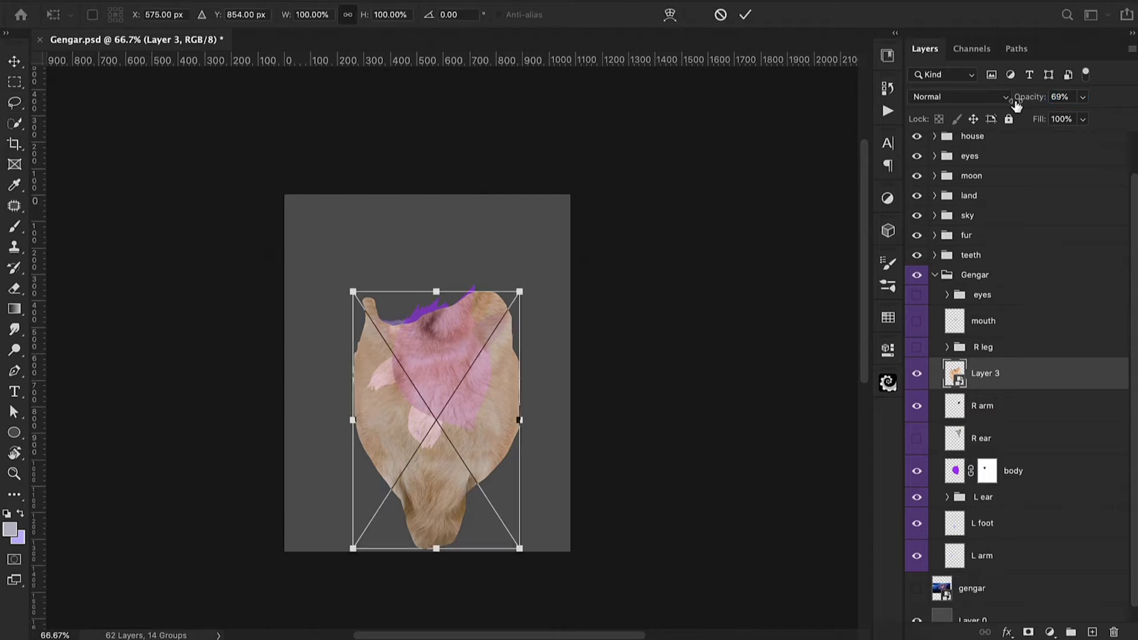
left_click_drag(540, 278, 512, 269)
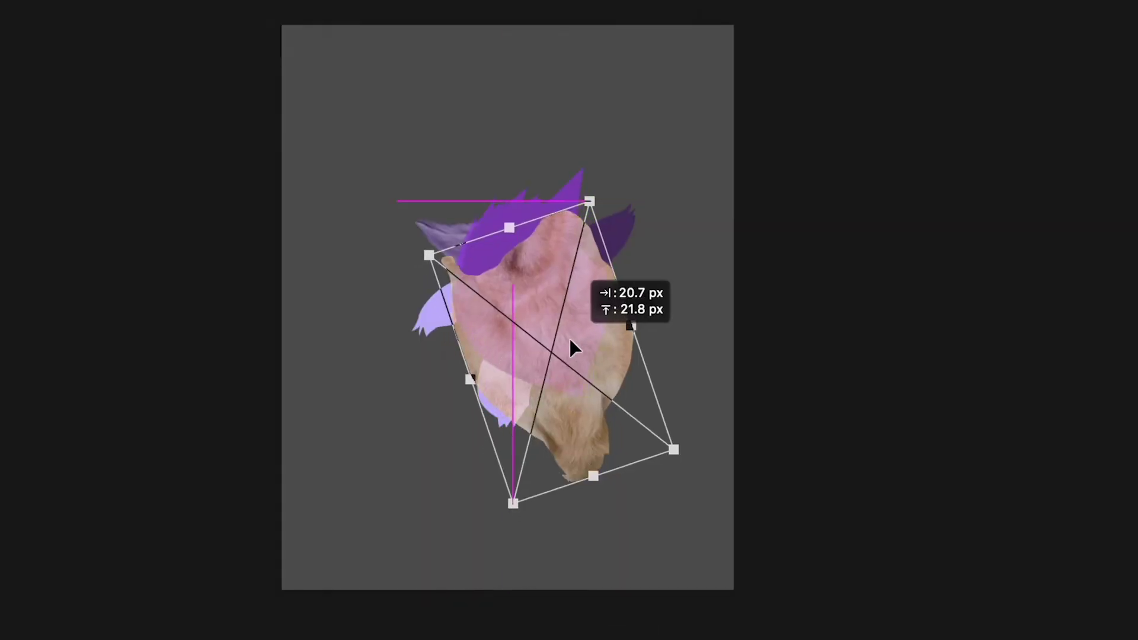
left_click_drag(467, 393, 465, 384)
left_click_drag(568, 327, 568, 327)
mouse_move(611, 375)
left_mouse_down()
mouse_move(610, 354)
mouse_move(611, 373)
left_mouse_up()
key("Return")
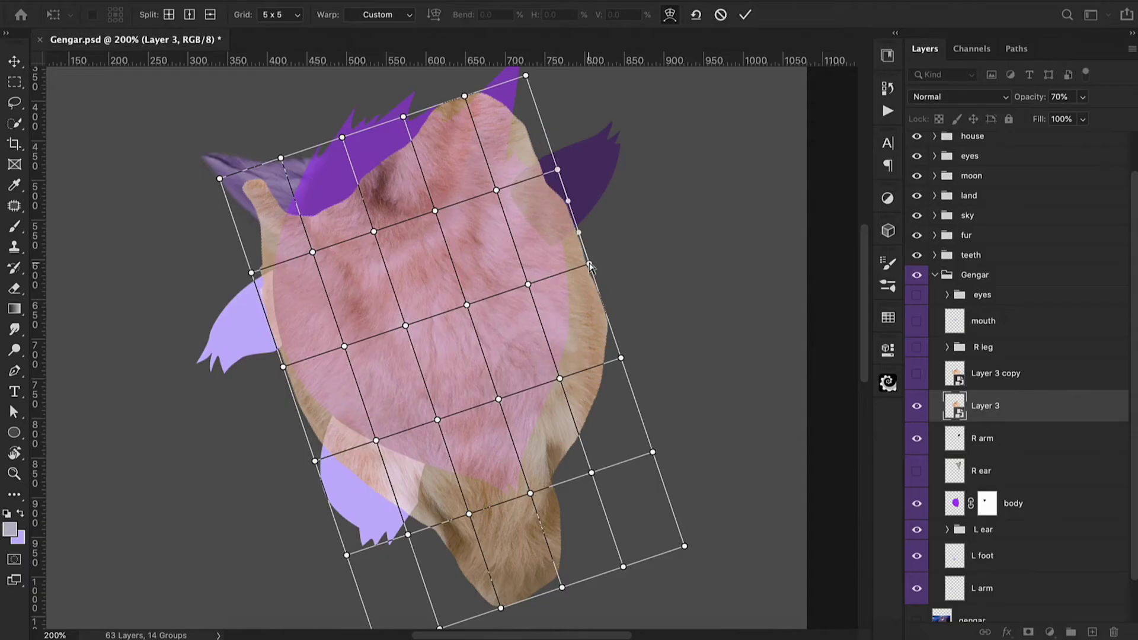
- Warp the torso fur with a 5 x 5 grid so its sides and lower end follow the body's outline
left_click_drag(590, 266, 573, 279)
left_click_drag(620, 359, 579, 372)
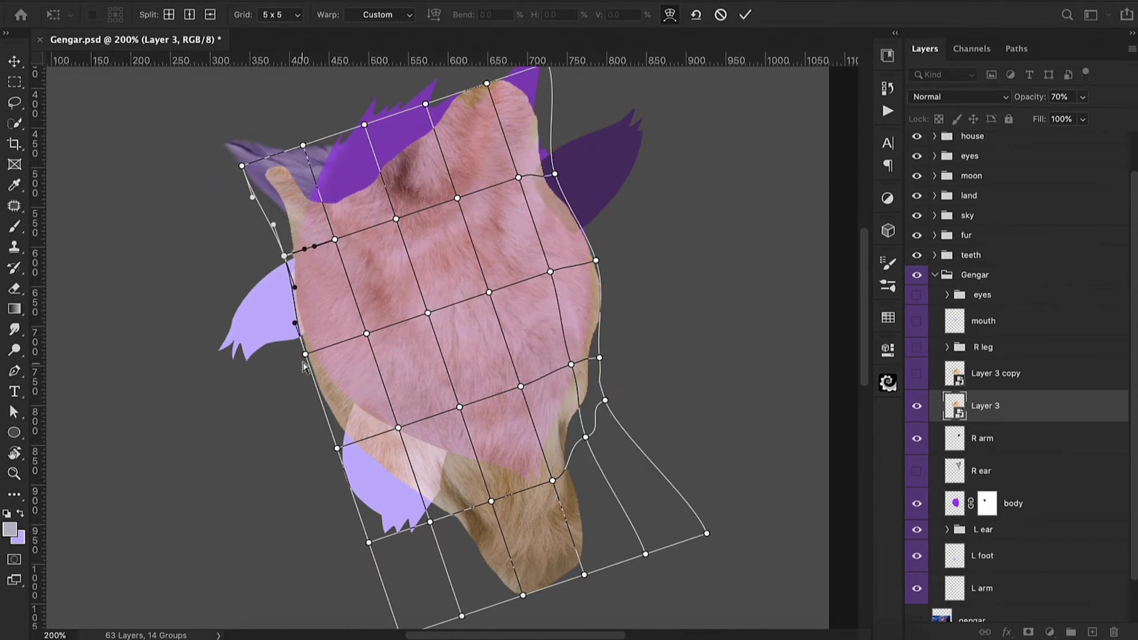
left_click_drag(305, 355, 308, 356)
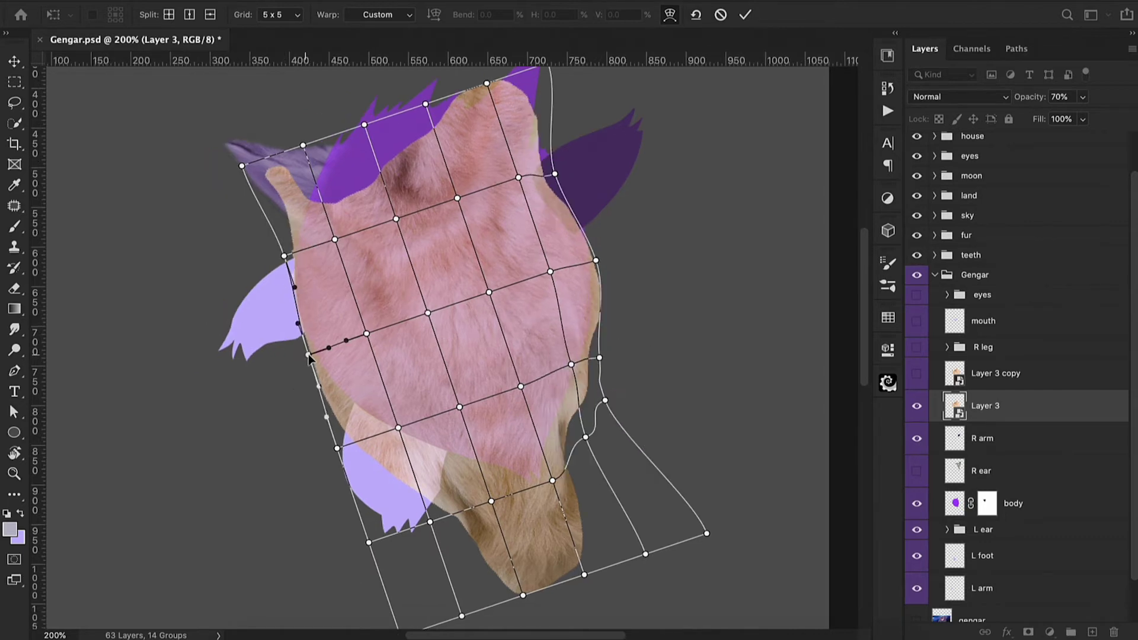
left_click_drag(337, 448, 369, 440)
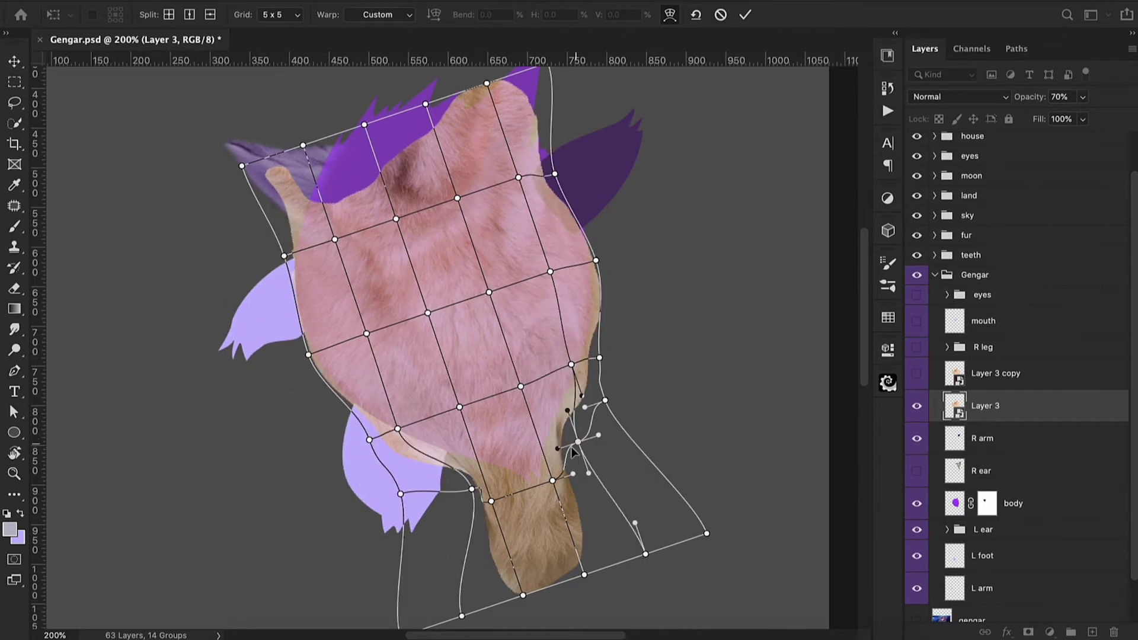
left_click_drag(572, 448, 570, 449)
left_click_drag(584, 575, 577, 525)
left_click_drag(523, 595, 523, 546)
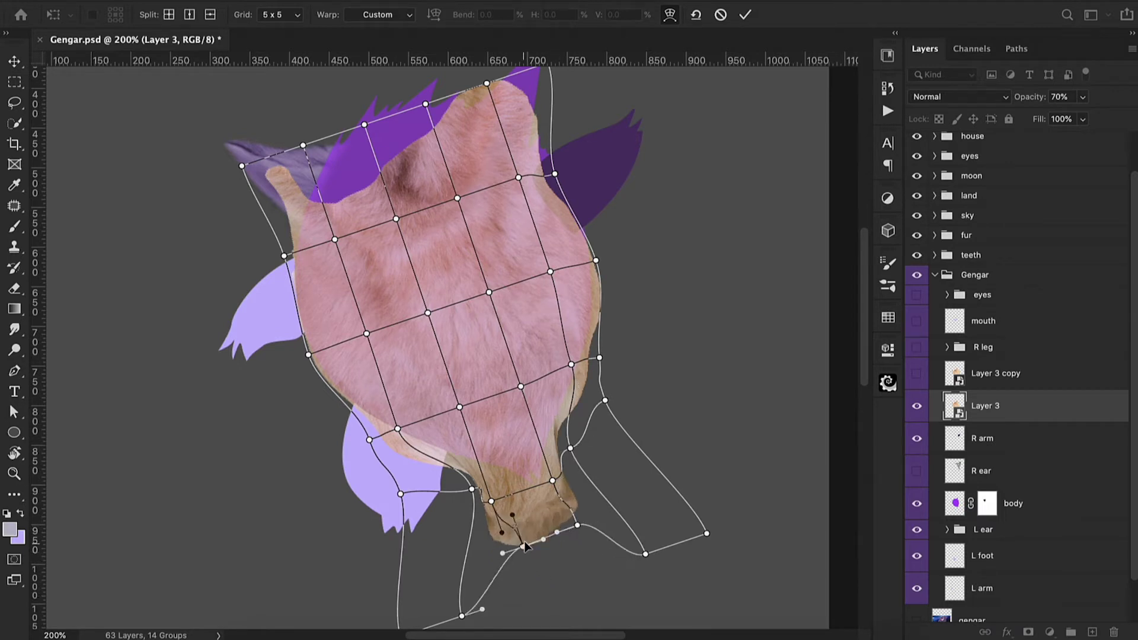
left_click_drag(492, 502, 512, 490)
key("Return")
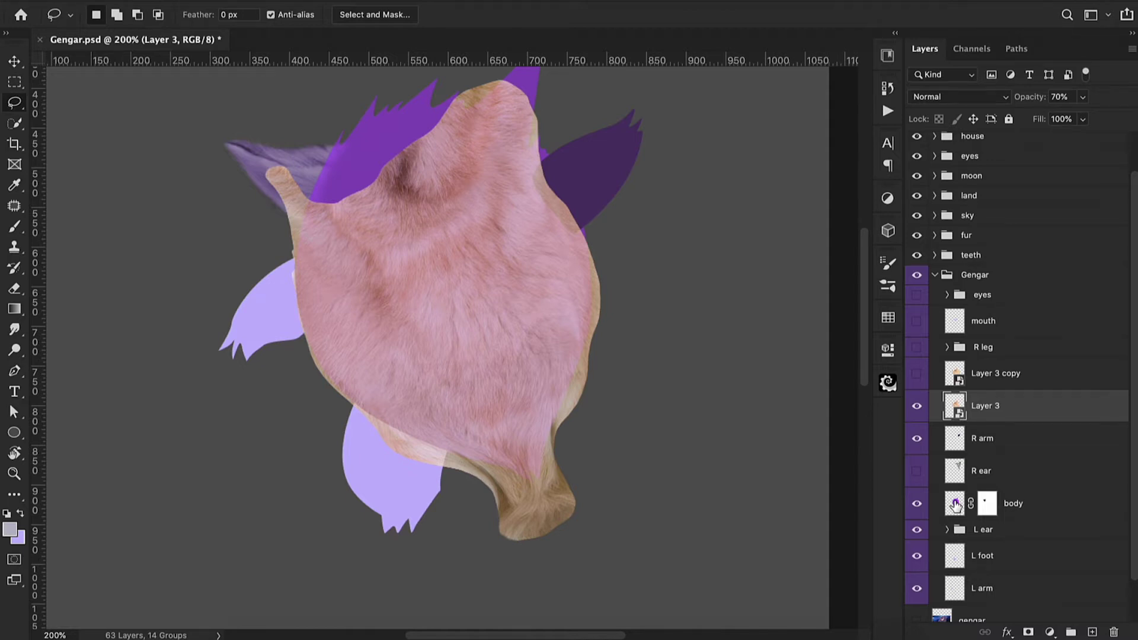
- Mask the torso fur with the body layer's shape and restore its opacity to 100%
left_click(955, 504, "ctrl")
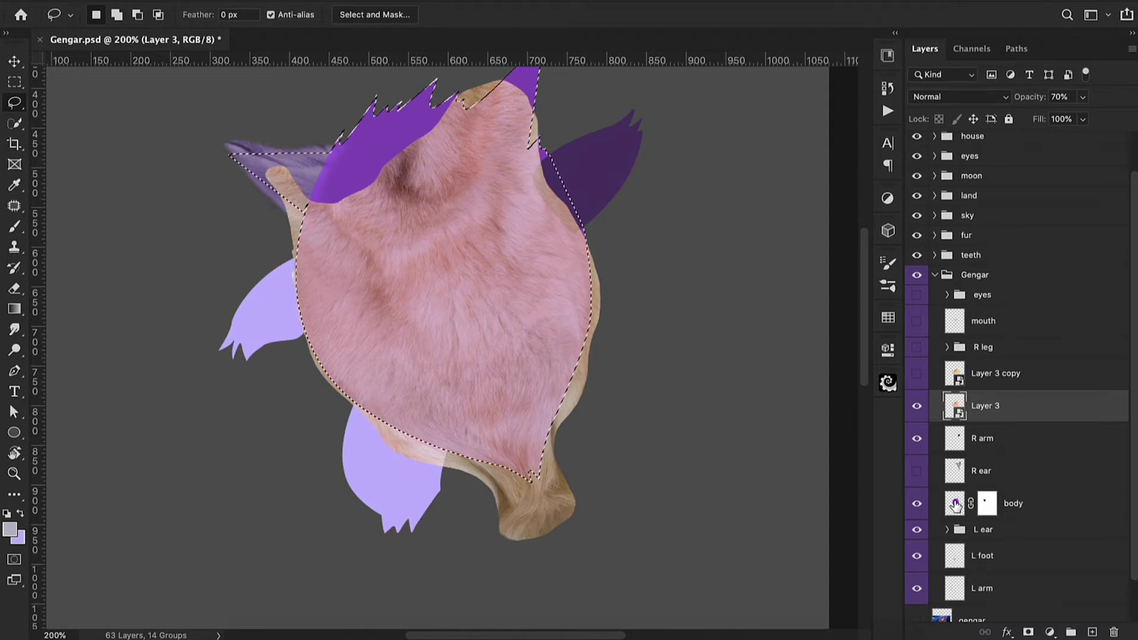
left_click(1028, 632)
key("0")
- Switch to the hair brush with white, undo the last stroke on the fur mask and readjust the brush settings
key("b")
key("x")
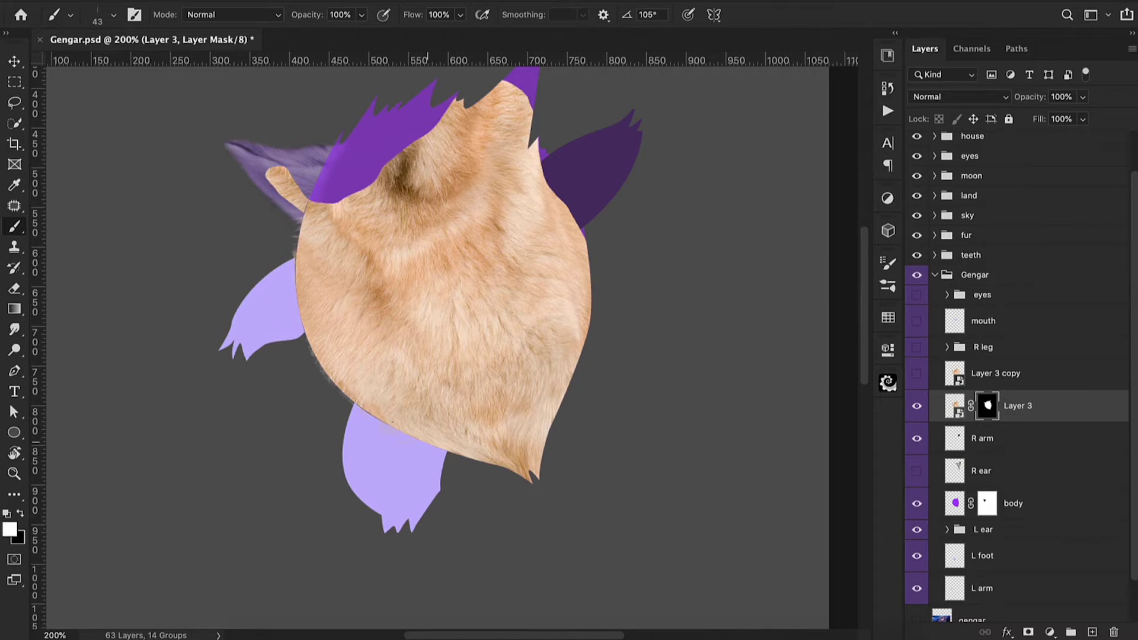
key("super+z")
key("F5")
left_click_drag(710, 267, 699, 267)
left_click(621, 290)
left_click_drag(786, 268, 729, 268)
left_click_drag(710, 386, 720, 387)
left_click(863, 222)
left_click(901, 231)
key("Return")
key("F5")
- Paint white hair strokes on the torso fur's mask along the body's lower and right edges, adjusting brush size and angle
mouse_move(482, 463)
left_mouse_down()
mouse_move(515, 469)
mouse_move(542, 442)
left_mouse_up()
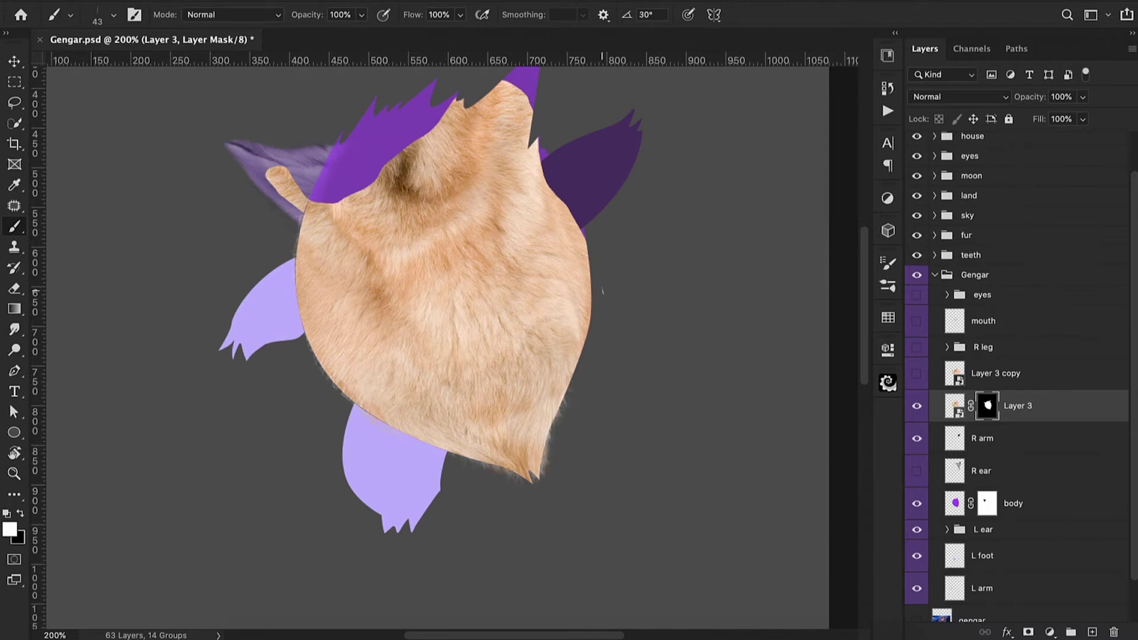
left_click(112, 15)
left_click(446, 329)
key("Return")
key("bracketleft")
key("bracketleft")
key("bracketleft")
key("bracketleft")
key("bracketleft")
key("bracketleft")
key("bracketleft")
key("bracketleft")
key("bracketleft")
left_click(577, 292)
key("Right")
left_click_drag(339, 366, 446, 439)
- Paint finer mask hairs at the body's bottom tip and switch to a 45 px hair brush
key("bracketleft")
key("bracketleft")
key("bracketleft")
left_click_drag(518, 472, 549, 554)
left_click(112, 14)
scroll(415, 295, "up", 3)
double_click(297, 459)
- Hide the flat body and L foot layers and rotate the hair brush to 155° for the body's left edge
left_click(917, 503)
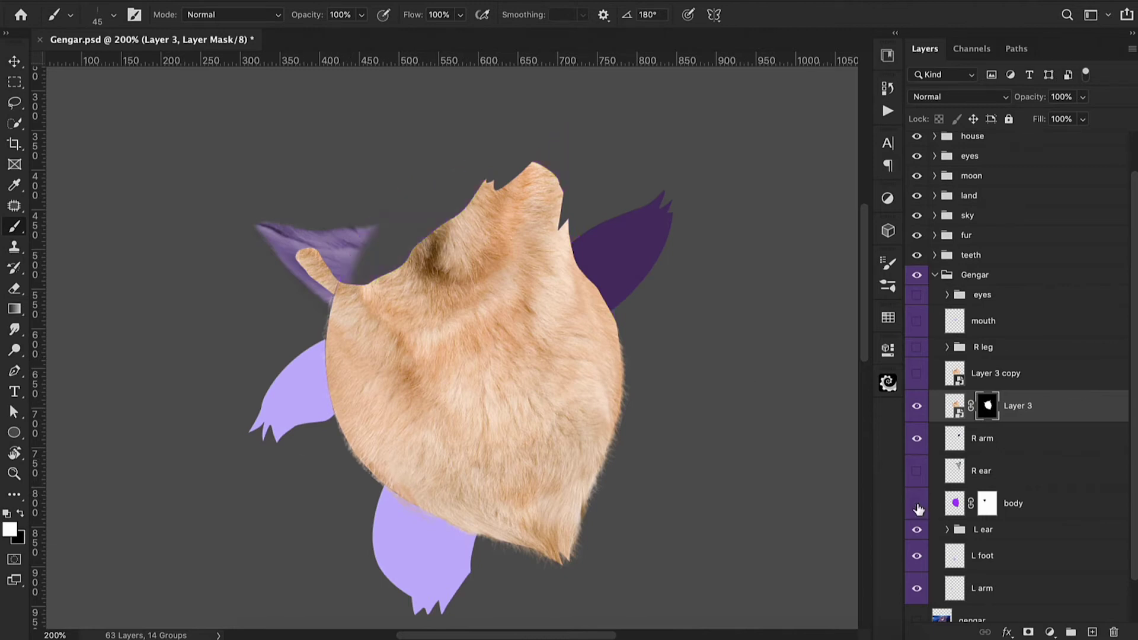
left_click(917, 555)
key("shift+Left")
key("shift+Left")
key("shift+Left")
key("Left")
key("Left")
key("Left")
key("Left")
key("Left")
key("x")
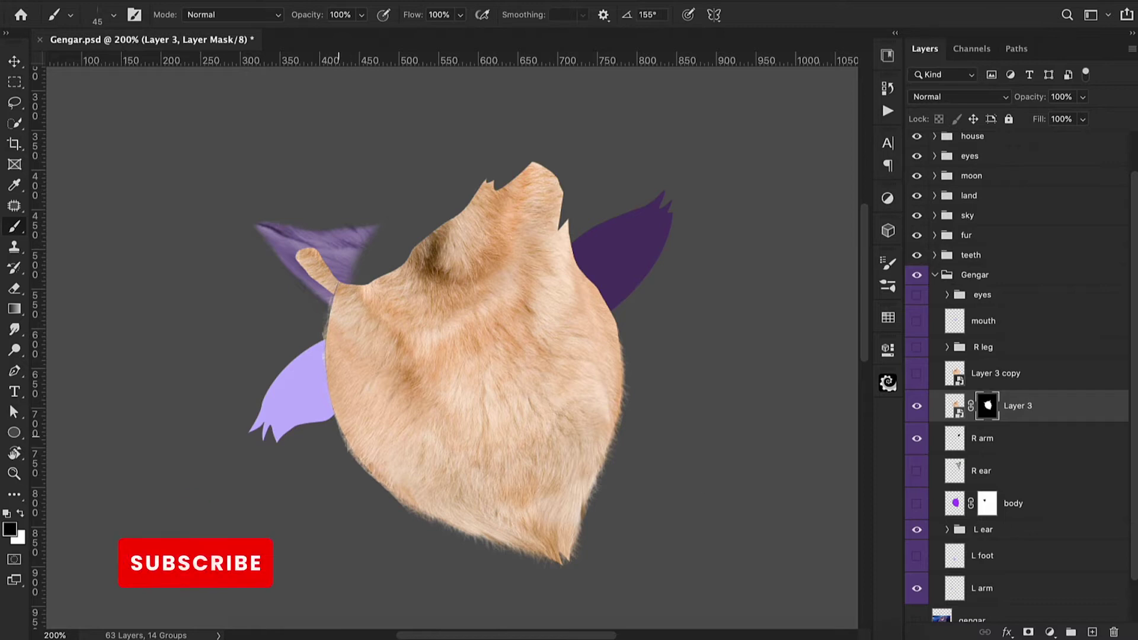
- Add a new layer above the torso fur, sample its tan color, set the hair brush to 110° and dab hairs at the upper-left edge
key("super+shift+alt+n")
left_click(336, 379, "alt")
key("5")
key("shift+Left")
key("shift+Left")
key("shift+Left")
key("shift+Left")
key("shift+Left")
key("shift+Left")
key("shift+Left")
key("shift+Left")
key("shift+Left")
key("shift+Left")
key("shift+Left")
key("shift+Left")
key("0")
left_click(331, 315)
scroll(932, 523, "down", 3)
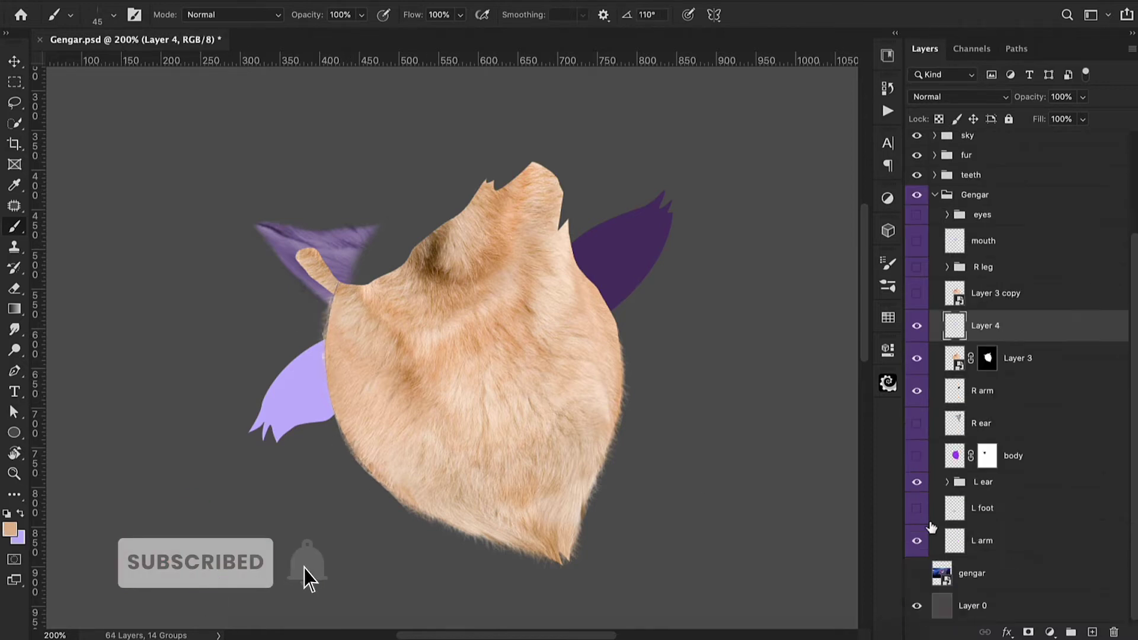
- Hide the L arm layer and paint tan hairs along the body's left edge, using the hair brush at 25 px and -175°
left_click(917, 540)
left_click_drag(338, 422, 369, 474)
key("shift+Left")
key("shift+Left")
key("shift+Left")
key("shift+Left")
key("shift+Left")
key("bracketleft")
key("bracketleft")
key("bracketleft")
key("bracketleft")
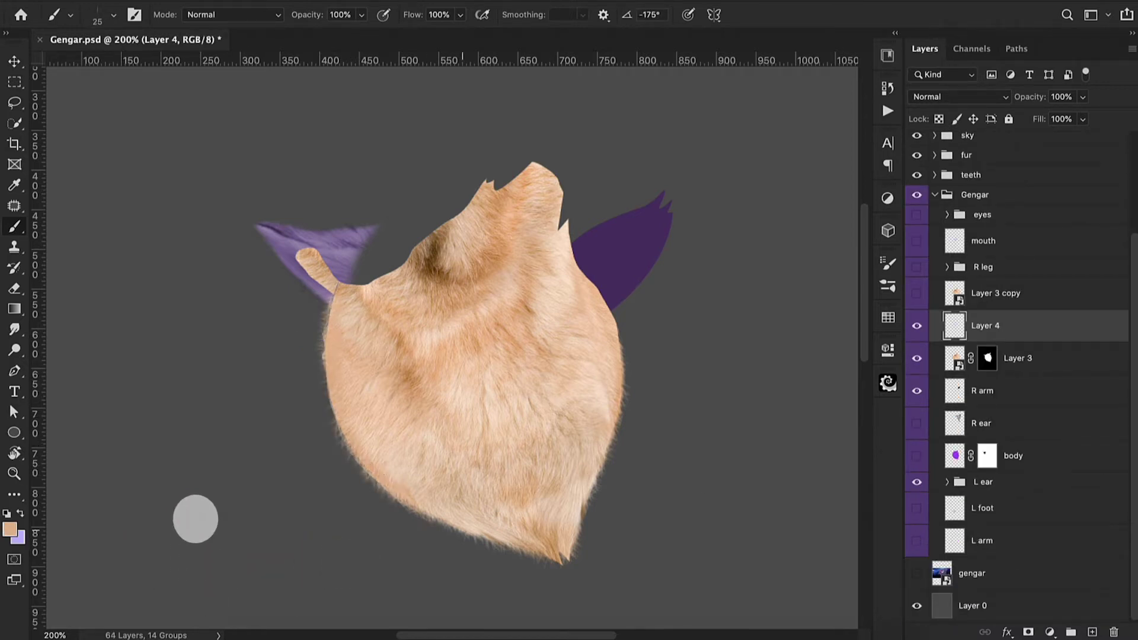
left_click_drag(335, 418, 326, 336)
left_click_drag(328, 404, 321, 348)
left_click_drag(419, 473, 355, 444)
- Sample another fur tone, add a further layer and paint more hairs down the body's left edge
left_click(354, 444, "alt")
left_click(1092, 632)
mouse_move(262, 278)
left_mouse_down()
mouse_move(259, 350)
mouse_move(288, 430)
mouse_move(387, 497)
left_mouse_up()
key("shift+Left")
key("shift+Left")
key("shift+Left")
key("super+minus")
key("super+plus")
key("super+plus")
- Rotate the hair brush and paint hairs in sampled fur tones along the body's upper-right edge on the new hair layers
key("alt+bracketleft")
left_click(605, 297, "alt")
key("shift+Left")
key("shift+Left")
key("shift+Left")
key("shift+Left")
key("shift+Left")
key("shift+Left")
mouse_move(610, 299)
left_mouse_down()
mouse_move(582, 237)
mouse_move(613, 314)
left_mouse_up()
left_click(979, 336)
left_click(600, 355, "alt")
left_click_drag(615, 362, 606, 289)
- Add another layer, paint sampled orange-brown hairs on the left edge, then adjust the layer's stacking order and opacity
key("super+minus")
key("super+minus")
key("super+plus")
key("super+plus")
scroll(303, 269, "left", 3)
key("alt+shift+super+n")
left_click(389, 344, "alt")
left_click_drag(267, 326, 290, 433)
scroll(290, 430, "down", 3)
key("super+minus")
key("super+bracketleft")
key("super+bracketleft")
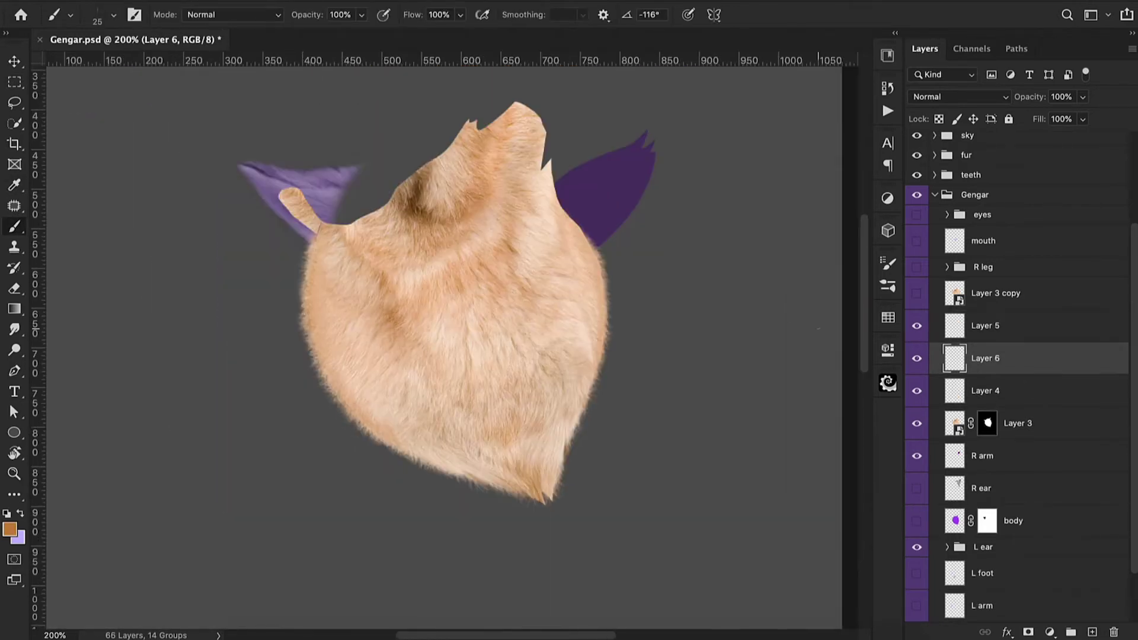
key("super+bracketright")
left_click_drag(1041, 97, 1032, 96)
- Refine the torso fur's mask at the body's bottom tip with fine hair strokes, using a 15 px brush at -161°
left_click(987, 424)
key("super+plus")
key("super+plus")
key("super+plus")
scroll(533, 415, "down", 5)
key("bracketleft")
key("bracketleft")
key("shift+Right")
key("shift+Right")
key("shift+Right")
left_click_drag(683, 408, 665, 391)
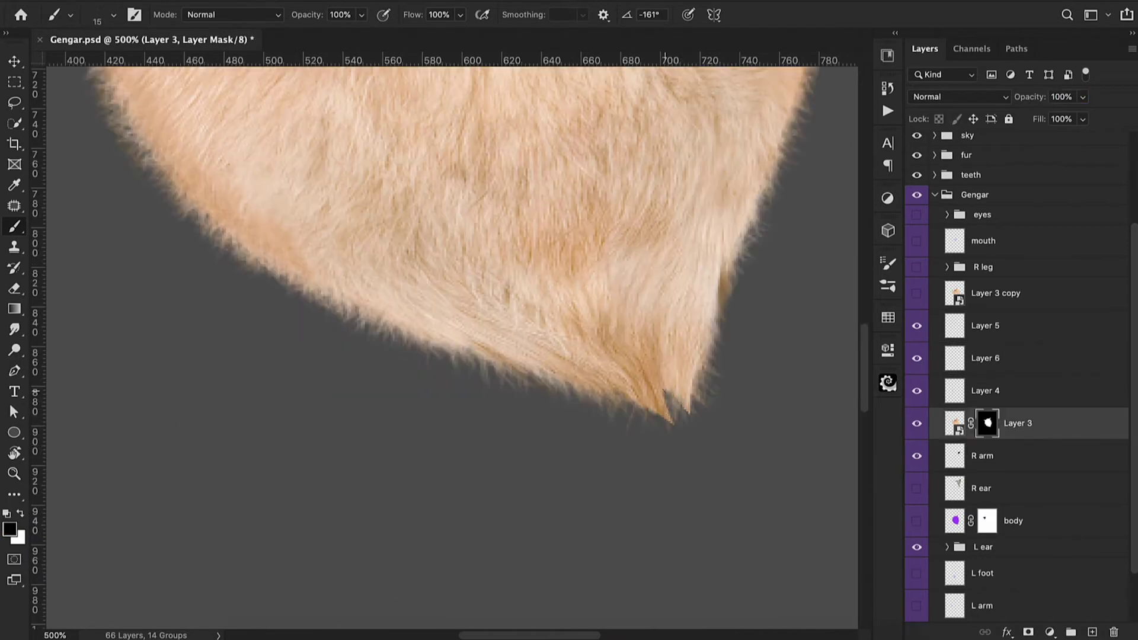
right_click(672, 407)
key("super+minus")
key("super+minus")
key("super+minus")
- Show the flat body layer and mask out the fur over the head area with an enlarged soft round brush in black
left_click(917, 520)
left_click(917, 423)
left_click(917, 423)
key("bracketright")
key("bracketright")
key("bracketright")
key("bracketright")
key("bracketright")
key("bracketright")
key("bracketright")
key("bracketright")
key("bracketright")
key("bracketright")
key("bracketright")
key("bracketright")
key("bracketright")
mouse_move(276, 193)
left_mouse_down()
mouse_move(407, 176)
mouse_move(384, 249)
mouse_move(417, 193)
left_mouse_up()
key("super+minus")
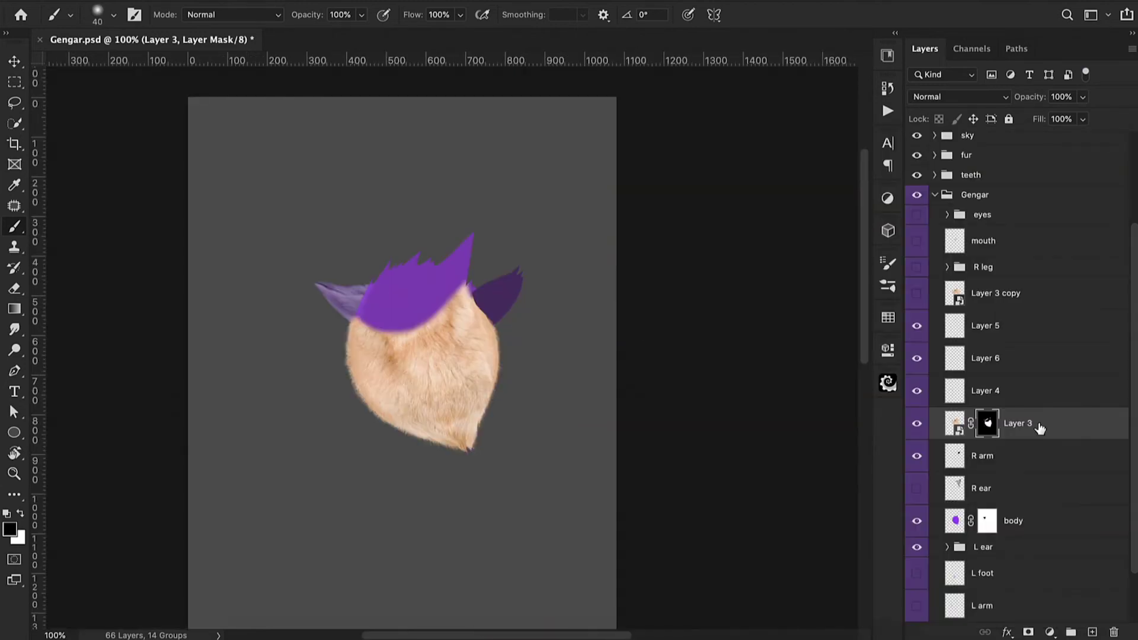
- Duplicate the torso fur, remove the copy's mask, rotate the copy to about -136° and move it up over the head
key("super+j")
key("super+i")
key("super+z")
right_click(988, 427)
left_click(948, 455)
key("super+t")
left_click_drag(664, 338, 145, 180)
left_click_drag(411, 363, 430, 310)
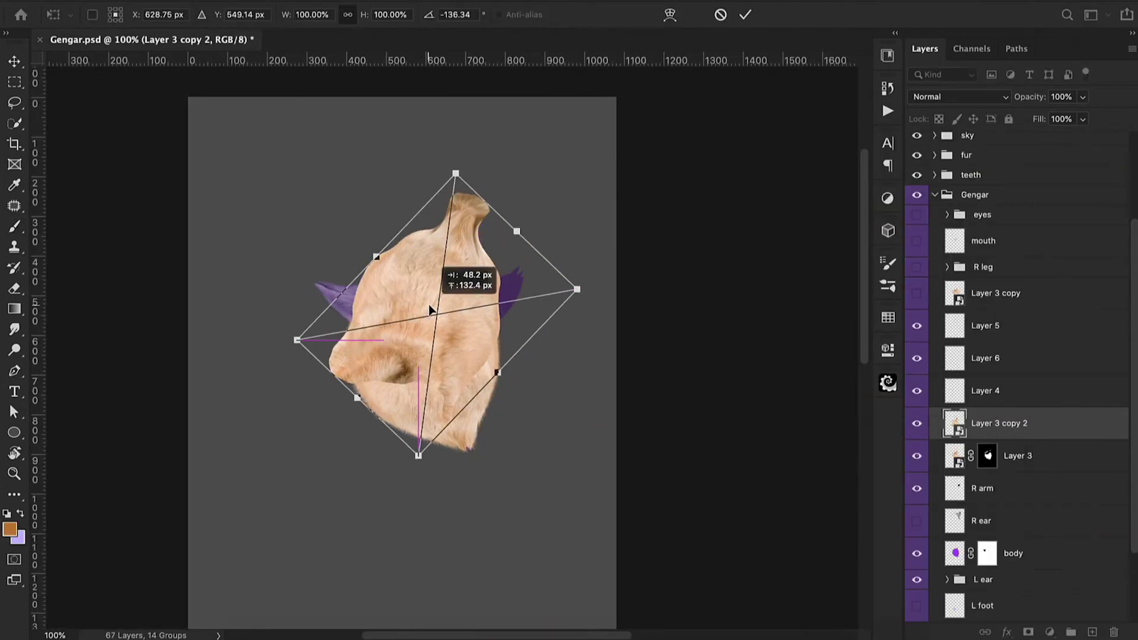
key("Return")
- Add a mask to the fur copy, blend its lower part into the torso with a soft black brush and lower its opacity to 76%
left_click(1028, 632)
key("b")
key("x")
left_click_drag(335, 361, 452, 340)
mouse_move(483, 261)
left_mouse_down()
mouse_move(450, 213)
mouse_move(415, 234)
left_mouse_up()
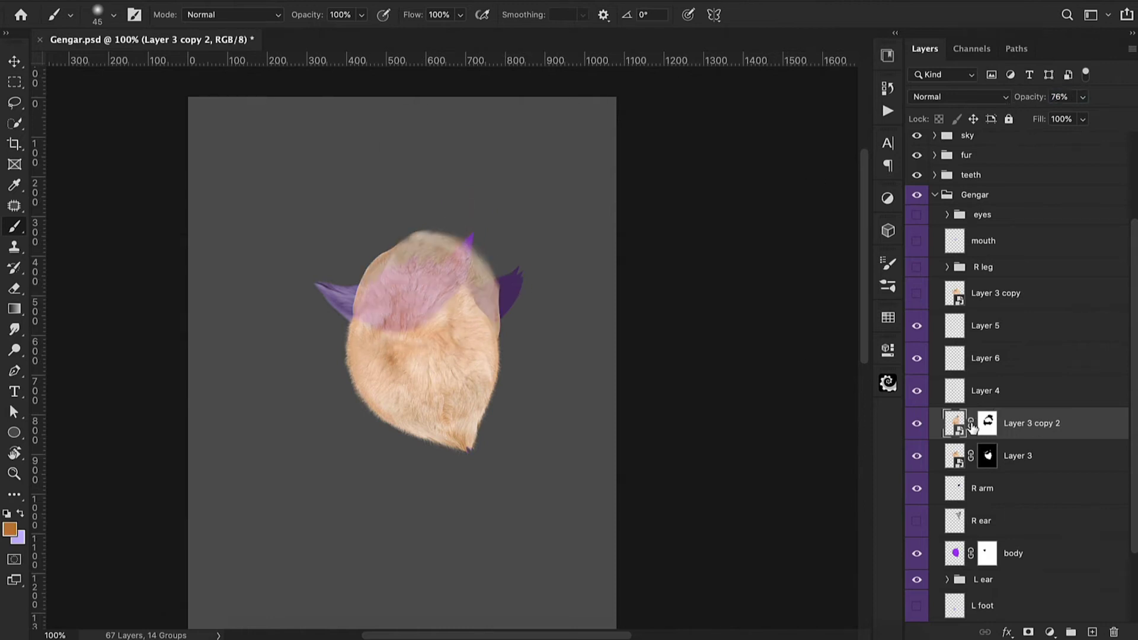
- Unlink the head fur from its mask and warp the fur to fit the head's outline
left_click(970, 423)
key("super+t")
right_click(447, 172)
left_click(474, 299)
left_click_drag(328, 306, 373, 272)
left_click_drag(393, 240, 401, 240)
left_click_drag(424, 207, 434, 208)
left_click_drag(473, 253, 465, 255)
left_click_drag(485, 275, 477, 274)
left_click(744, 13)
- Invert the body-shape selection, mask out the head fur outside the outline and deselect
left_click(987, 423)
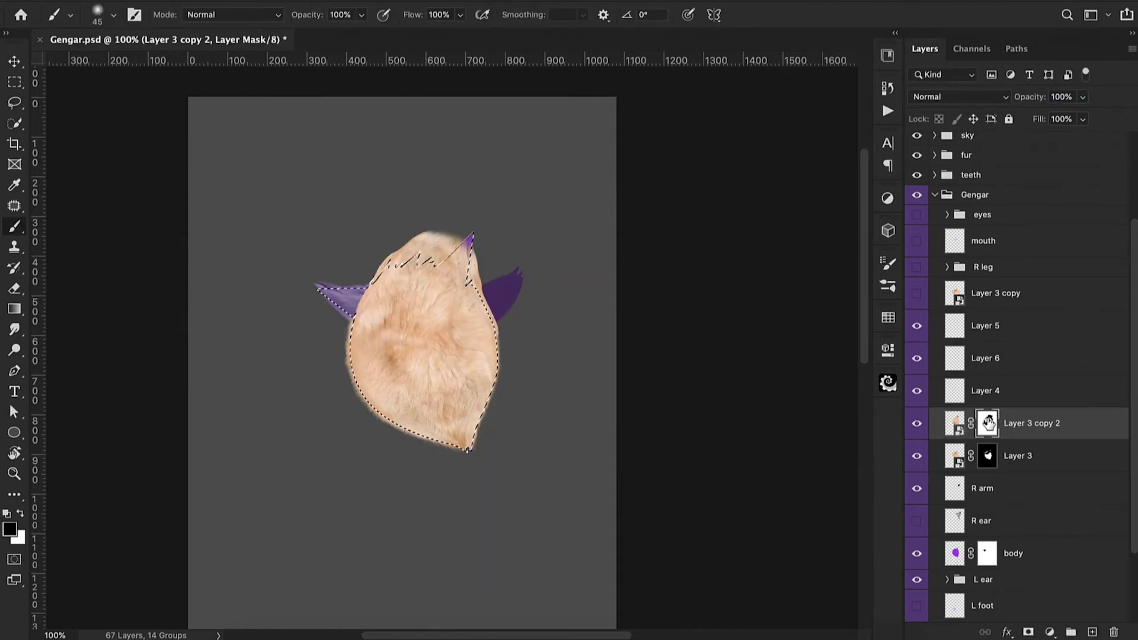
key("super+shift+i")
left_click_drag(385, 252, 477, 276)
key("super+d")
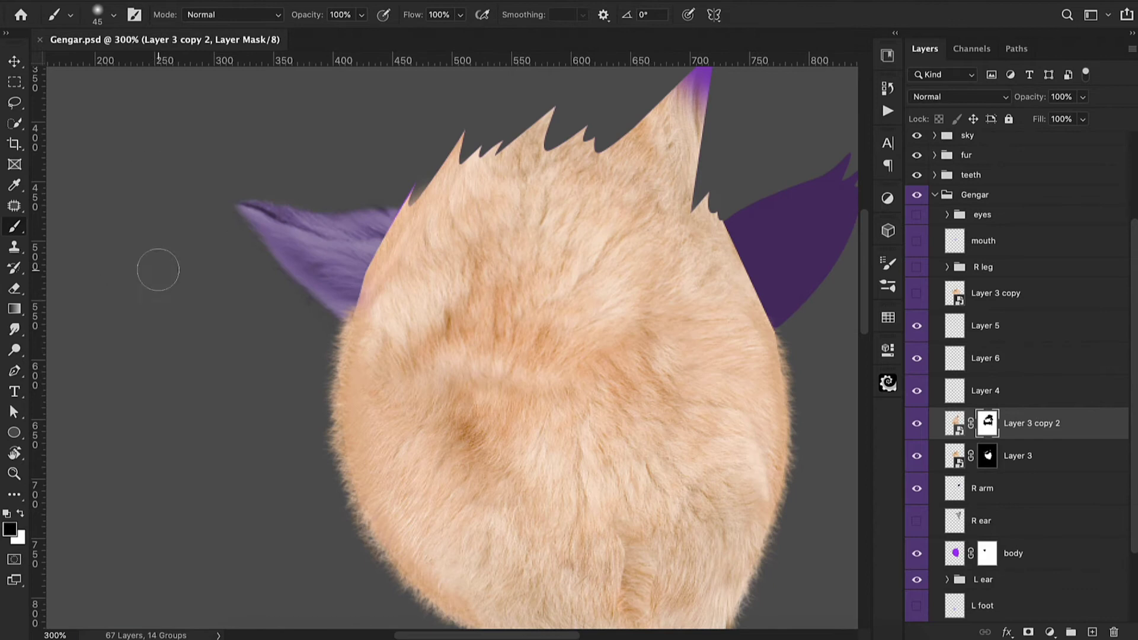
- Switch to the hair brush and add a new layer directly below the head fur copy
left_click(113, 14)
double_click(264, 477)
key("x")
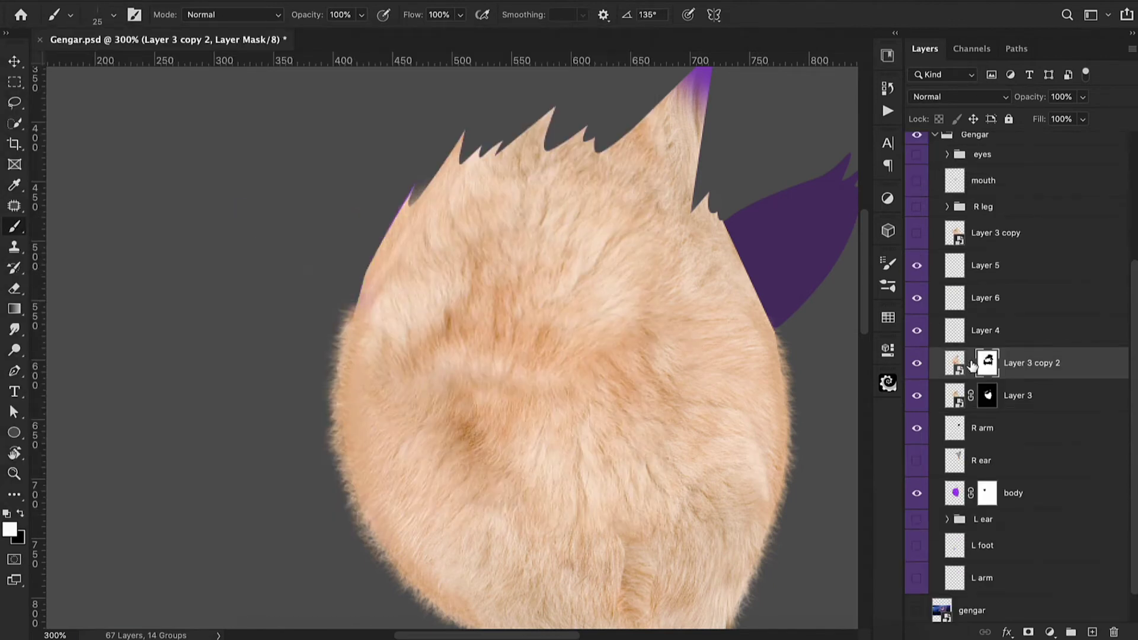
left_click(959, 363)
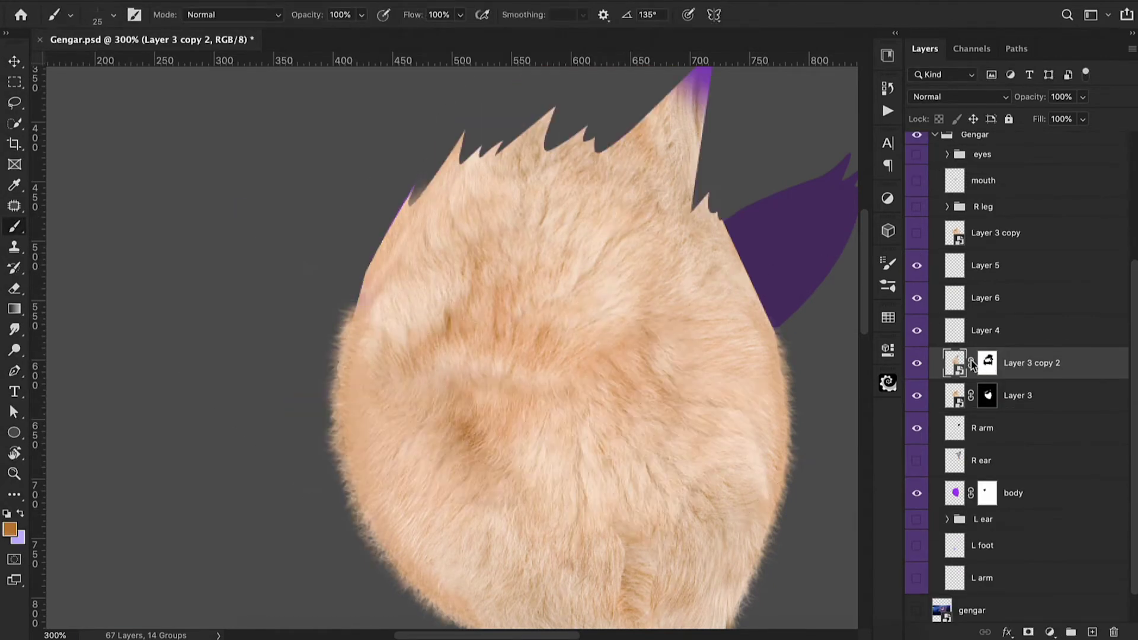
key("alt+shift+super+n")
key("ctrl+bracketleft")
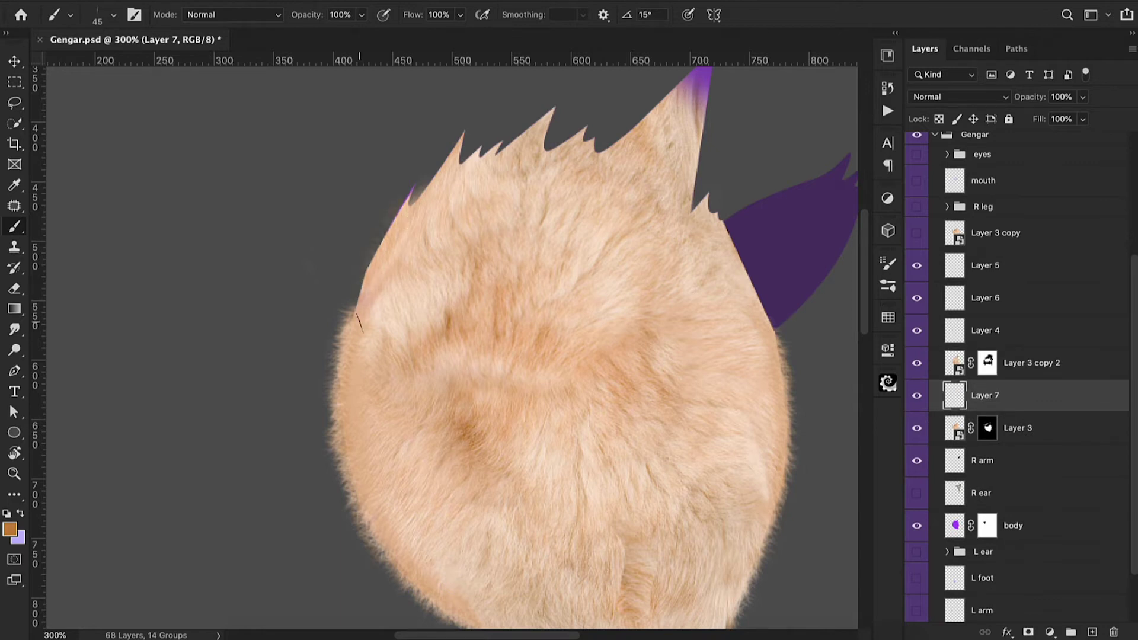
- Add another layer, sample a light fur tone and paint 45 px hairs along the head's upper-left edge
key("alt+shift+super+n")
left_click(381, 249, "alt")
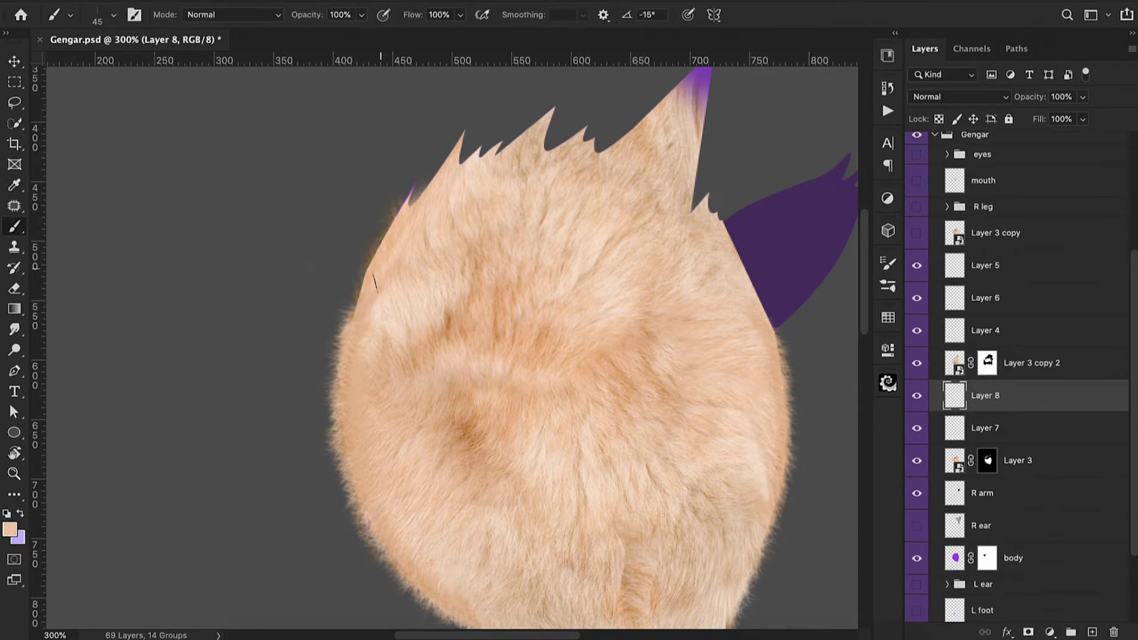
mouse_move(381, 249)
left_mouse_down()
mouse_move(368, 285)
mouse_move(404, 209)
mouse_move(350, 301)
left_mouse_up()
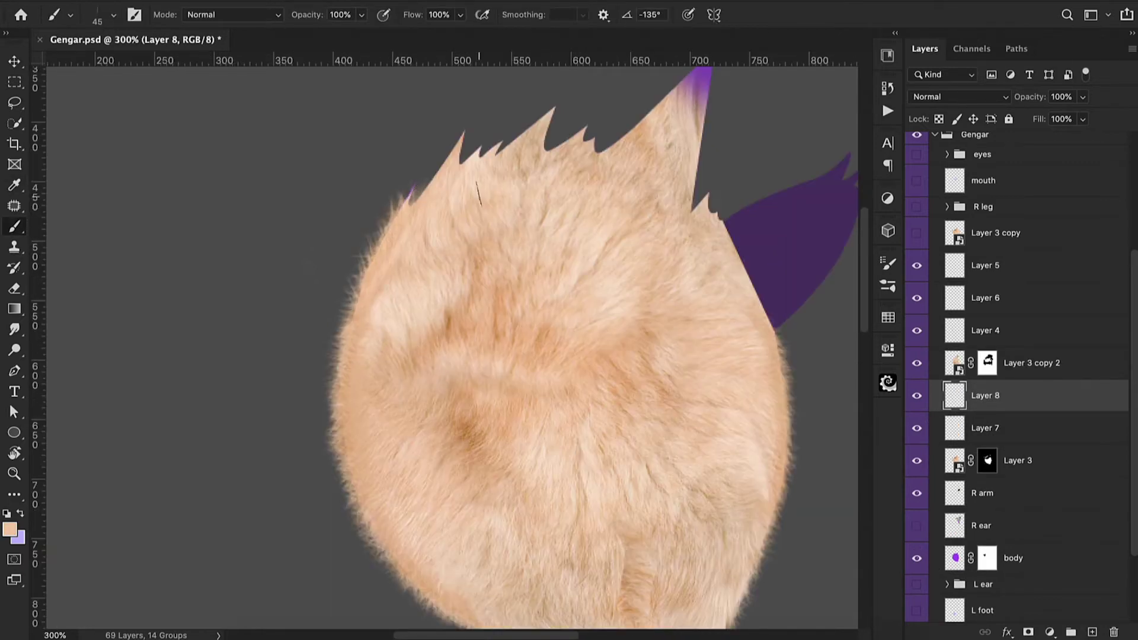
- Paint white 20 px hair strokes on the head fur's mask to soften the spikes along the head's top edge
left_click(986, 363)
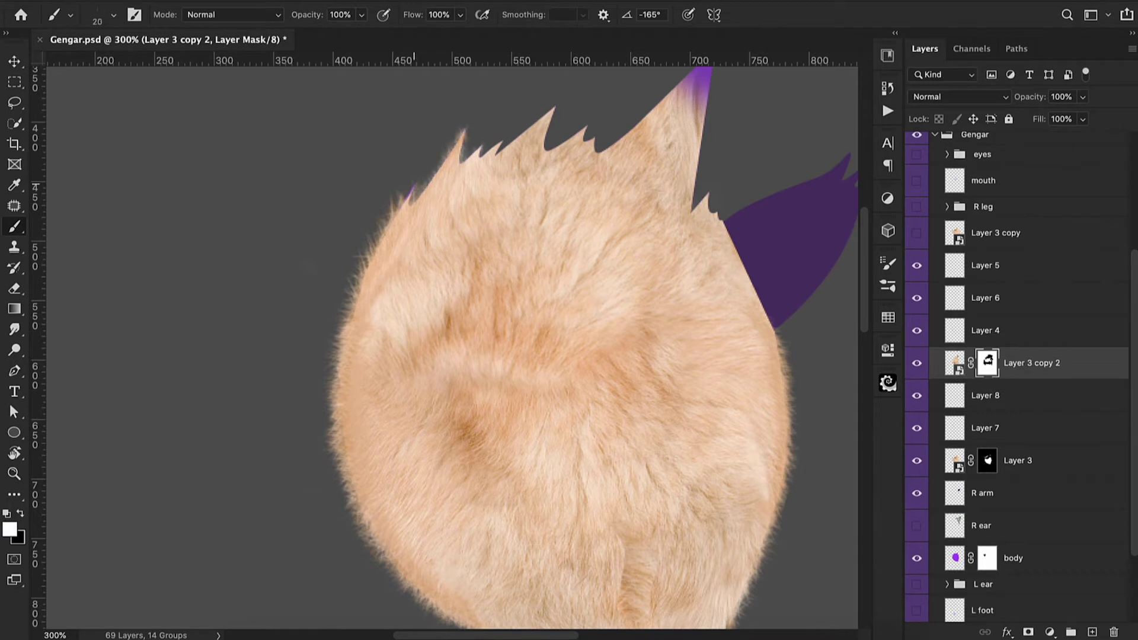
left_click_drag(490, 148, 421, 224)
left_click(479, 188)
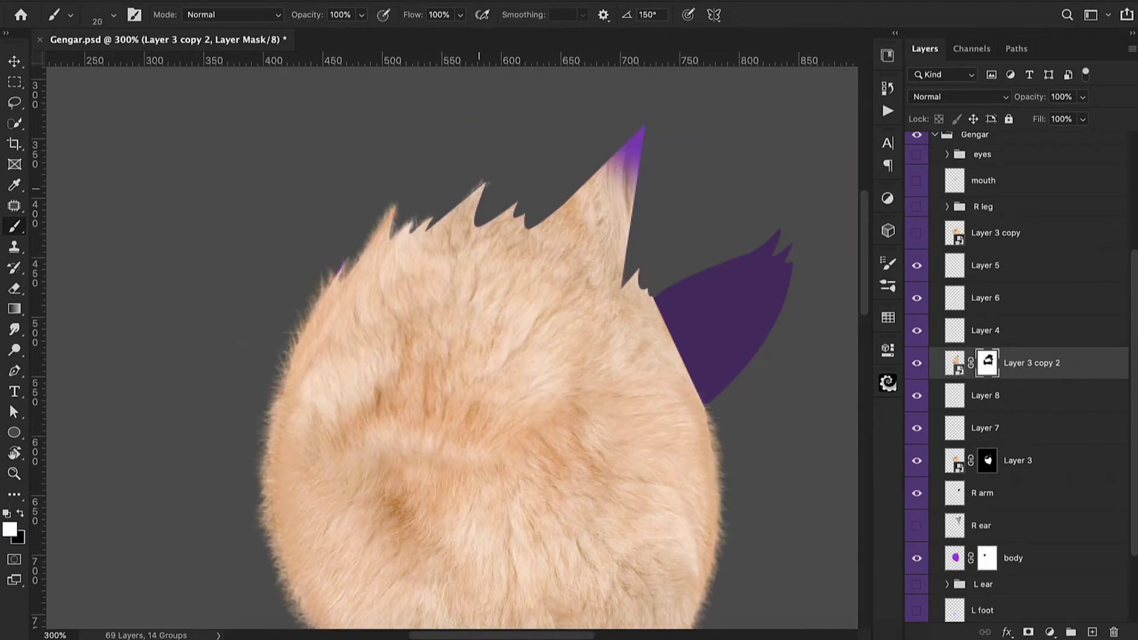
left_click(473, 222)
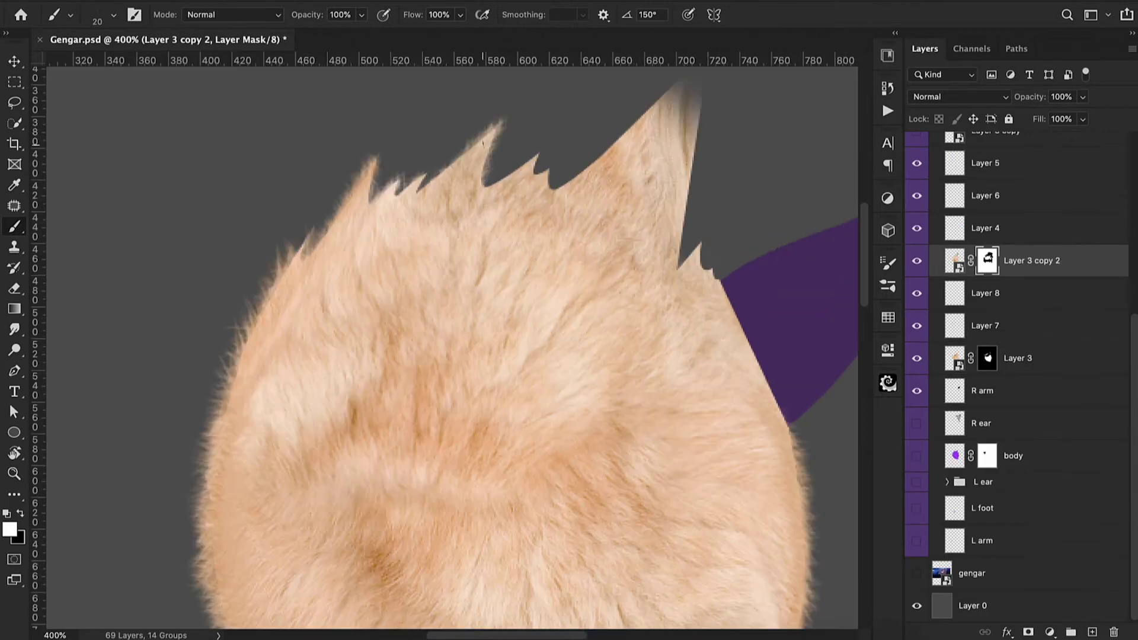
mouse_move(497, 142)
left_mouse_down()
mouse_move(481, 163)
mouse_move(464, 147)
mouse_move(452, 166)
mouse_move(367, 197)
mouse_move(422, 184)
mouse_move(403, 199)
mouse_move(462, 159)
mouse_move(415, 195)
mouse_move(482, 185)
mouse_move(535, 156)
mouse_move(551, 181)
left_mouse_up()
key("shift+Left")
mouse_move(344, 204)
left_mouse_down()
mouse_move(307, 250)
mouse_move(317, 222)
left_mouse_up()
left_click_drag(592, 163, 563, 185)
left_click_drag(752, 267, 688, 209)
mouse_move(643, 207)
left_mouse_down()
mouse_move(635, 182)
mouse_move(617, 211)
left_mouse_up()
- Rotate the hair brush and paint mask hairs on the small tuft and upper-right edge beside the right arm
key("shift+Right")
key("shift+Right")
key("shift+Right")
key("shift+Right")
key("shift+Right")
key("shift+Right")
key("shift+Right")
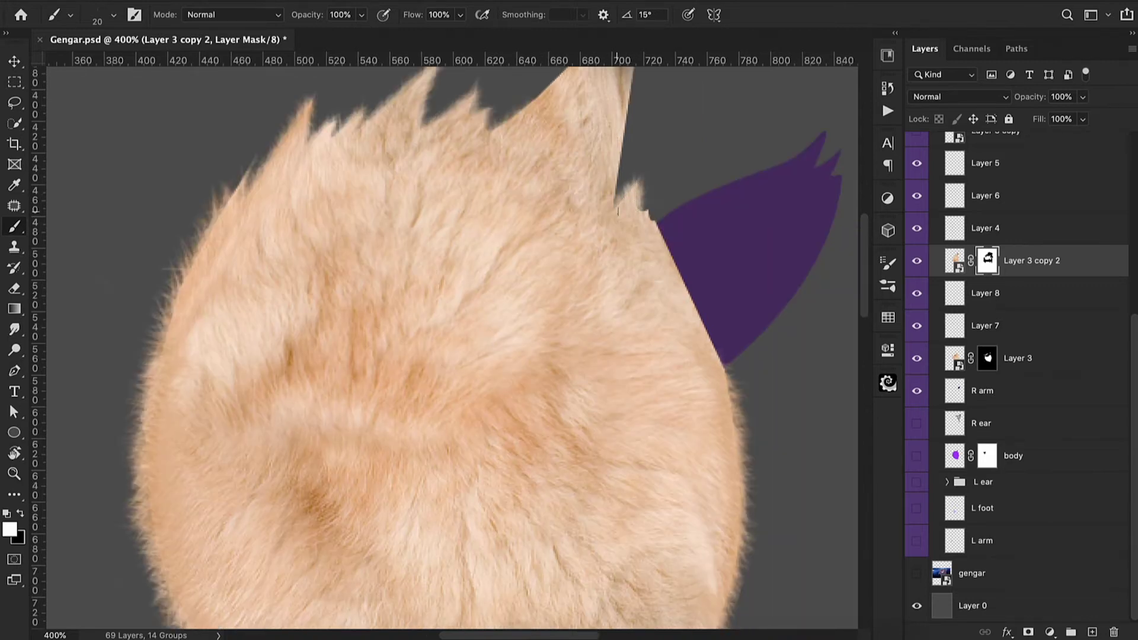
key("ctrl+minus")
left_click_drag(605, 318, 533, 169)
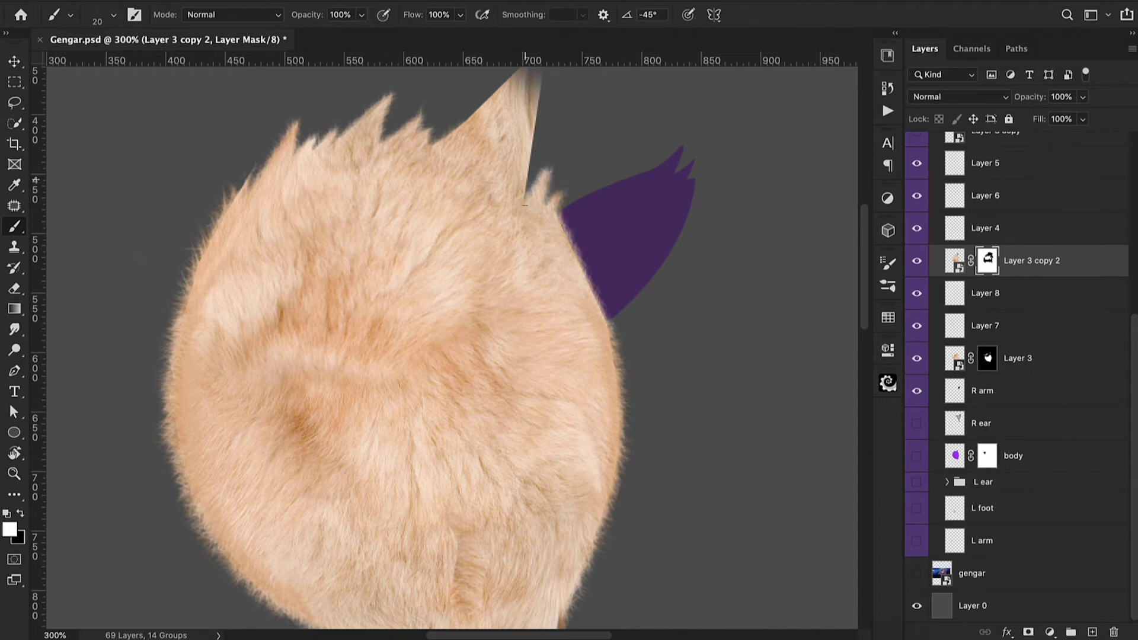
- Group the head and torso fur with the hair layers between them as body, and add a Hue/Saturation adjustment above the group
key("ctrl+1")
left_click(1041, 364, "shift")
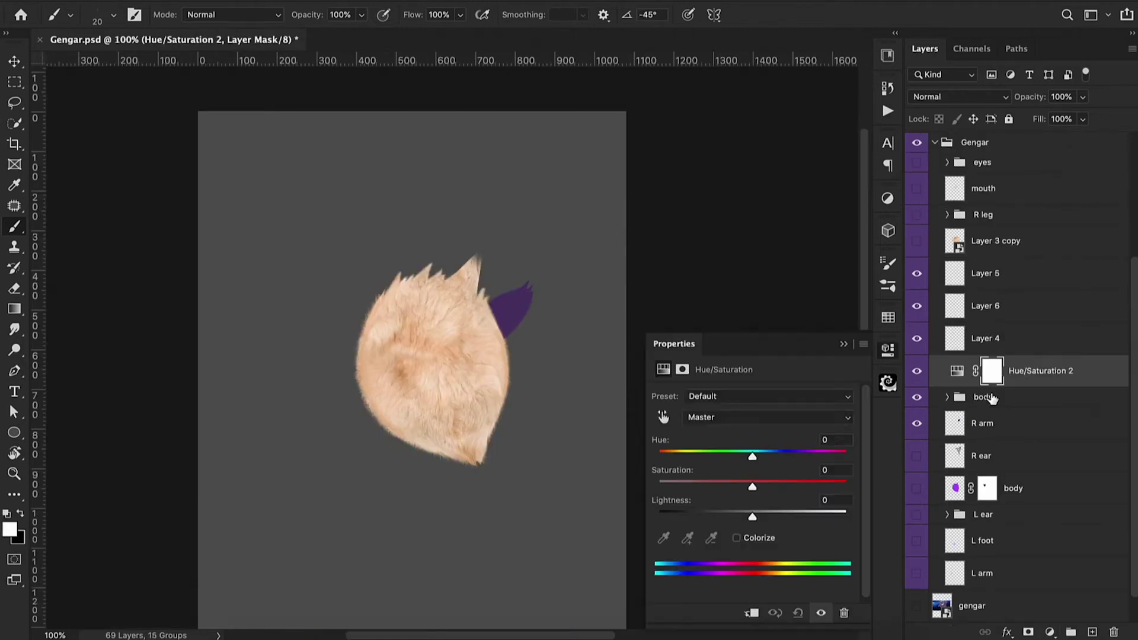
- Turn the body fur purple by shifting the hue and lowering the saturation and lightness in the Hue/Saturation adjustment
left_click_drag(753, 456, 795, 457)
left_click_drag(752, 516, 739, 516)
left_click_drag(705, 487, 704, 487)
left_click_drag(739, 516, 709, 516)
- Move the three hair layers, Layer 4 through Layer 5, into the body group
left_click(996, 338)
left_click(1011, 275, "shift")
left_click_drag(1012, 275, 1011, 398)
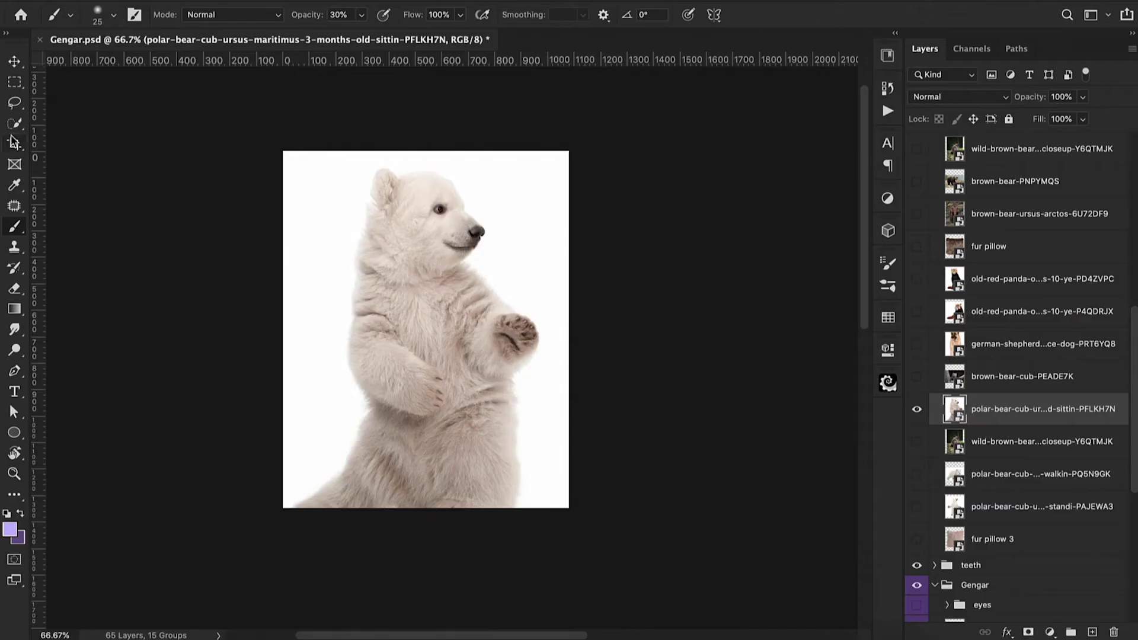
- Cut the folded arm out of the sitting polar bear photo onto a new layer and convert it to a smart object
key("l")
mouse_move(353, 338)
left_mouse_down()
mouse_move(370, 396)
mouse_move(435, 416)
mouse_move(455, 384)
mouse_move(379, 330)
mouse_move(353, 342)
left_mouse_up()
key("super+j")
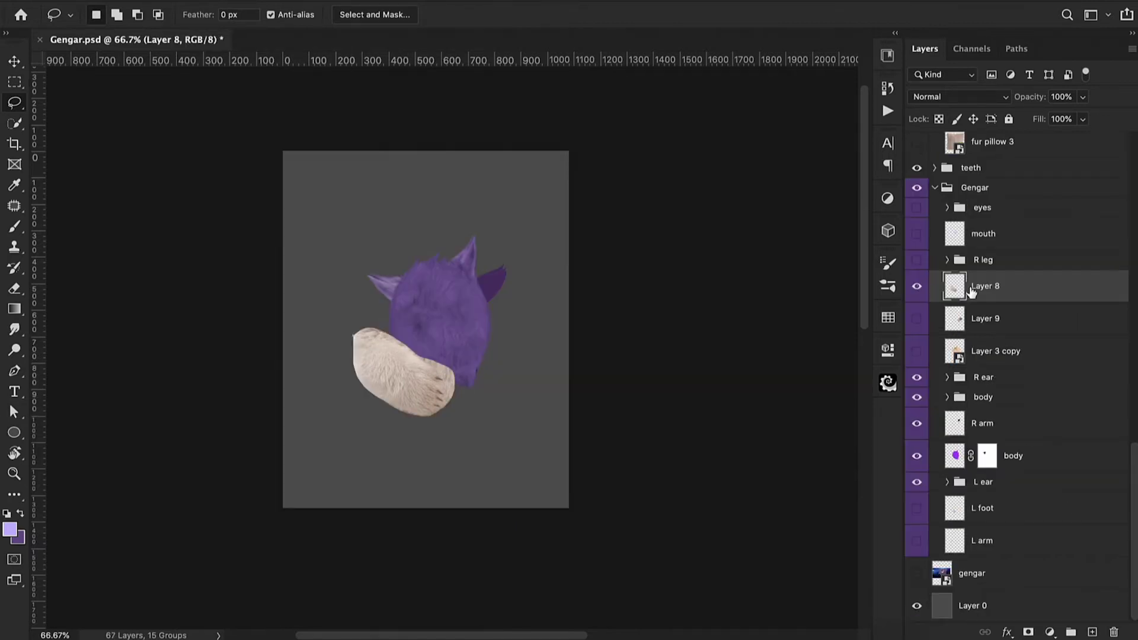
right_click(998, 290)
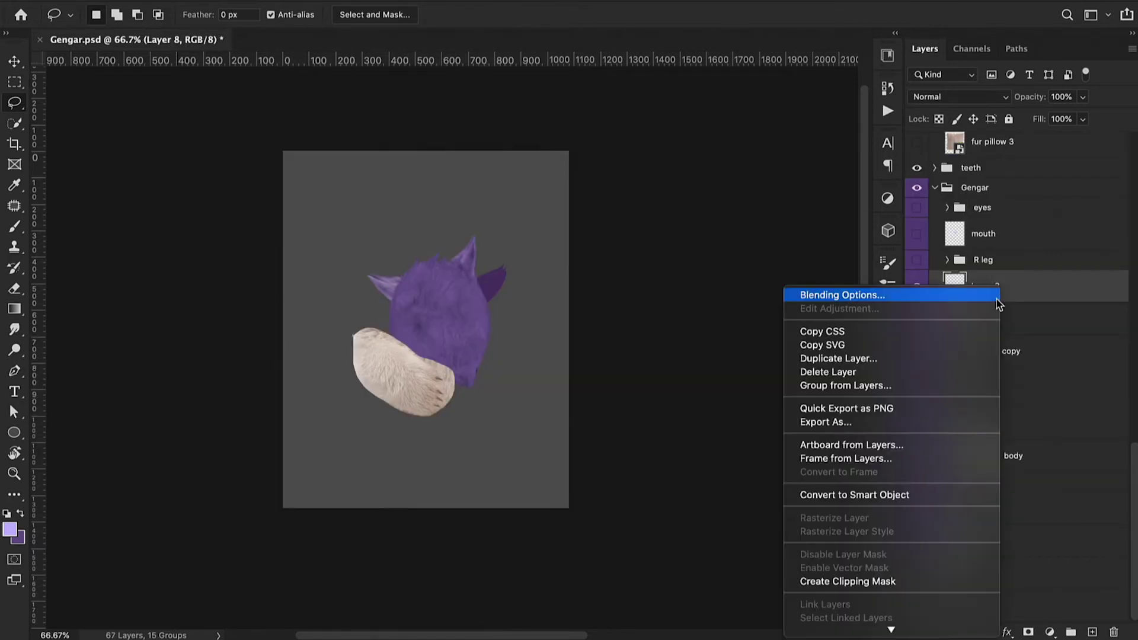
left_click(898, 495)
- Rotate, horizontally flip and scale the arm fur so that it covers the traced right arm
key("ctrl+t")
left_click_drag(480, 431, 372, 511)
right_click(411, 363)
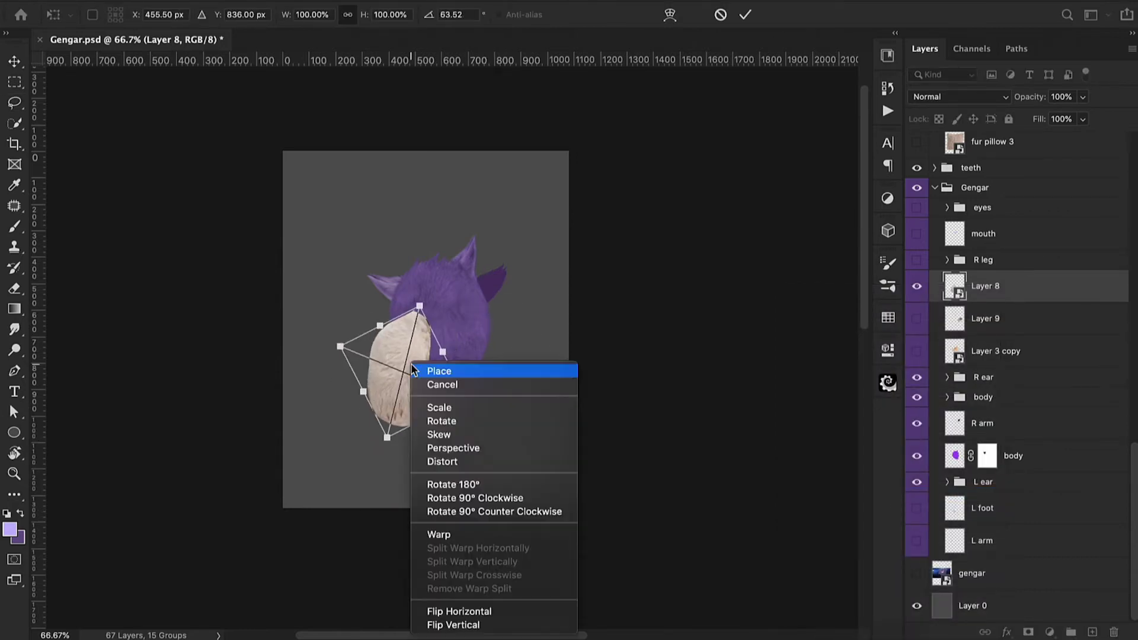
left_click(443, 615)
left_click_drag(492, 437, 367, 216)
left_click_drag(400, 381, 486, 311)
left_click_drag(424, 287, 498, 288)
mouse_move(617, 291)
left_mouse_down()
mouse_move(648, 296)
mouse_move(665, 341)
left_mouse_up()
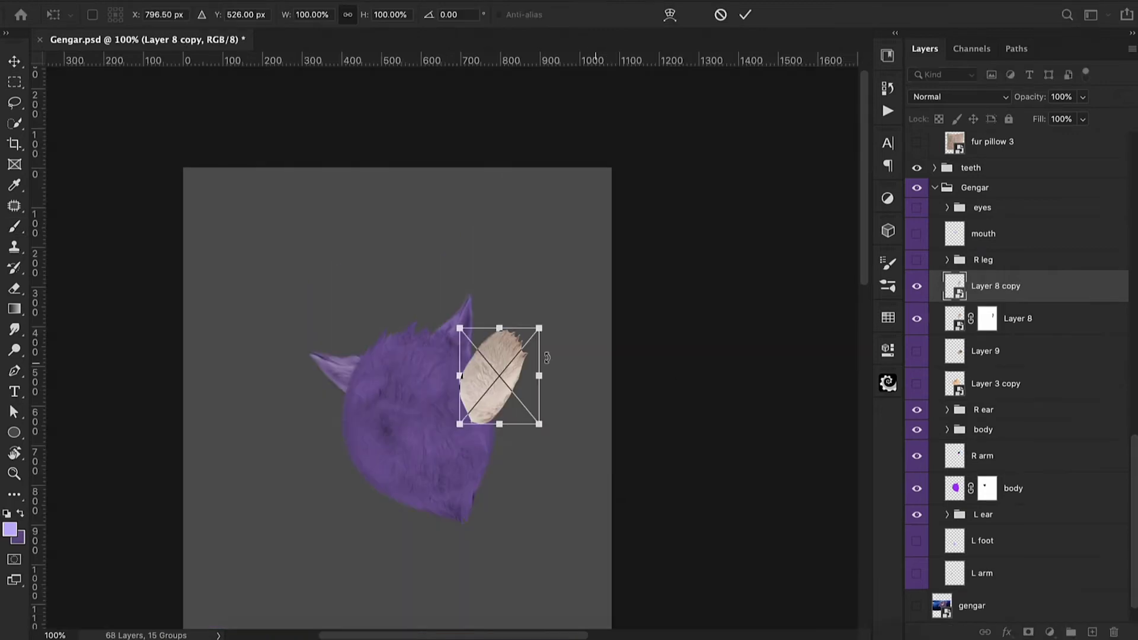
- Flip the arm fur copy horizontally, fit it over the traced left arm, and order its layer beneath the body group
right_click(513, 358)
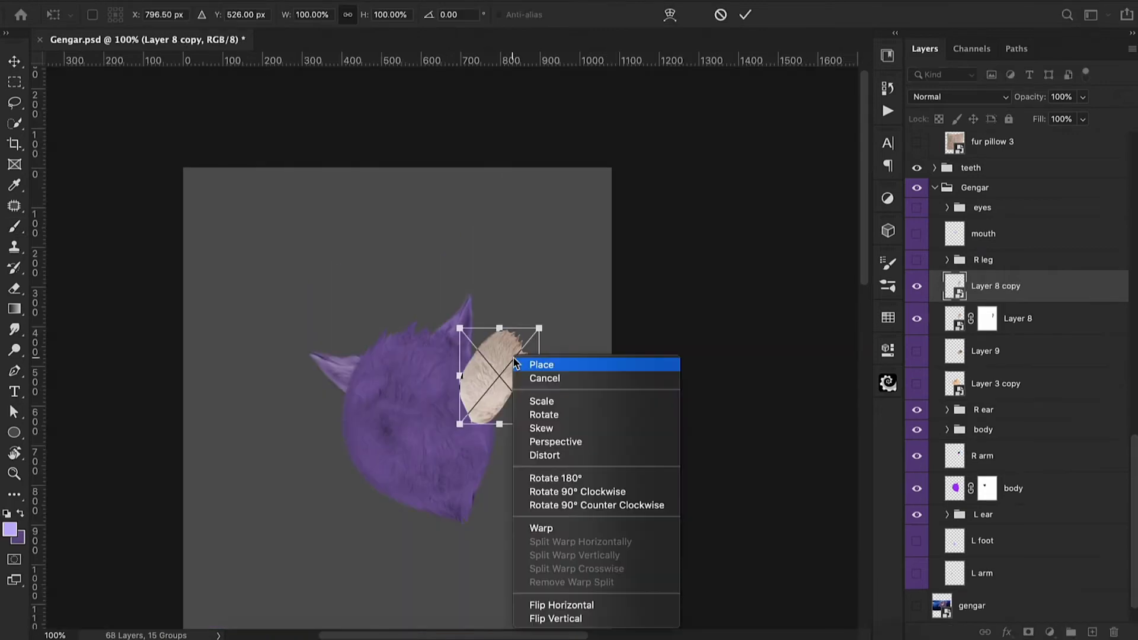
left_click(546, 605)
left_click_drag(560, 372, 486, 293)
left_click_drag(510, 385, 349, 432)
left_click_drag(1052, 291, 1002, 439)
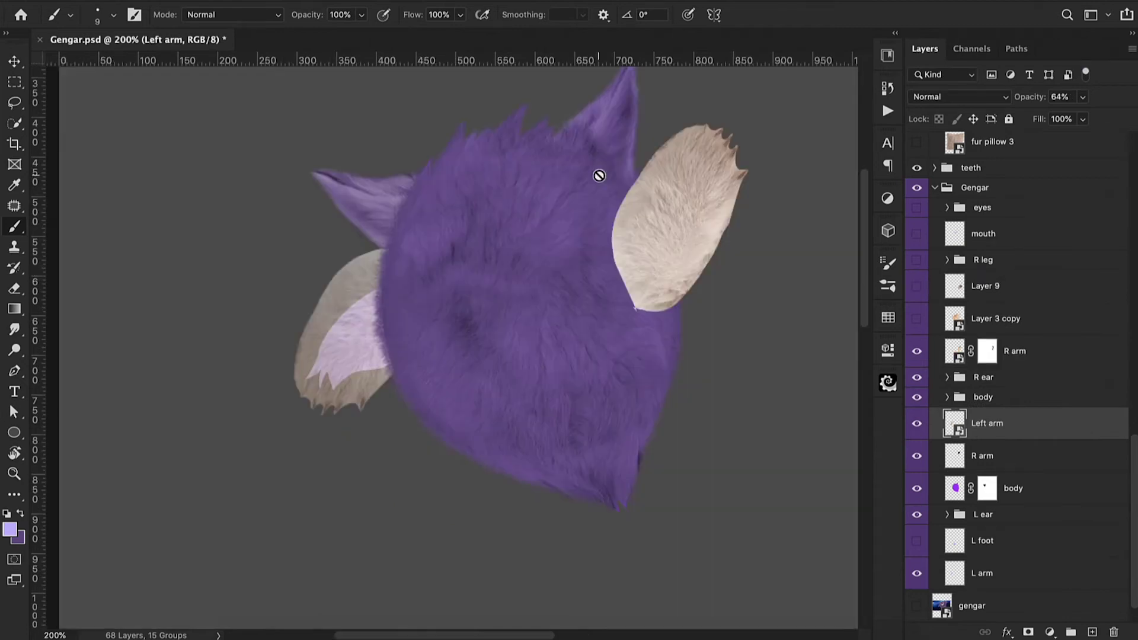
- Rotate the left arm fur to match its tracing and colorize it with hue 259, saturation 25 and lightness about -46
key("ctrl+t")
left_click_drag(495, 363, 516, 370)
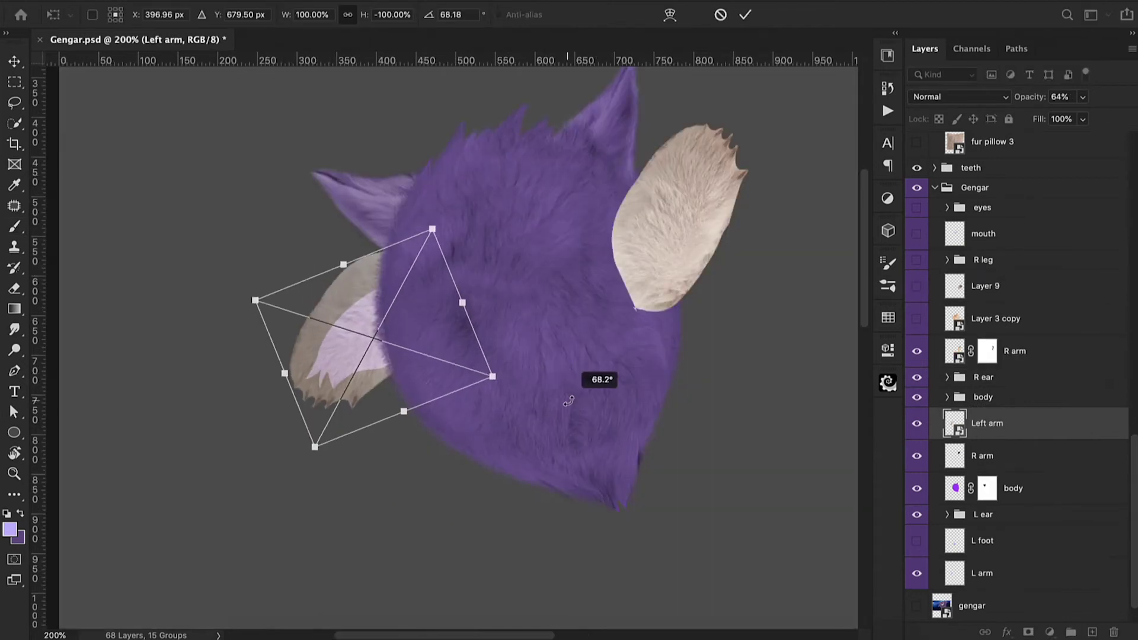
left_click_drag(290, 283, 301, 299)
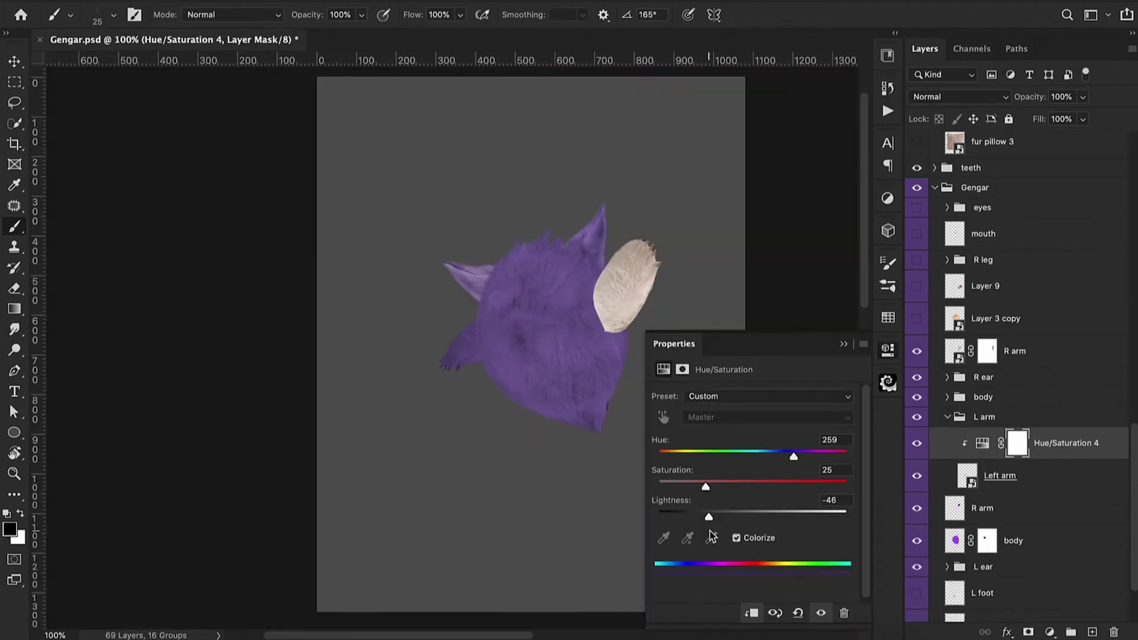
left_click_drag(709, 531, 707, 540)
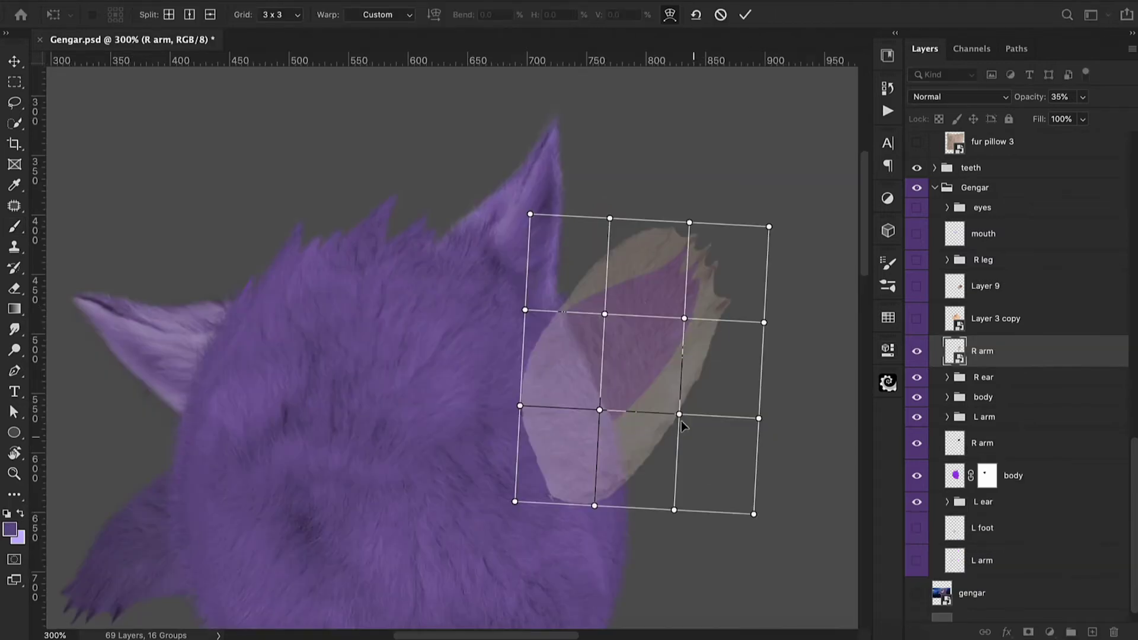
- Warp the right arm fur to the traced arm and set its colorization to hue 260, saturation 23 and lightness -39
left_click_drag(622, 230, 582, 262)
left_click_drag(708, 314, 664, 386)
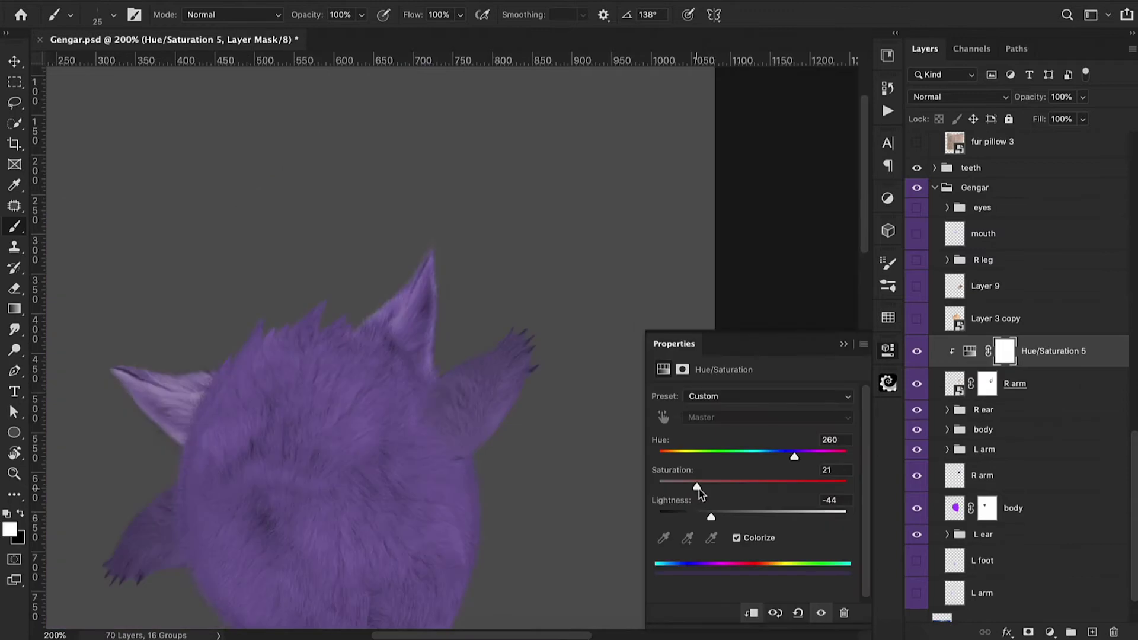
mouse_move(697, 490)
left_mouse_down()
mouse_move(718, 524)
mouse_move(709, 497)
left_mouse_up()
key("ctrl+minus")
key("ctrl+minus")
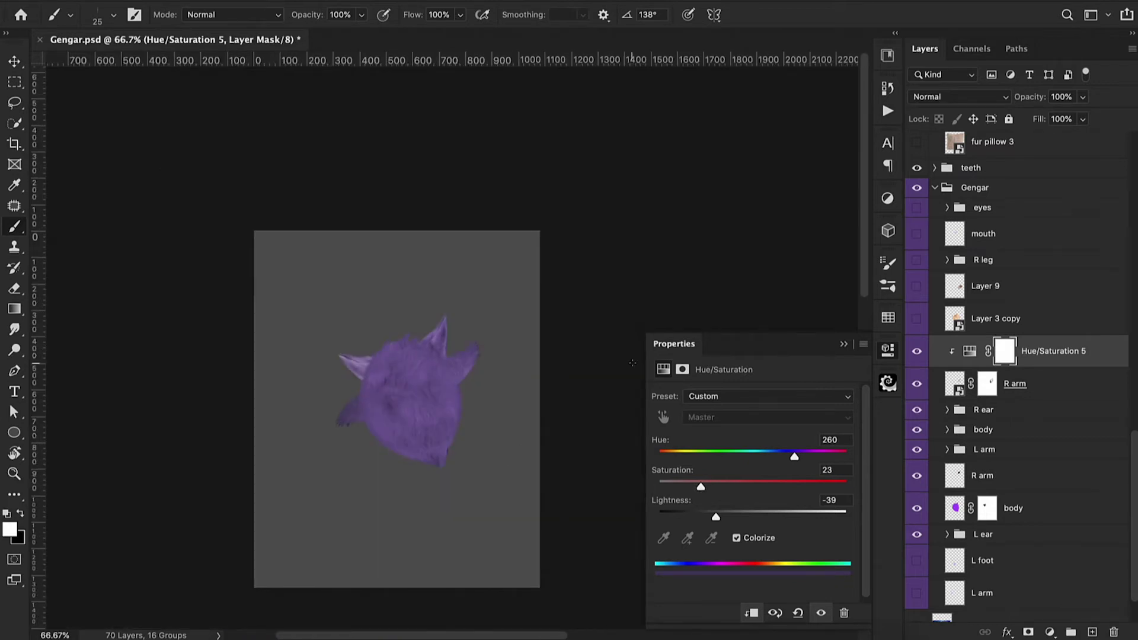
left_click(842, 344)
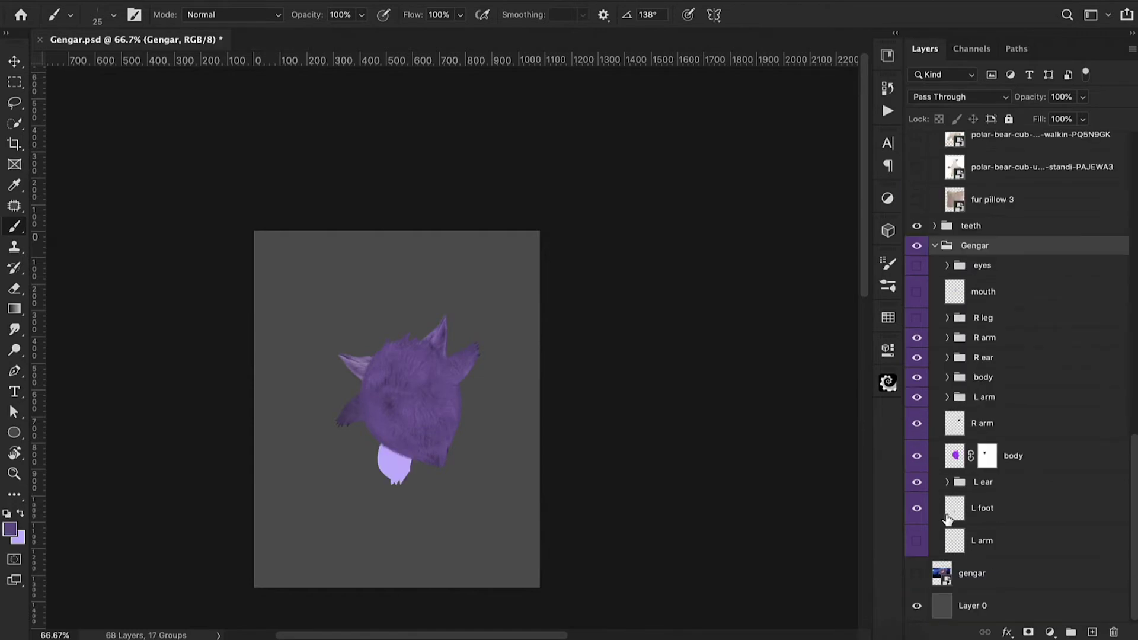
- Darken the left ear's purple and fine-tune its Hue/Saturation colorization to match the body
left_click(948, 484)
double_click(981, 509)
mouse_move(727, 516)
left_mouse_down()
mouse_move(708, 517)
mouse_move(689, 488)
mouse_move(712, 518)
left_mouse_up()
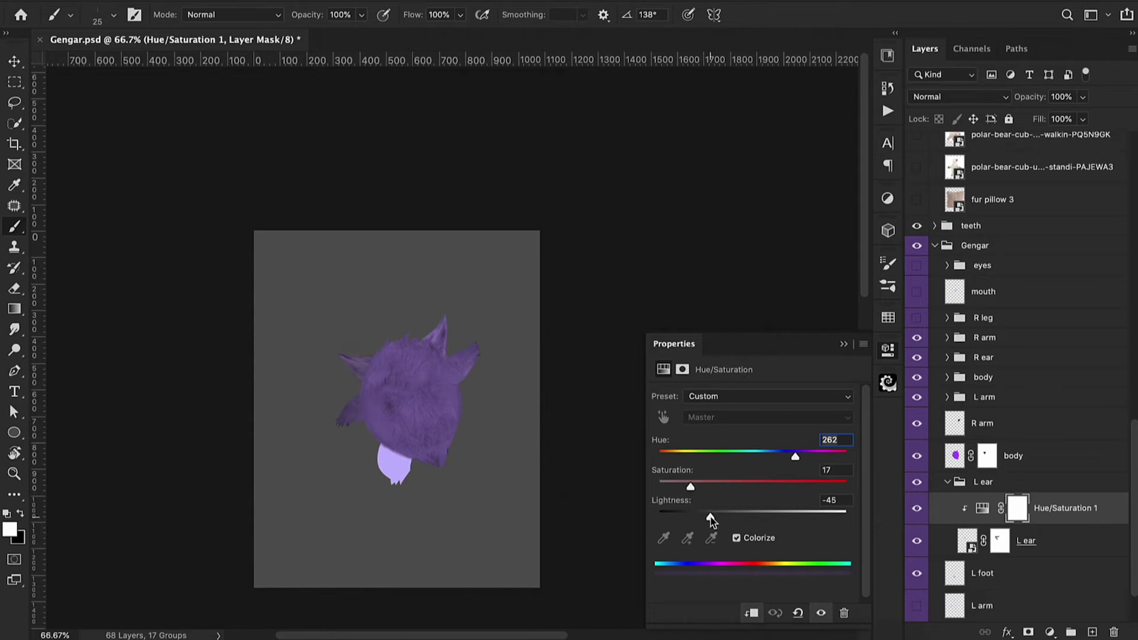
left_click_drag(795, 460, 795, 460)
left_click_drag(688, 491, 716, 519)
left_click(844, 345)
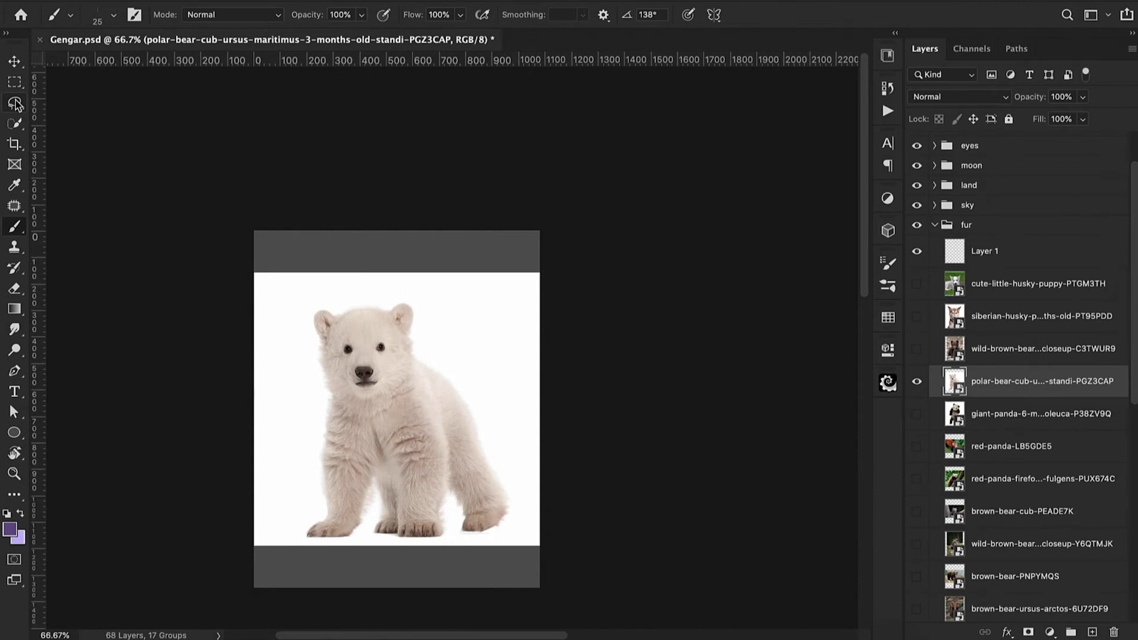
- Lasso the hind paw in the standing polar bear photo and copy it to a new layer
left_click(15, 103)
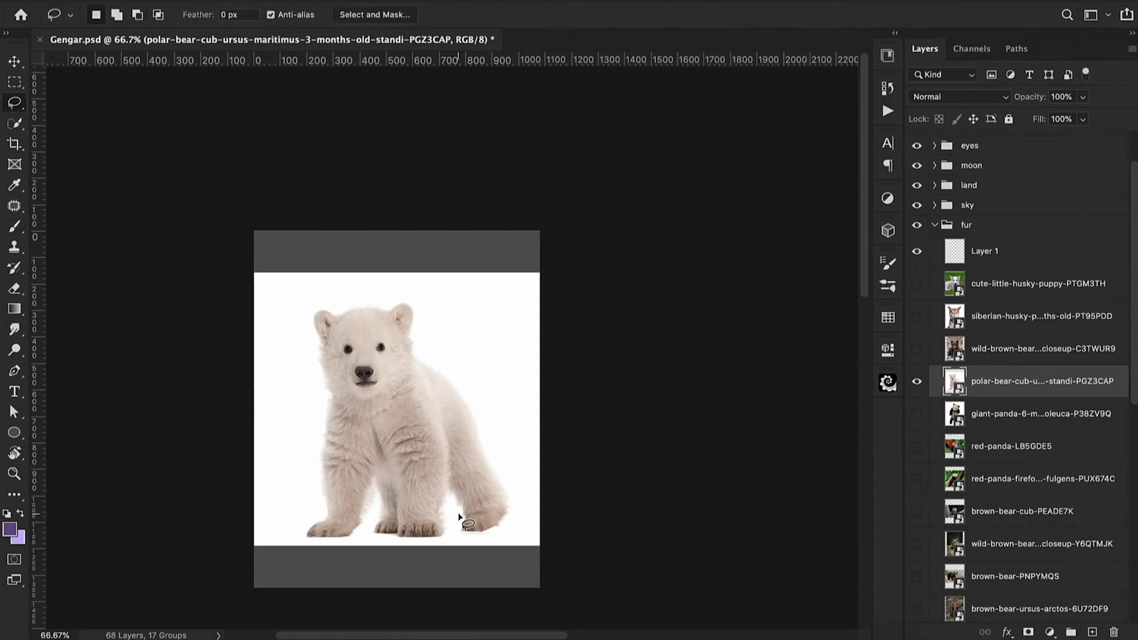
mouse_move(454, 500)
left_mouse_down()
mouse_move(489, 486)
mouse_move(512, 502)
mouse_move(507, 531)
mouse_move(483, 541)
mouse_move(457, 521)
left_mouse_up()
key("ctrl+j")
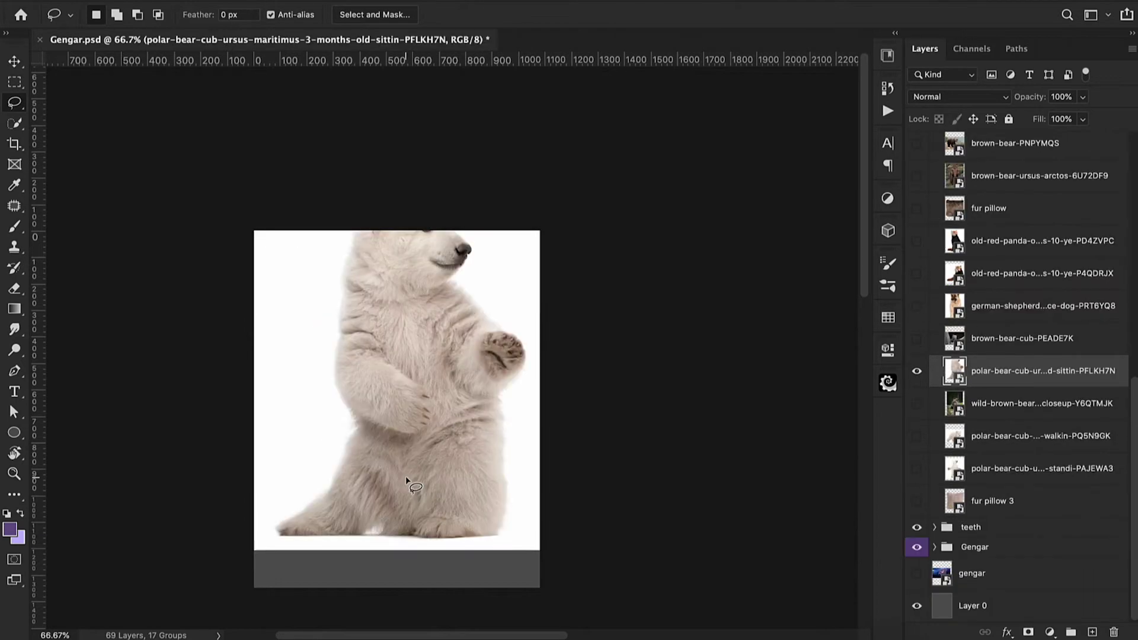
- Copy leg fur from the sitting polar bear to a new layer and order it below the L arm group in the Gengar group
mouse_move(407, 483)
left_mouse_down()
mouse_move(422, 436)
mouse_move(501, 442)
mouse_move(504, 517)
mouse_move(450, 540)
mouse_move(396, 509)
mouse_move(412, 465)
left_mouse_up()
key("ctrl+j")
left_click(918, 405)
scroll(920, 408, "down", 1)
left_click_drag(1029, 338, 990, 547)
left_click_drag(991, 220, 992, 400)
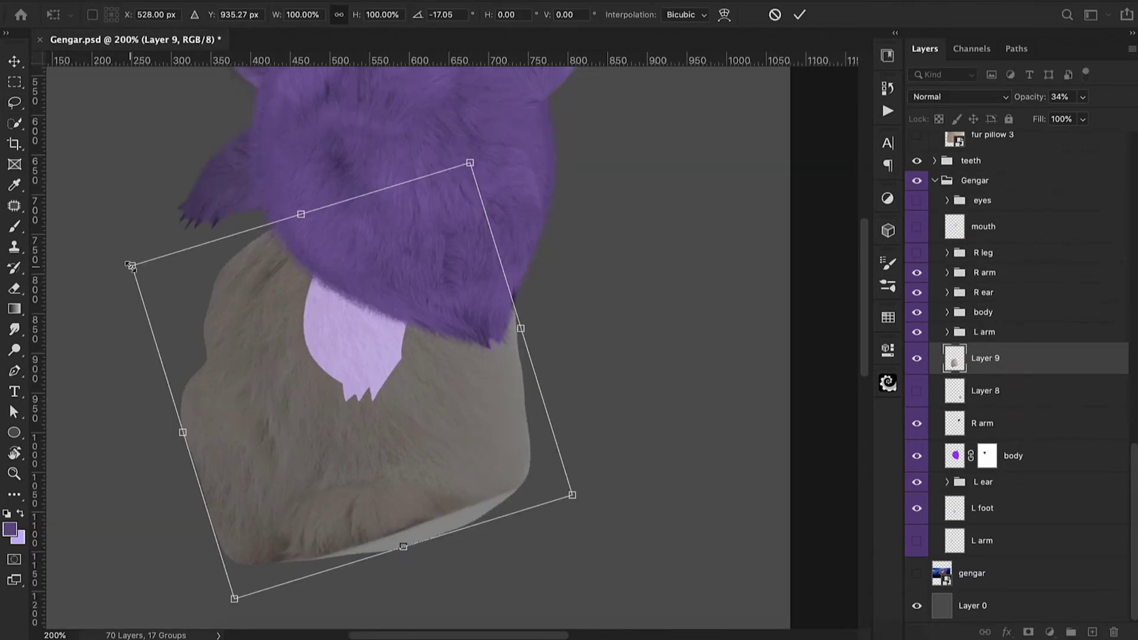
- Scale down and warp the leg fur to the outline of the traced left foot
left_click_drag(132, 261, 359, 382)
left_click_drag(643, 414, 646, 380)
left_click_drag(475, 450, 373, 332)
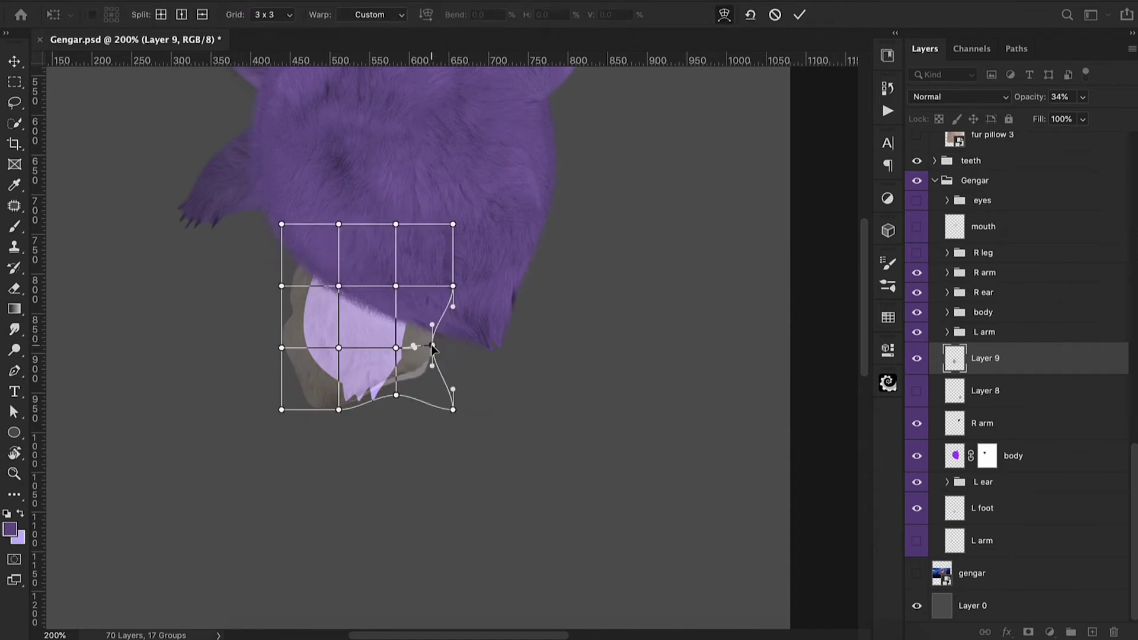
left_click_drag(439, 335, 404, 317)
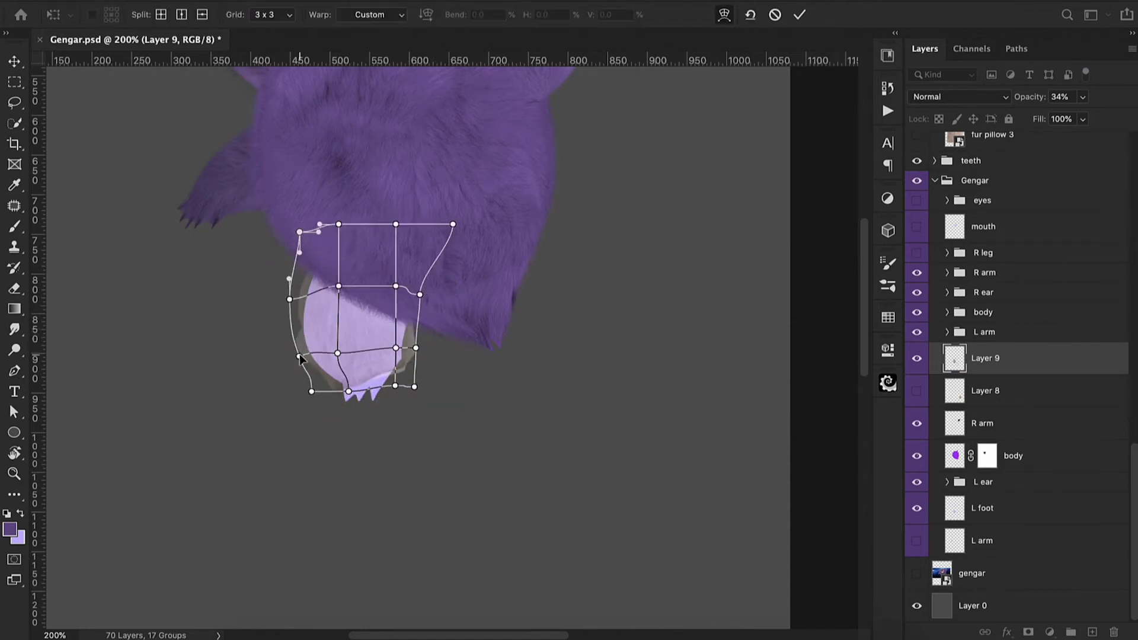
left_click_drag(300, 357, 306, 367)
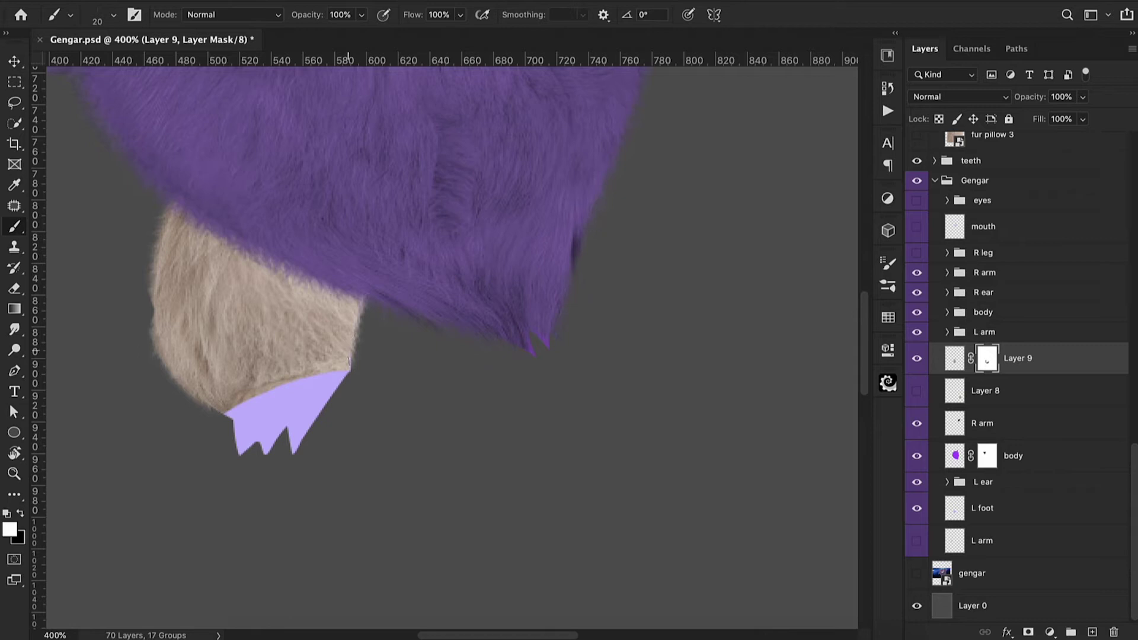
- Show the hind paw cutout on Layer 8 and mask away the background around it with a black brush
key("super+minus")
key("super+minus")
key("super+minus")
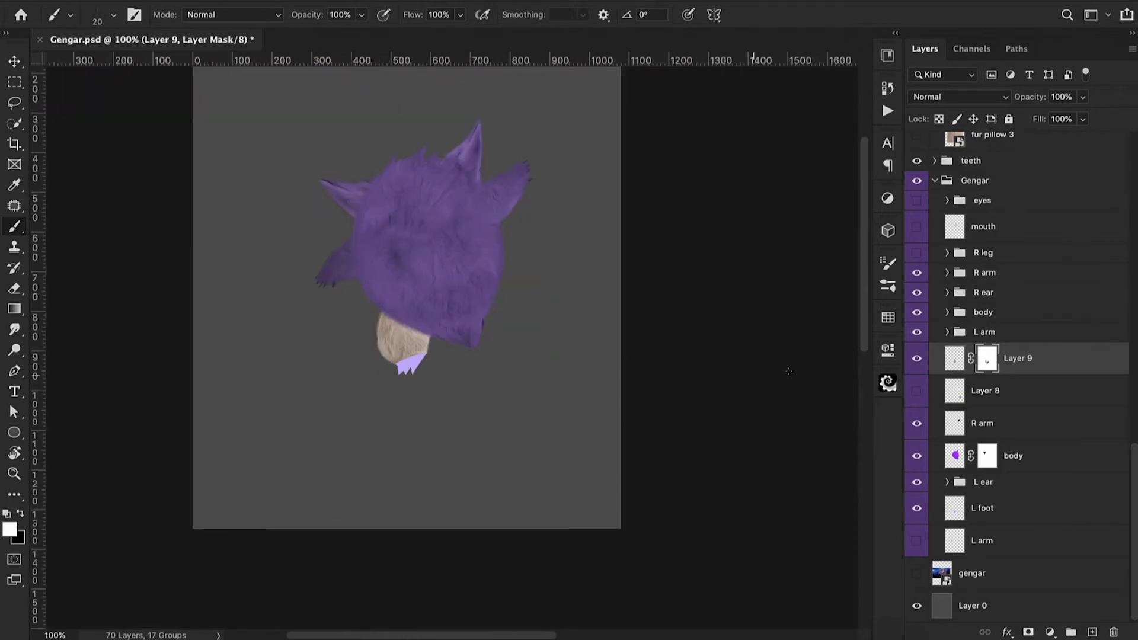
left_click(916, 391)
left_click(998, 395)
mouse_move(584, 396)
left_mouse_down()
mouse_move(525, 400)
mouse_move(573, 394)
mouse_move(577, 417)
mouse_move(564, 440)
mouse_move(520, 464)
mouse_move(558, 444)
mouse_move(500, 450)
mouse_move(418, 370)
left_mouse_up()
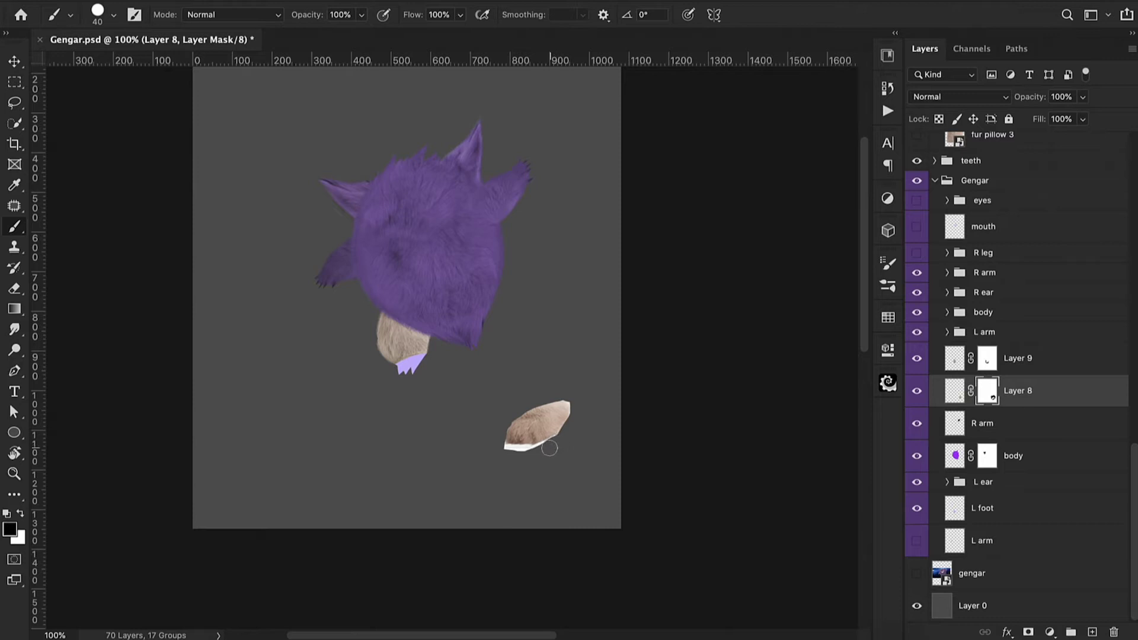
- Move, rotate and scale the paw cutout to join the lower end of the left leg fur
key("ctrl+t")
left_click_drag(537, 372, 518, 352)
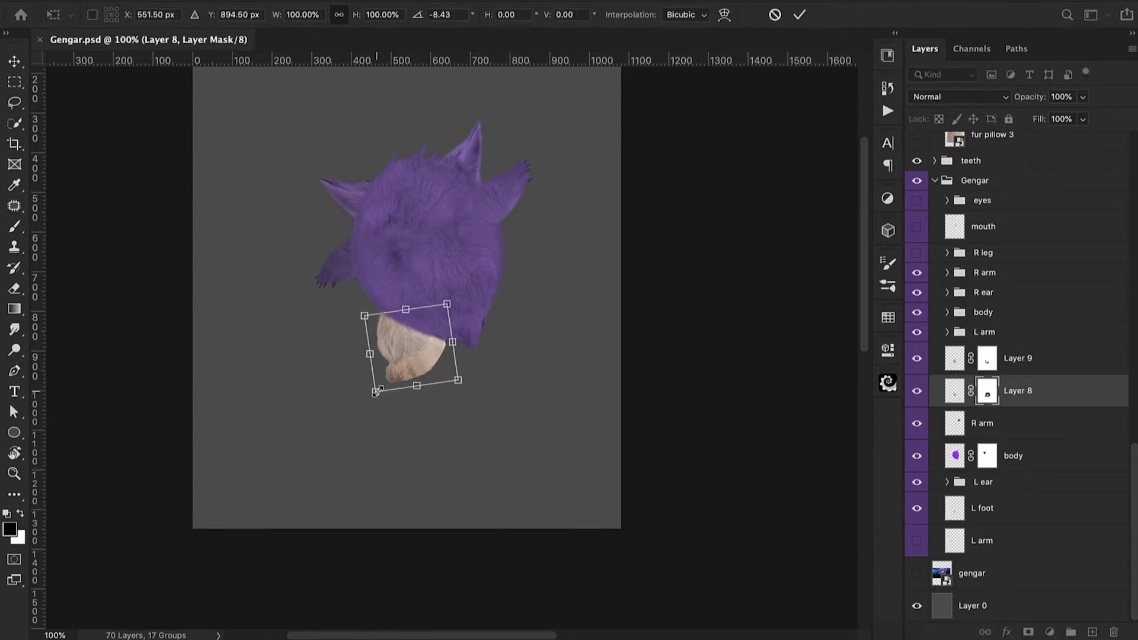
left_click_drag(375, 392, 382, 385)
left_click_drag(429, 354, 425, 355)
left_click_drag(491, 404, 442, 358)
left_click_drag(403, 335, 408, 342)
key("Return")
key("b")
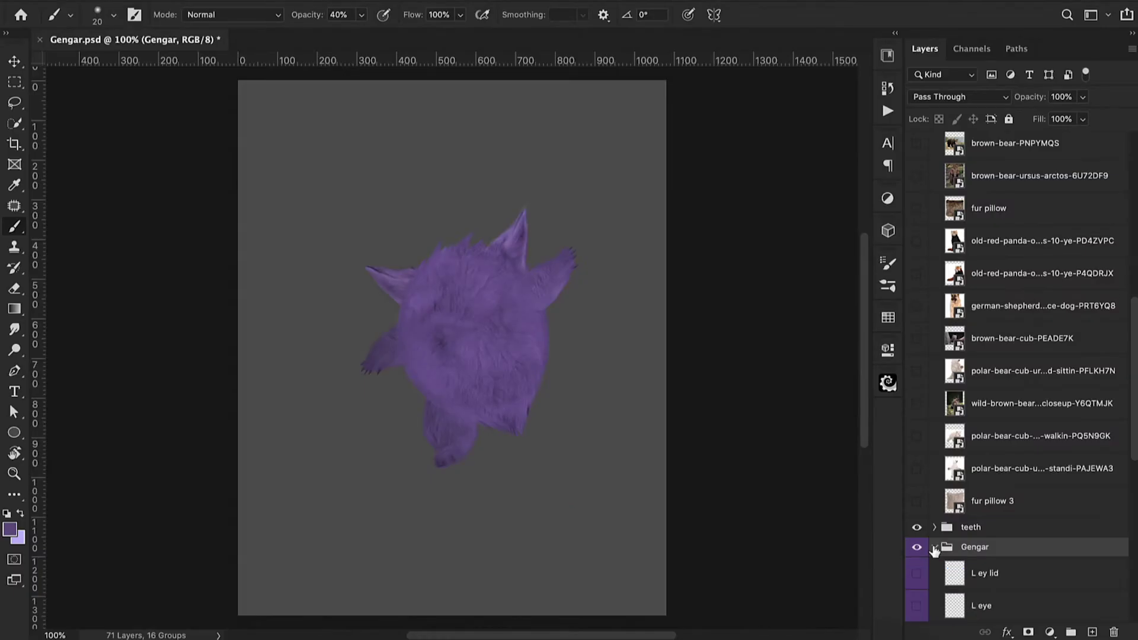
- Show the traced R leg and R foot layers in the Gengar group
left_click(939, 536)
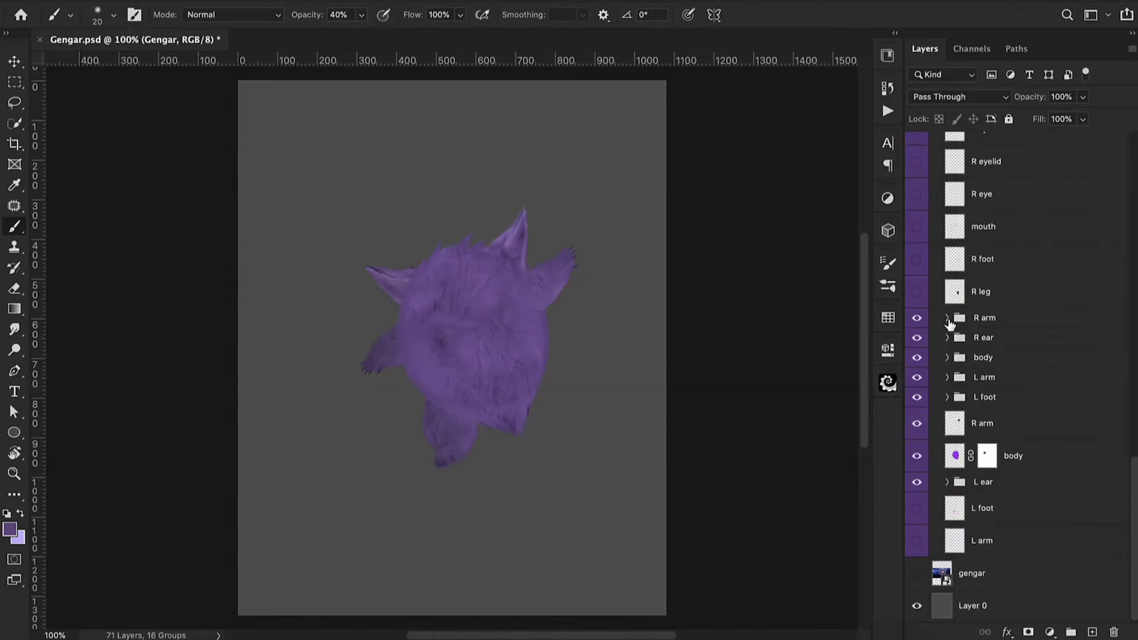
left_click(917, 292)
left_click(917, 259)
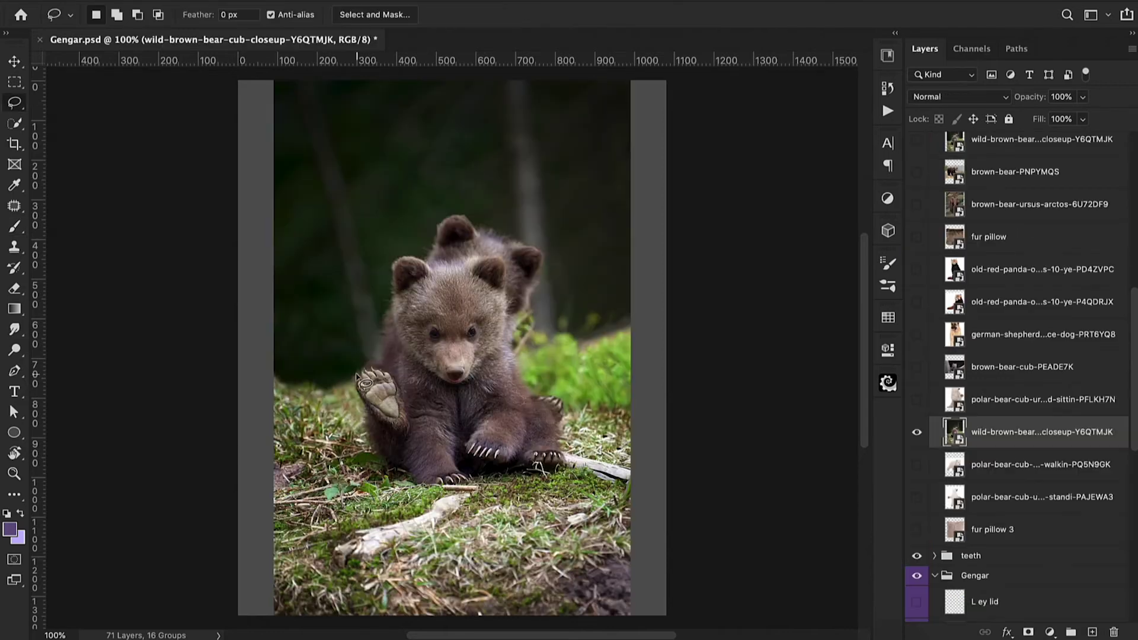
- Copy the brown bear cub's raised paw to a new layer above R foot in the Gengar group and hide the photo
mouse_move(352, 386)
left_mouse_down()
mouse_move(382, 433)
mouse_move(411, 432)
mouse_move(399, 372)
mouse_move(356, 364)
left_mouse_up()
key("ctrl+j")
scroll(1071, 503, "down", 10)
scroll(987, 218, "up", 2)
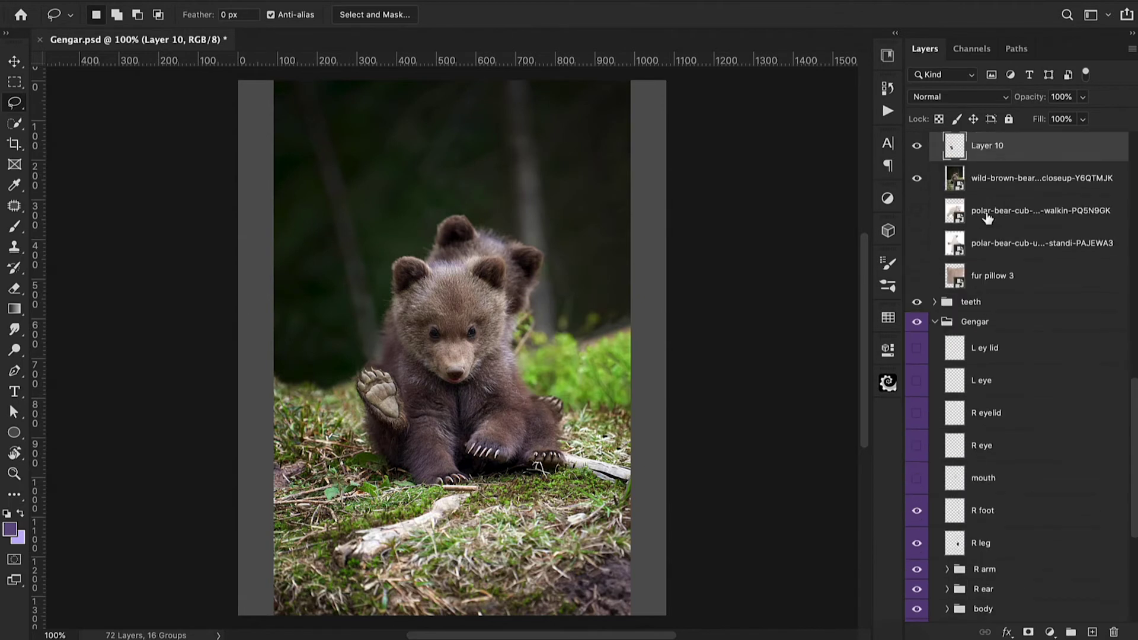
left_click_drag(1008, 148, 1037, 482)
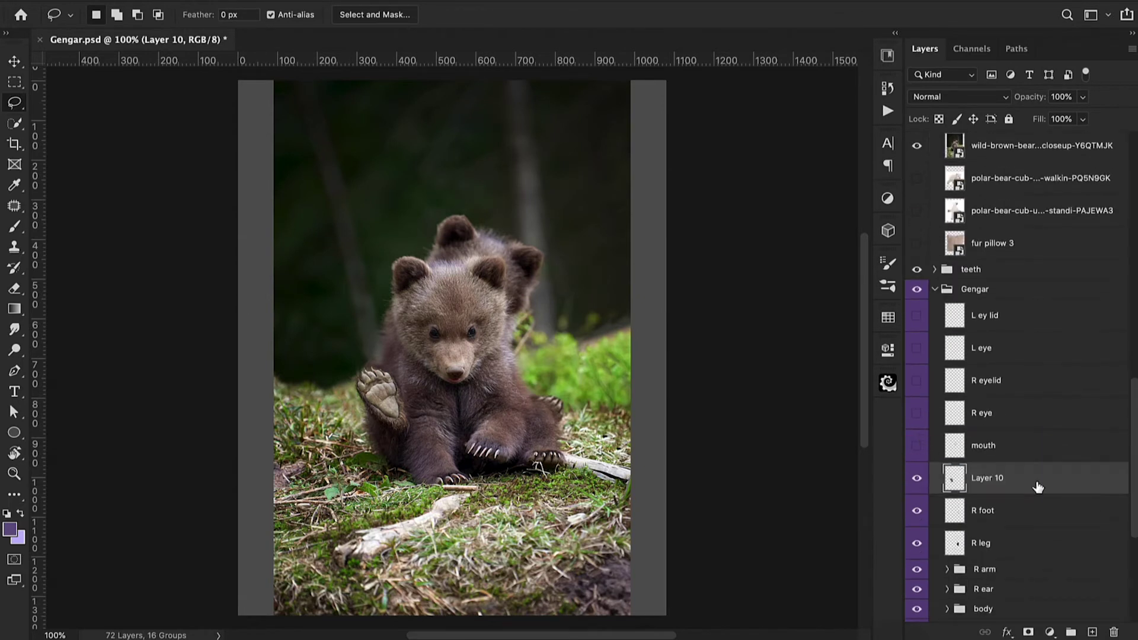
scroll(949, 415, "up", 5)
left_click(916, 377)
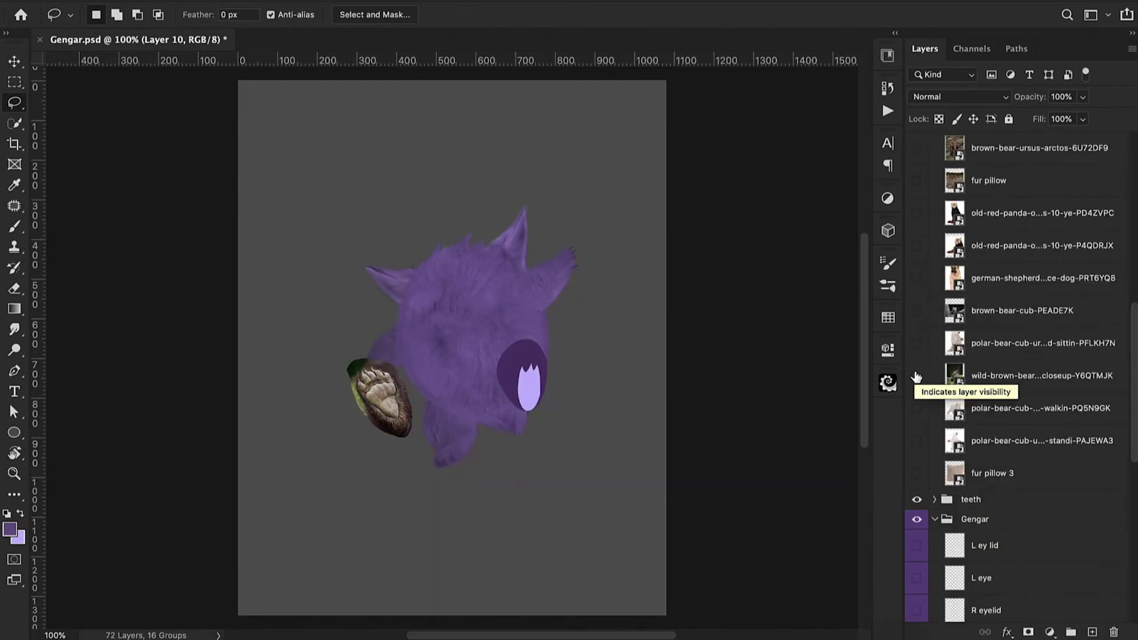
- Copy a large patch of the sitting polar bear's fur to a new layer between the brown paw cutout and R foot
left_click(917, 343)
mouse_move(500, 389)
left_mouse_down()
mouse_move(477, 425)
mouse_move(473, 505)
mouse_move(562, 525)
mouse_move(595, 517)
mouse_move(605, 390)
mouse_move(566, 359)
mouse_move(518, 367)
mouse_move(500, 390)
left_mouse_up()
key("ctrl+j")
left_click(917, 375)
mouse_move(1040, 343)
left_mouse_down()
mouse_move(1026, 616)
mouse_move(978, 478)
mouse_move(992, 469)
mouse_move(994, 495)
left_mouse_up()
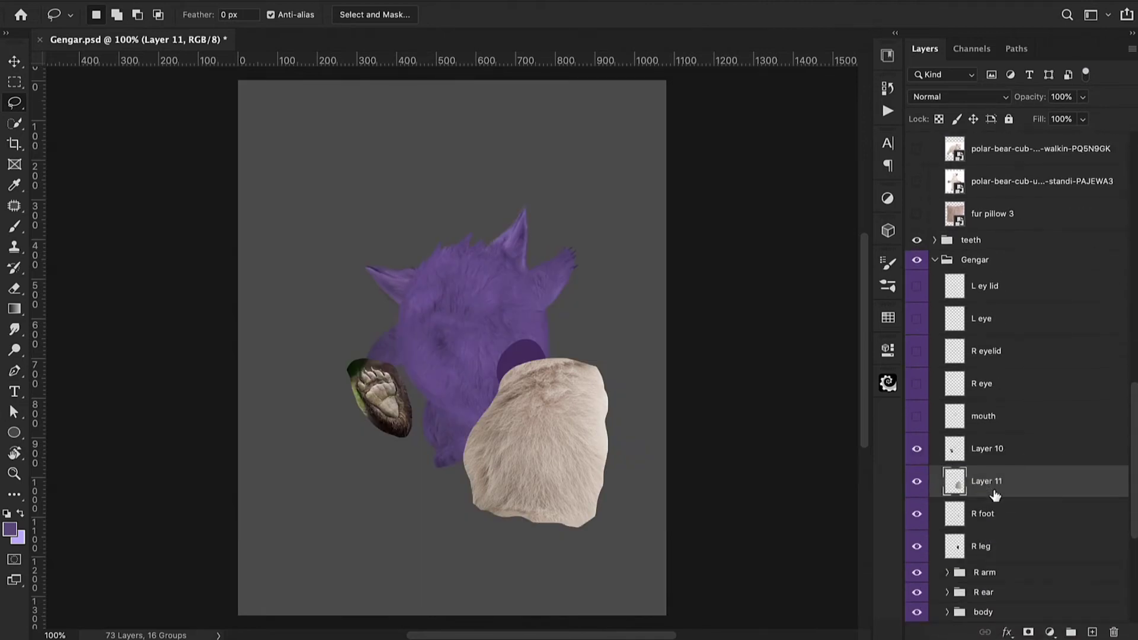
- Hide the brown paw cutout and free-transform the fur patch over the traced right leg at 60% opacity
left_click(917, 452)
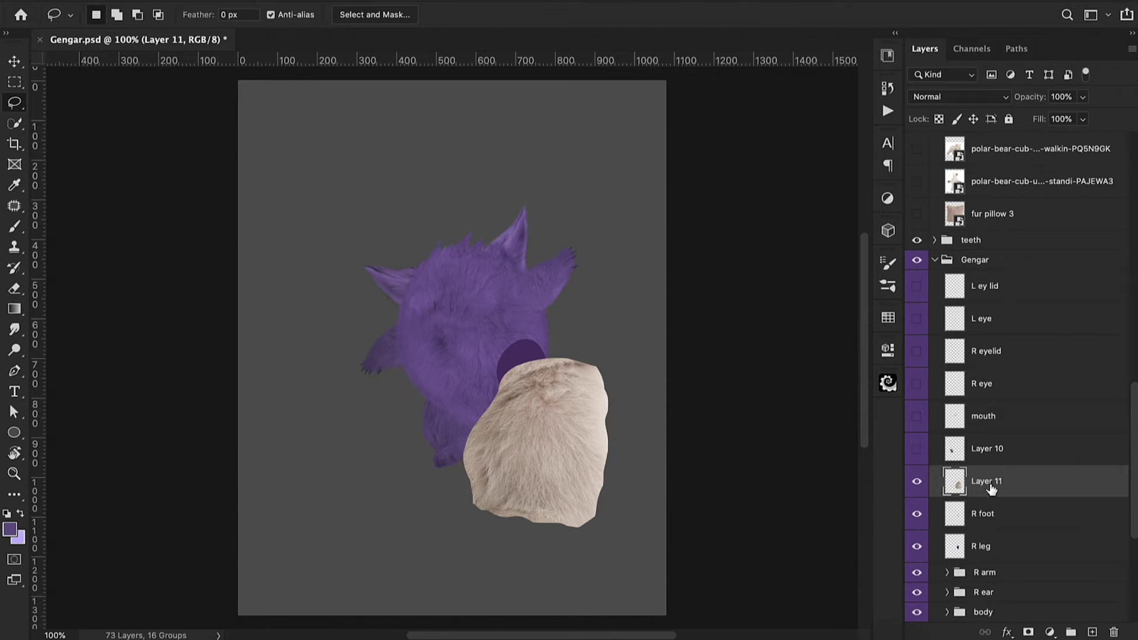
key("6")
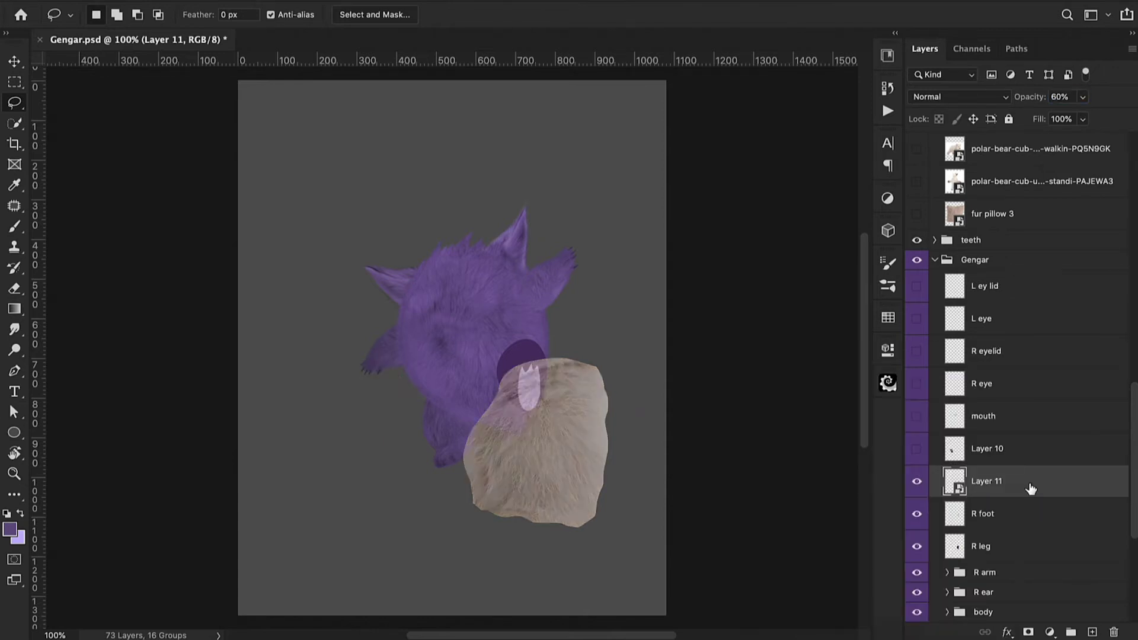
key("ctrl+t")
key("Return")
key("ctrl+t")
- Warp the outer right edge and lower-right corner of the fur patch towards the traced right leg's outline
key("ctrl+plus")
left_click_drag(640, 276, 632, 308)
left_click_drag(706, 483, 653, 480)
left_click_drag(684, 415, 654, 423)
left_click_drag(646, 502, 624, 473)
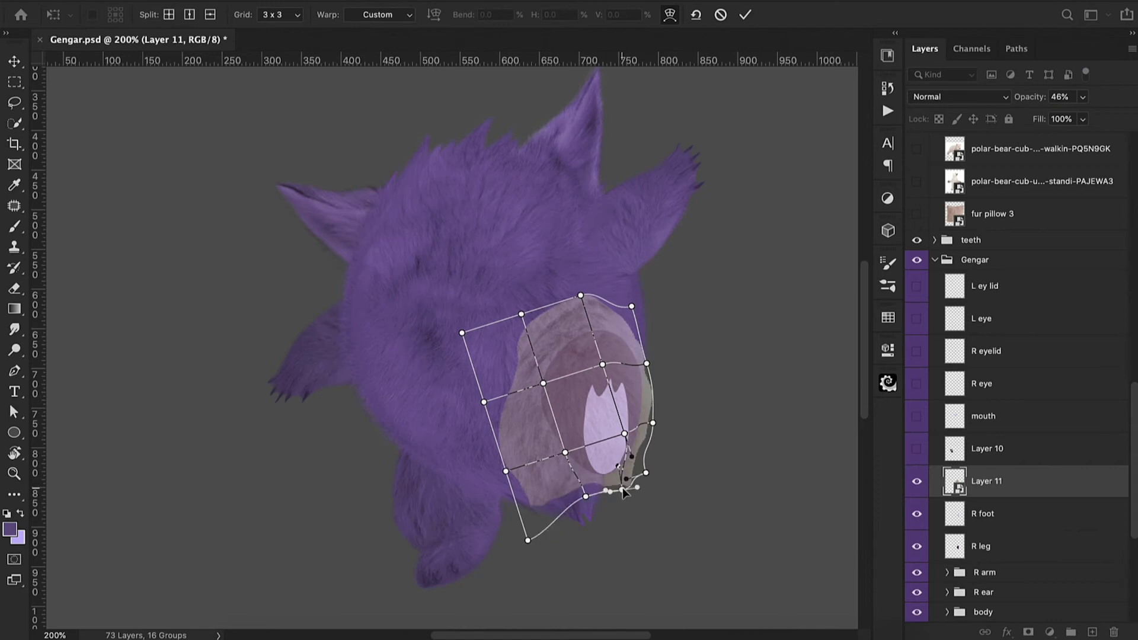
- Warp the left edge, lower-left corner and top of the fur patch inward to the traced right leg and apply it
left_click_drag(528, 540, 556, 495)
left_click_drag(484, 402, 516, 402)
left_click_drag(462, 334, 501, 348)
left_click_drag(580, 295, 596, 317)
left_click_drag(516, 401, 536, 401)
key("Return")
key("l")
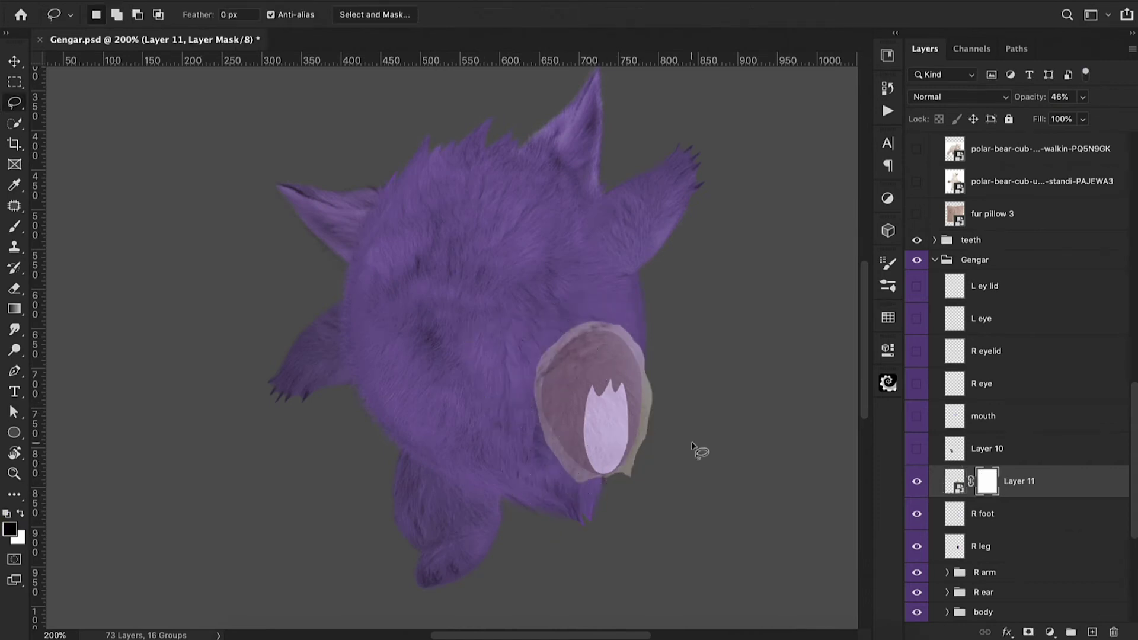
- Mask the fur patch to the traced right leg's outline and restore the patch to 100% opacity
key("b")
mouse_move(576, 326)
left_mouse_down()
mouse_move(578, 474)
mouse_move(634, 343)
left_mouse_up()
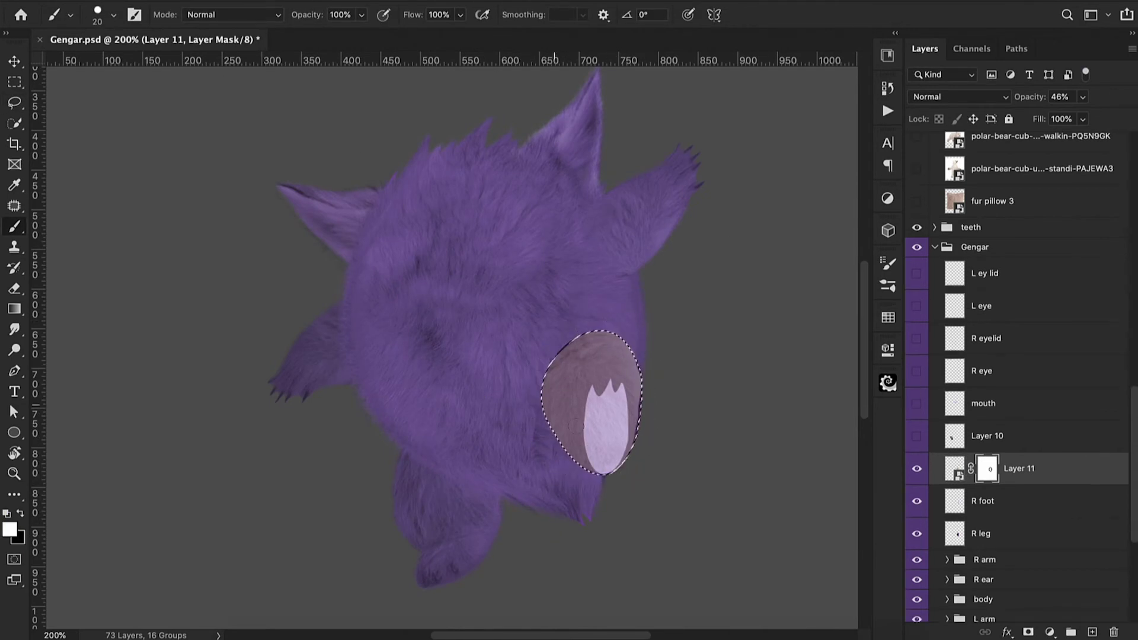
left_click_drag(1025, 97, 1058, 96)
key("ctrl+d")
- Paint short hair strokes on the fur patch's mask with an angled fur brush to make its side edges furry
key("ctrl+plus")
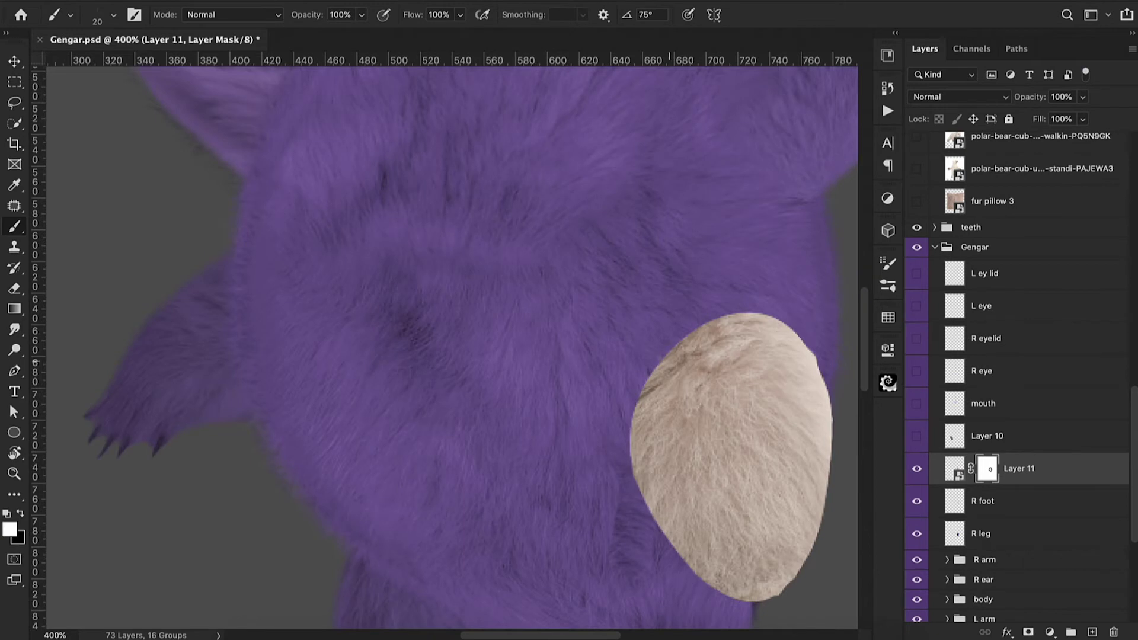
mouse_move(667, 351)
left_mouse_down()
mouse_move(639, 386)
mouse_move(630, 440)
mouse_move(668, 546)
left_mouse_up()
key("bracketleft")
key("bracketleft")
key("shift+Left")
key("shift+Left")
key("shift+Left")
scroll(668, 547, "right", 2)
key("shift+Left")
key("shift+Left")
key("shift+Left")
key("shift+Left")
key("shift+Left")
mouse_move(785, 415)
left_mouse_down()
mouse_move(784, 481)
mouse_move(747, 584)
mouse_move(715, 598)
left_mouse_up()
mouse_move(771, 370)
left_mouse_down()
mouse_move(784, 418)
mouse_move(775, 516)
left_mouse_up()
left_click_drag(786, 442, 779, 510)
mouse_move(605, 521)
left_mouse_down()
mouse_move(580, 415)
mouse_move(649, 576)
left_mouse_up()
- Paint hair strokes on the mask around the leg patch's bottom, lower edge and top, rotating the fur brush to follow the outline
key("shift+Left")
key("shift+Left")
mouse_move(724, 600)
left_mouse_down()
mouse_move(546, 476)
mouse_move(552, 570)
left_mouse_up()
key("shift+Left")
key("shift+Left")
key("shift+Left")
key("shift+Left")
key("shift+Left")
key("shift+Left")
key("shift+Left")
key("shift+Left")
mouse_move(574, 359)
left_mouse_down()
mouse_move(536, 317)
mouse_move(498, 311)
left_mouse_up()
key("shift+Left")
key("shift+Left")
mouse_move(478, 311)
left_mouse_down()
mouse_move(437, 325)
mouse_move(415, 355)
left_mouse_up()
- Move the leg fur layer below R foot, then show the brown paw cutout and scale and rotate it over the traced right foot
key("super+1")
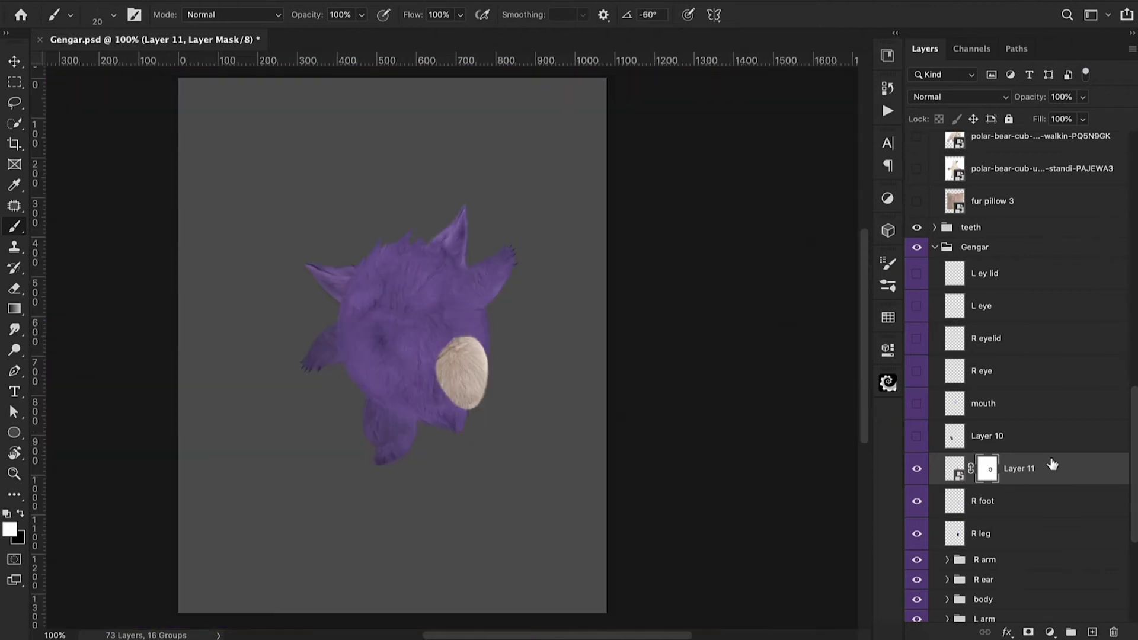
key("super+[")
left_click(917, 438)
left_click(987, 436)
key("super+t")
left_click_drag(320, 395, 465, 384)
key("super+plus")
key("super+plus")
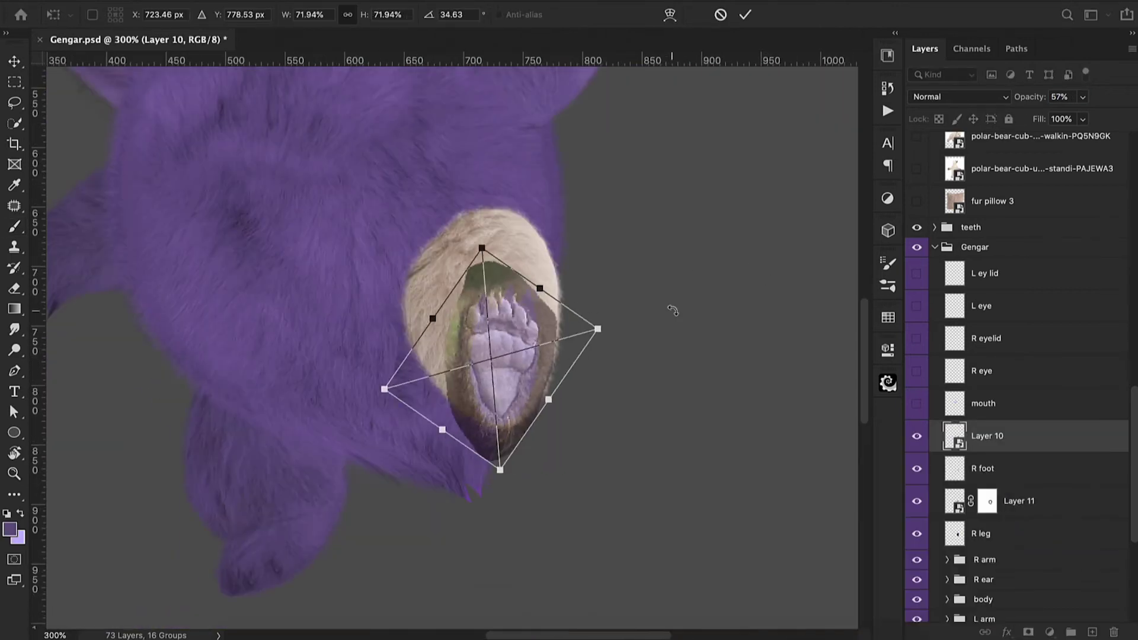
key("Return")
- Restore the paw cutout to 100% opacity, add a layer mask and brush away the background and fur around its pads
left_click_drag(1029, 97, 1076, 98)
left_click(1027, 631)
left_click(114, 14)
mouse_move(474, 276)
left_mouse_down()
mouse_move(461, 302)
mouse_move(546, 368)
mouse_move(474, 462)
mouse_move(557, 303)
mouse_move(517, 253)
mouse_move(596, 322)
left_mouse_up()
scroll(497, 318, "up", 3)
key("bracketleft")
key("bracketleft")
key("bracketleft")
key("bracketleft")
key("bracketleft")
key("bracketleft")
key("bracketleft")
key("bracketleft")
key("bracketright")
key("bracketright")
key("bracketright")
mouse_move(604, 331)
left_mouse_down()
mouse_move(557, 475)
mouse_move(430, 329)
left_mouse_up()
mouse_move(466, 249)
left_mouse_down()
mouse_move(542, 258)
mouse_move(596, 315)
left_mouse_up()
- Hide the traced R foot layer and ready a white brush for the paw cutout's mask
key("super+minus")
key("super+minus")
left_click(954, 437)
left_click(987, 436)
left_click(114, 15)
key("x")
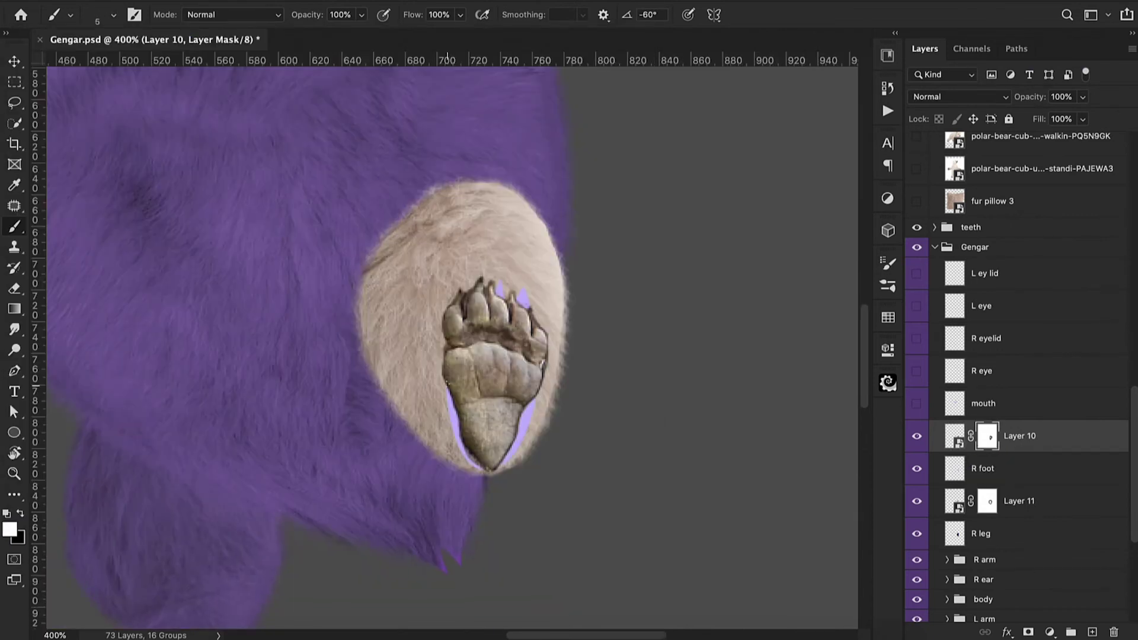
key("super+plus")
key("super+plus")
left_click(916, 468)
- Try painting on the paw cutout's mask along its side edges, and undo the strokes
mouse_move(445, 409)
left_mouse_down()
mouse_move(453, 450)
mouse_move(437, 350)
left_mouse_up()
key("shift+Left")
left_click_drag(456, 438, 441, 418)
left_click_drag(549, 486, 534, 513)
key("period")
left_click_drag(591, 396, 569, 434)
key("super+z")
key("super+z")
key("super+z")
key("super+z")
key("super+z")
key("super+z")
key("comma")
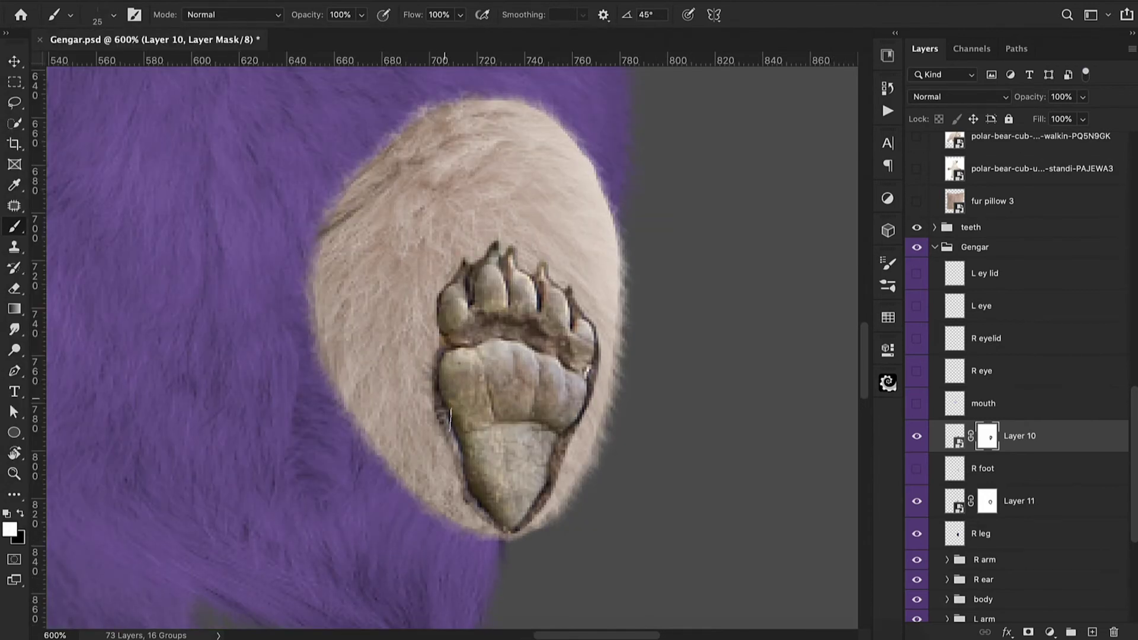
- Repaint the paw cutout's mask along its left, right and lower edges to blend the pads into the leg fur
left_click_drag(442, 450, 431, 358)
key("bracketleft")
key("bracketleft")
key("shift+Right")
left_click_drag(558, 486, 600, 349)
left_click_drag(548, 507, 601, 329)
key("x")
mouse_move(546, 480)
left_mouse_down()
mouse_move(498, 522)
mouse_move(472, 483)
left_mouse_up()
left_click_drag(575, 421, 545, 501)
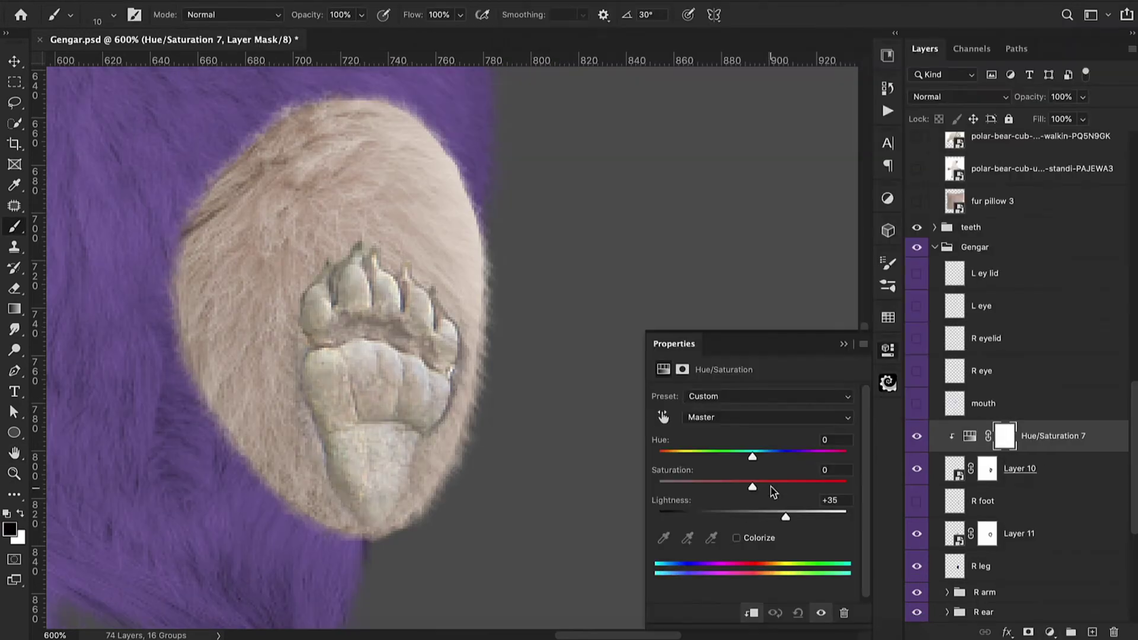
- Shift the hue of the paw's Hue/Saturation adjustment slightly, invert its mask and paint the lightening back along the paw's edge
mouse_move(752, 481)
left_mouse_down()
mouse_move(659, 488)
mouse_move(752, 487)
left_mouse_up()
mouse_move(752, 456)
left_mouse_down()
mouse_move(793, 455)
mouse_move(770, 456)
left_mouse_up()
key("super+i")
key("x")
key("bracketright")
mouse_move(302, 349)
left_mouse_down()
mouse_move(305, 451)
mouse_move(450, 408)
mouse_move(459, 350)
left_mouse_up()
key("shift+Left")
- Touch up the paw mask with brush strokes along its right edge, upper-left toes and left edge
key("alt+bracketleft")
key("x")
left_click_drag(433, 429, 463, 335)
mouse_move(300, 329)
left_mouse_down()
mouse_move(301, 305)
mouse_move(335, 264)
left_mouse_up()
mouse_move(325, 459)
left_mouse_down()
mouse_move(351, 521)
mouse_move(296, 356)
left_mouse_up()
- Colorize the right leg's fur patch purple with a clipped Hue/Saturation adjustment, tuning saturation and lowering lightness to match the body
key("super+1")
left_click(1018, 533)
left_click(1049, 632)
left_click(736, 537)
left_click_drag(659, 456, 800, 456)
left_click_drag(706, 487, 694, 487)
left_click_drag(752, 518, 718, 517)
left_click_drag(695, 487, 702, 486)
left_click(844, 344)
- Tint the paw pads a darker, muted purple with Hue/Saturation
left_click_drag(1052, 438, 1051, 513)
left_click(1051, 470)
left_click_drag(660, 457, 794, 457)
left_click_drag(753, 516, 710, 517)
mouse_move(706, 487)
left_mouse_down()
mouse_move(688, 487)
mouse_move(714, 517)
left_mouse_up()
left_click(844, 343)
- Group the paw cutout with its adjustment and add a layer mask for blending with a larger brush
scroll(1044, 432, "down", 3)
left_click(1043, 432, "shift")
key("super+g")
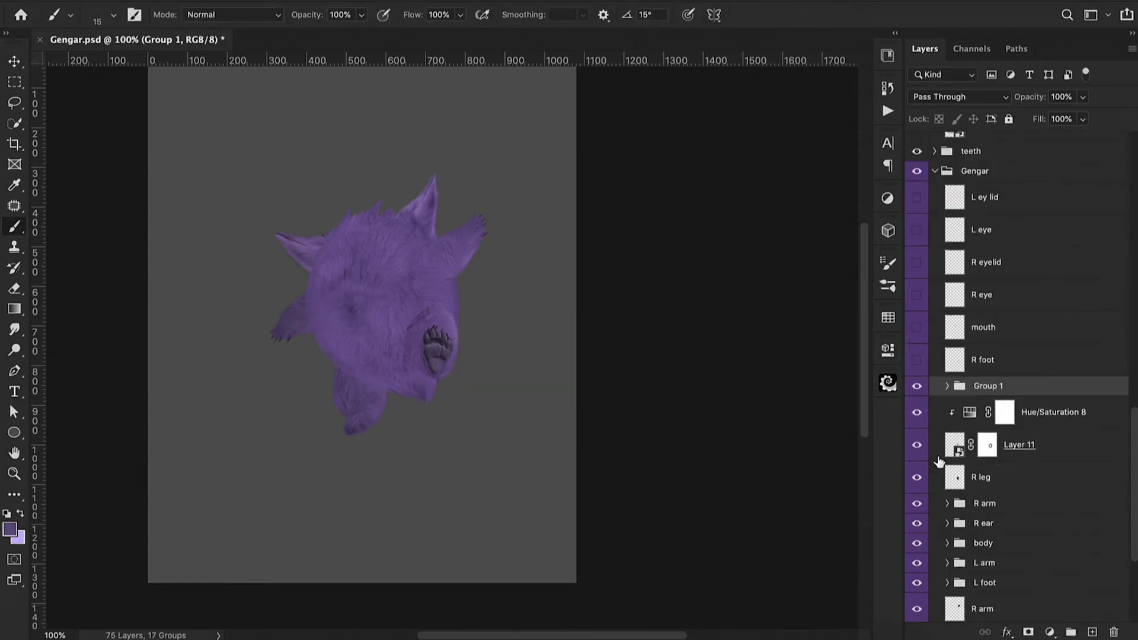
left_click(1029, 632)
key("super+plus")
key("super+plus")
key("bracketright")
key("bracketright")
key("bracketright")
key("ctrl+minus")
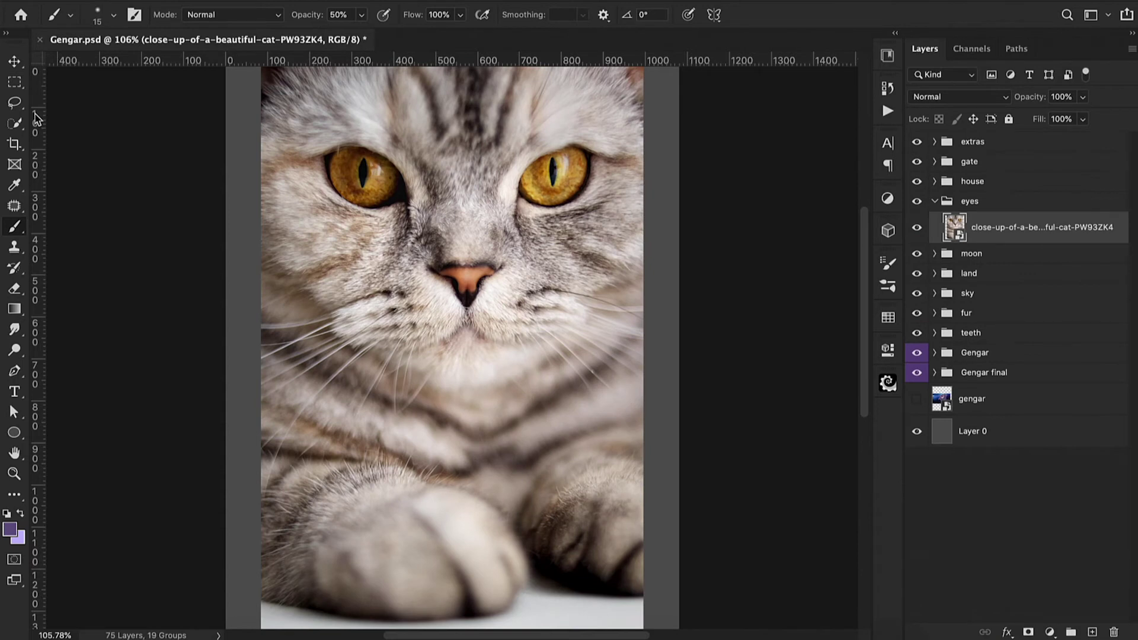
- Copy the cat's two eyes from the close-up photo to layers named l eye and r eye above the Gengar group, and hide the photo
left_click(22, 112)
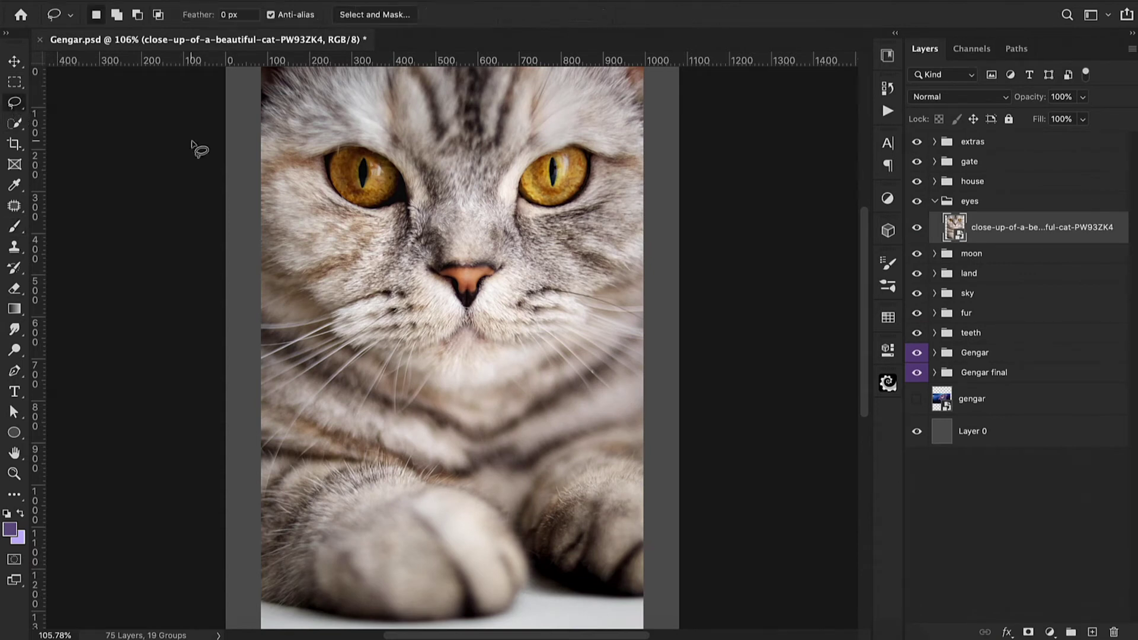
mouse_move(320, 149)
left_mouse_down()
mouse_move(376, 138)
mouse_move(411, 202)
mouse_move(351, 212)
mouse_move(319, 192)
mouse_move(327, 145)
left_mouse_up()
key("ctrl+j")
key("alt+bracketleft")
mouse_move(537, 147)
left_mouse_down()
mouse_move(515, 190)
mouse_move(541, 219)
mouse_move(596, 192)
mouse_move(603, 156)
mouse_move(561, 139)
mouse_move(536, 148)
left_mouse_up()
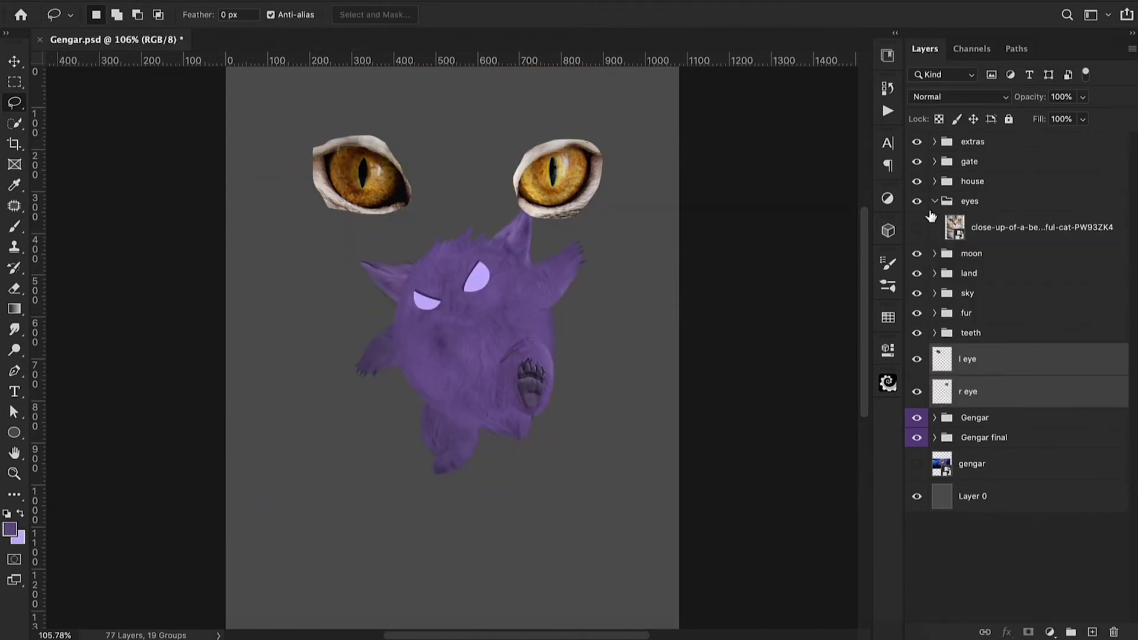
left_click(935, 201)
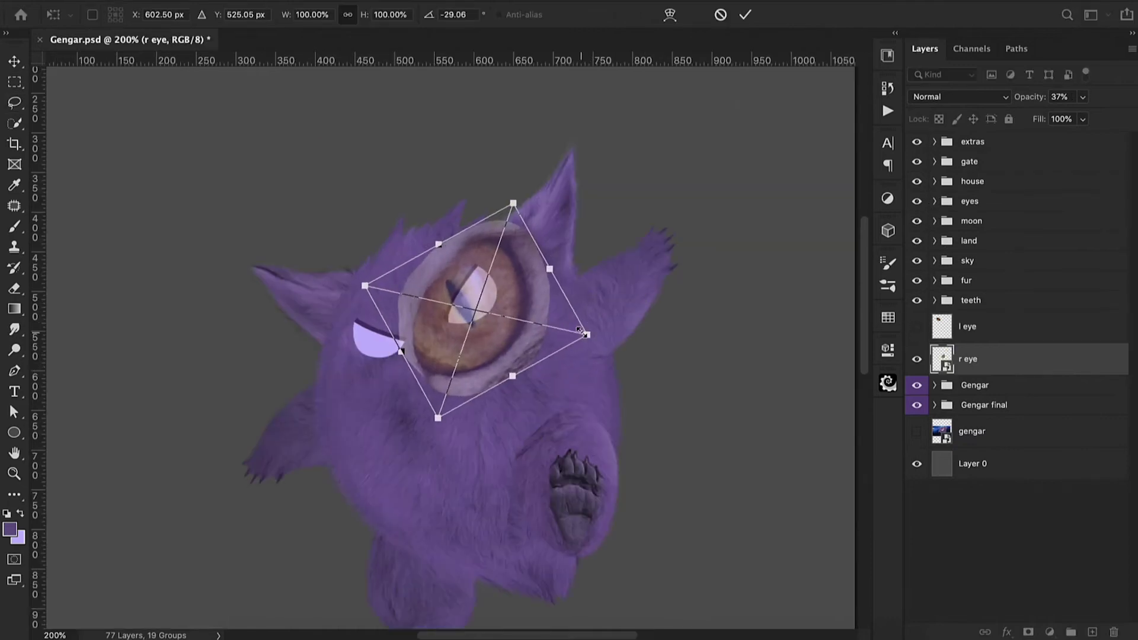
- Scale the r eye cutout to about 59% over the traced right eye and mask it with the R eye shape
mouse_move(631, 273)
left_mouse_down()
mouse_move(534, 298)
mouse_move(478, 340)
left_mouse_up()
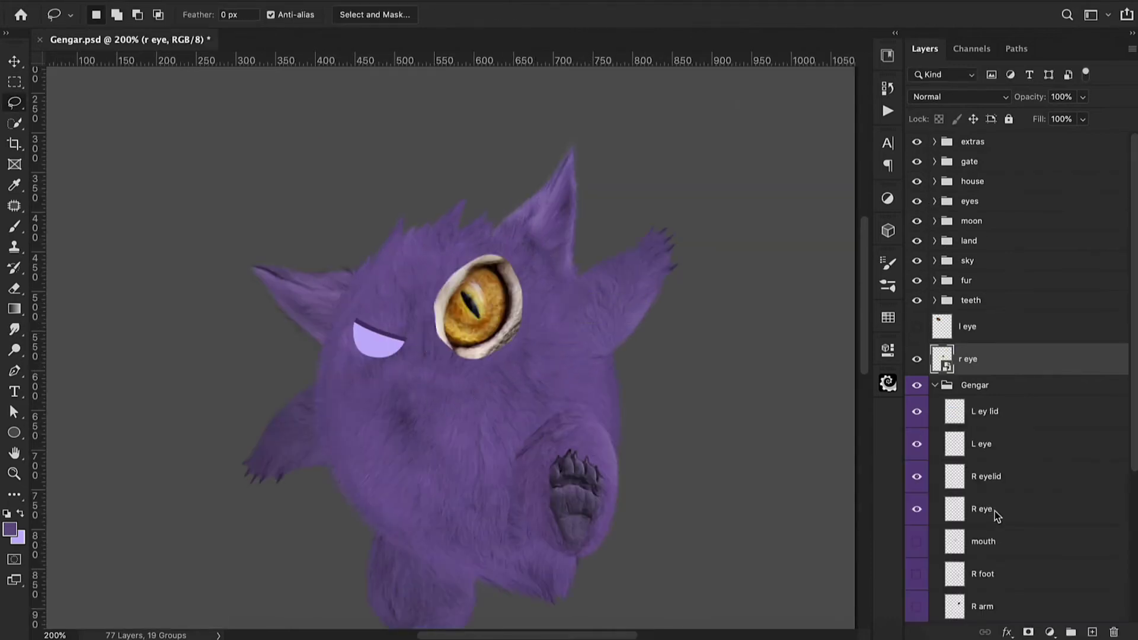
left_click(994, 511)
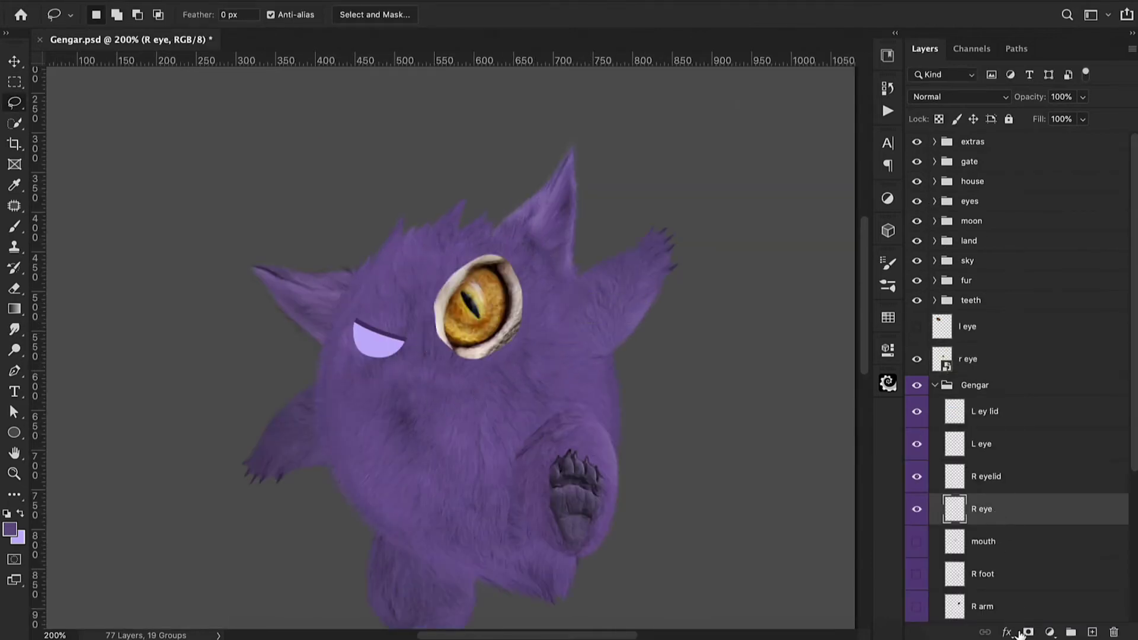
left_click(954, 520, "ctrl")
left_click(942, 359)
left_click(1026, 632)
- Scale and move the l eye cutout over the traced left eye, then mask it with the L eye shape
left_click_drag(322, 316, 397, 367)
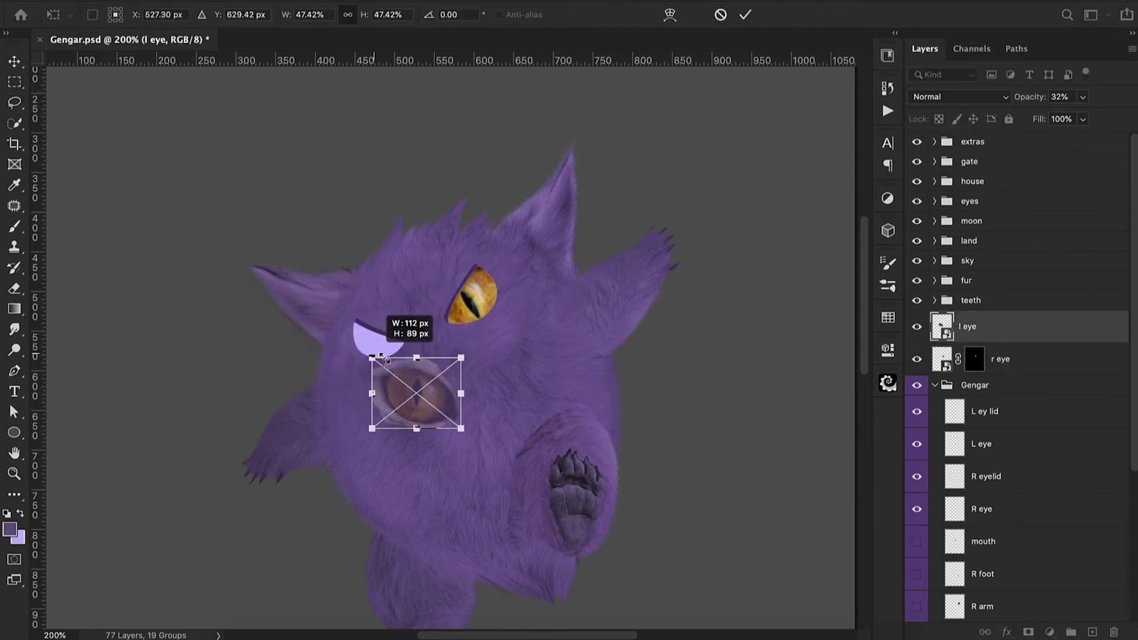
left_click_drag(425, 407, 470, 380)
left_click_drag(389, 356, 383, 351)
key("Return")
key("l")
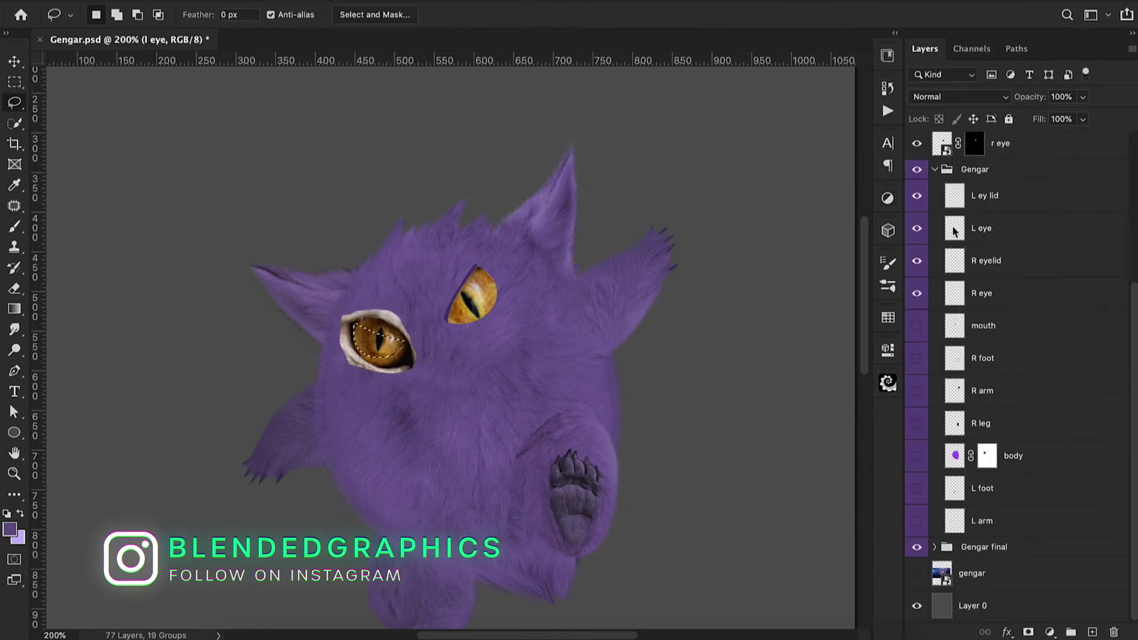
scroll(984, 207, "up", 3)
left_click(1029, 632)
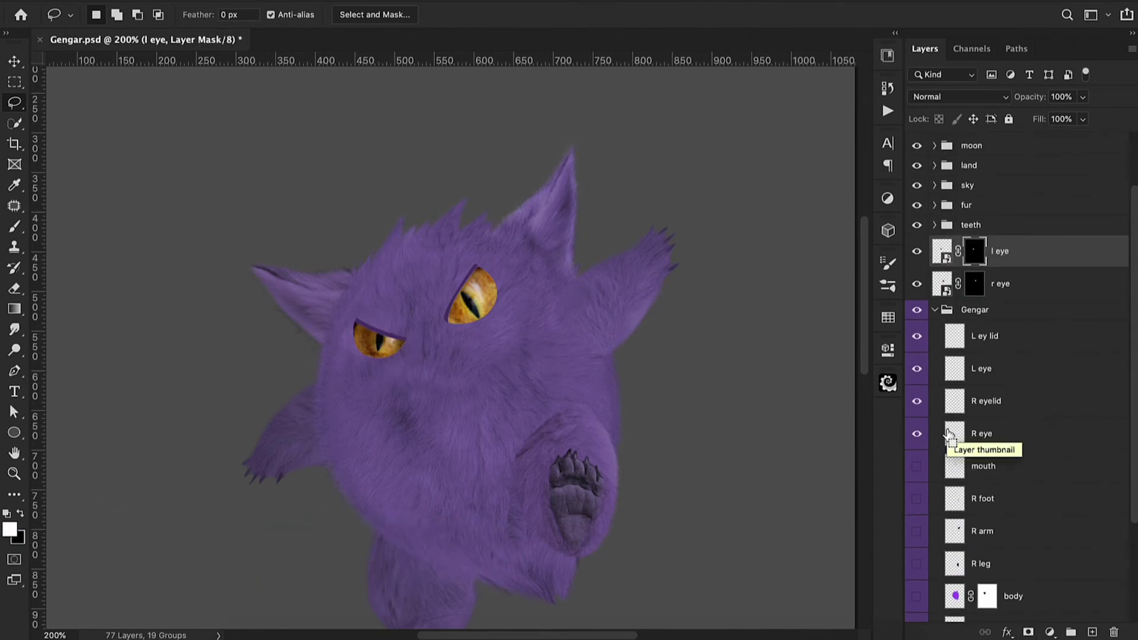
- Show the original gengar reference image for comparing the eyes
key("ctrl+minus")
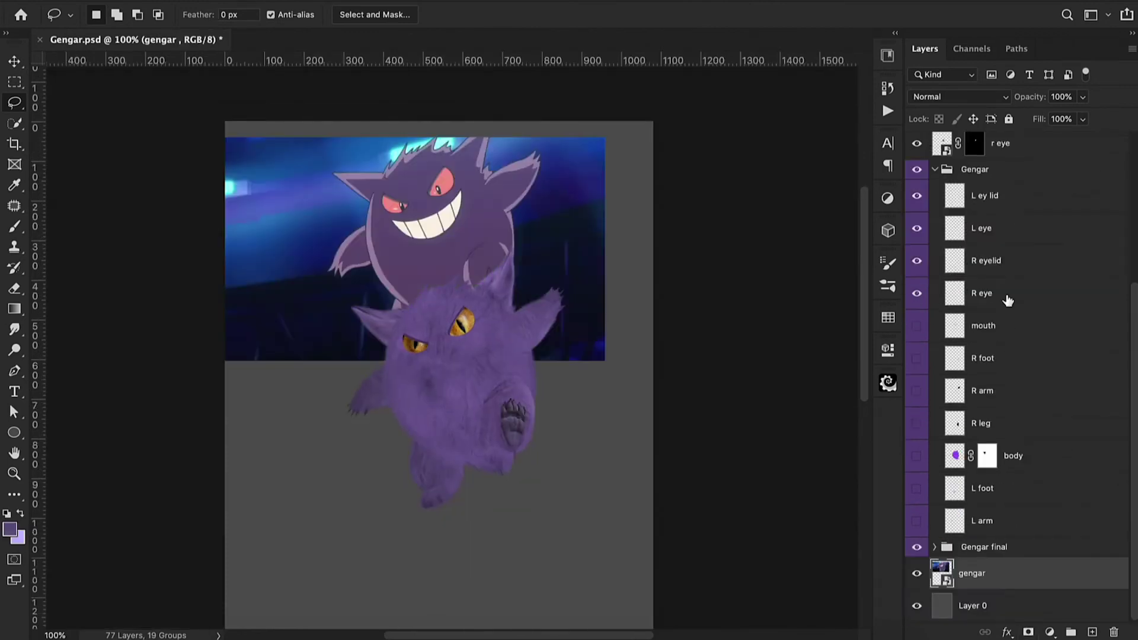
left_click(1008, 295)
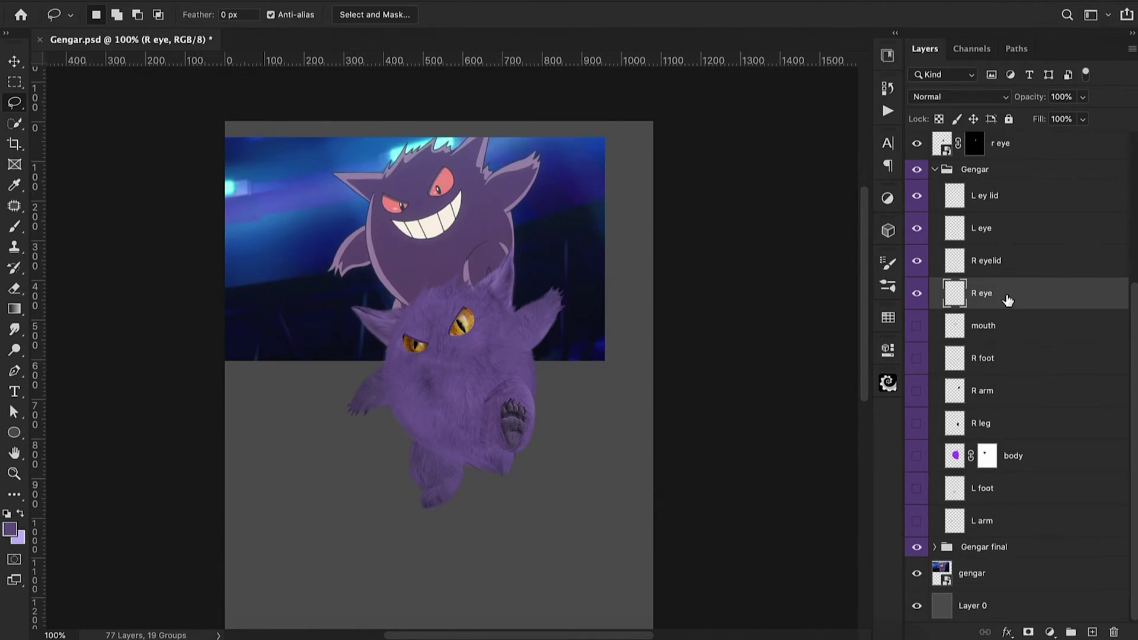
scroll(1008, 299, "up", 3)
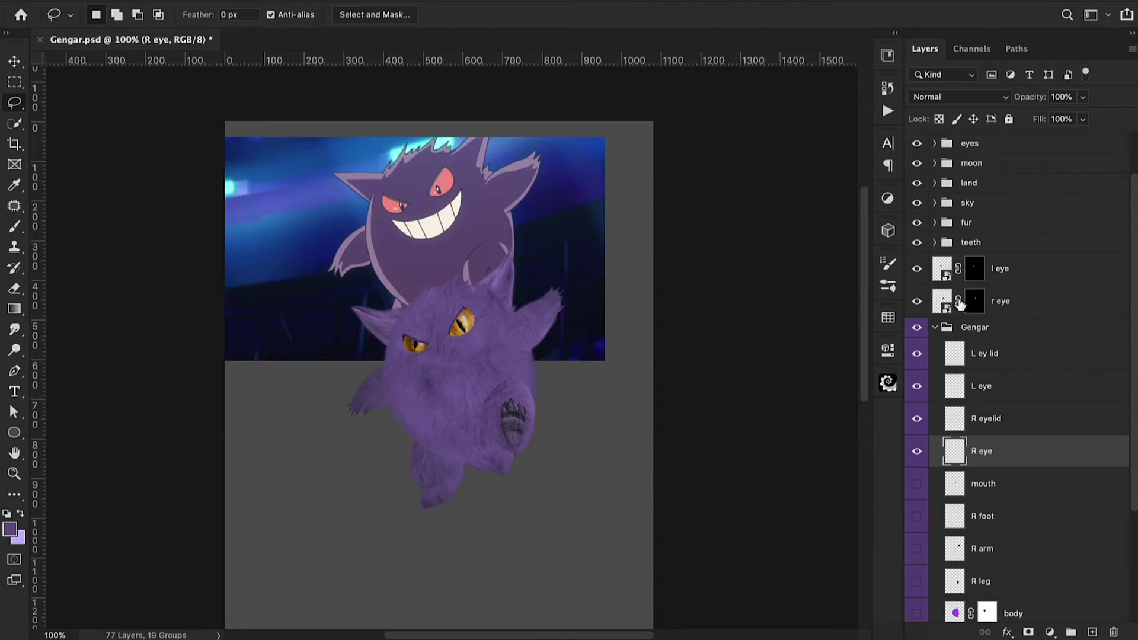
- Enlarge the r eye image to about 63% and rotate it inside its unlinked mask to tilt and reposition the pupil
left_click(942, 305)
key("ctrl+t")
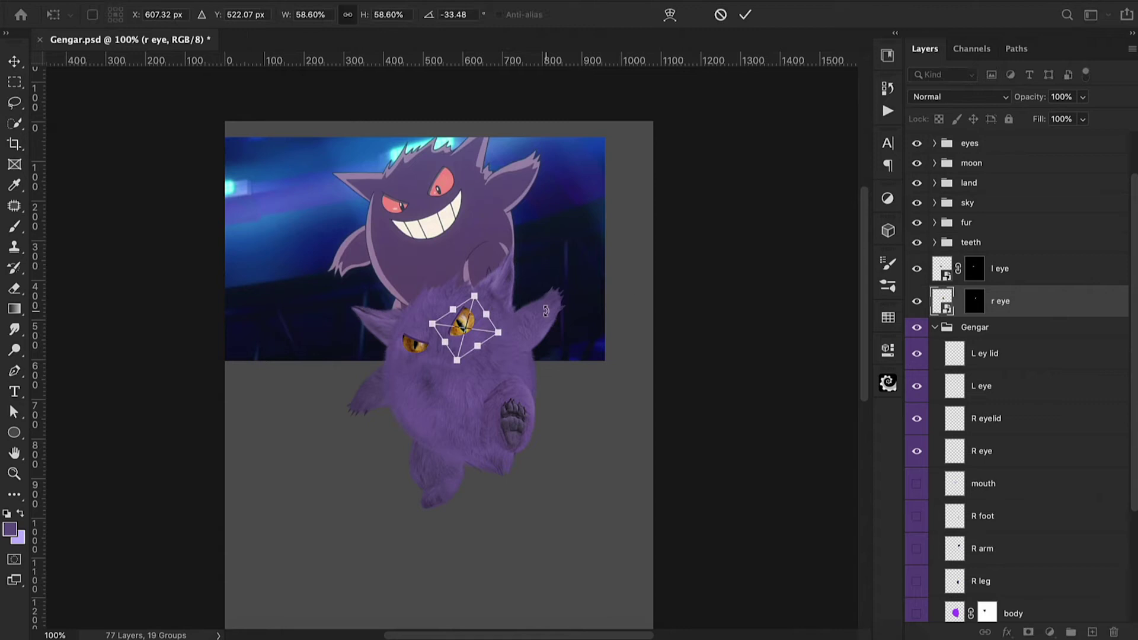
mouse_move(477, 327)
left_mouse_down()
mouse_move(517, 333)
mouse_move(482, 326)
left_mouse_up()
left_click_drag(511, 359, 414, 501)
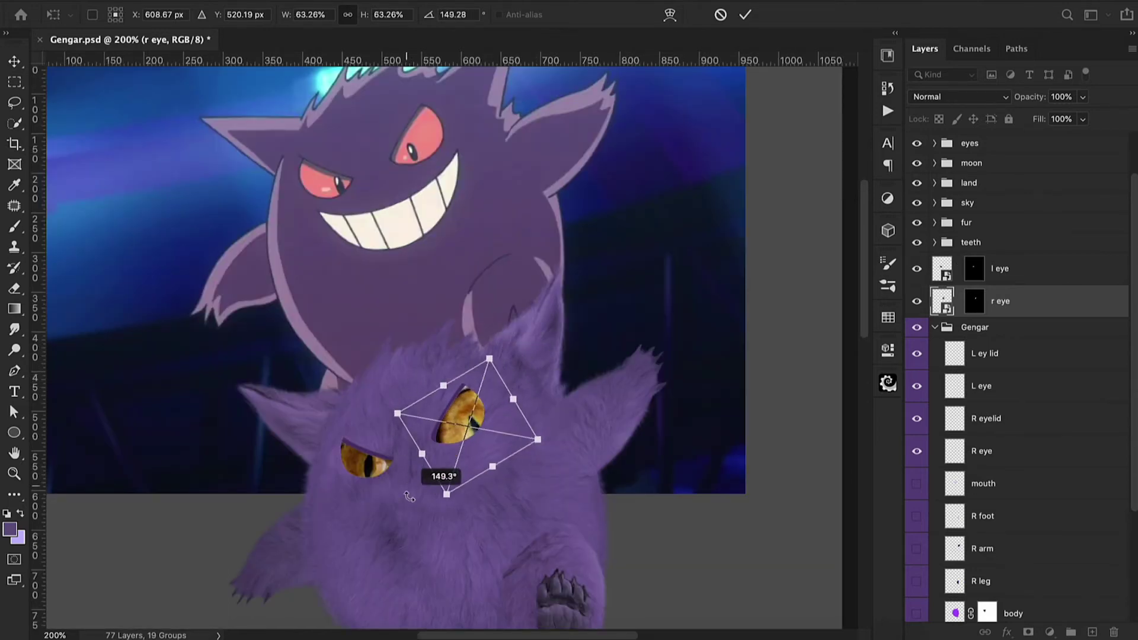
mouse_move(484, 447)
left_mouse_down()
mouse_move(470, 443)
mouse_move(484, 427)
left_mouse_up()
key("super+minus")
left_click_drag(498, 403, 459, 387)
key("Return")
key("l")
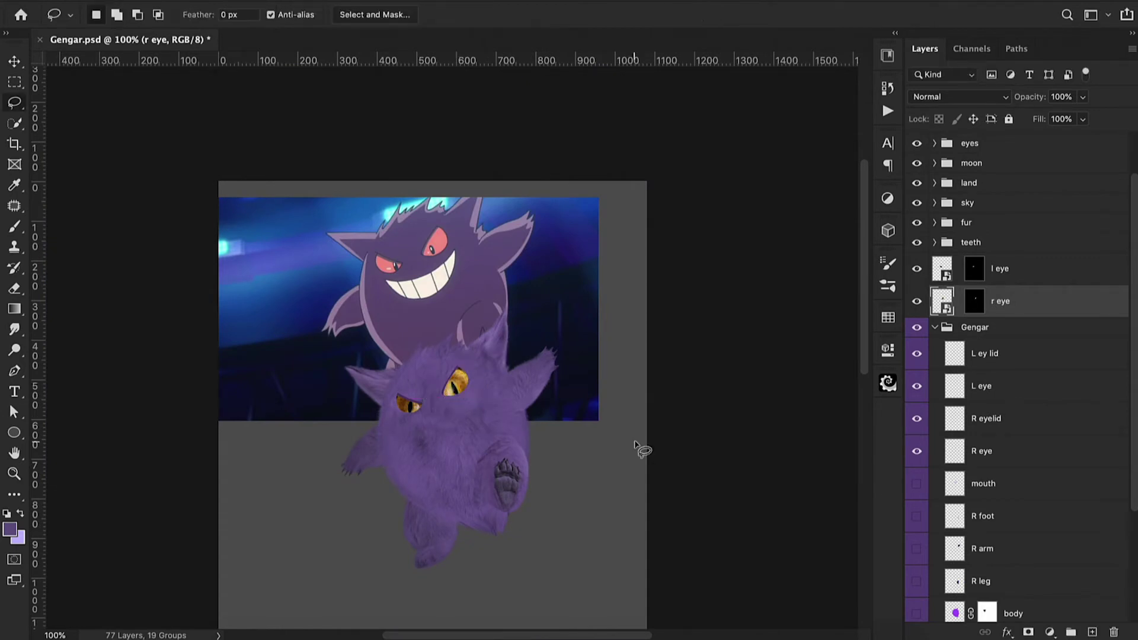
- Fine-tune the placement of both eye images inside their masks and group the two layers as eyes
key("ctrl+t")
mouse_move(464, 385)
left_mouse_down()
mouse_move(416, 403)
mouse_move(445, 429)
mouse_move(416, 402)
left_mouse_up()
key("Return")
left_click(917, 268)
key("ctrl+j")
key("ctrl+t")
key("Return")
key("super+t")
key("Return")
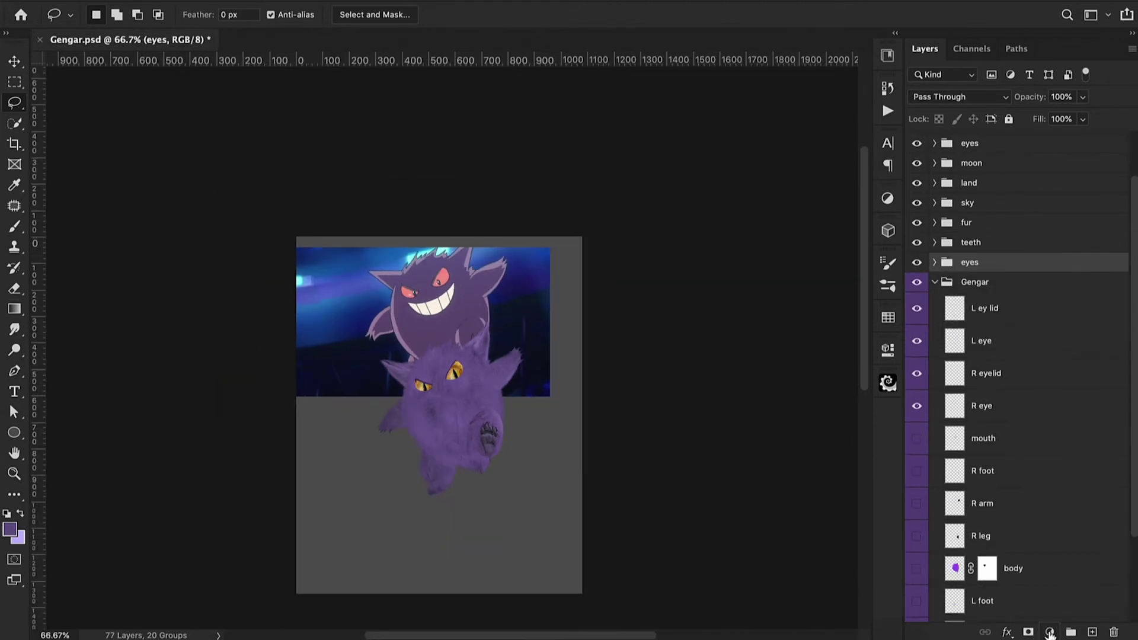
- Add a Hue/Saturation adjustment clipped to the eyes group with hue -26, saturation -3 and lightness +6
left_click(1049, 633)
left_click(1049, 462)
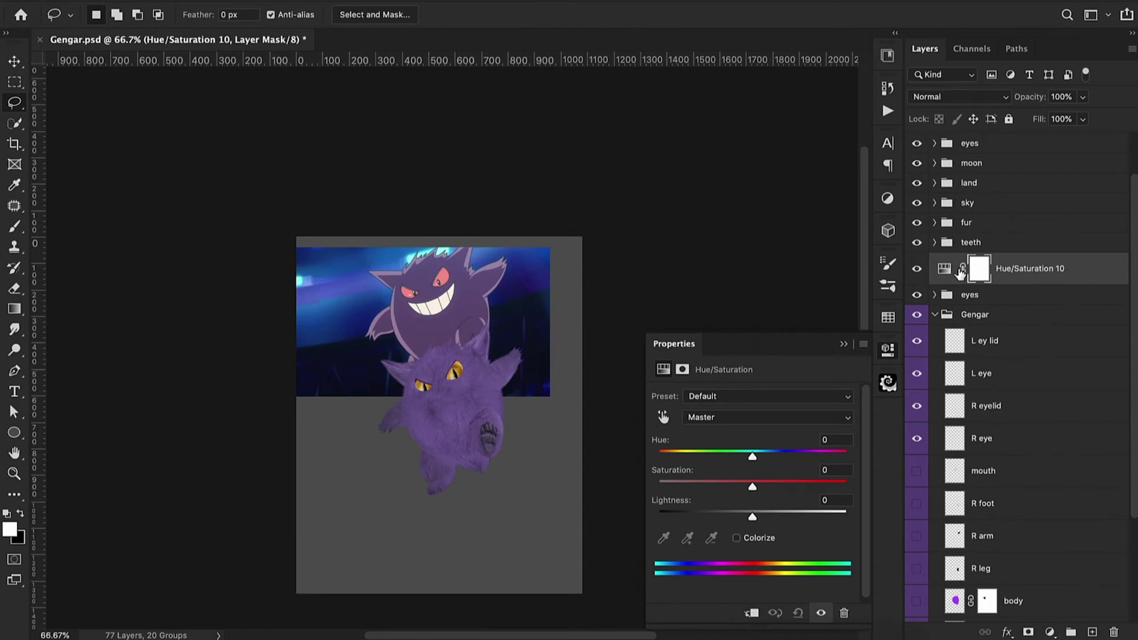
left_click(944, 281, "alt")
left_click_drag(752, 457, 767, 494)
left_click_drag(732, 460, 724, 460)
left_click_drag(755, 494, 756, 520)
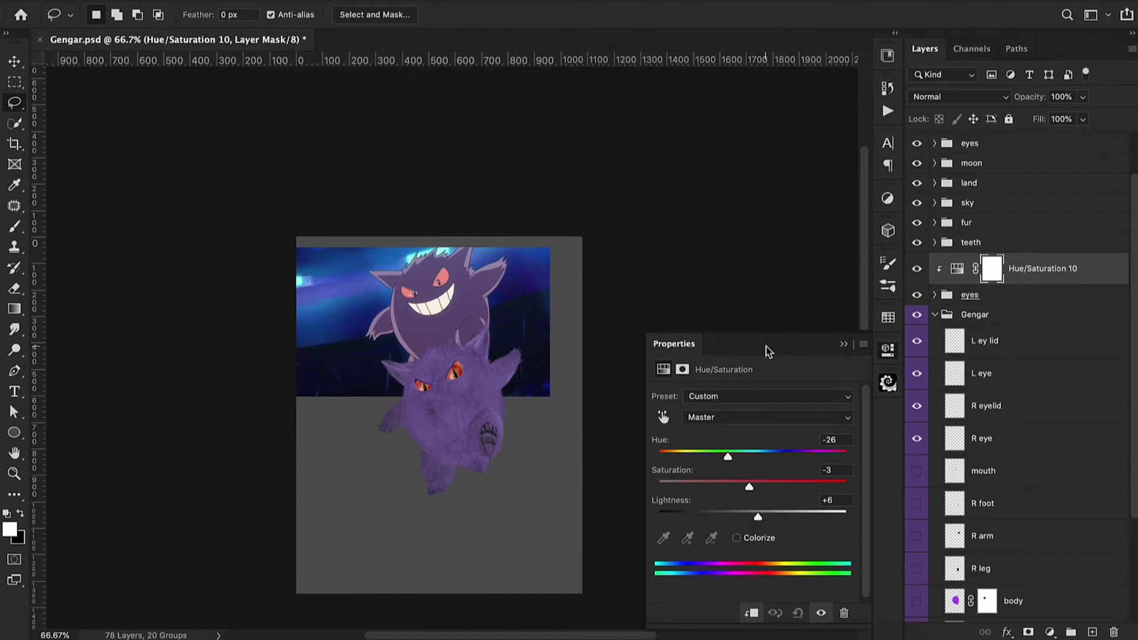
left_click(844, 345)
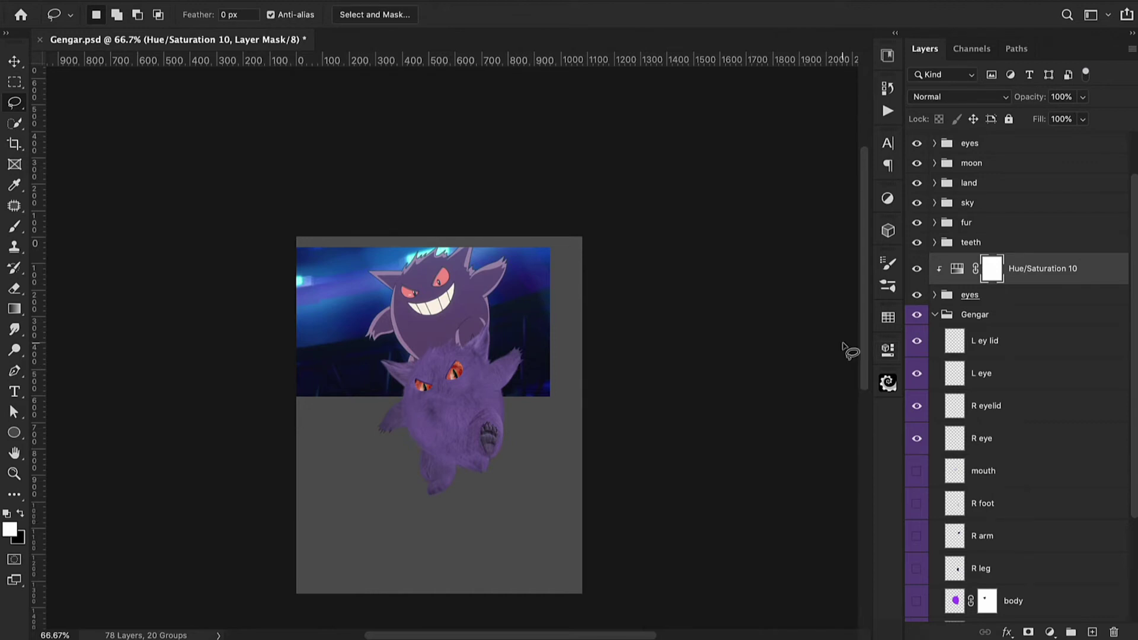
- Copy the fur above each cat eye to layers R eyelid and L eyelid above the eyes adjustment, and hide the cat photo
left_click(917, 228)
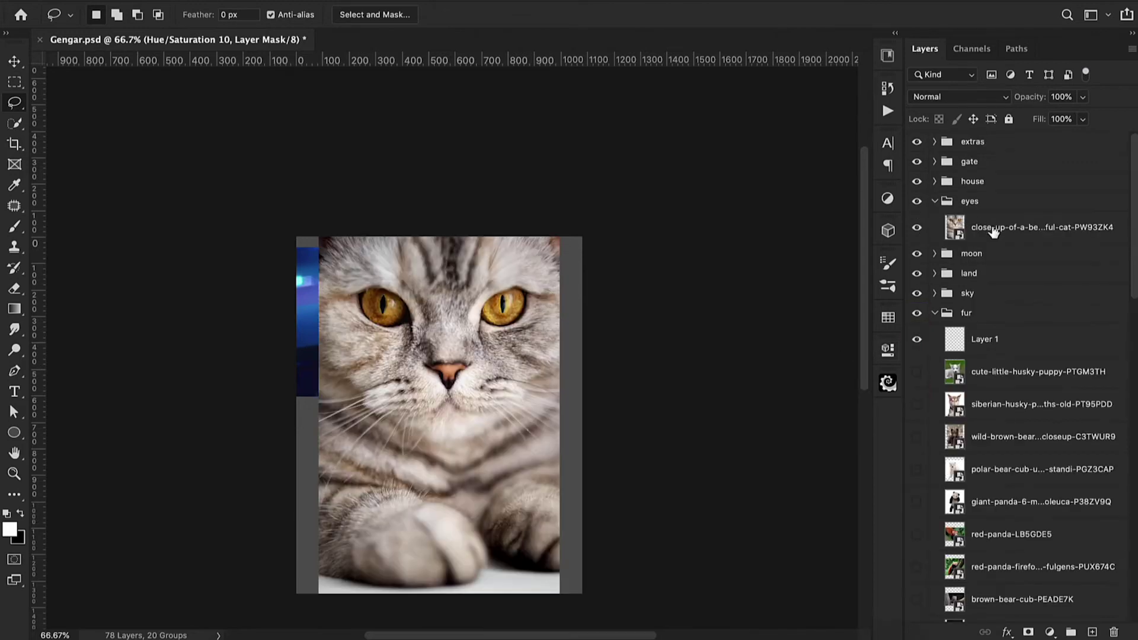
left_click(993, 231)
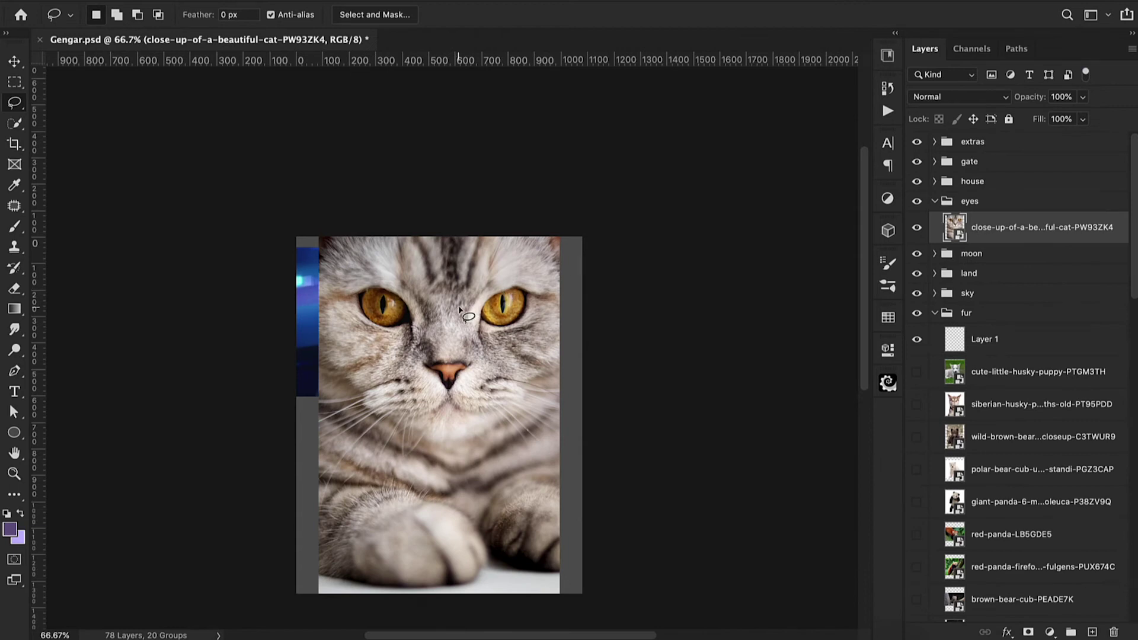
mouse_move(455, 304)
left_mouse_down()
mouse_move(468, 341)
mouse_move(491, 301)
mouse_move(562, 288)
mouse_move(530, 266)
mouse_move(474, 279)
mouse_move(454, 304)
left_mouse_up()
key("ctrl+j")
mouse_move(321, 294)
left_mouse_down()
mouse_move(383, 297)
mouse_move(415, 338)
mouse_move(421, 283)
mouse_move(344, 267)
mouse_move(325, 302)
left_mouse_up()
key("ctrl+j")
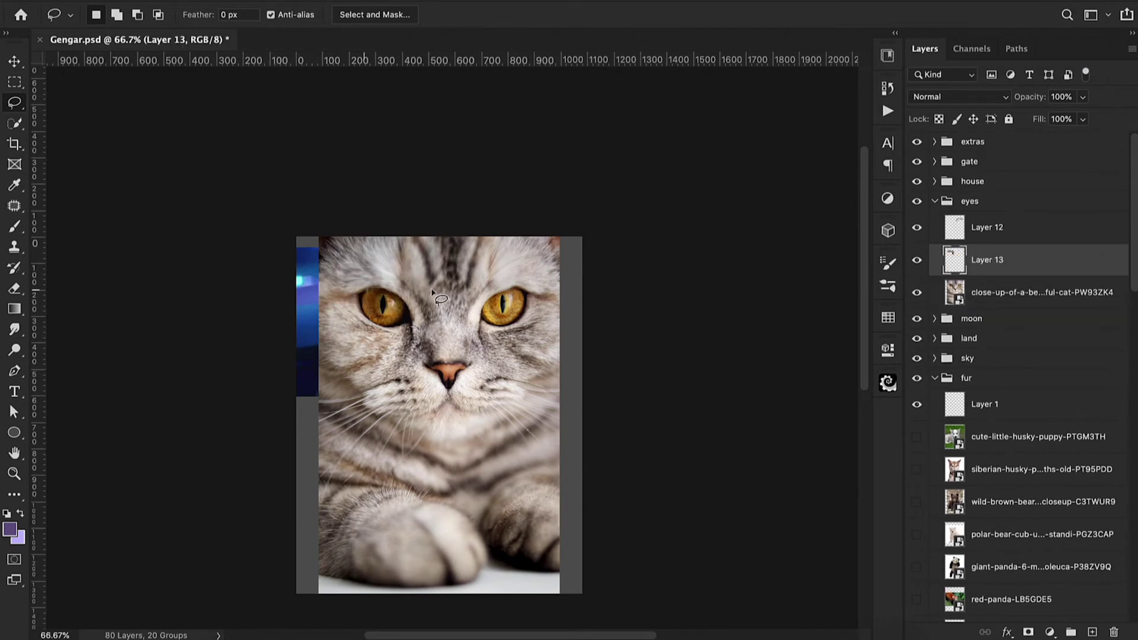
left_click(917, 291)
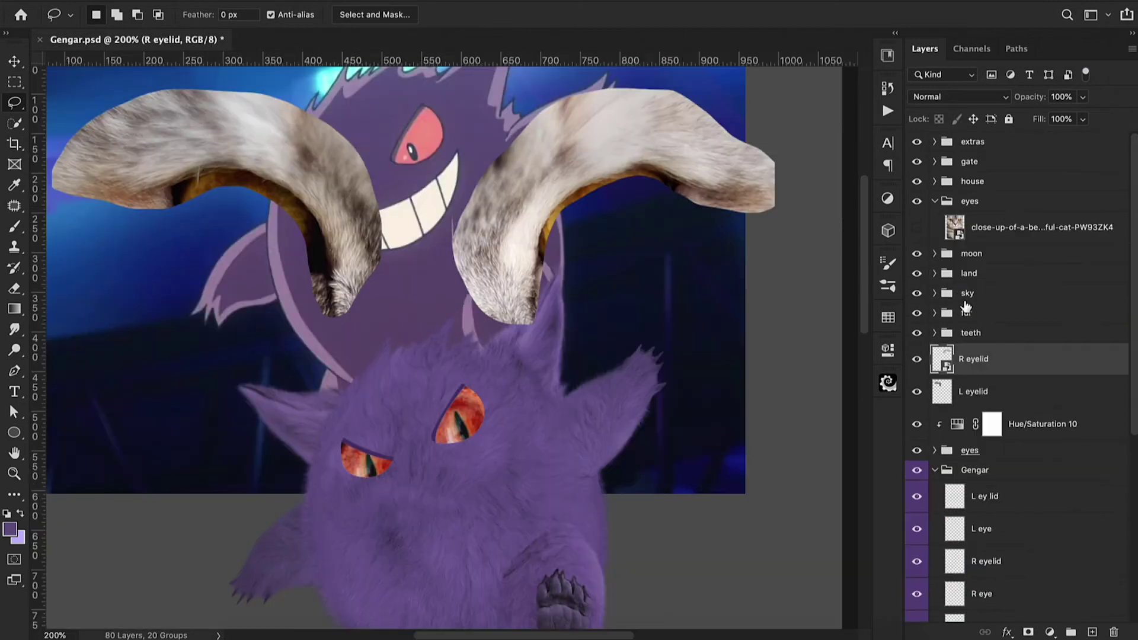
- Scale, rotate and move the R eyelid fur piece along the upper inner edge of Gengar's right eye
key("ctrl+t")
left_click_drag(675, 175, 574, 348)
left_click_drag(671, 251, 511, 347)
left_click_drag(427, 465, 464, 443)
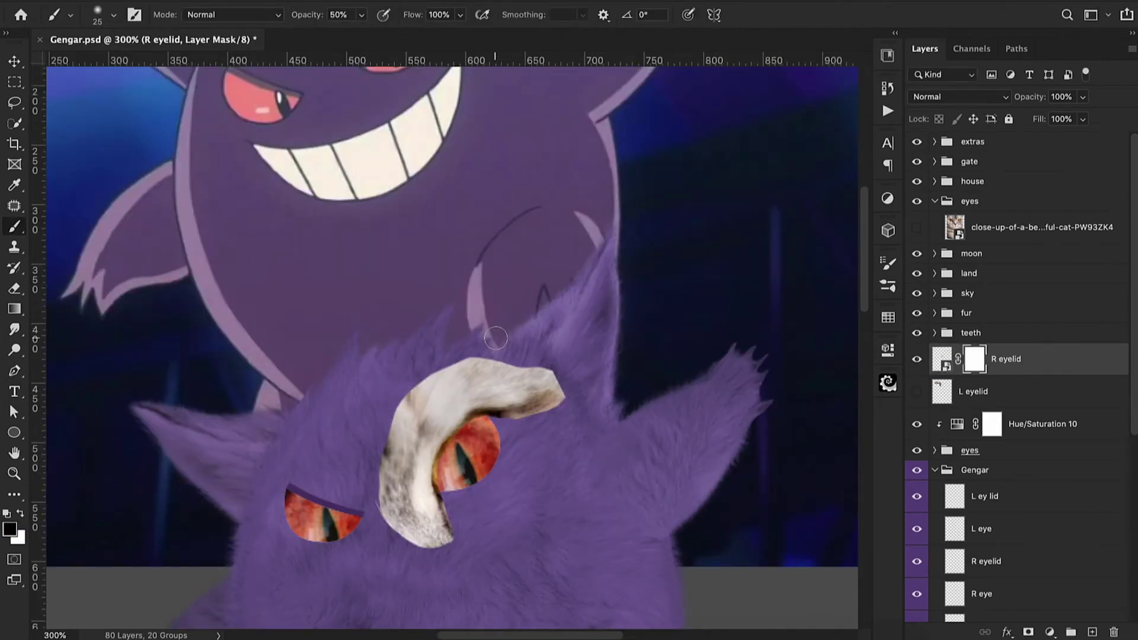
- Mask the R eyelid fur down to a thin soft strip along the eye, and reduce the brush size to 15
mouse_move(501, 355)
left_mouse_down()
mouse_move(563, 370)
mouse_move(548, 406)
mouse_move(504, 381)
mouse_move(418, 424)
mouse_move(395, 480)
mouse_move(396, 422)
mouse_move(522, 368)
left_mouse_up()
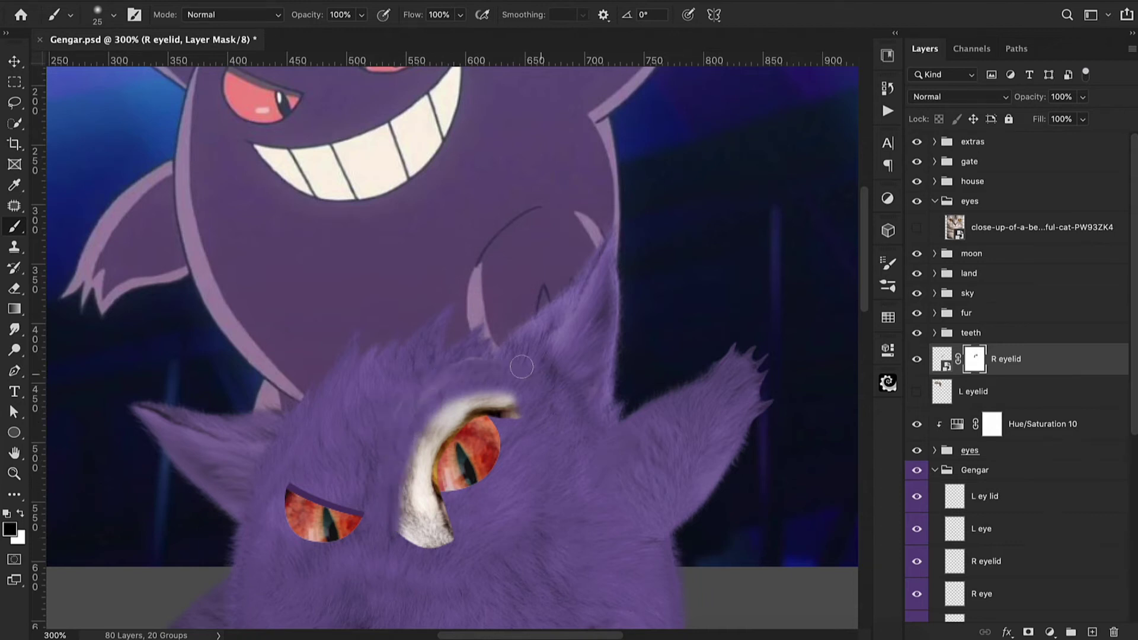
mouse_move(448, 482)
left_mouse_down()
mouse_move(415, 537)
mouse_move(436, 489)
mouse_move(403, 516)
mouse_move(419, 503)
left_mouse_up()
mouse_move(503, 403)
left_mouse_down()
mouse_move(512, 419)
mouse_move(501, 400)
mouse_move(489, 409)
left_mouse_up()
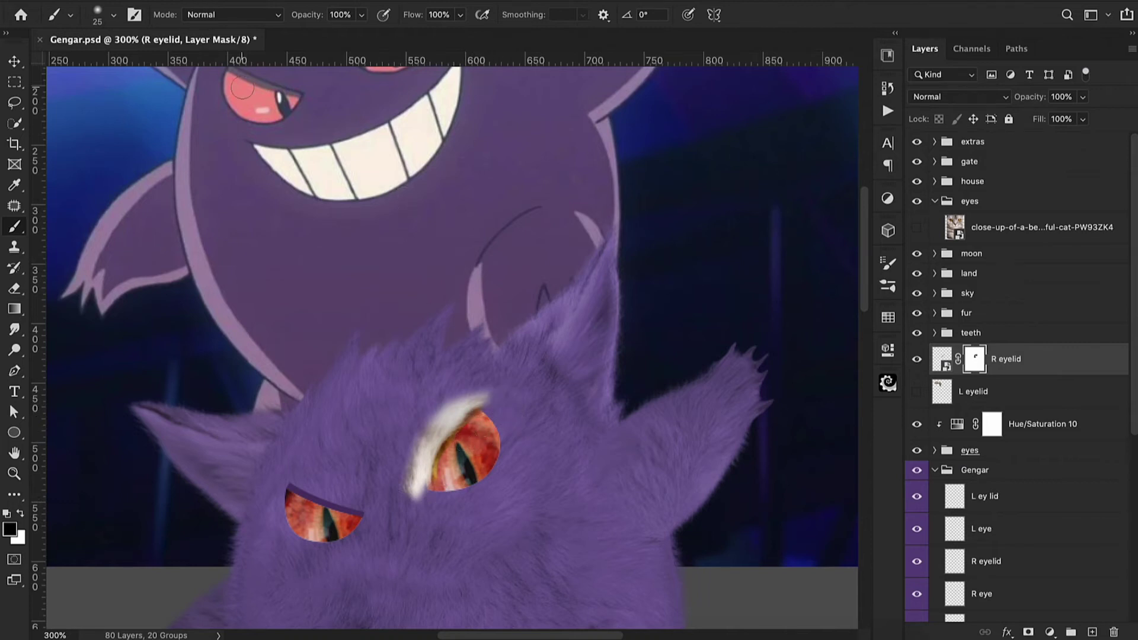
left_click(99, 20)
key(".")
key("Return")
key("[")
key("[")
key("[")
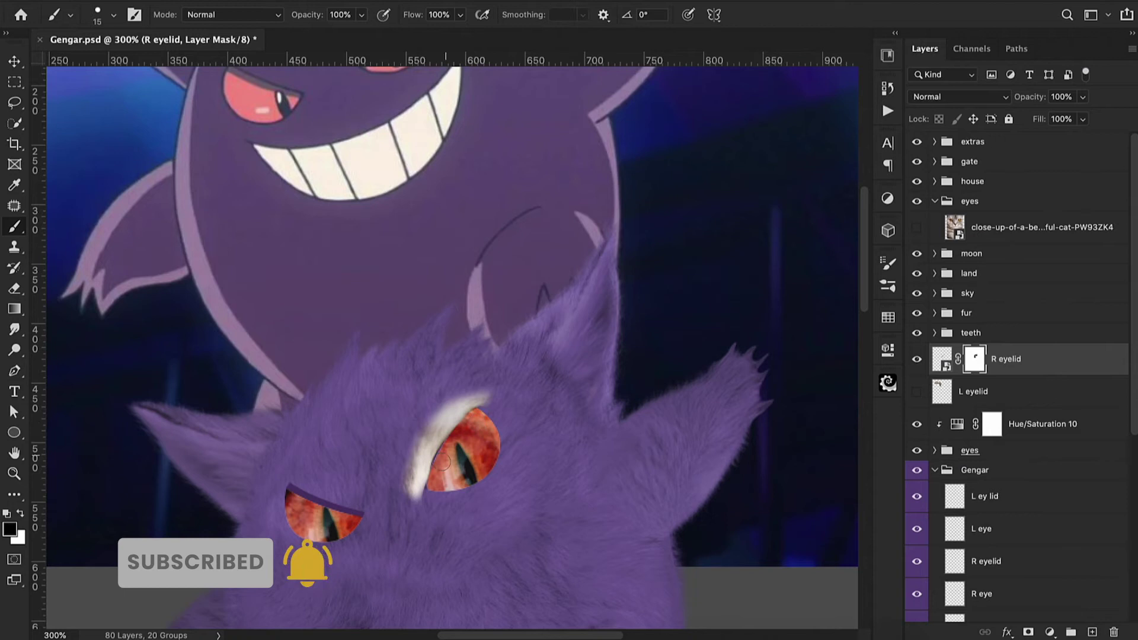
- Place the R eyelid layer in a group named R eyelid and adjust its size and position over the right eye
key("super+g")
left_click(936, 352)
key("super+t")
left_click_drag(512, 453, 515, 460)
left_click_drag(699, 442, 698, 428)
left_click_drag(526, 505, 527, 499)
key("Return")
- Colorize the R eyelid purple to match the body fur with a clipped Hue/Saturation adjustment
key("super+u")
key("super+alt+g")
left_click(737, 538)
left_click_drag(791, 466, 801, 465)
left_click_drag(752, 517, 695, 491)
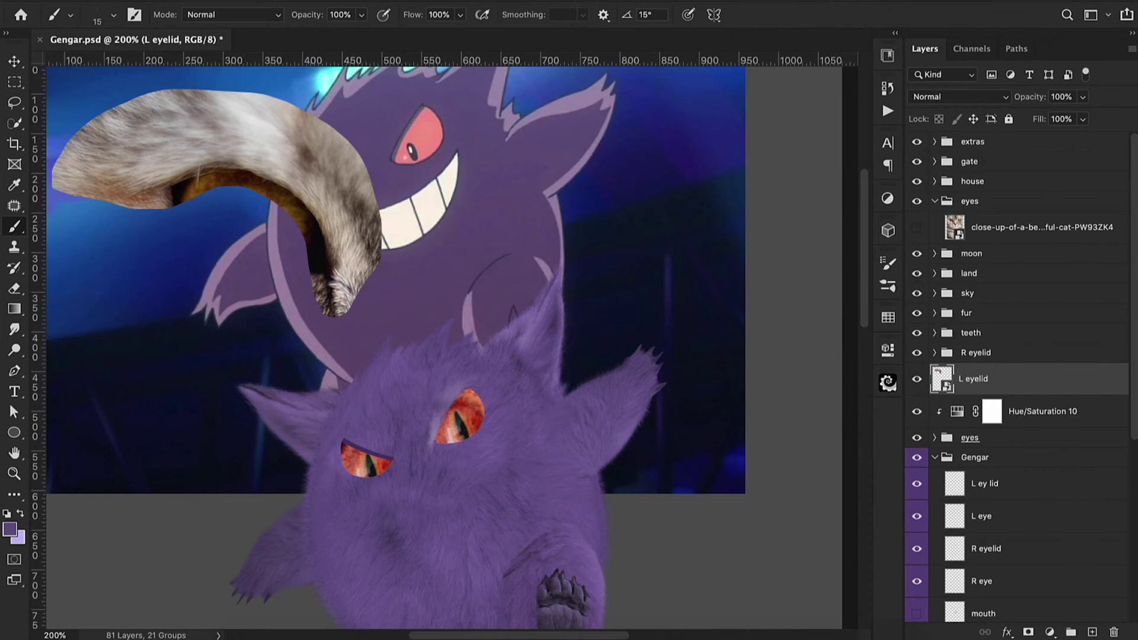
- Straighten the curved L eyelid fur piece with Puppet Warp pins placed along its length
left_click(189, 221)
left_click(346, 269)
left_click(145, 169)
left_click_drag(298, 175, 278, 197)
left_click_drag(347, 269, 361, 248)
left_click_drag(144, 169, 150, 155)
left_click(221, 169)
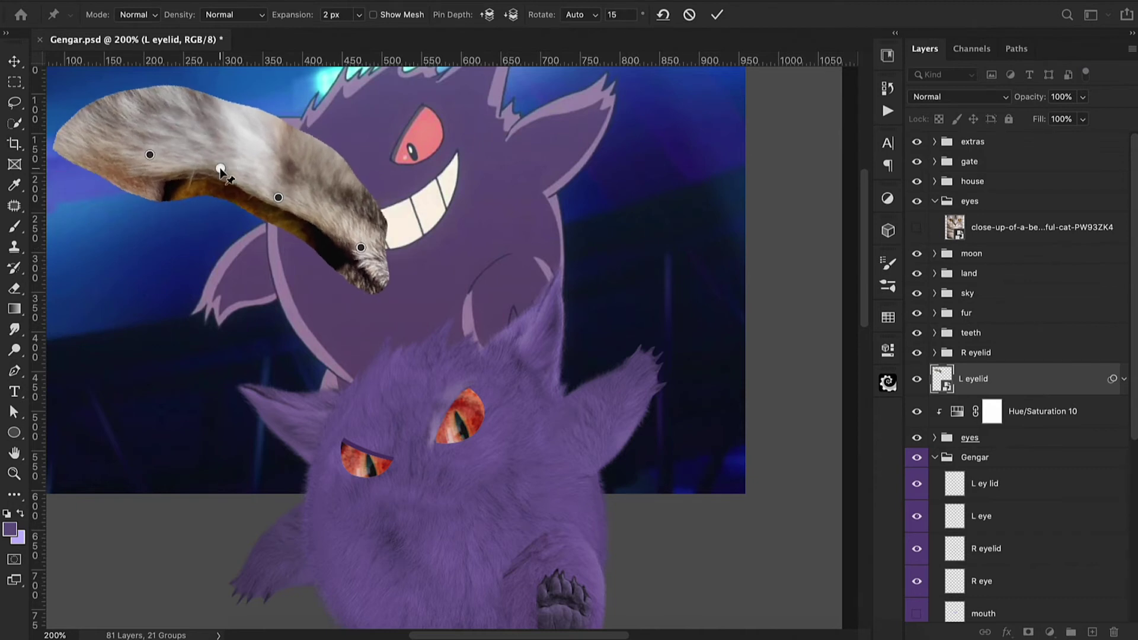
left_click_drag(220, 168, 216, 176)
left_click_drag(361, 247, 367, 224)
left_click_drag(278, 198, 280, 203)
left_click_drag(216, 176, 212, 182)
left_click_drag(150, 155, 156, 146)
left_click(717, 17)
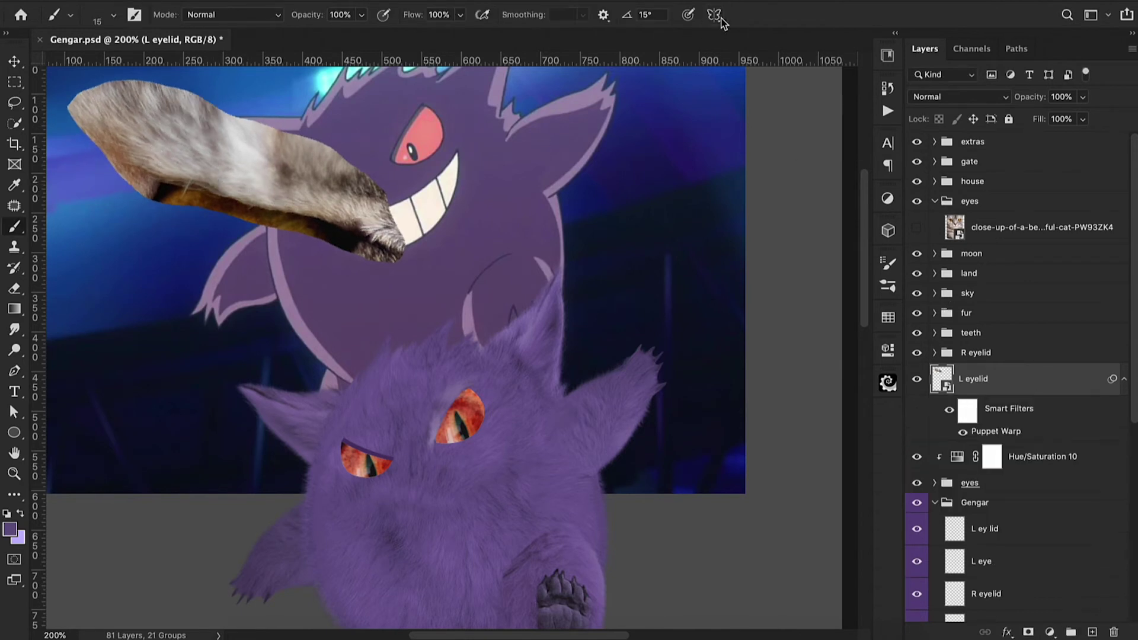
- Scale and rotate the L eyelid fur onto the traced left eye, lowering its opacity while fitting it
key("ctrl+t")
left_click_drag(320, 187, 449, 465)
left_click_drag(538, 364, 379, 452)
left_click_drag(349, 504, 427, 448)
key("Return")
left_click_drag(1030, 102, 975, 112)
key("ctrl+t")
left_click_drag(278, 394, 350, 432)
mouse_move(404, 473)
left_mouse_down()
mouse_move(376, 453)
mouse_move(421, 468)
mouse_move(382, 445)
left_mouse_up()
key("Return")
- Set the L eyelid copy's opacity to 99% and scale it to about 25% by 24% along the left eye's upper edge
left_click_drag(1025, 99, 1095, 101)
key("ctrl+t")
left_click_drag(382, 448, 401, 463)
left_click_drag(317, 463, 353, 409)
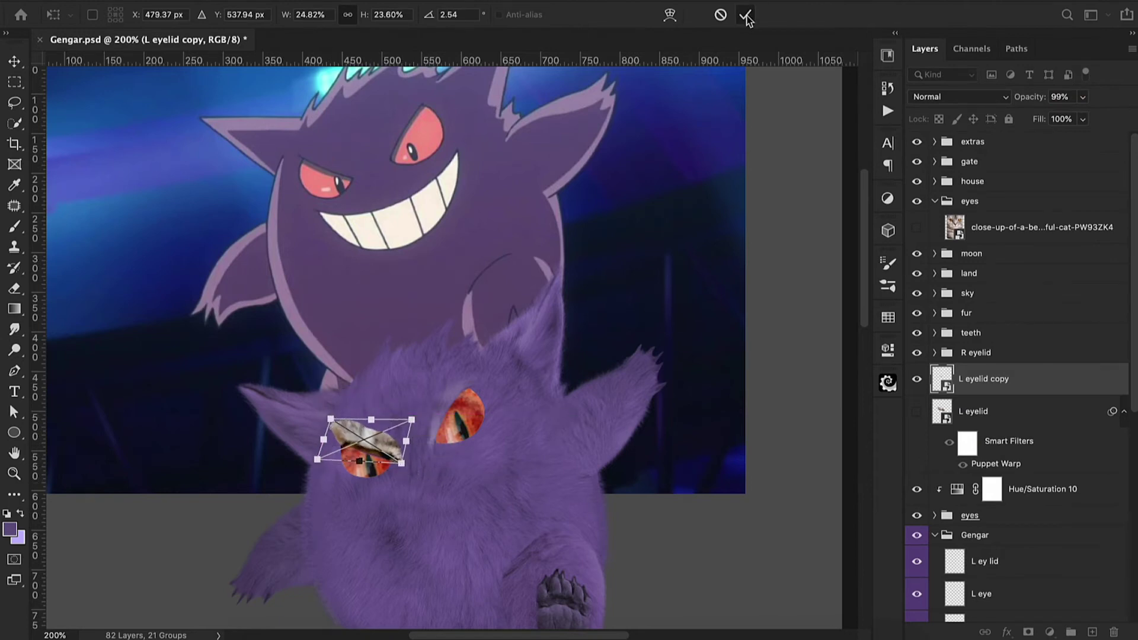
left_click(745, 14)
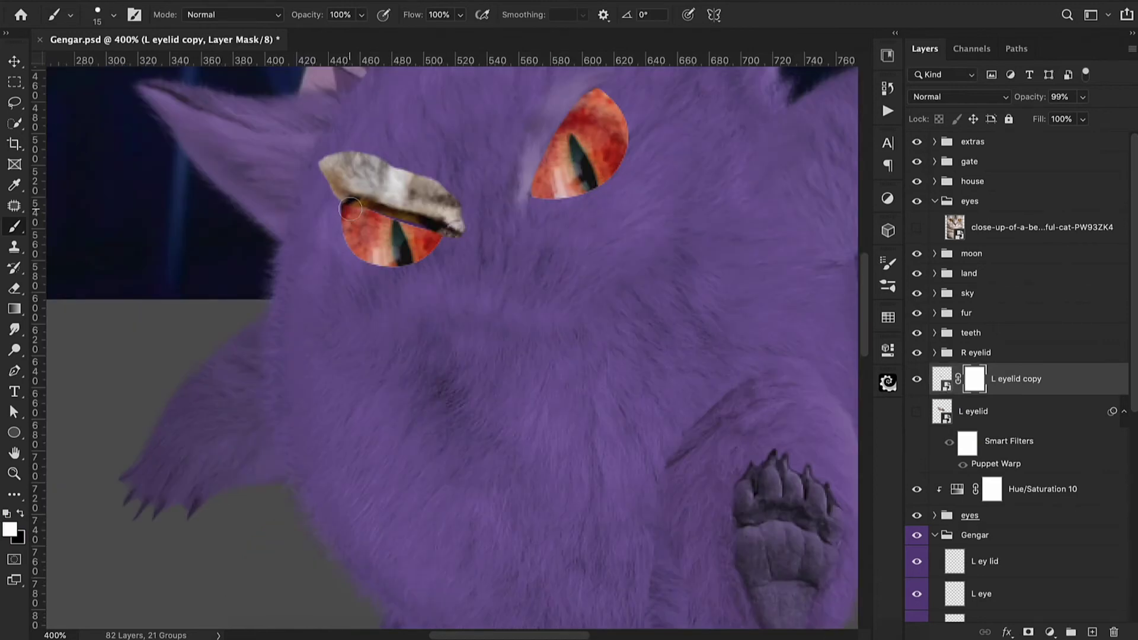
- Paint black on the L eyelid copy's mask to trim the fur along the lid's lower edge
key("x")
left_click_drag(340, 207, 455, 231)
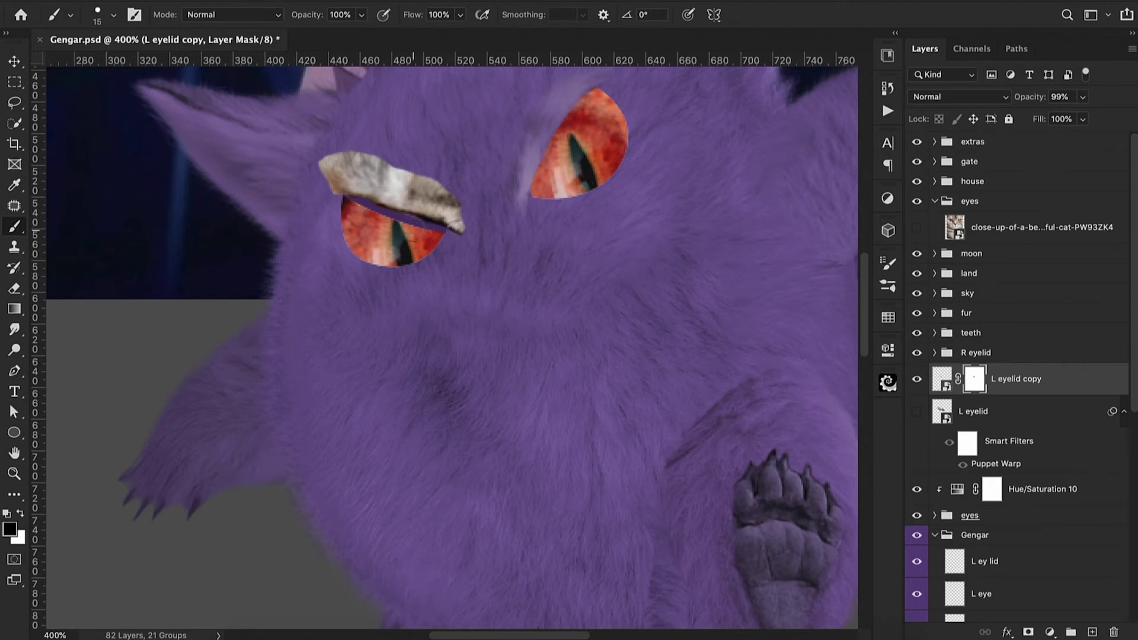
mouse_move(427, 232)
left_mouse_down()
mouse_move(508, 240)
mouse_move(418, 208)
left_mouse_up()
- Group the L eyelid copy, rotate the group about 6° and nudge it into place over the left eye
key("ctrl+g")
key("ctrl+t")
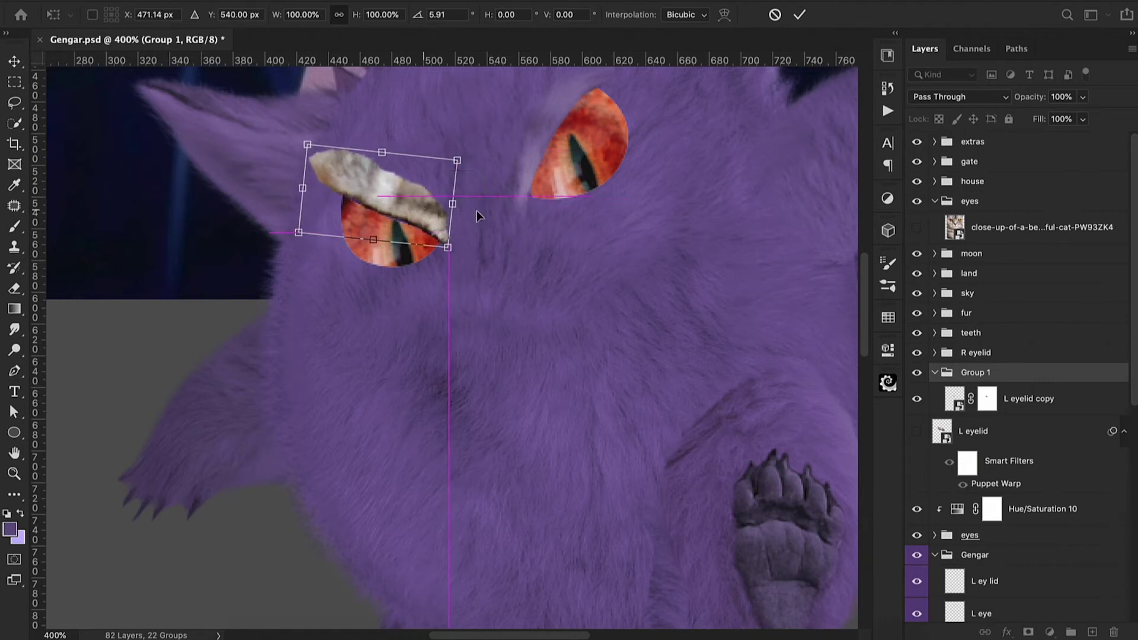
key("Left")
key("Down")
key("Return")
- Mask away the lid's excess upper fur and colorize it with a clipped Hue/Saturation of hue 259, saturation 18, lightness -32
mouse_move(377, 172)
left_mouse_down()
mouse_move(300, 174)
mouse_move(350, 153)
mouse_move(315, 174)
left_mouse_up()
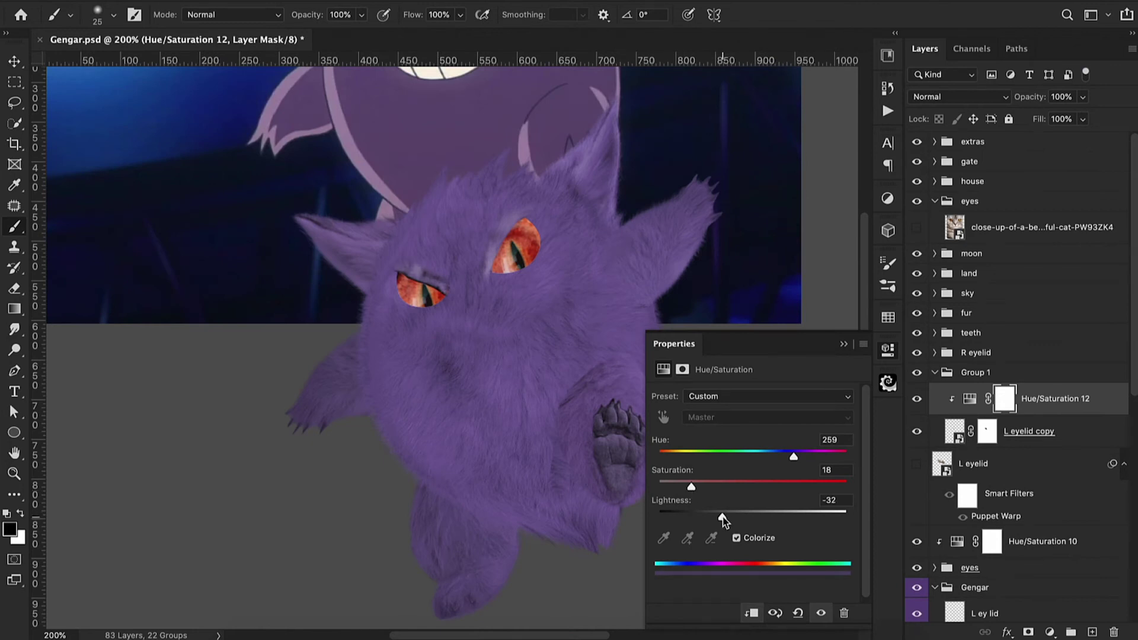
left_click(843, 344)
left_click(986, 431)
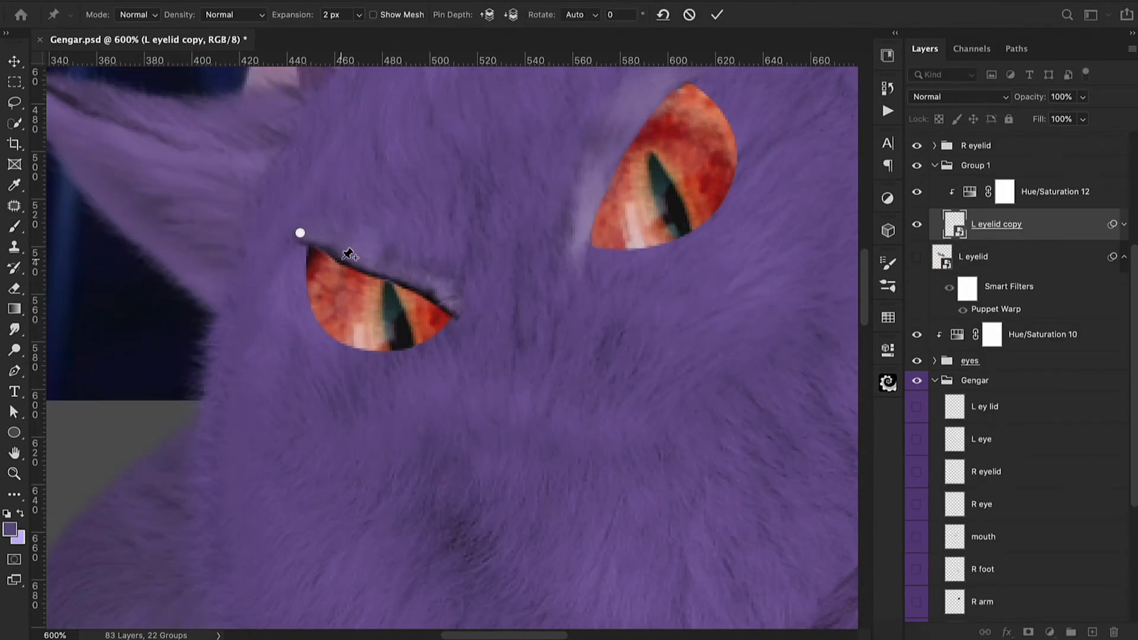
- Bend the L eyelid copy with Puppet Warp pins so its dark edge follows the top of the left eye
left_click(340, 259)
left_click(324, 245)
left_click(398, 277)
left_click(455, 309)
left_click_drag(397, 278, 395, 280)
left_click_drag(324, 245, 321, 246)
mouse_move(395, 280)
left_mouse_down()
mouse_move(367, 271)
mouse_move(388, 285)
left_mouse_up()
left_click(427, 297)
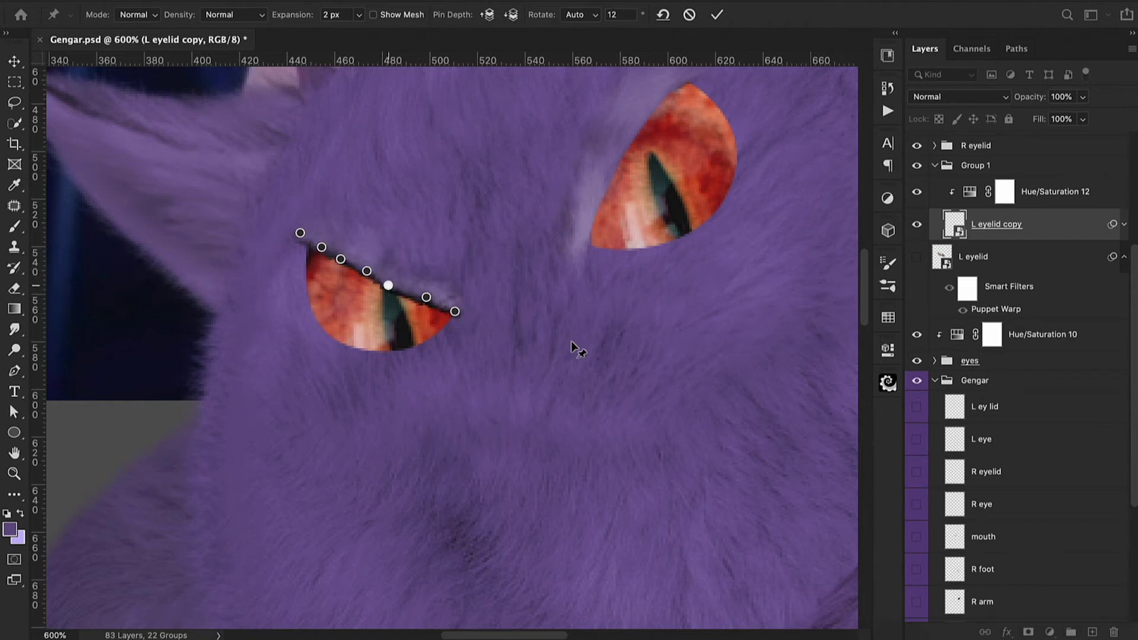
left_click(426, 297)
left_click(717, 14)
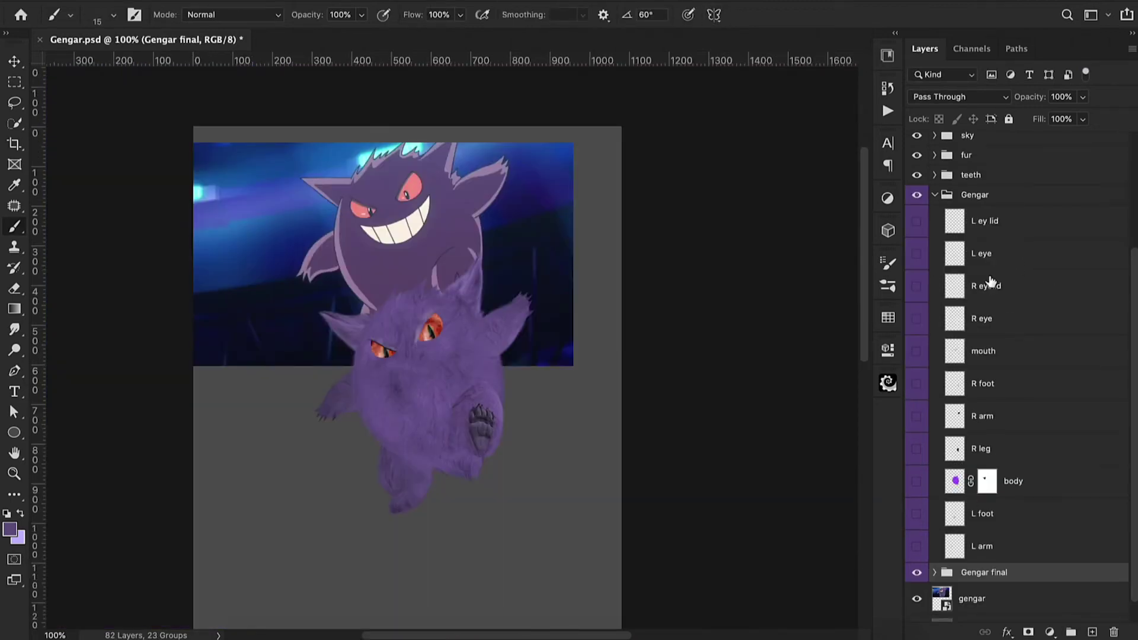
- Show the mouth shape and fill its outline with black on a new layer at the top of the Gengar group
left_click(917, 351)
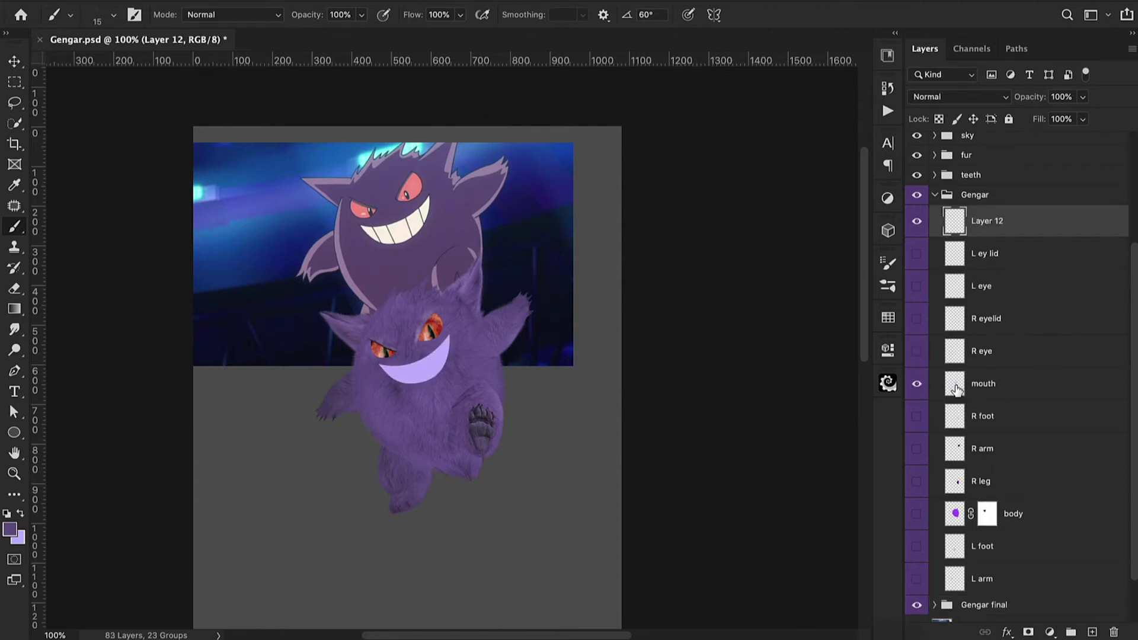
left_click(954, 388, "super")
left_click(10, 528)
left_click(788, 228)
left_click(1061, 19)
key("b")
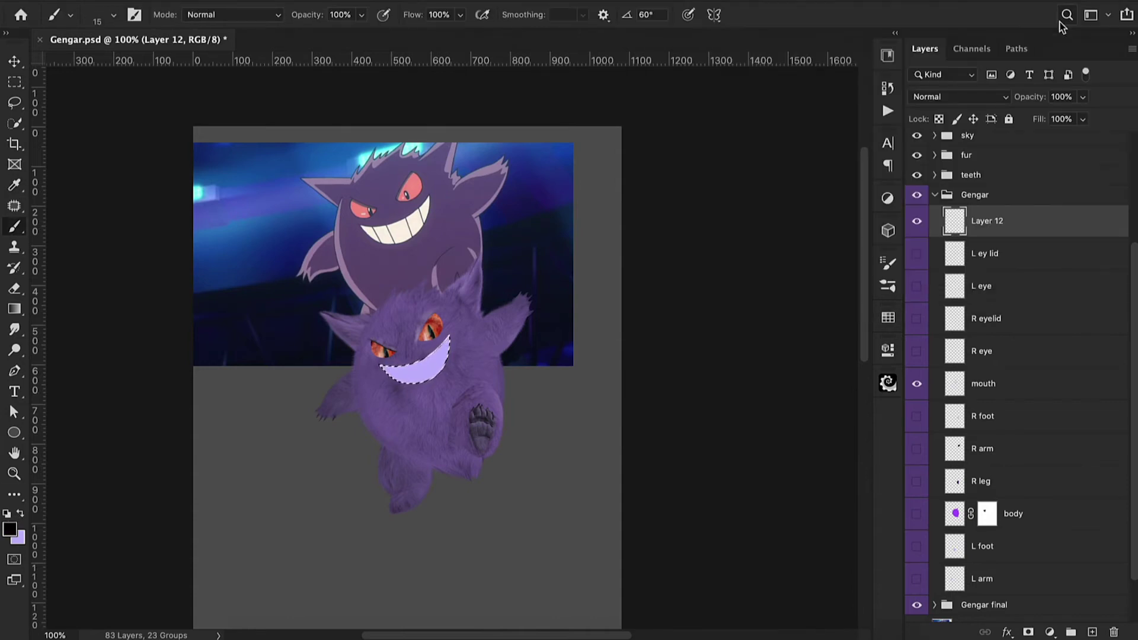
key("alt+BackSpace")
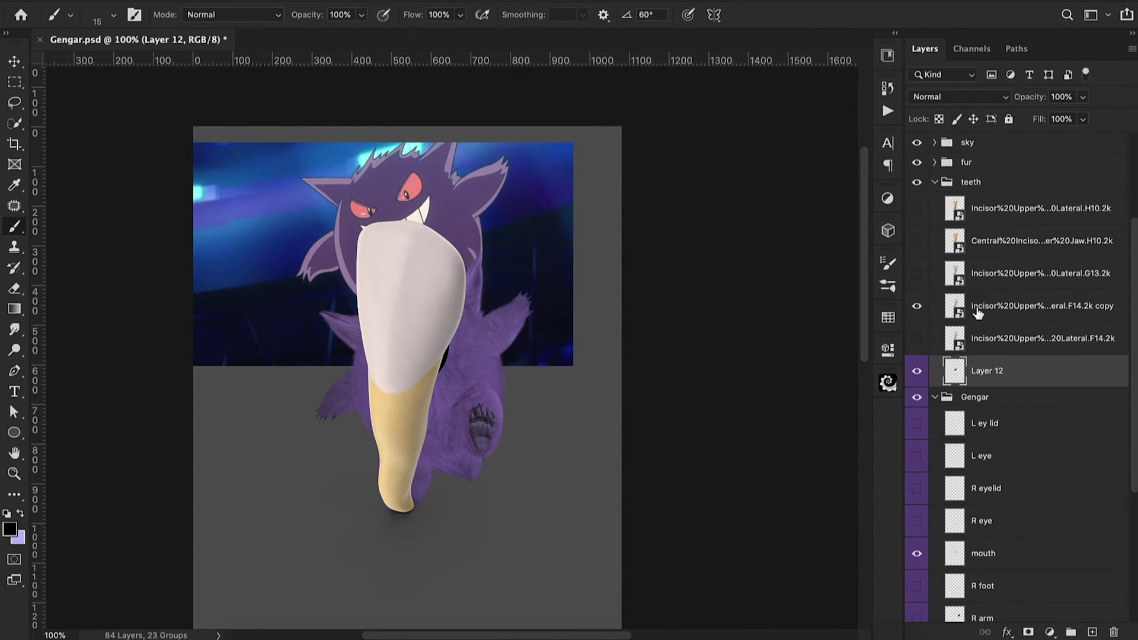
- Turn the Incisor Upper Jaw Lateral F14 copy upside down, scale it down, and tilt it over the reference Gengar's teeth
left_click(978, 311)
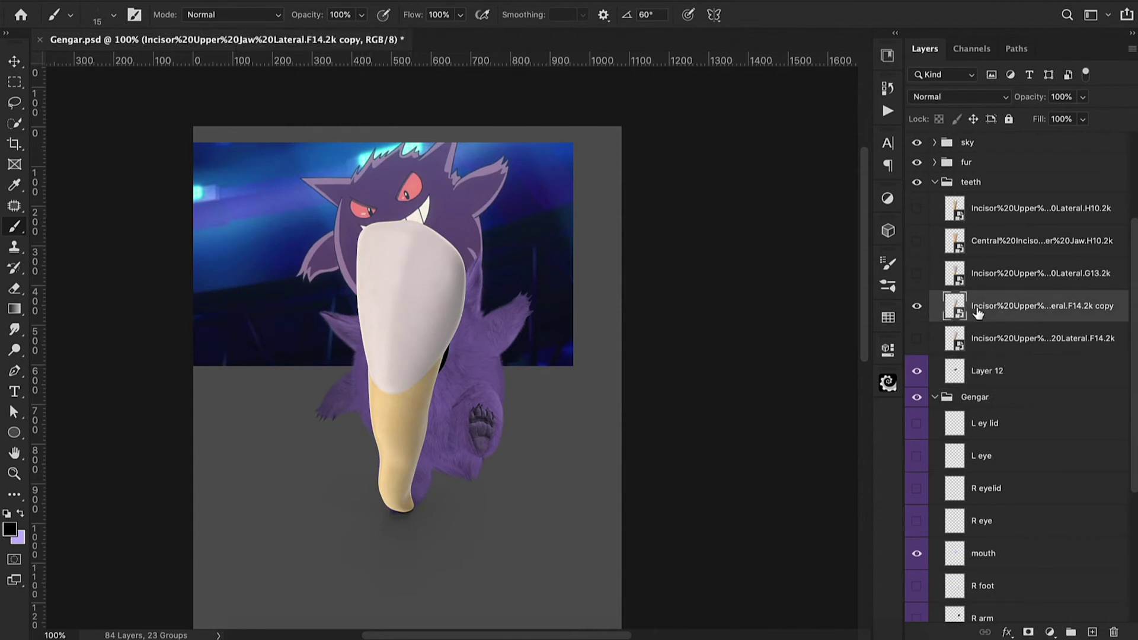
key("ctrl+t")
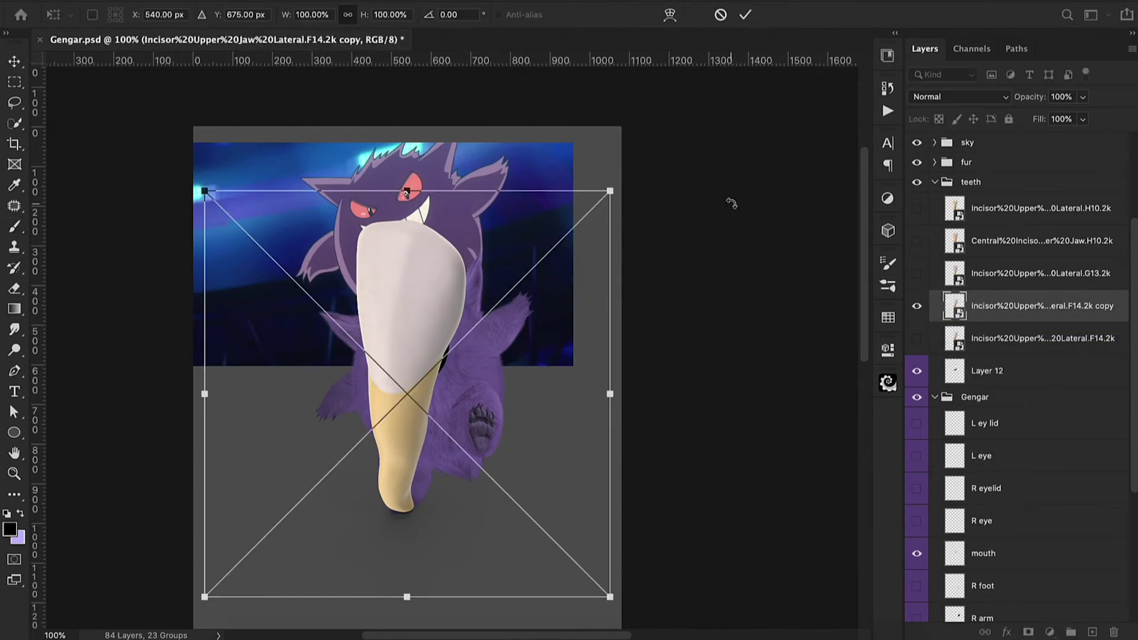
left_click_drag(642, 254, 287, 465)
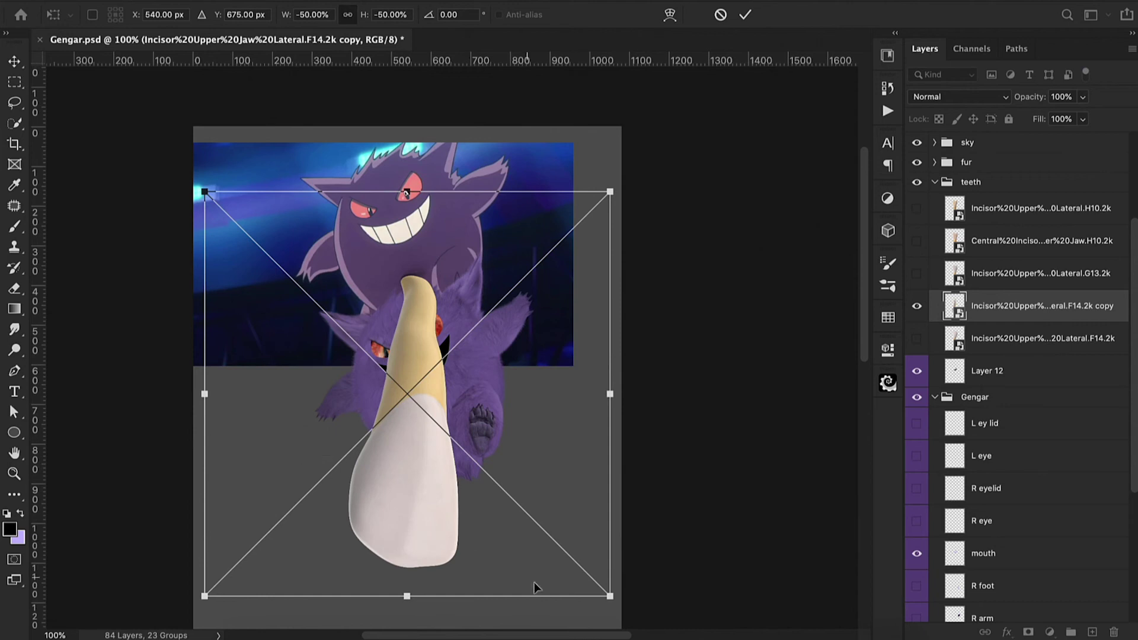
left_click_drag(608, 597, 332, 349)
left_click_drag(402, 275, 383, 254)
left_click_drag(288, 281, 405, 220)
- Lower the tooth copy's opacity to 65%, refine its size and angle over the reference's teeth, and hide it
left_click_drag(1036, 101, 1012, 101)
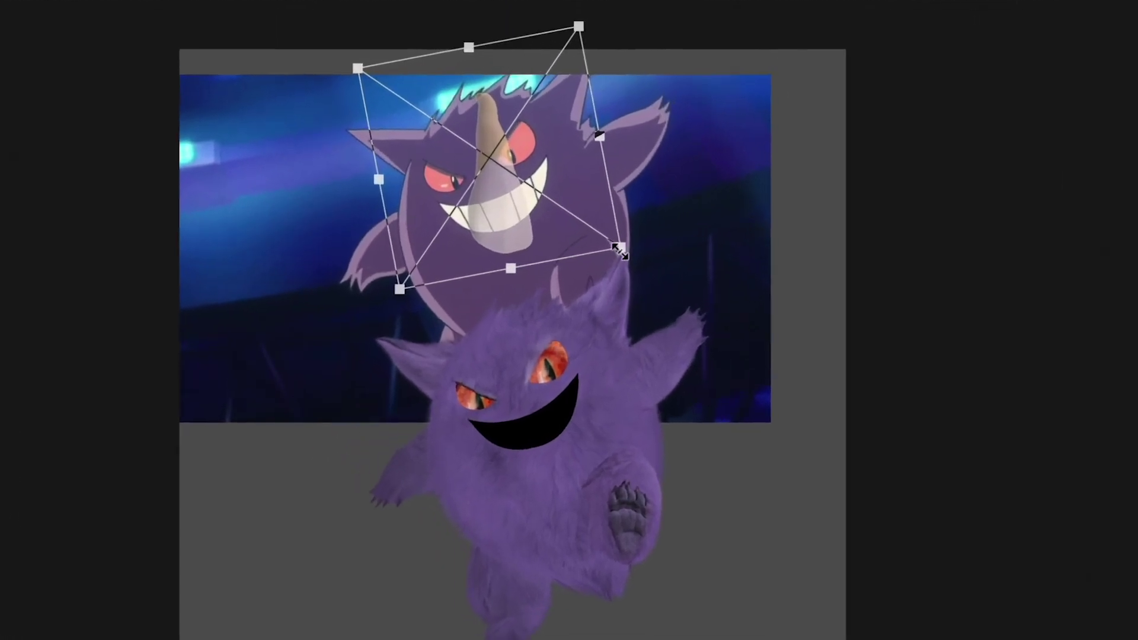
left_click_drag(478, 254, 413, 234)
mouse_move(521, 217)
left_mouse_down()
mouse_move(448, 166)
mouse_move(499, 219)
left_mouse_up()
left_click_drag(671, 224, 658, 187)
left_click_drag(545, 209, 533, 214)
key("Return")
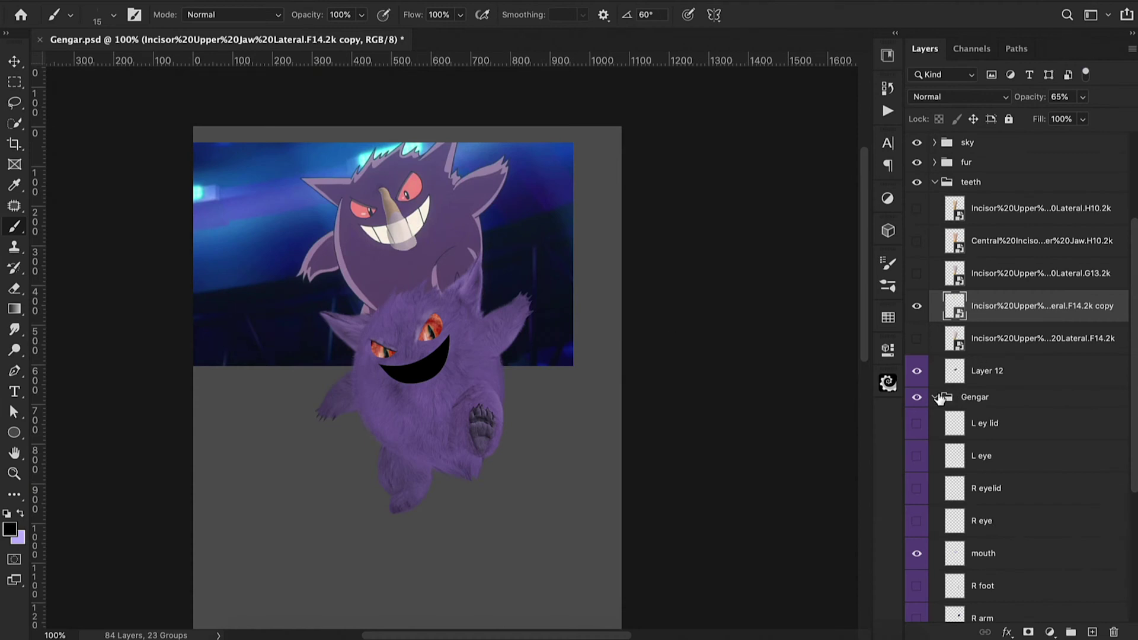
left_click(917, 307)
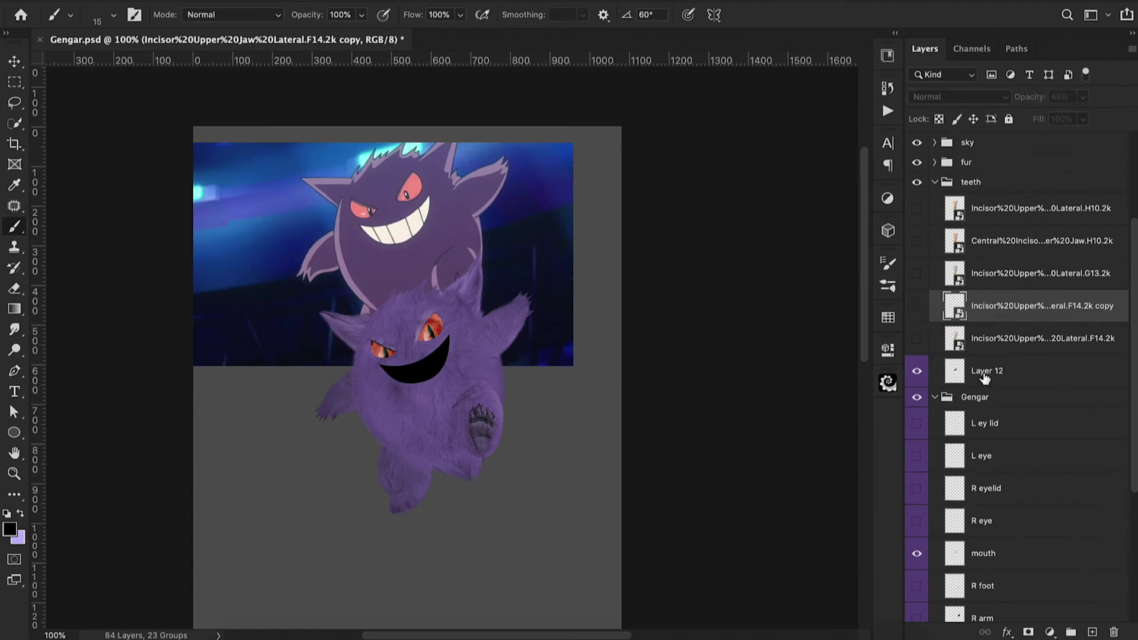
- Copy the reference Gengar's toothy mouth onto a new layer and place it just above the black mouth Layer 12
scroll(997, 396, "down", 4)
left_click(981, 574)
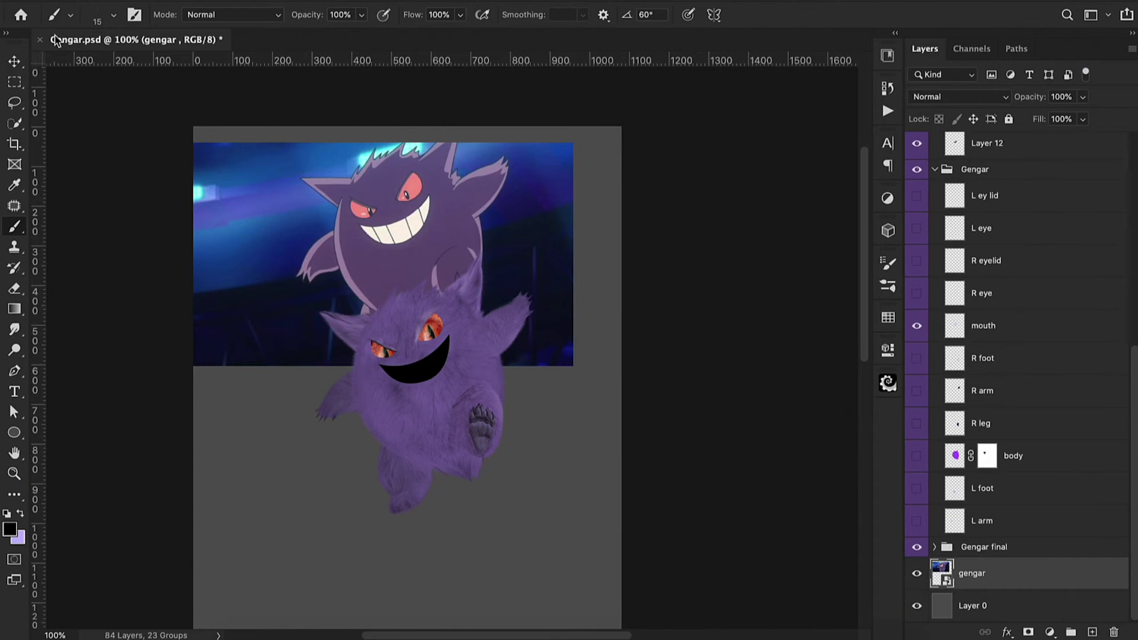
left_click(15, 104)
mouse_move(349, 224)
left_mouse_down()
mouse_move(434, 192)
mouse_move(431, 235)
mouse_move(399, 255)
mouse_move(352, 222)
left_mouse_up()
key("ctrl+j")
mouse_move(996, 573)
left_mouse_down()
mouse_move(1014, 354)
mouse_move(998, 148)
mouse_move(991, 197)
left_mouse_up()
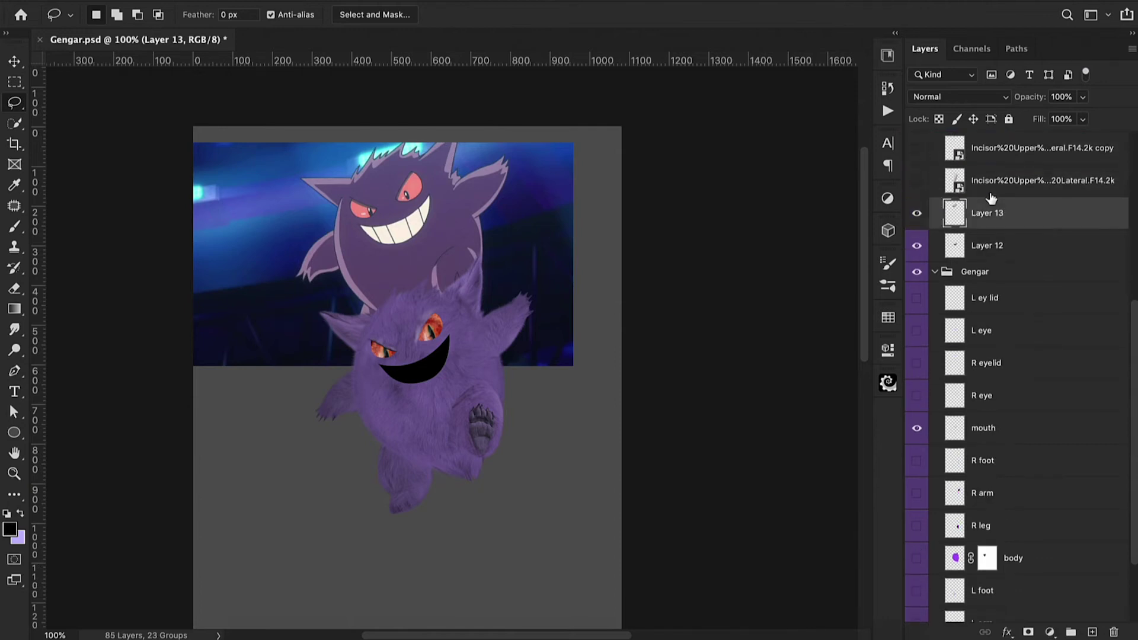
- Move the copied cartoon teeth over the furry Gengar's mouth, clip them to Layer 12, and align them within its shape
key("ctrl+t")
left_click_drag(425, 232, 437, 359)
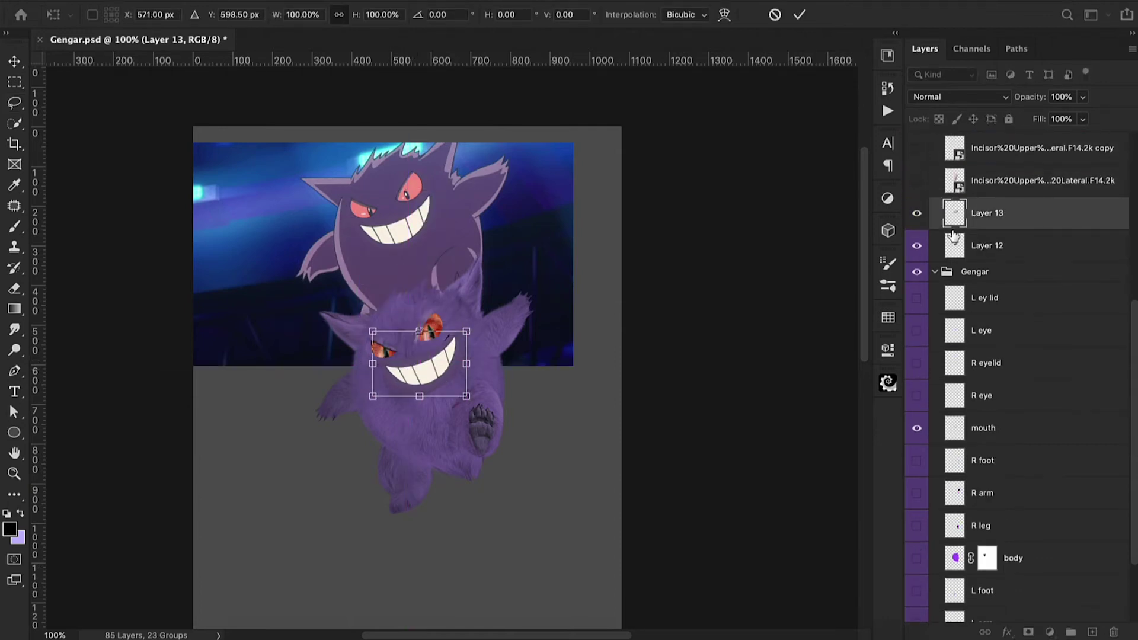
left_click(952, 231, "alt")
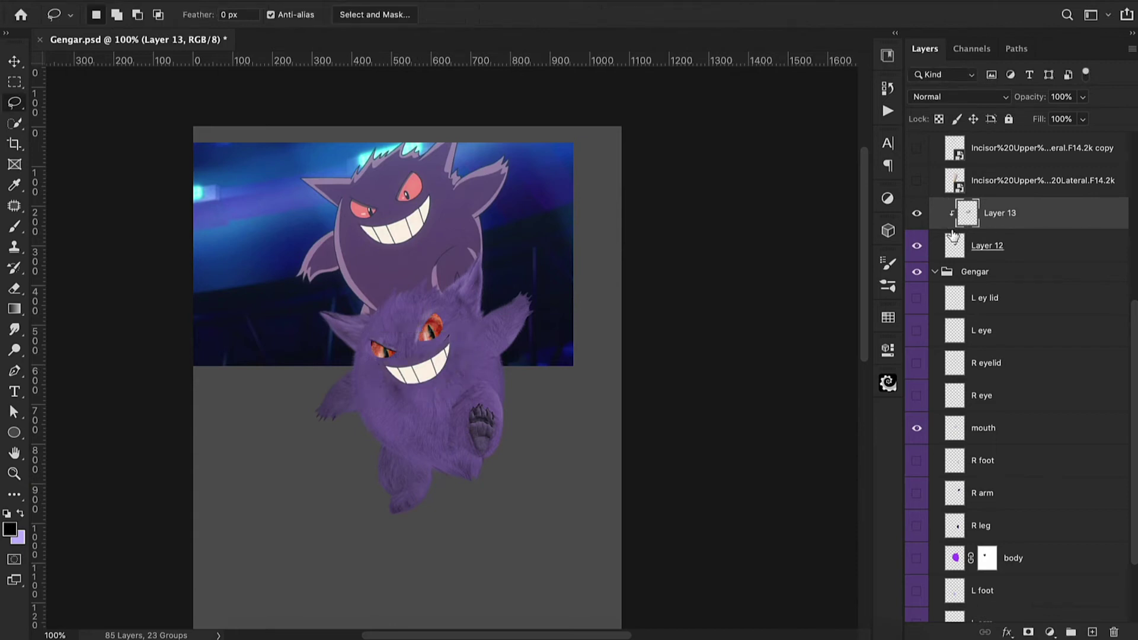
left_click_drag(528, 344, 529, 339)
mouse_move(447, 363)
left_mouse_down()
mouse_move(437, 358)
mouse_move(463, 394)
mouse_move(492, 401)
left_mouse_up()
key("Return")
- Show the Incisor Lateral F14 copy, stack it just above Layer 13, and position it over the furry Gengar's teeth
scroll(1008, 267, "up", 3)
left_click(917, 267)
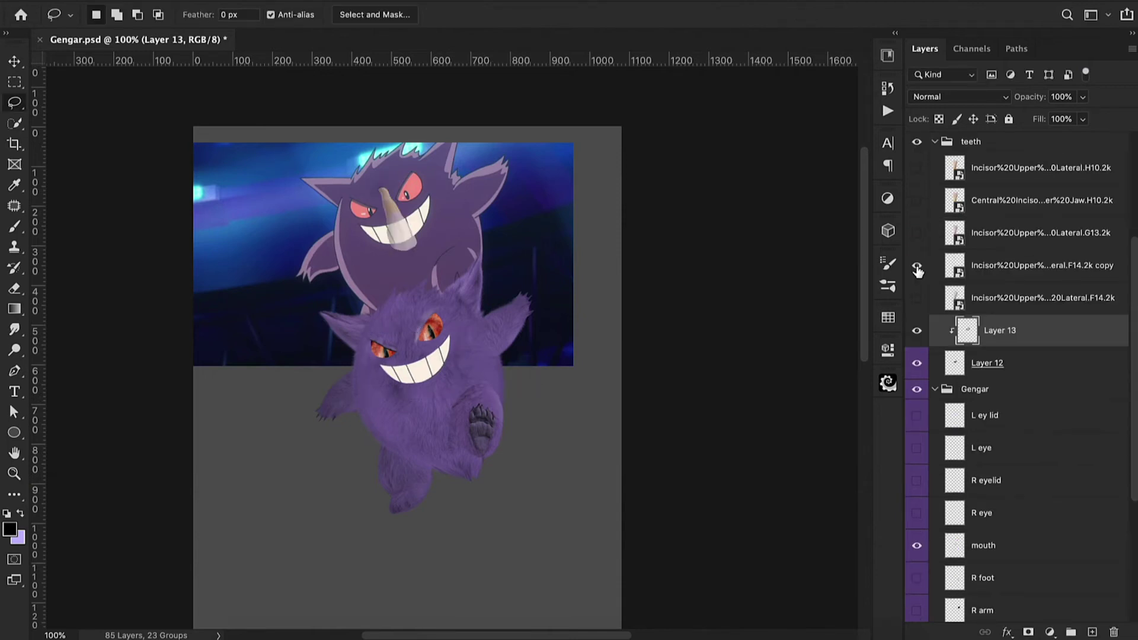
key("super+plus")
left_click_drag(948, 266, 950, 311)
key("super+t")
left_click_drag(392, 135, 432, 414)
left_click_drag(538, 398, 535, 418)
left_click_drag(404, 374, 409, 374)
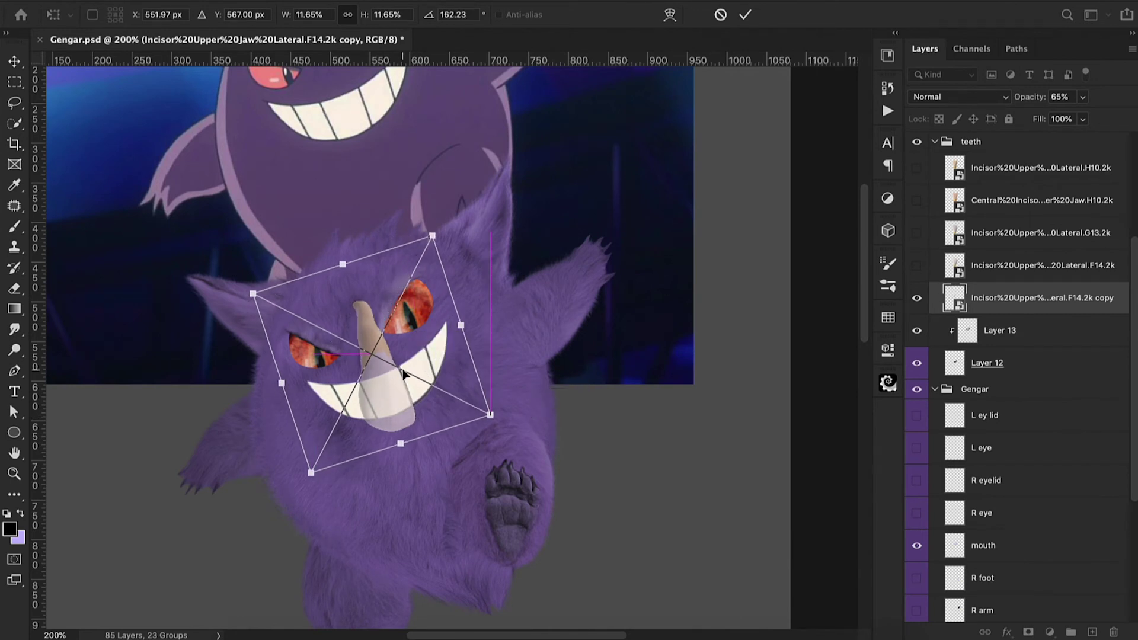
- Warp the F14 tooth copy so its sides and lower edge follow the outline of a middle cartoon tooth
right_click(348, 382)
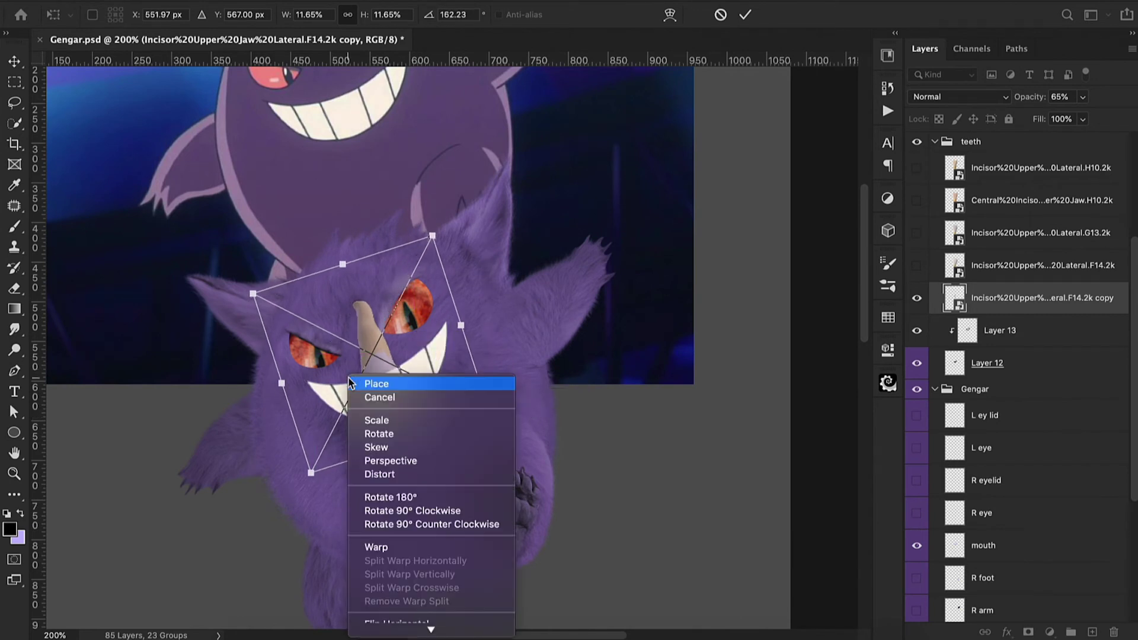
left_click(395, 547)
left_click_drag(364, 418, 373, 415)
left_click_drag(371, 362, 358, 355)
left_click_drag(378, 434, 387, 434)
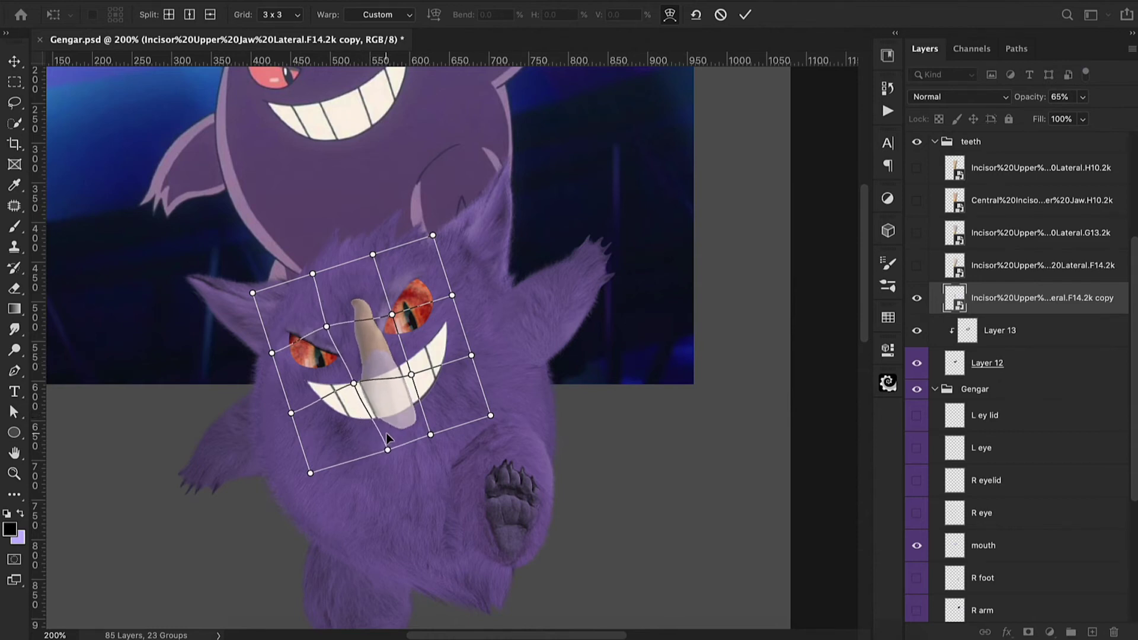
left_click_drag(354, 383, 352, 378)
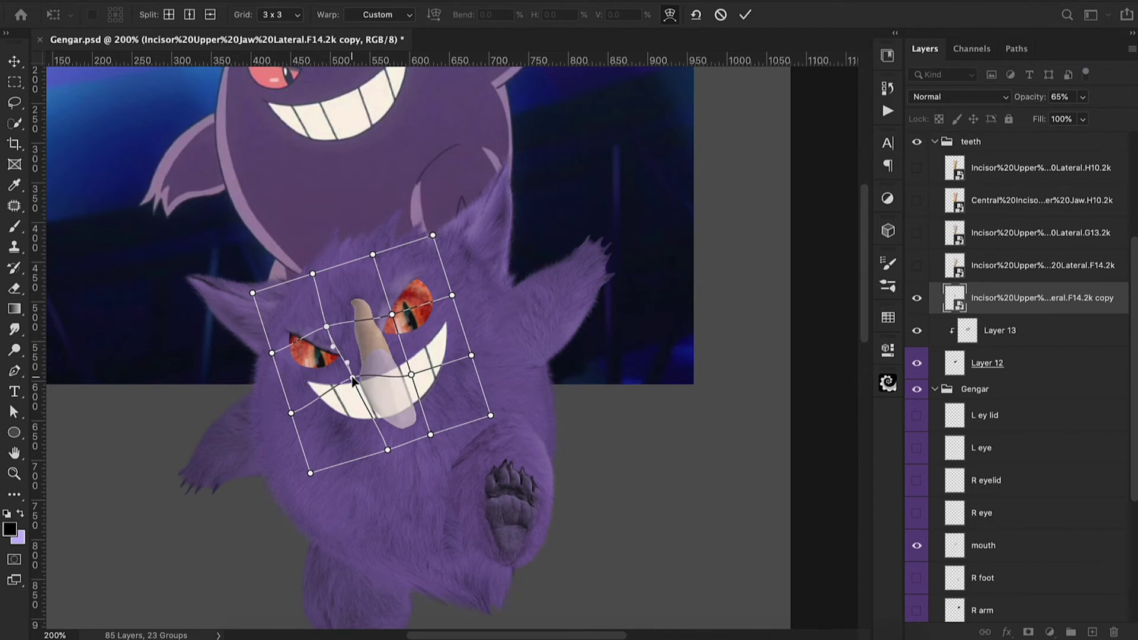
left_click_drag(389, 452, 398, 471)
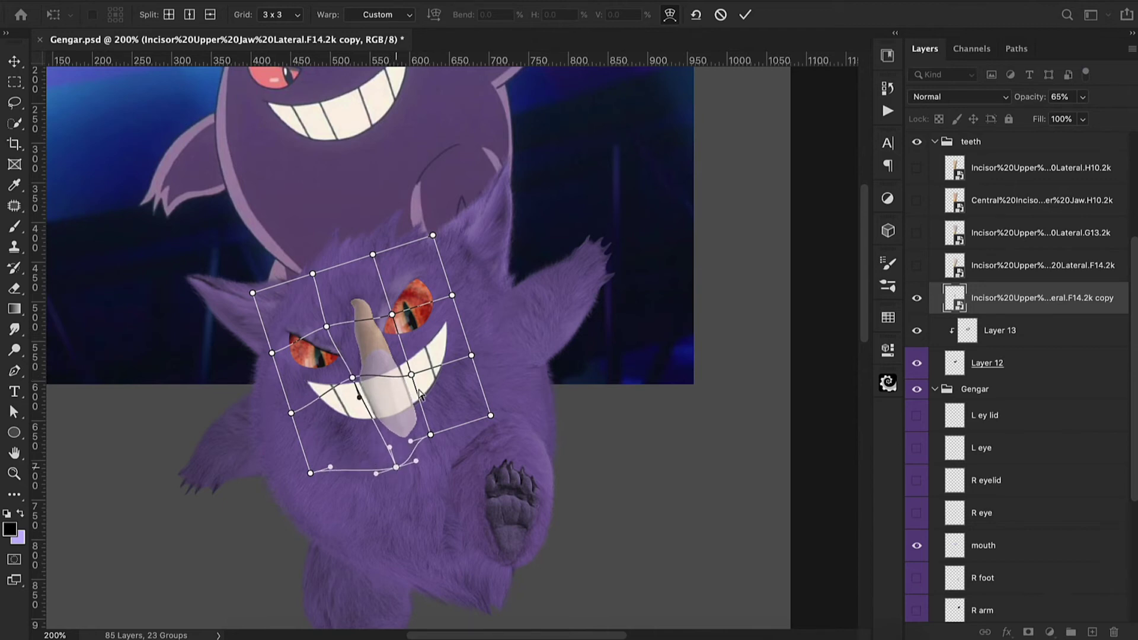
left_click(745, 14)
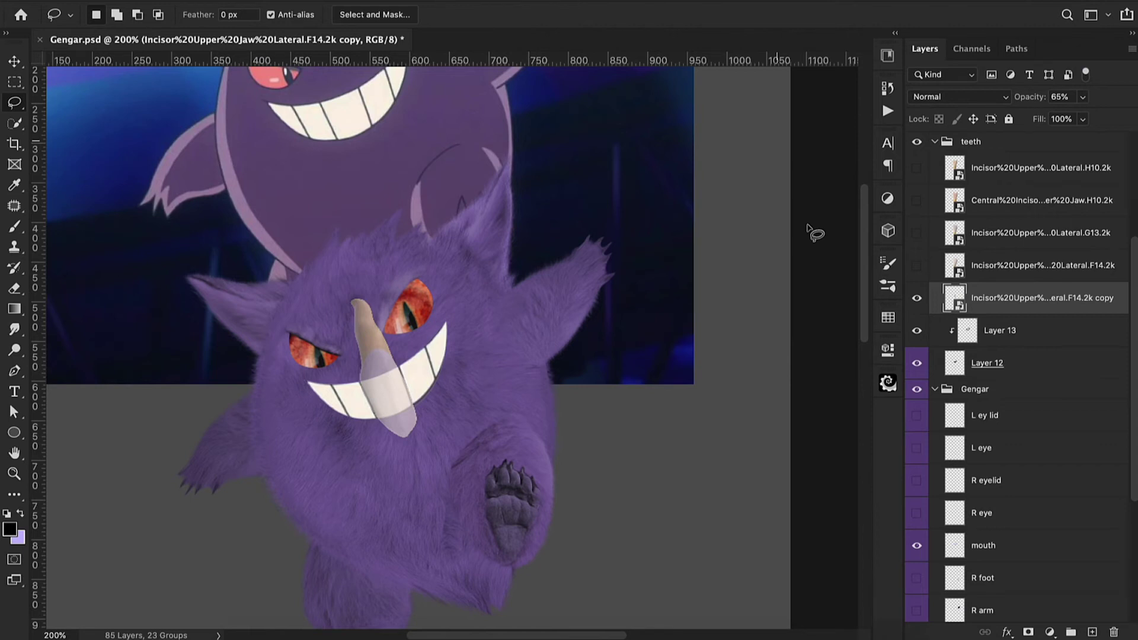
- Duplicate the warped tooth, scale the copy to about 10.11%, and place it over the second tooth from the left
key("ctrl+j")
key("ctrl+t")
left_click_drag(436, 409, 315, 464)
left_click_drag(272, 496, 288, 463)
left_click_drag(345, 391, 348, 417)
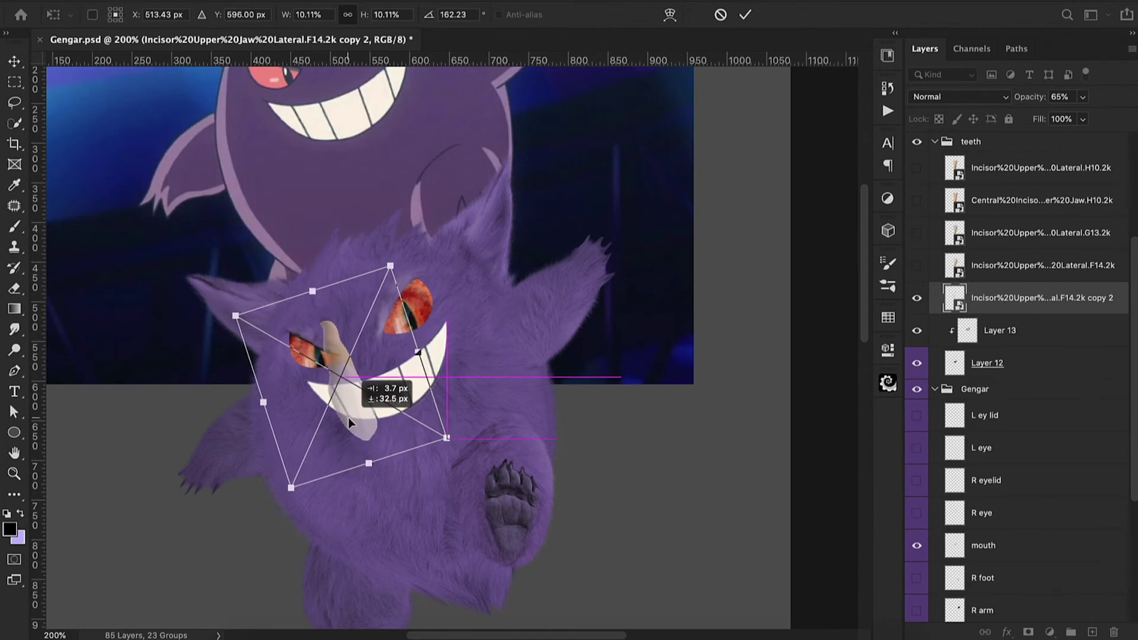
- Warp F14 copy 2 so its crown matches the slanted edges of the second cartoon tooth
right_click(348, 417)
left_click(379, 498)
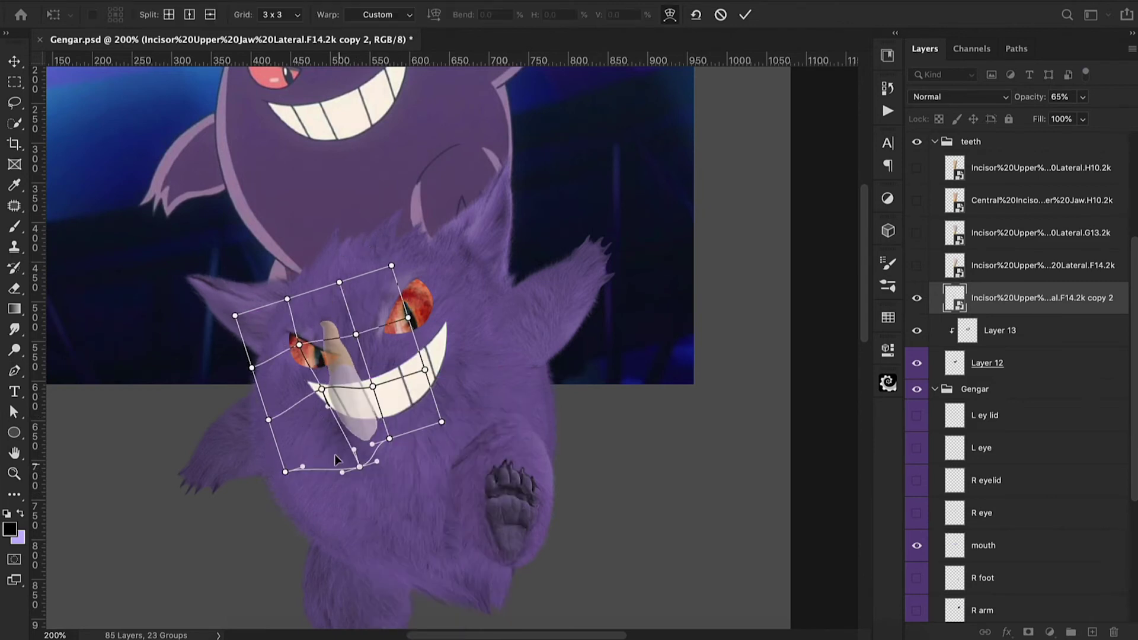
left_click_drag(320, 391, 324, 384)
left_click_drag(360, 470, 380, 460)
left_click(746, 13)
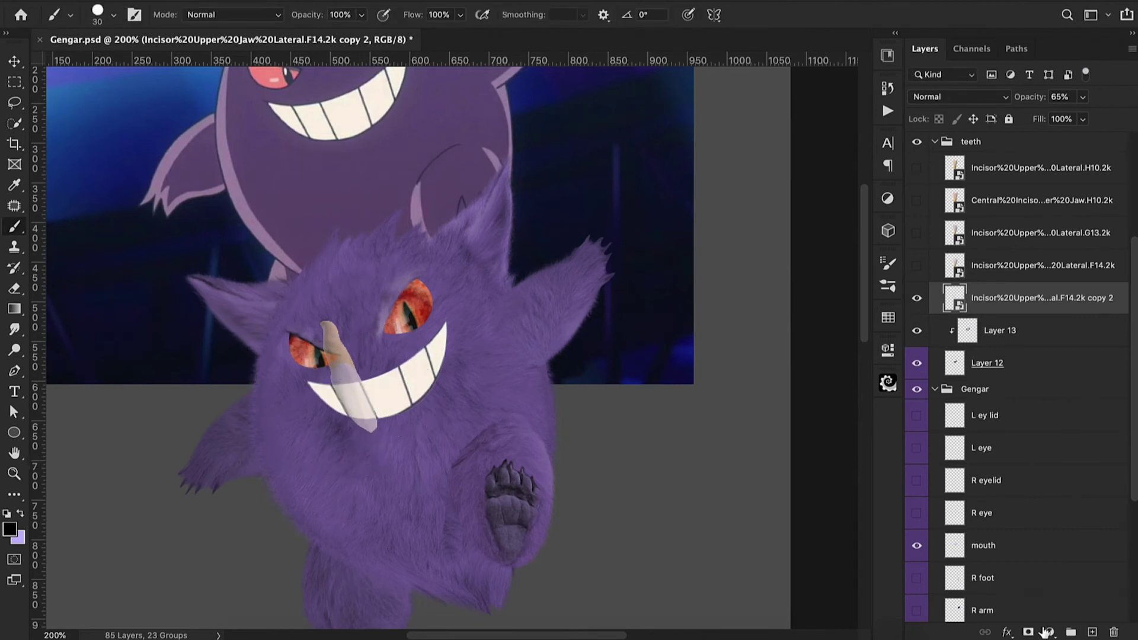
- Mask out the root and overhang of F14 copy 2 outside the mouth and set the layer's opacity to 100%
left_click(1029, 633)
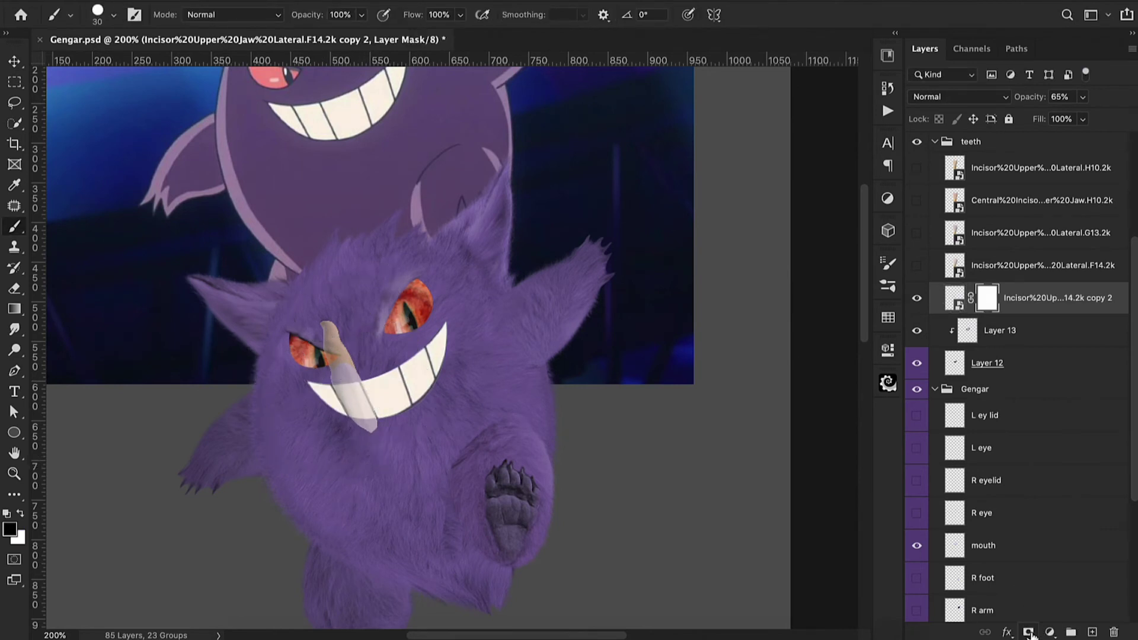
mouse_move(346, 295)
left_mouse_down()
mouse_move(335, 343)
mouse_move(350, 373)
mouse_move(331, 370)
left_mouse_up()
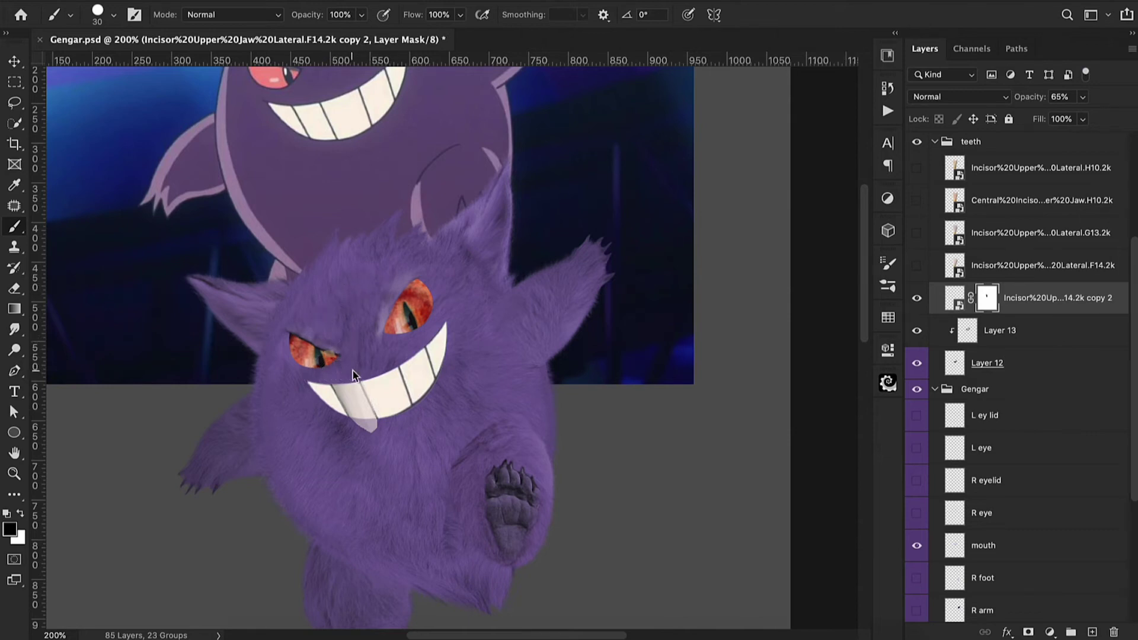
left_click_drag(381, 436, 372, 431)
left_click_drag(1034, 90, 1067, 94)
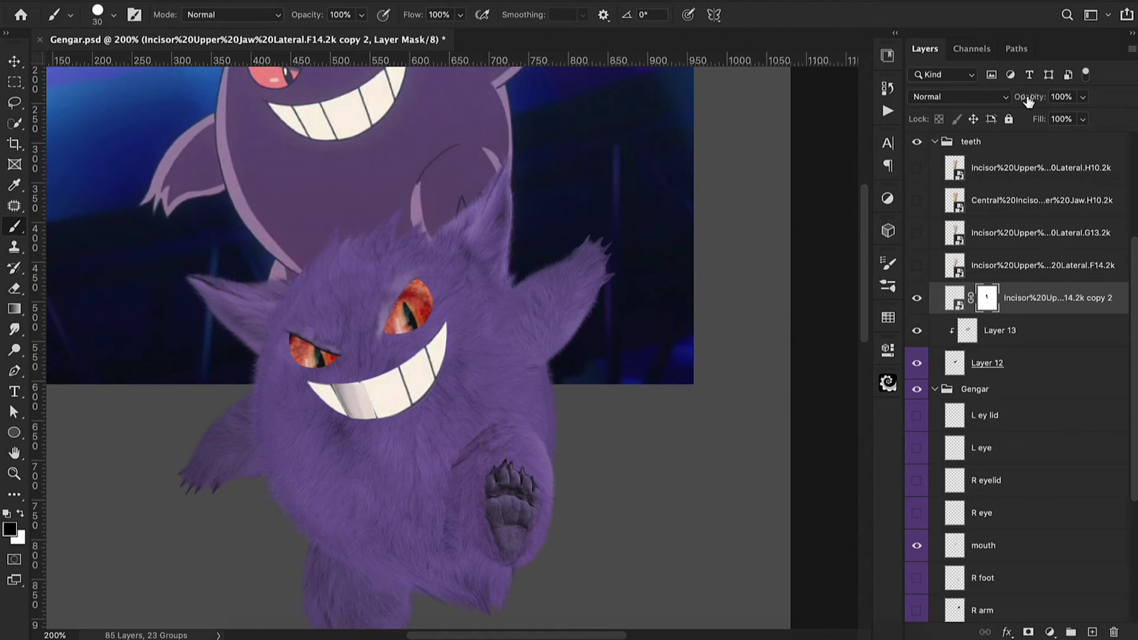
- Duplicate the Incisor Lateral G13 tooth above F14 copy 2 and fit it upside down over the middle cartoon tooth
left_click_drag(985, 234, 985, 315)
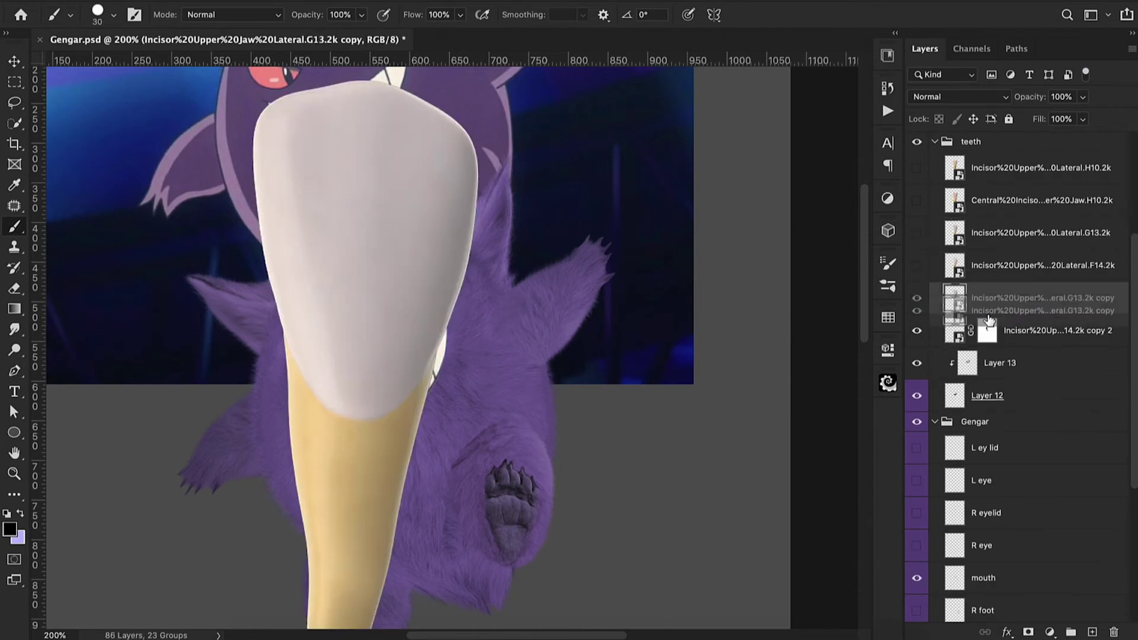
key("super+t")
left_click_drag(450, 415, 449, 490)
key("Return")
- Warp the G13 copy at 45% opacity so its crown follows the edges of the middle cartoon tooth
key("super+t")
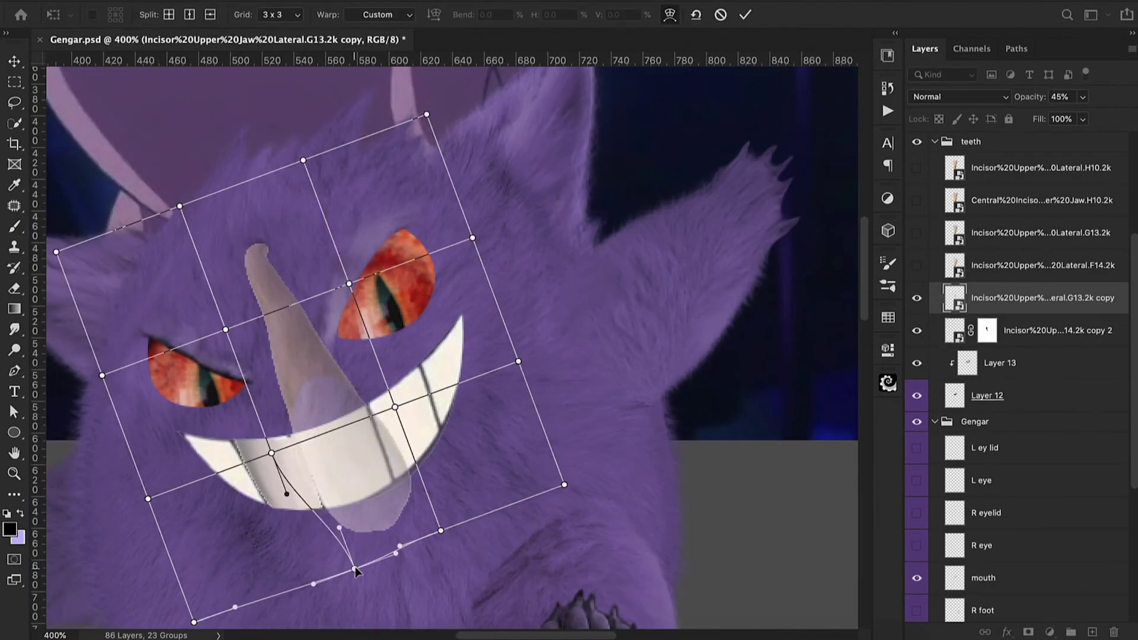
left_click_drag(356, 571, 335, 559)
left_click_drag(287, 493, 325, 525)
left_click_drag(394, 407, 386, 399)
left_click_drag(440, 530, 432, 538)
key("Return")
- Mask away the G13 copy's root and the parts outside the mouth, and set its opacity to 100%
left_click(1028, 632)
left_click_drag(359, 392, 294, 422)
mouse_move(372, 406)
left_mouse_down()
mouse_move(406, 486)
mouse_move(361, 517)
left_mouse_up()
left_click_drag(1030, 97, 1085, 102)
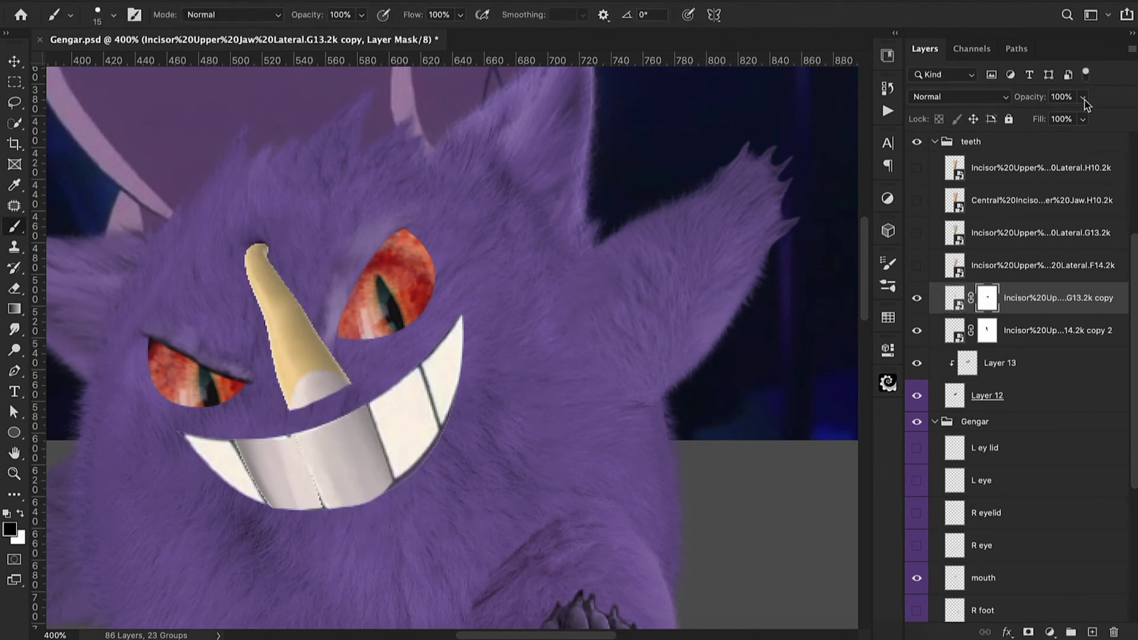
key("]")
key("]")
left_click_drag(258, 261, 297, 325)
- Put F14 copy 2 into its own group and nudge the grouped tooth into place over the cartoon tooth
left_click(916, 330)
left_click(916, 330)
left_click(980, 331)
key("g")
key("super+g")
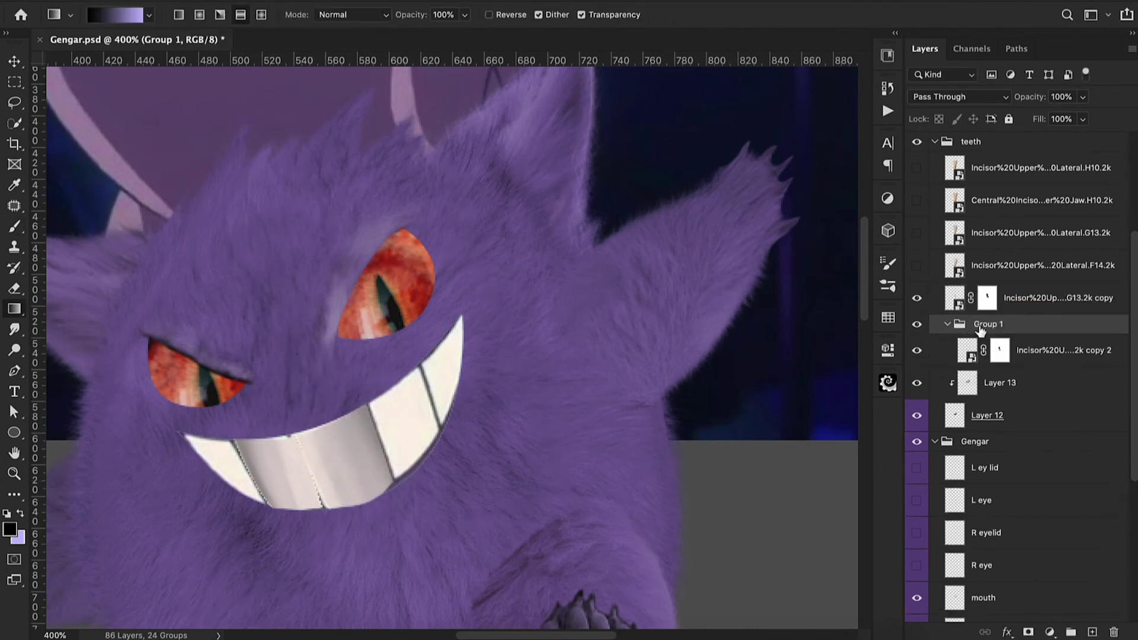
key("super+t")
left_click_drag(285, 300, 271, 304)
key("Return")
- Refine the mask of F14 copy 2 along the dark gap beside the leftmost tooth, then collapse Group 1
left_click(999, 351)
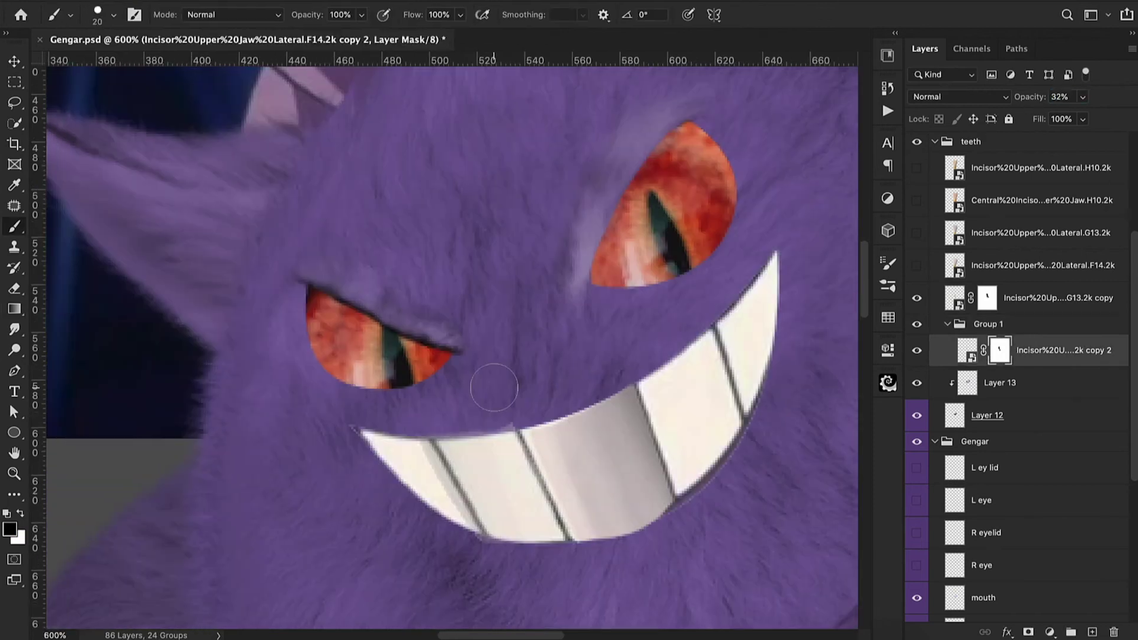
left_click_drag(473, 543, 440, 459)
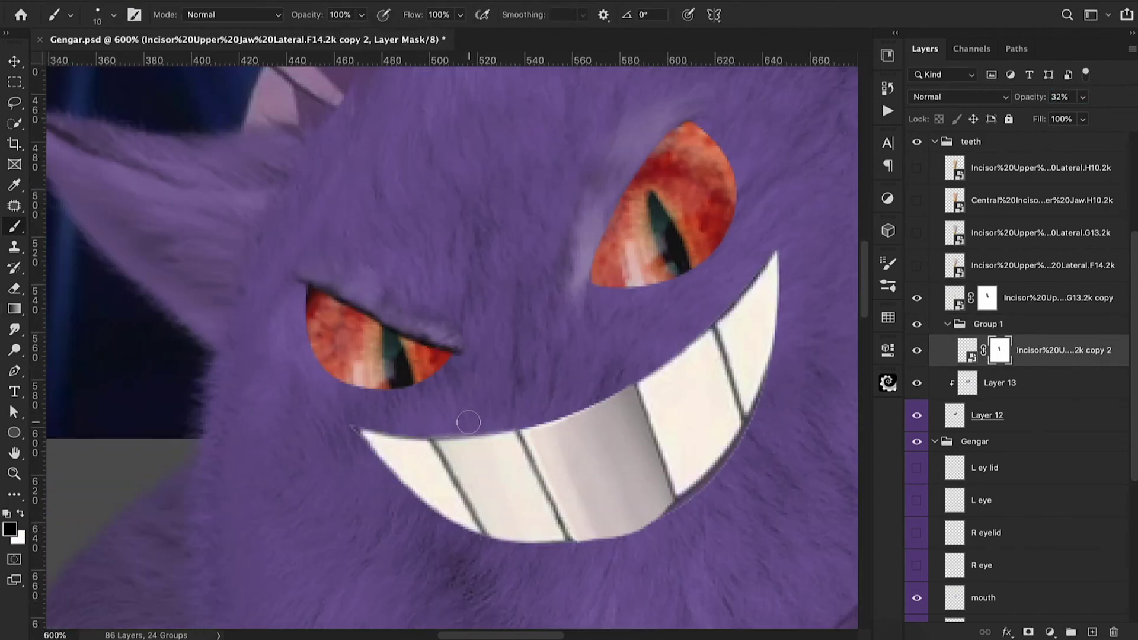
left_click(947, 324)
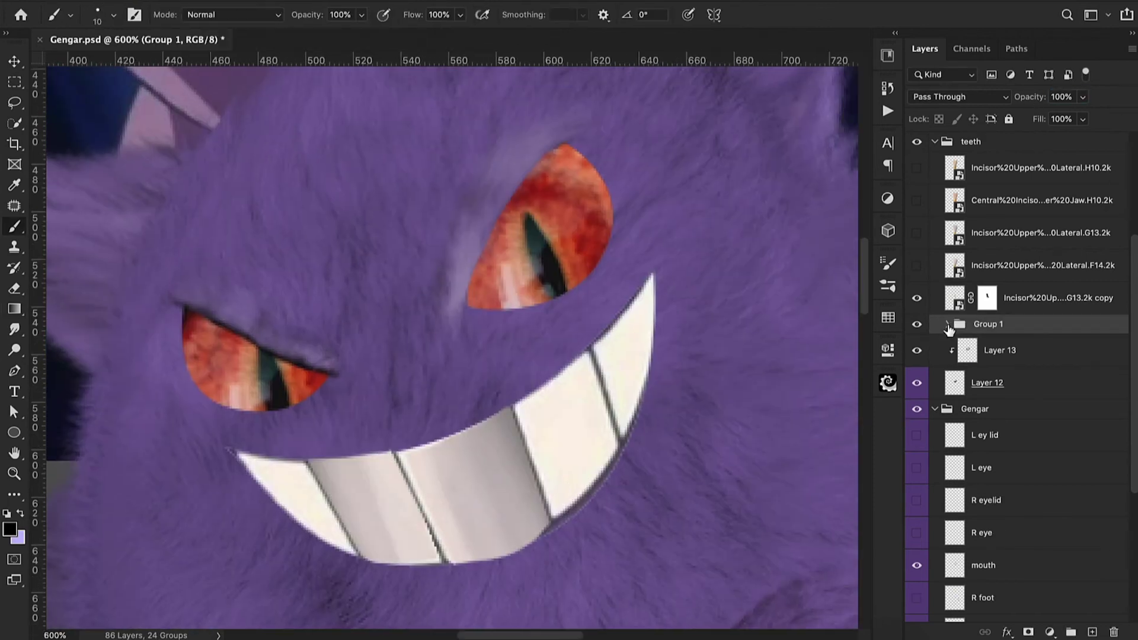
- Duplicate the Incisor Lateral G13 tooth again, show the copy, and flip it vertically
key("super+minus")
key("super+minus")
key("super+minus")
key("super+minus")
left_click(1029, 233)
key("super+j")
left_click(916, 233)
key("super+t")
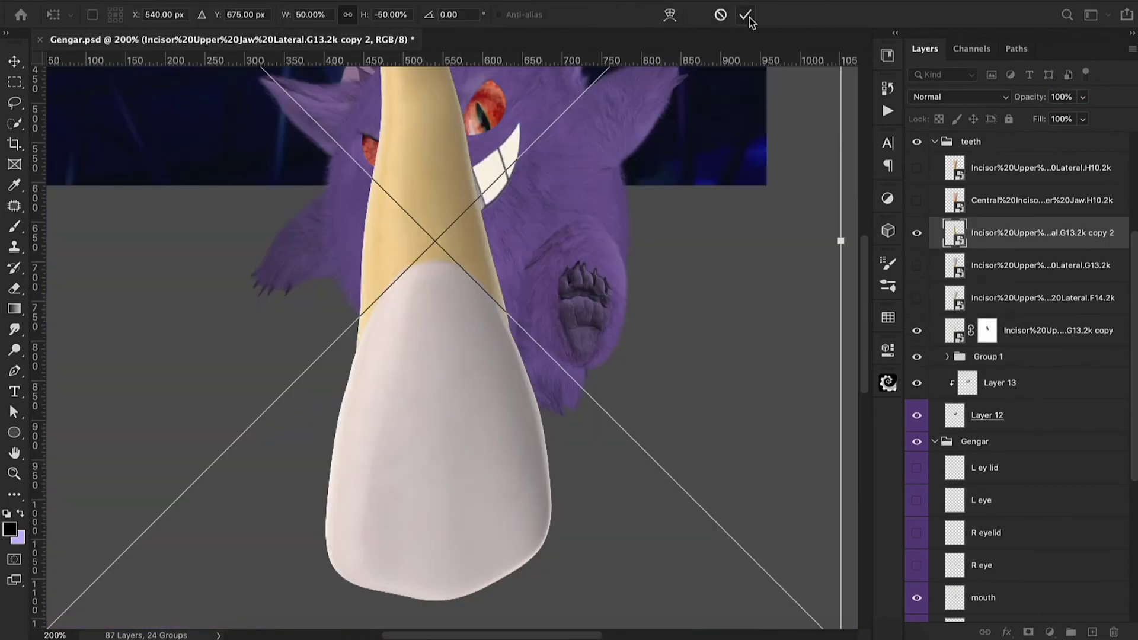
left_click(745, 14)
- Stack G13 copy 2 above the fitted teeth, set its opacity to 41%, and scale and tilt it over the next tooth
left_click_drag(1029, 233, 1029, 298)
key("4")
key("1")
key("super+t")
left_click_drag(841, 240, 574, 240)
scroll(452, 347, "up", 5)
left_click_drag(534, 504, 552, 373)
left_click_drag(349, 217, 415, 261)
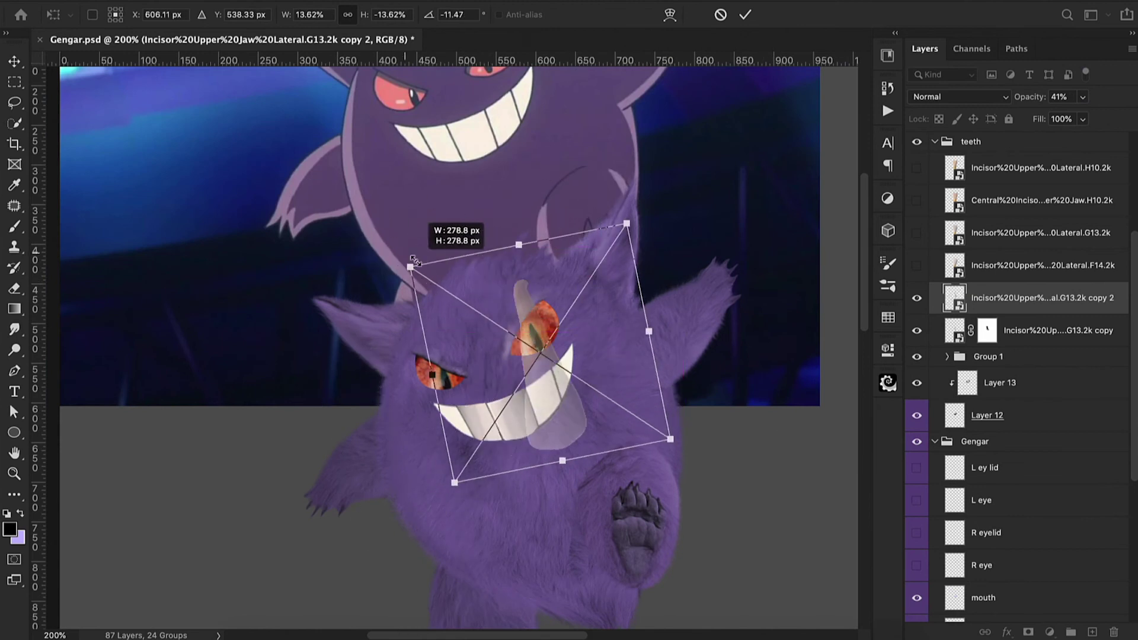
left_click_drag(591, 328, 579, 323)
key("Return")
- Mask out the root and overhang of G13 copy 2 around its cartoon tooth and restore full layer opacity
key("super+plus")
key("super+plus")
left_click_drag(578, 322, 373, 282)
left_click(1028, 632)
mouse_move(477, 406)
left_mouse_down()
mouse_move(446, 336)
mouse_move(408, 486)
left_mouse_up()
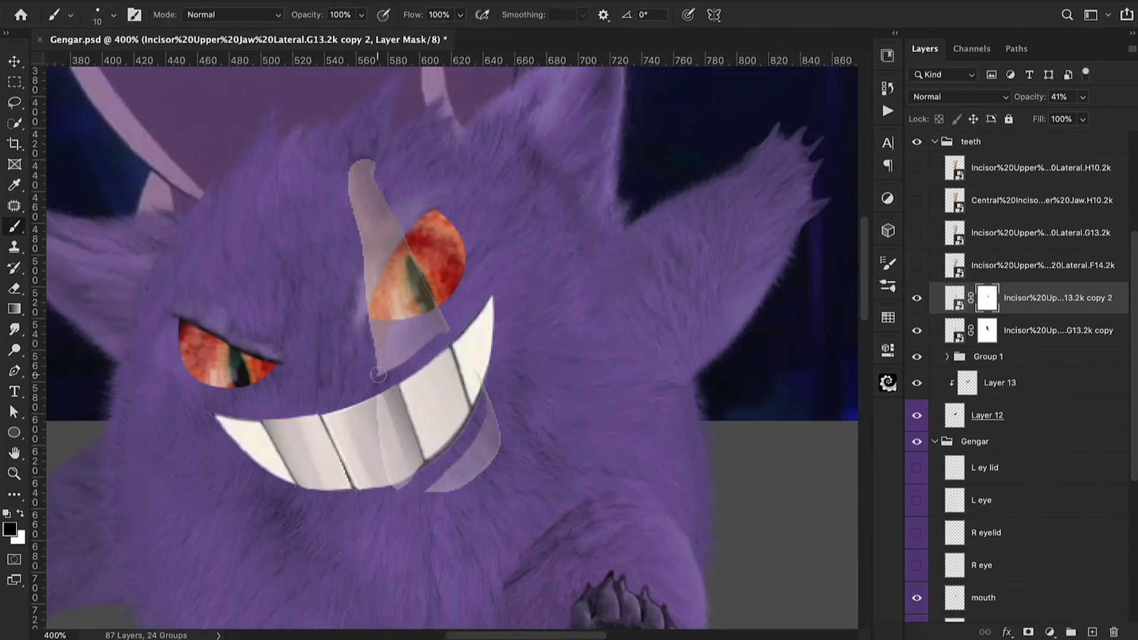
left_click_drag(378, 375, 487, 416)
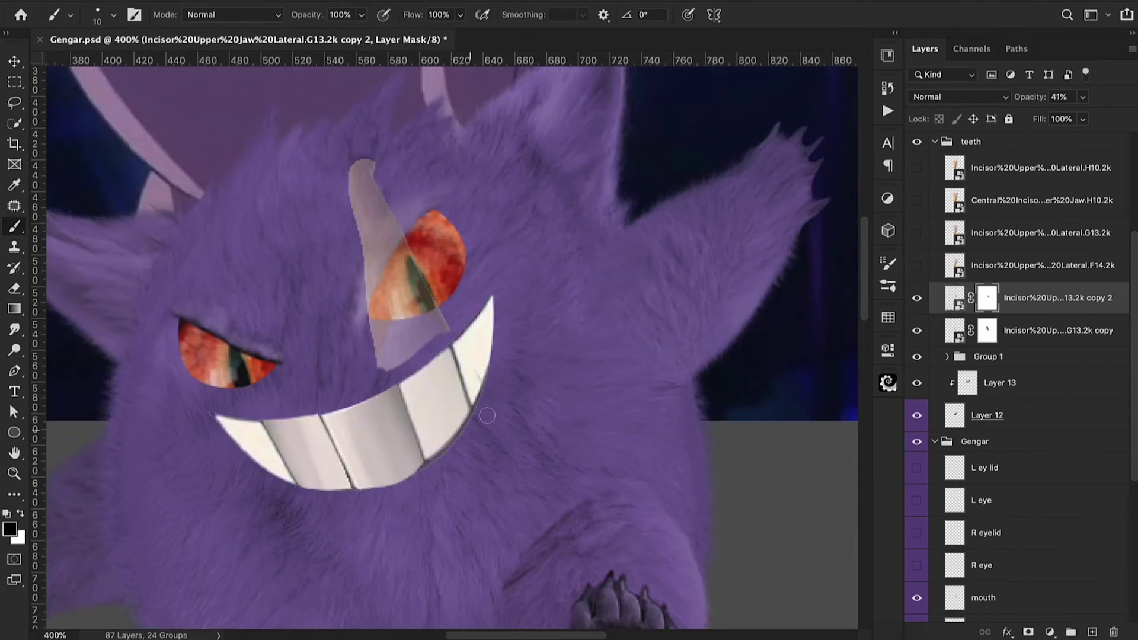
key("bracketright")
key("bracketright")
key("bracketright")
left_click_drag(361, 168, 433, 350)
left_click_drag(1029, 96, 1126, 112)
- Show the original Incisor Lateral F14 tooth and flip it horizontally
left_click(916, 233)
left_click(916, 233)
left_click(916, 265)
key("super+minus")
key("super+minus")
left_click(1008, 266)
key("super+t")
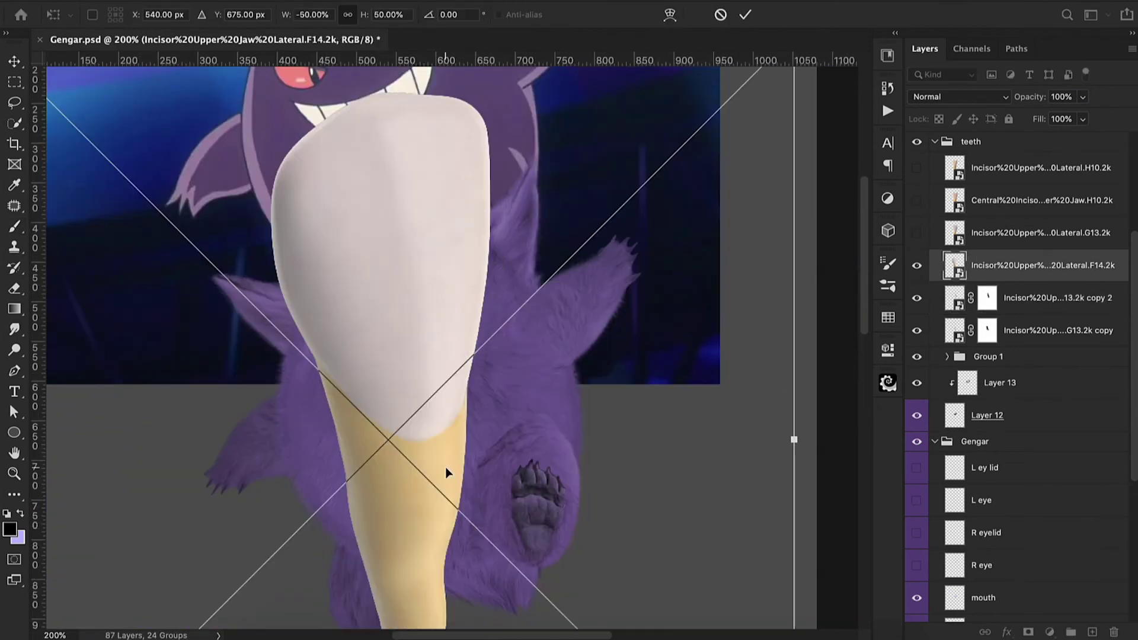
left_click_drag(456, 480, 551, 320)
key("Return")
- Duplicate the flipped F14 tooth, hide the original, and fit the copy at 39% opacity over the rightmost cartoon tooth
key("super+j")
left_click(916, 266)
key("3")
key("9")
key("super+t")
left_click_drag(557, 108, 477, 186)
left_click_drag(492, 178, 423, 131)
left_click_drag(387, 372, 378, 379)
key("Return")
- Mask away the F14 copy's root and excess beyond the right mouth corner, and adjust its layer opacity
left_click(1028, 632)
key("super+plus")
key("super+plus")
mouse_move(314, 380)
left_mouse_down()
mouse_move(374, 345)
mouse_move(374, 445)
mouse_move(418, 397)
left_mouse_up()
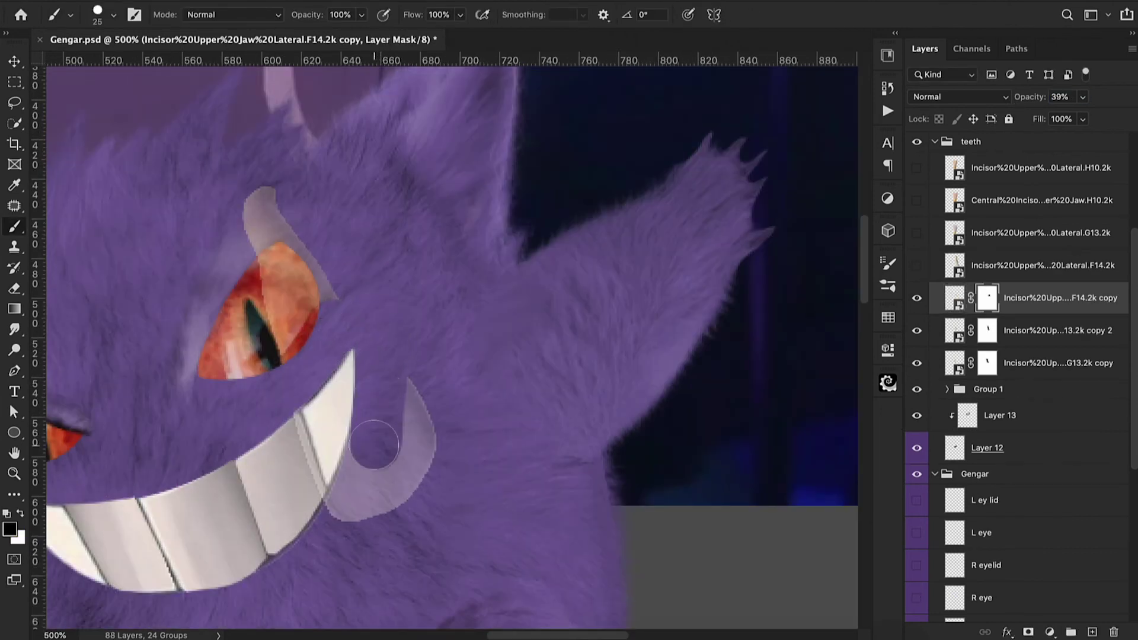
key("bracketleft")
key("bracketleft")
left_click_drag(320, 486, 292, 415)
left_click_drag(302, 272, 399, 407)
left_click_drag(371, 361, 408, 474)
key("super+minus")
key("super+minus")
mouse_move(1030, 96)
left_mouse_down()
mouse_move(1085, 97)
mouse_move(988, 107)
left_mouse_up()
- Duplicate the F14 tooth once more, hide the source, and scale, rotate and place the copy over the remaining tooth
left_click(917, 266)
left_click(1001, 265)
key("super+j")
left_click(917, 265)
left_click(1001, 301)
key("super+t")
left_click_drag(570, 231, 525, 185)
left_click_drag(527, 405, 548, 416)
left_click_drag(502, 396, 515, 437)
left_click_drag(578, 320, 570, 305)
left_click(745, 14)
- Mask out the parts of the last tooth copy outside the mouth and restore full layer opacity
left_click(1028, 632)
key("super+plus")
key("super+plus")
mouse_move(486, 439)
left_mouse_down()
mouse_move(392, 461)
mouse_move(401, 516)
mouse_move(388, 329)
left_mouse_up()
key("super+minus")
key("super+minus")
key("super+minus")
left_click_drag(1029, 97, 1126, 102)
- Hide the cartoon teeth on Layer 13, group the fitted tooth layers, and place that group directly above Layer 12
left_click(917, 448)
left_click(1046, 396, "shift")
key("super+g")
left_click_drag(1019, 292, 1010, 356)
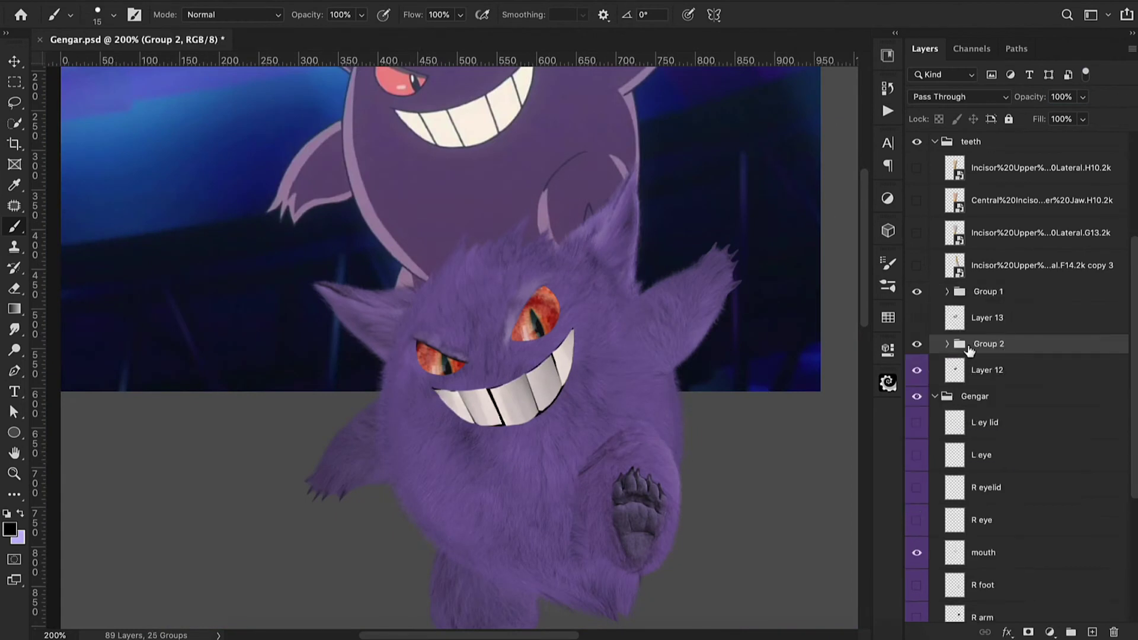
- Mask Group 2 to the outline of Layer 12 and delete the unneeded Group 1
left_click(956, 368, "super")
left_click(1027, 632)
left_click(918, 322)
left_click(919, 322)
left_click(946, 292)
left_click_drag(963, 320, 963, 382)
key("BackSpace")
left_click(989, 330)
- Transform Group 2 to enlarge the fitted teeth slightly and reposition them over the mouth
key("super+t")
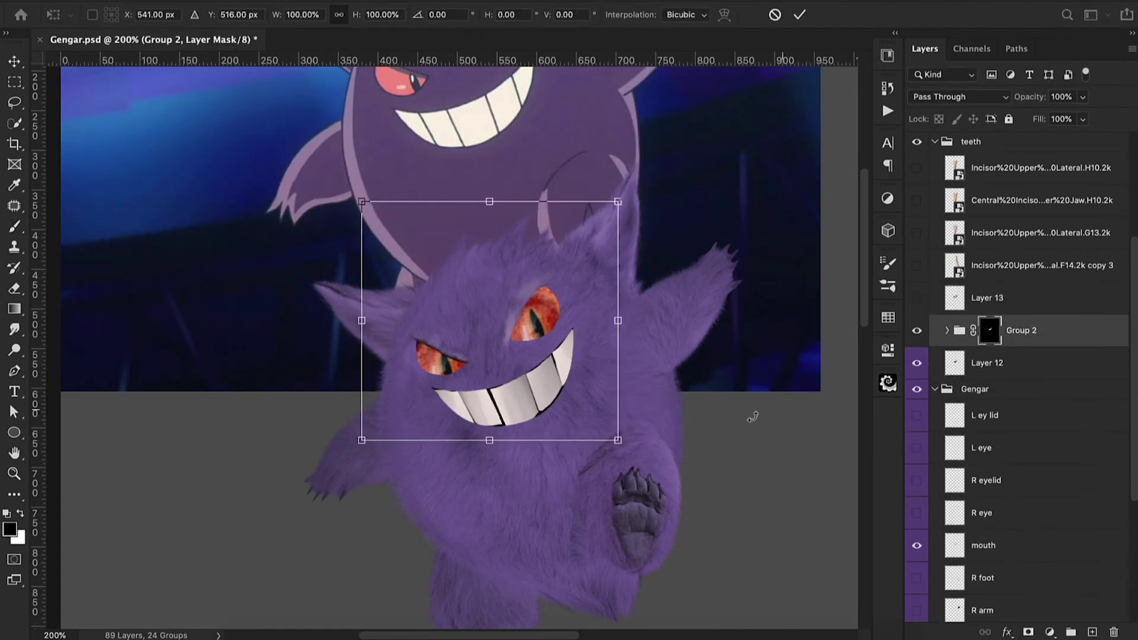
left_click_drag(617, 439, 628, 450)
left_click_drag(591, 424, 589, 417)
key("Return")
- Within the Layer 12 outline, reveal more of the F14 copy tooth on its mask to close the dark gap beside it
left_click(957, 362, "super")
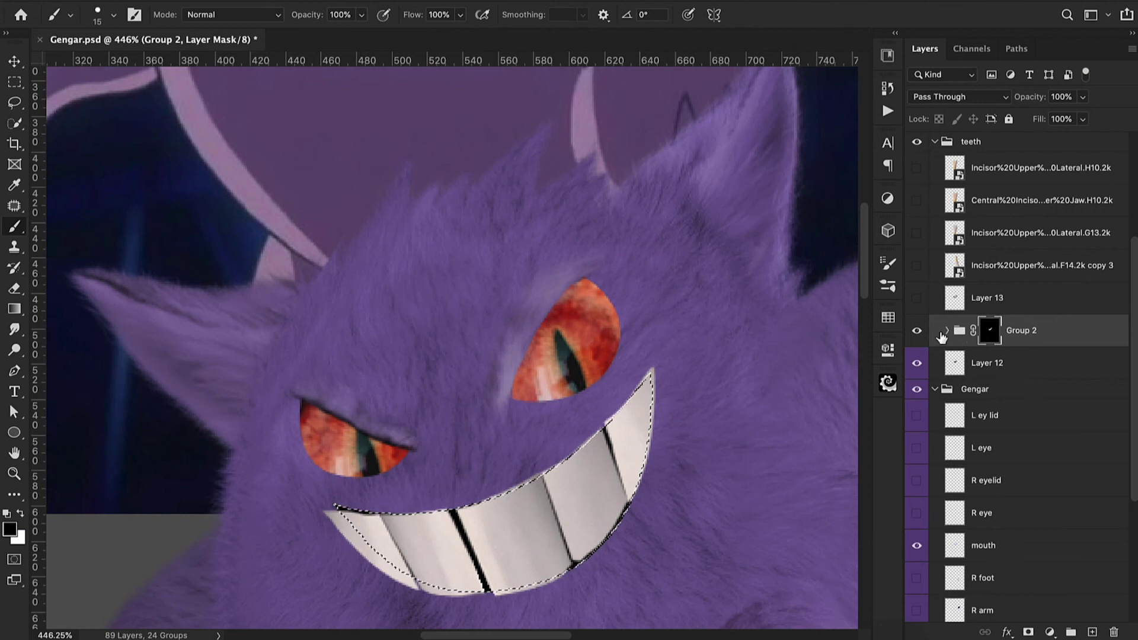
left_click(945, 332)
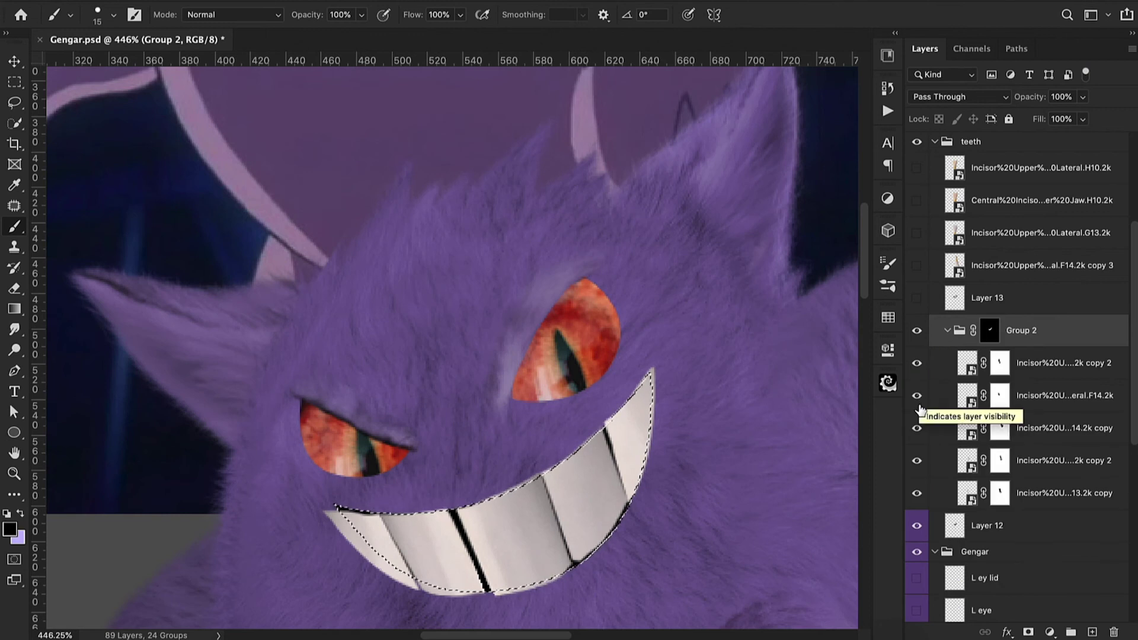
left_click(1000, 428)
key("x")
key("bracketleft")
key("bracketleft")
left_click_drag(605, 428, 626, 496)
left_click(917, 365)
- Group the F14 copy 2 tooth temporarily, deselect the mouth outline, nudge the tooth's shape and position, and ungroup it
left_click(999, 363)
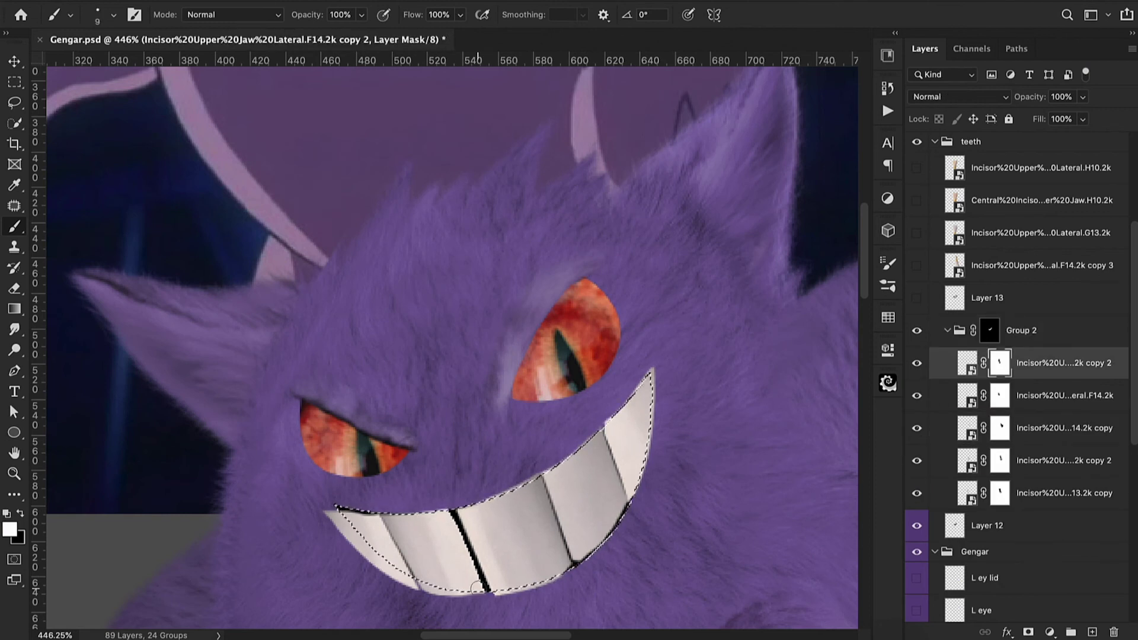
key("super+g")
key("super+d")
key("super+t")
left_click_drag(486, 439, 491, 439)
left_click_drag(519, 355, 520, 360)
left_click_drag(422, 357, 426, 356)
key("Return")
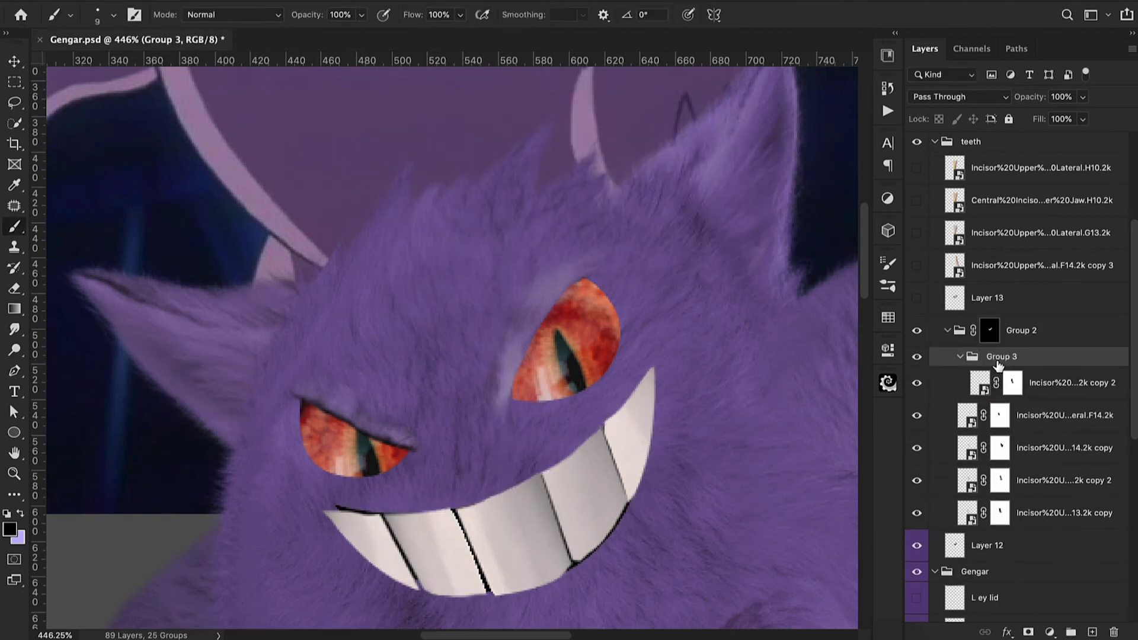
key("super+shift+g")
- Reorder the tooth layers inside Group 2 so the F14 tooth is on top, and activate that tooth's mask
left_click_drag(1001, 427, 972, 504)
left_click_drag(934, 434, 942, 474)
left_click(946, 331)
left_click(946, 331)
left_click(972, 362)
left_click(1000, 362)
key("d")
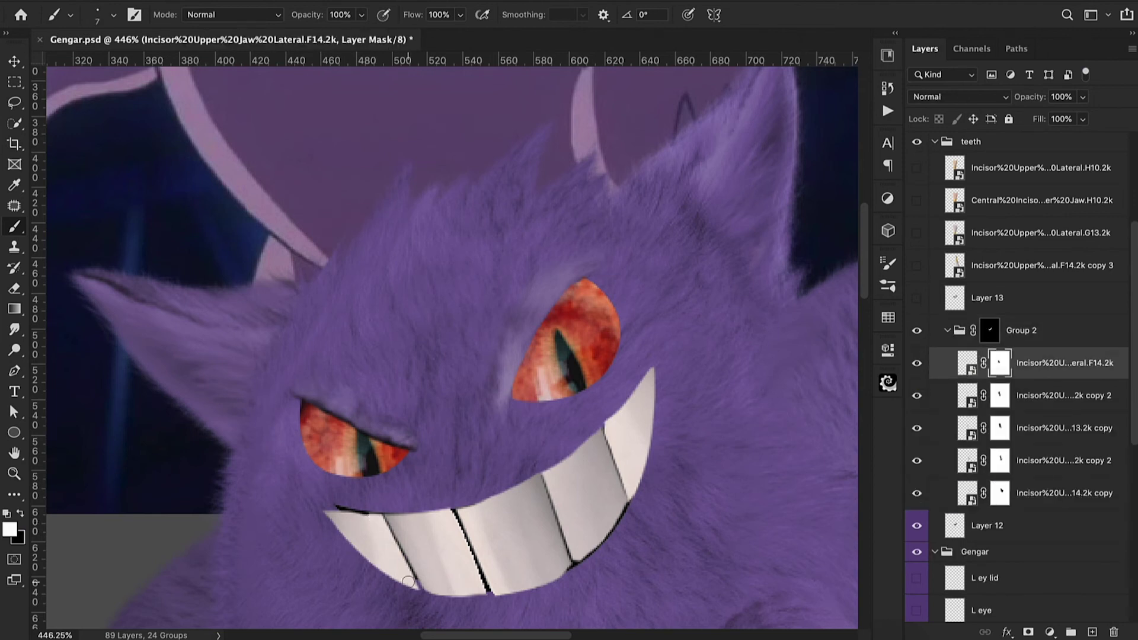
- Lower Group 2's opacity to 62% and transform the teeth to fit the mouth opening
left_click(946, 330)
key("6")
key("2")
key("super+t")
left_click_drag(664, 328, 620, 296)
left_click_drag(748, 308, 745, 300)
key("super+minus")
left_click_drag(681, 540, 693, 552)
left_click_drag(770, 551, 768, 573)
key("ctrl+minus")
left_click(799, 14)
left_click(990, 333)
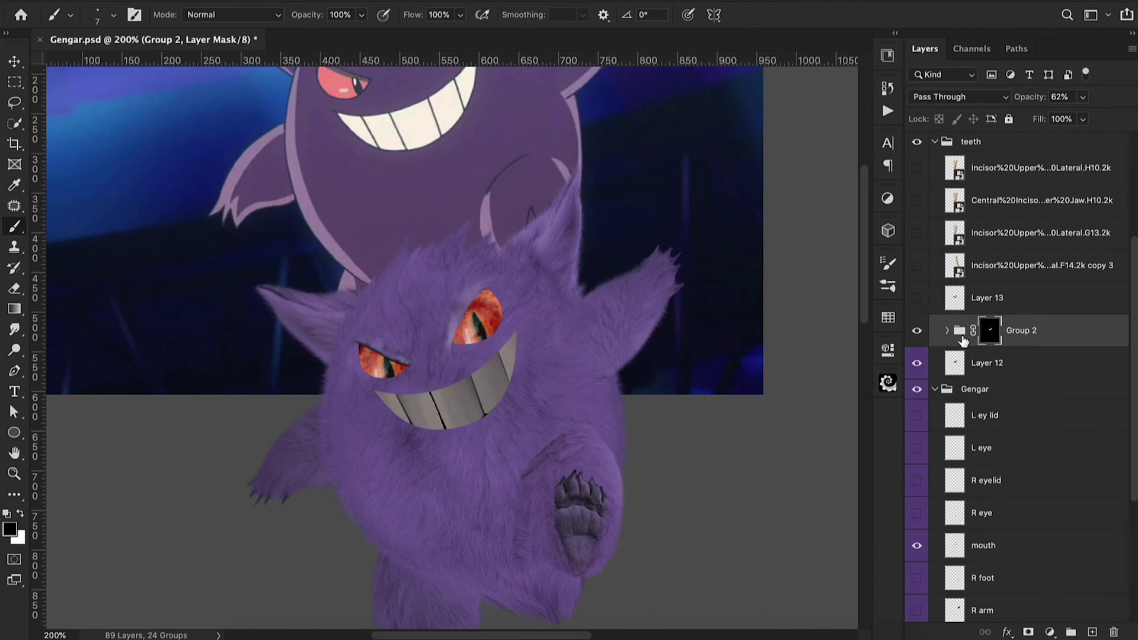
- Rename Group 2 as Teeth and restore its opacity to 100%
double_click(1021, 331)
type("Teeth")
key("Return")
left_click_drag(1028, 101, 1098, 106)
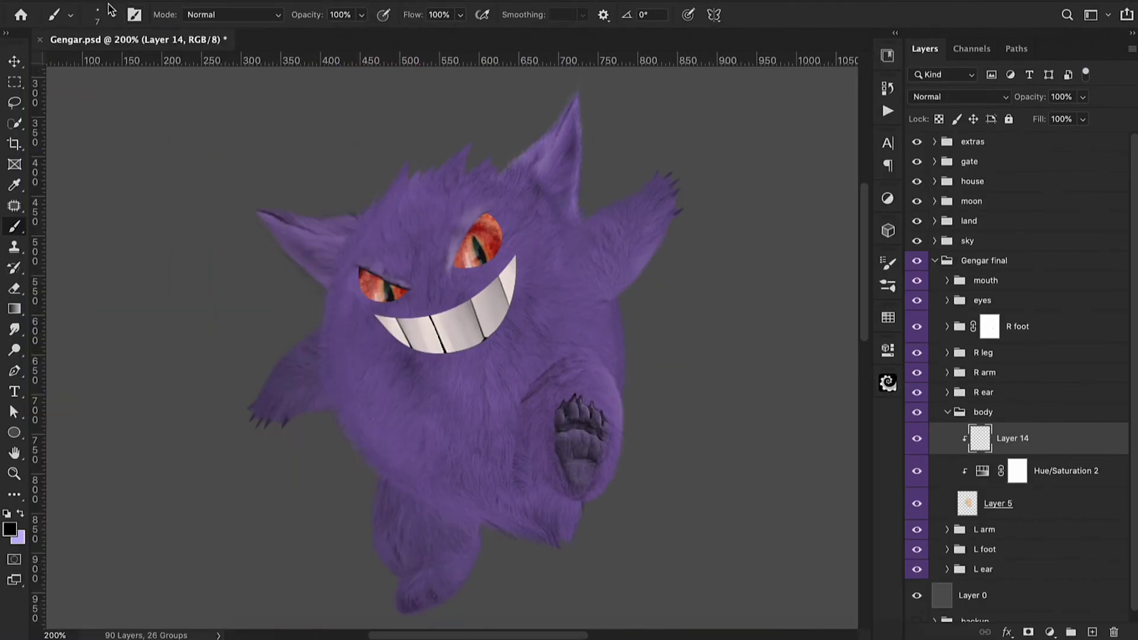
- Paint soft black shading over the body on Layer 14 with a 10% opacity brush sized up to 70, and compare before and after
left_click(97, 15)
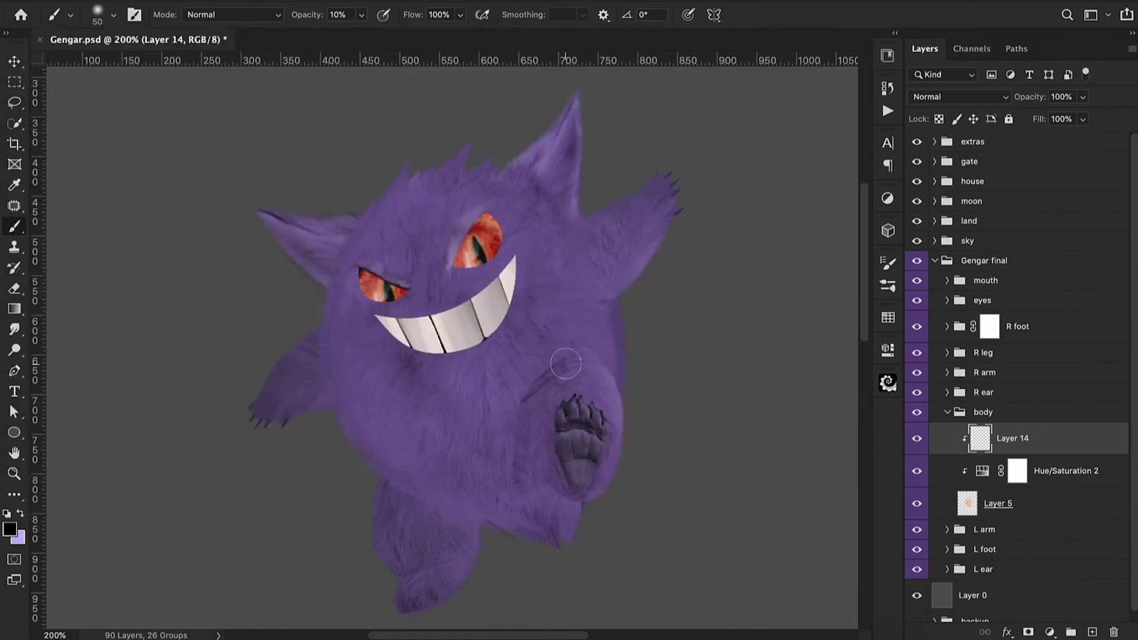
key("bracketright")
key("bracketright")
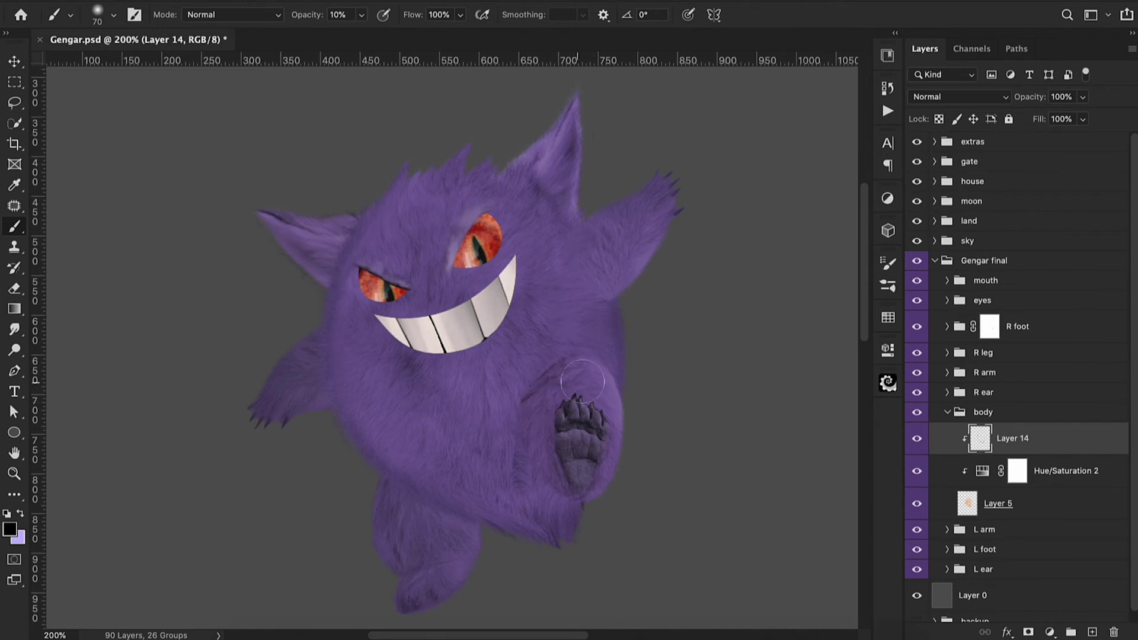
left_click(916, 439)
left_click(916, 439)
- Hide the R leg group, duplicate Layer 5 with its Hue/Saturation 2 adjustment, and merge the two copies
left_click(916, 352)
key("ctrl+plus")
left_click(1017, 505)
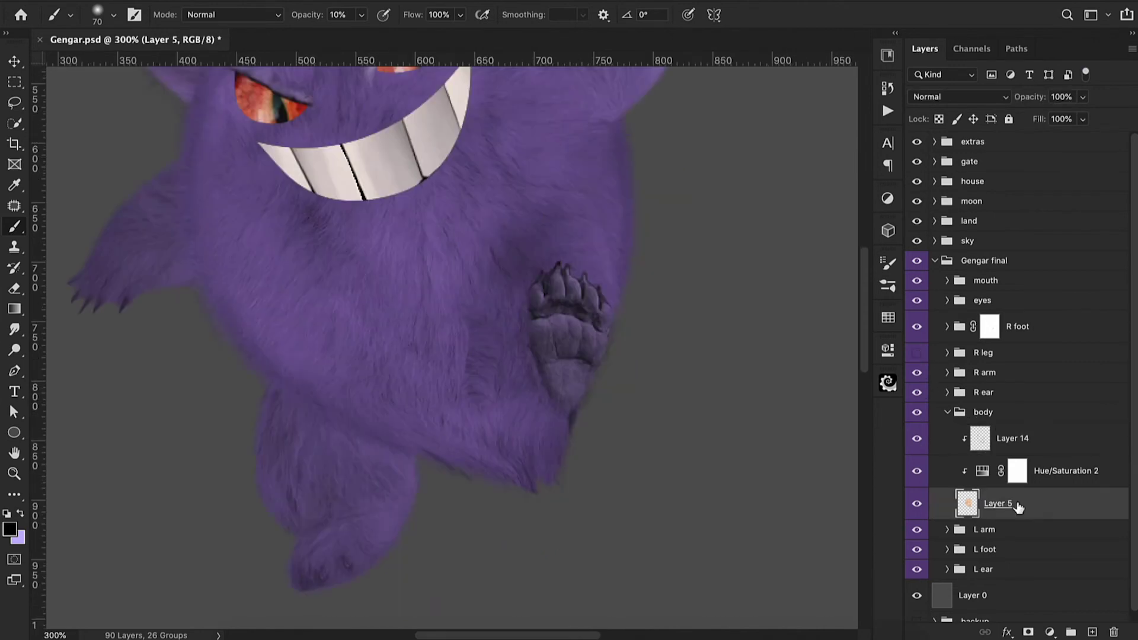
left_click(1048, 472, "shift")
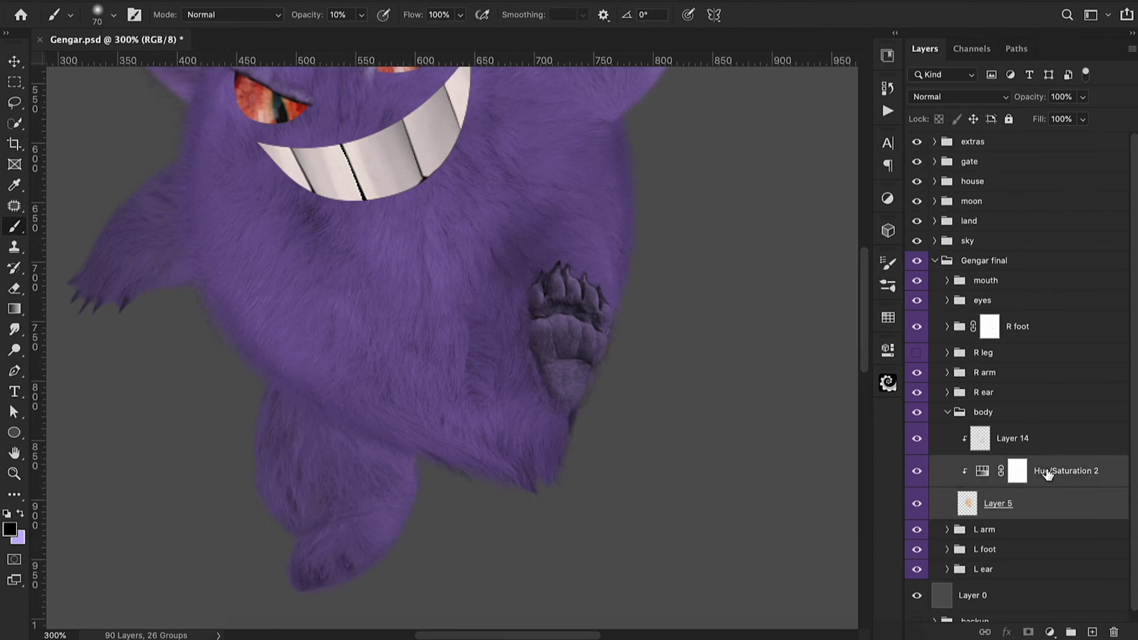
key("ctrl+j")
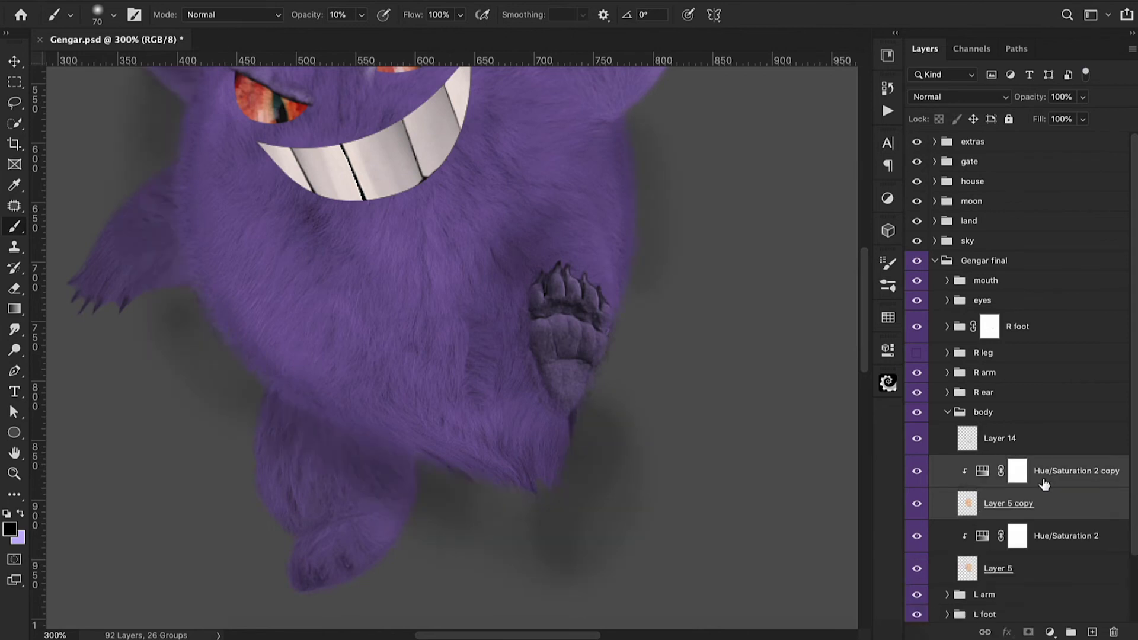
key("ctrl+e")
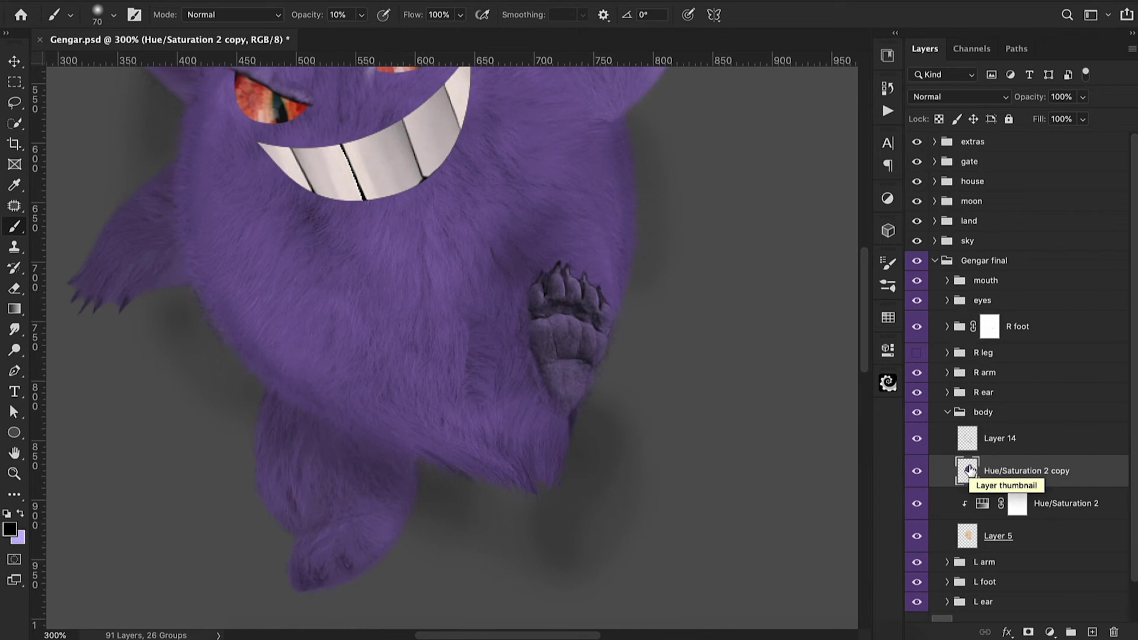
- Copy a lassoed fur patch from the merged body copy to a new layer and transform it over the lower body
key("l")
mouse_move(354, 298)
left_mouse_down()
mouse_move(406, 422)
mouse_move(460, 360)
mouse_move(354, 298)
left_mouse_up()
key("ctrl+j")
left_click(917, 503)
key("ctrl+t")
left_click_drag(425, 353, 494, 376)
left_click_drag(642, 427, 646, 412)
key("Return")
- Arrange the fur patch and shading layers as clipped layers above Hue/Saturation 2, and rename the shading layer S
mouse_move(1010, 477)
left_mouse_down()
mouse_move(1015, 497)
mouse_move(984, 430)
left_mouse_up()
left_click(965, 487, "alt")
left_click(965, 487, "alt")
double_click(1000, 470)
type("S")
key("Return")
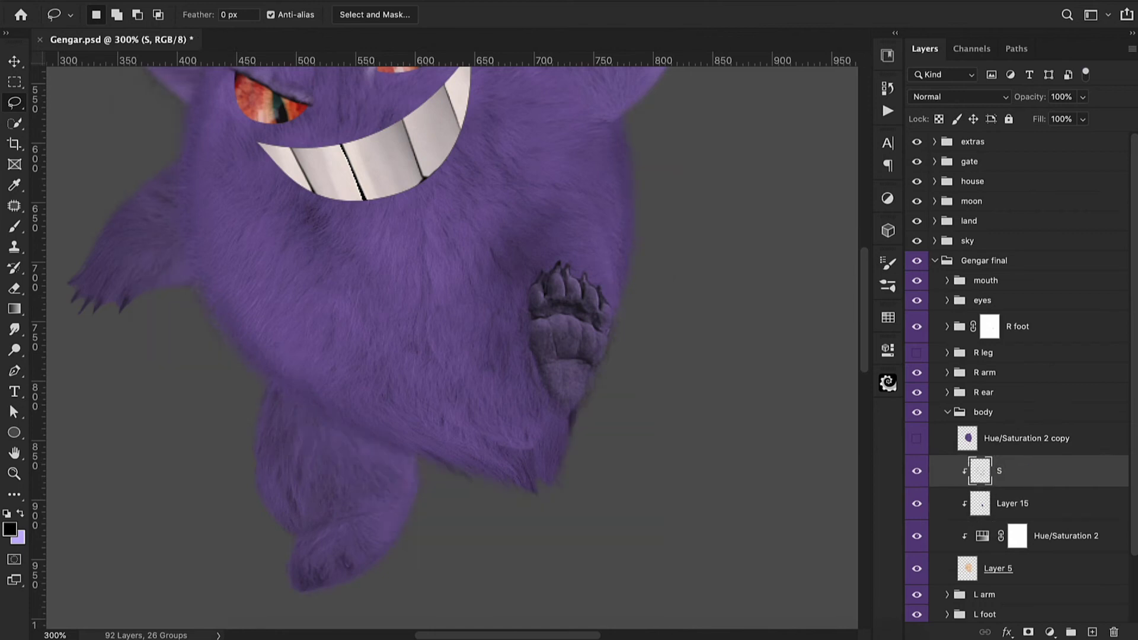
- Add a layer mask to Layer 15 and blend the fur patch's edges with a smaller soft brush
left_click(1024, 507)
left_click(1028, 632)
key("b")
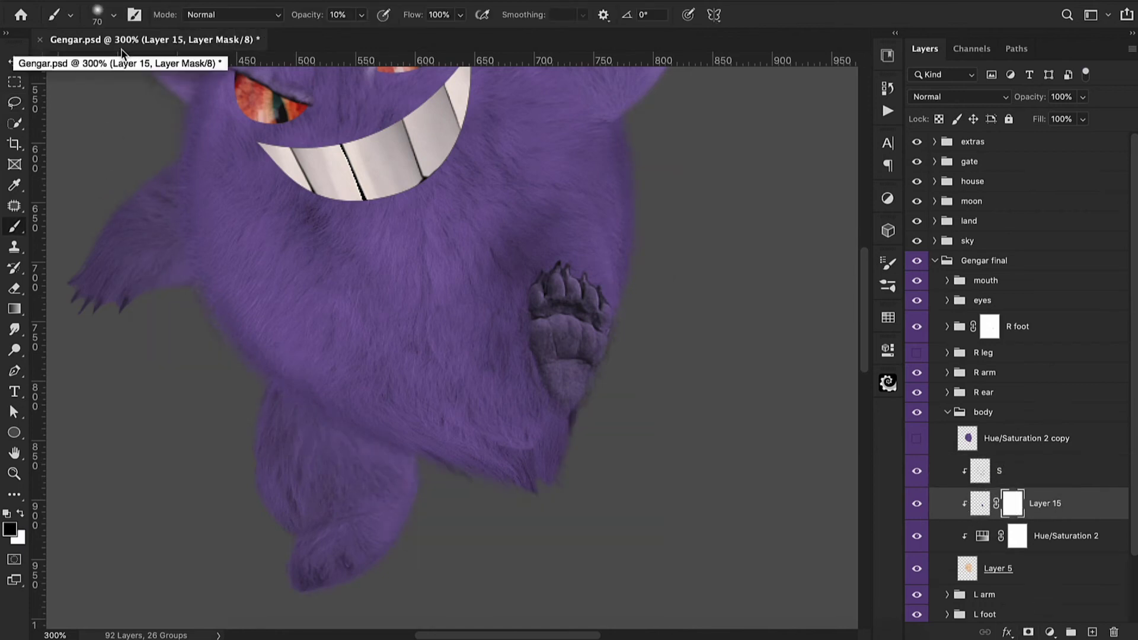
key("[")
key("[")
key("3")
mouse_move(474, 298)
left_mouse_down()
mouse_move(424, 317)
mouse_move(480, 439)
left_mouse_up()
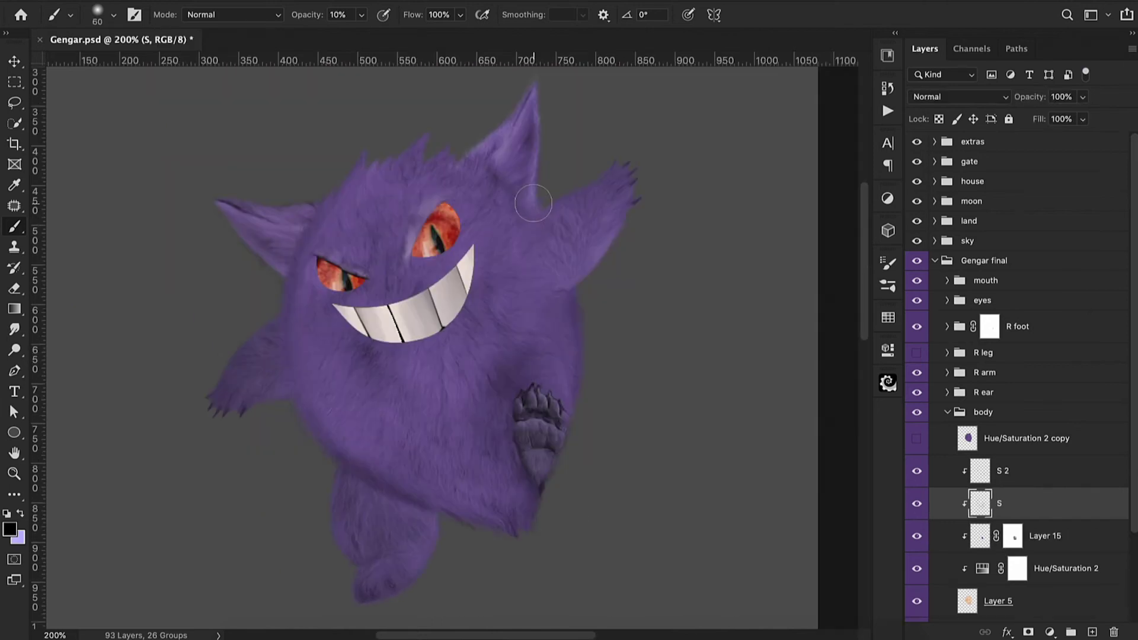
- Paint soft shadows on layer S around the ears, arm and body edges at 10% opacity, reducing the brush from 60 to 30
mouse_move(533, 203)
left_mouse_down()
mouse_move(541, 283)
mouse_move(570, 294)
mouse_move(560, 294)
mouse_move(577, 321)
left_mouse_up()
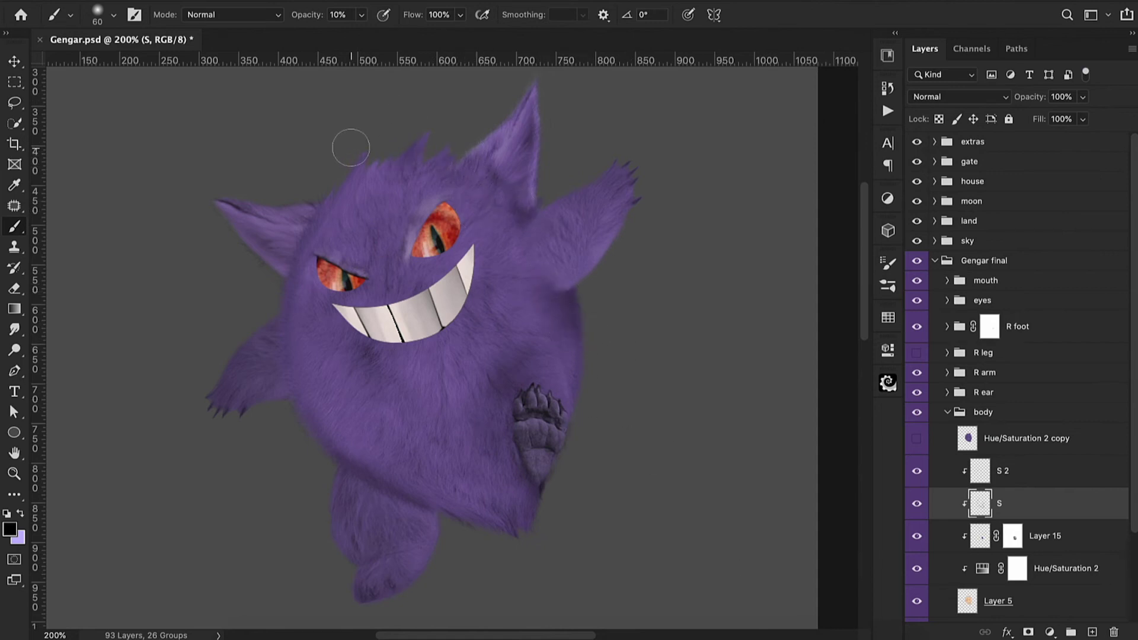
left_click_drag(470, 172, 493, 181)
key("bracketleft")
key("bracketleft")
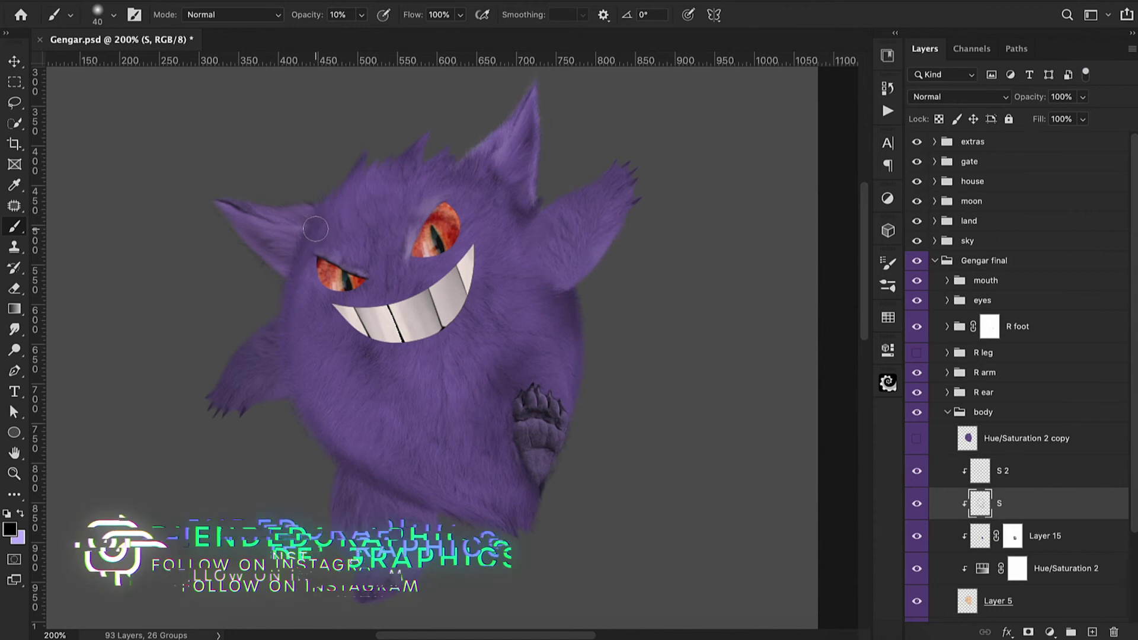
scroll(360, 242, "down", 1)
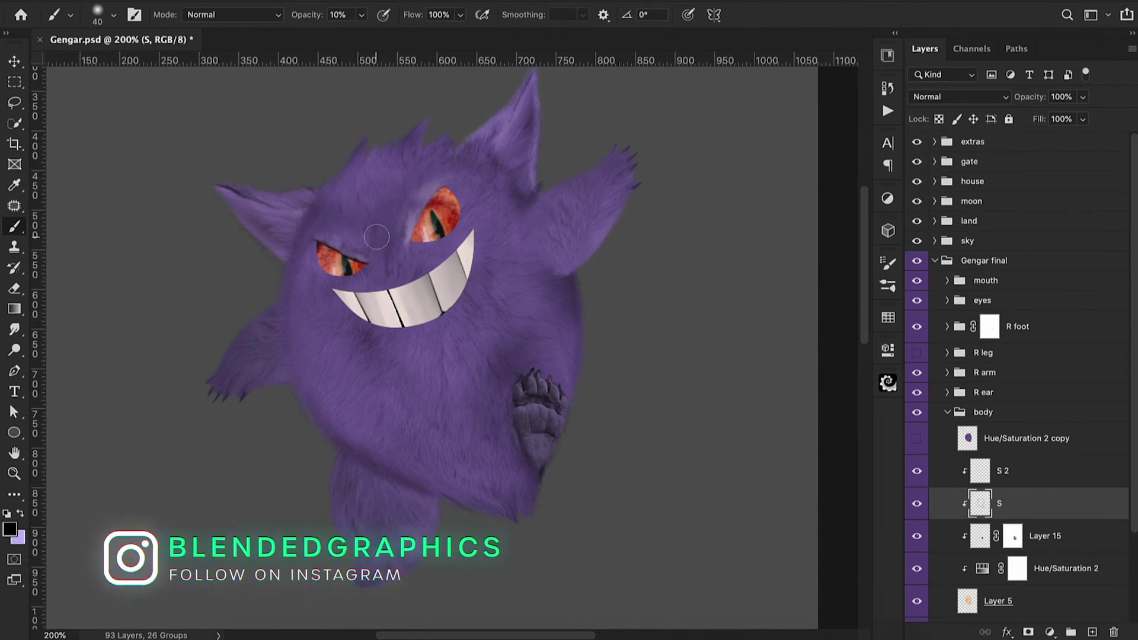
key("bracketleft")
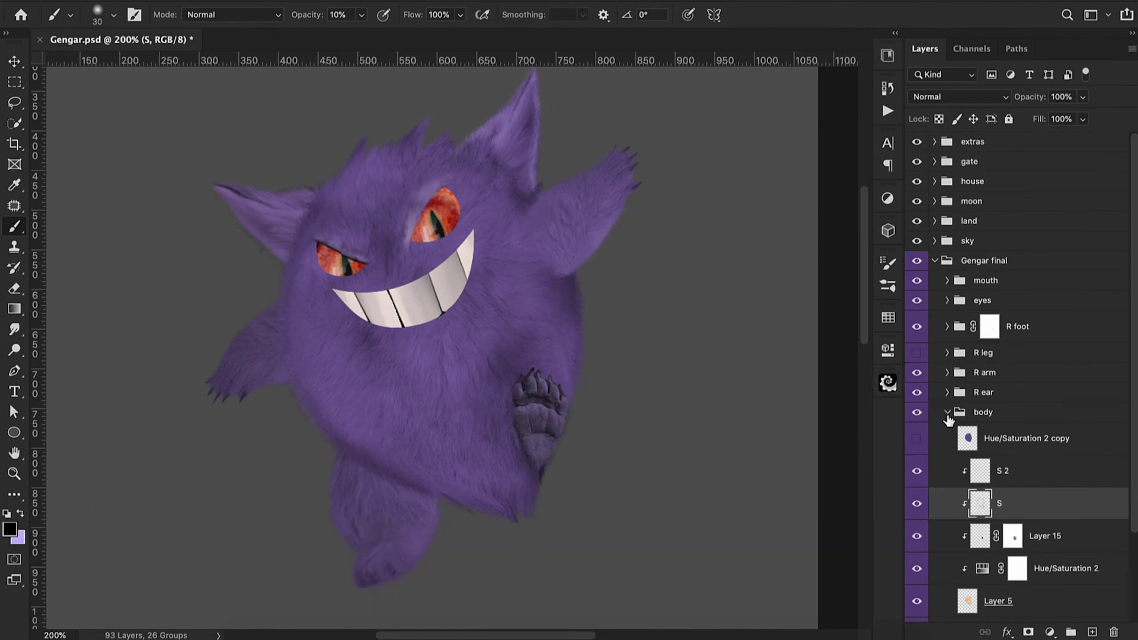
- Adjust the R eyelid's Hue/Saturation 11, setting lightness to -37 and reducing saturation to blend with the body fur
left_click(947, 302)
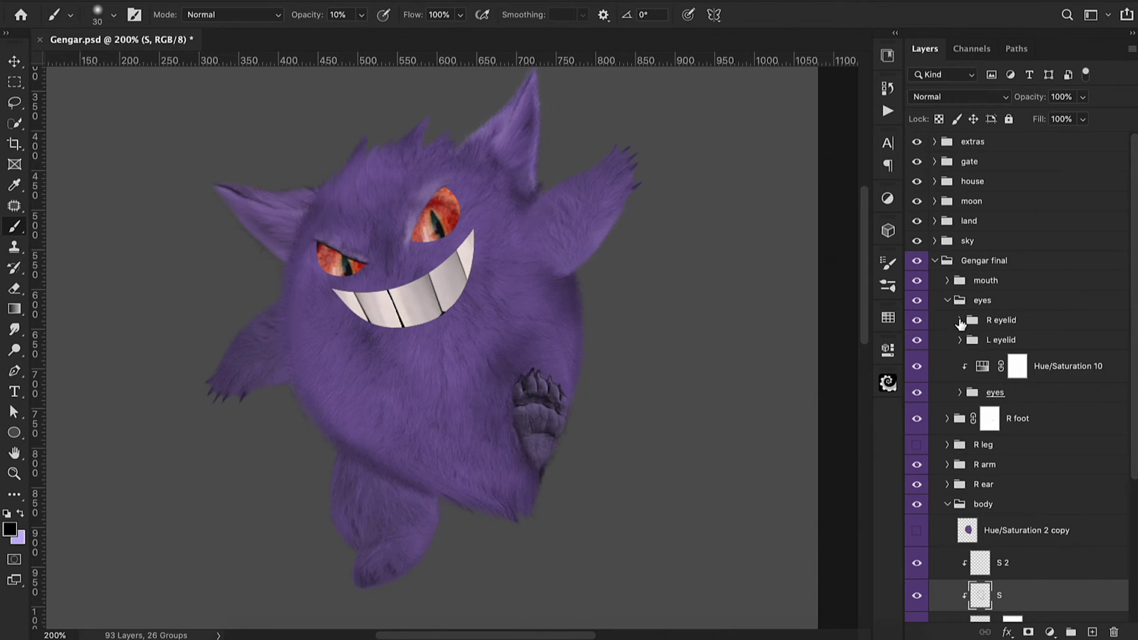
left_click(960, 320)
left_click(995, 347)
left_click_drag(694, 489, 719, 522)
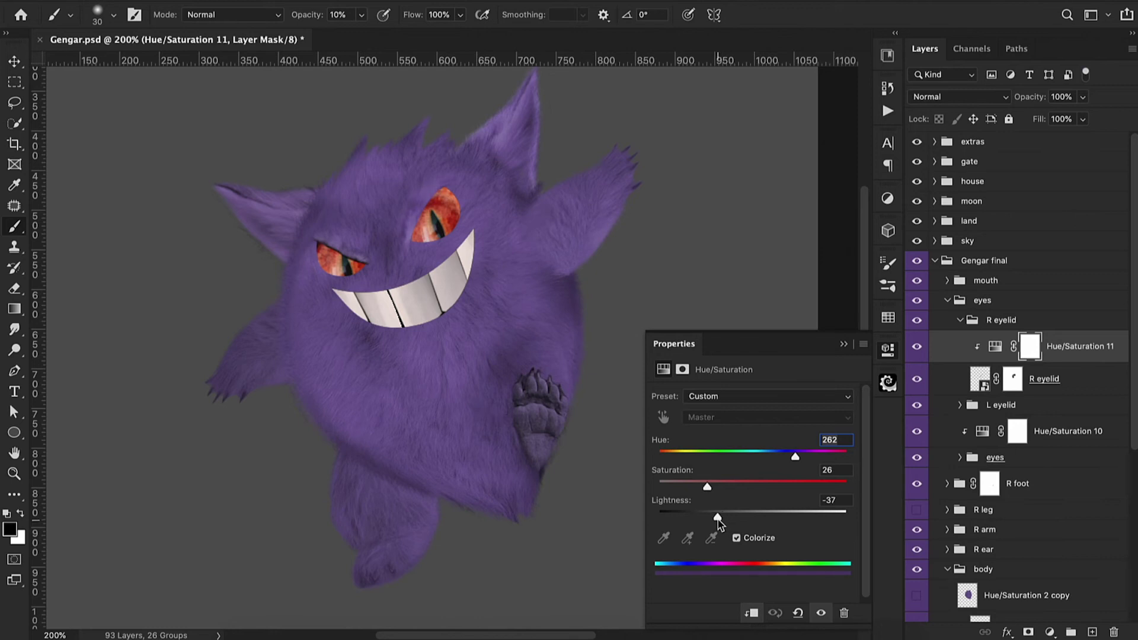
left_click_drag(705, 482, 693, 487)
left_click(846, 344)
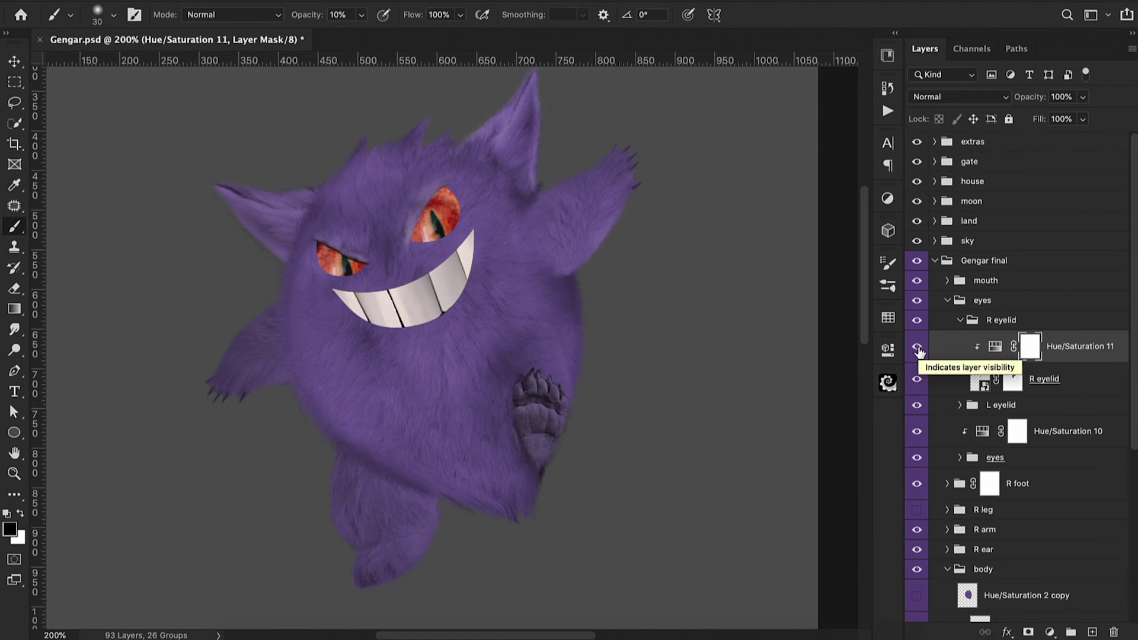
left_click(960, 320)
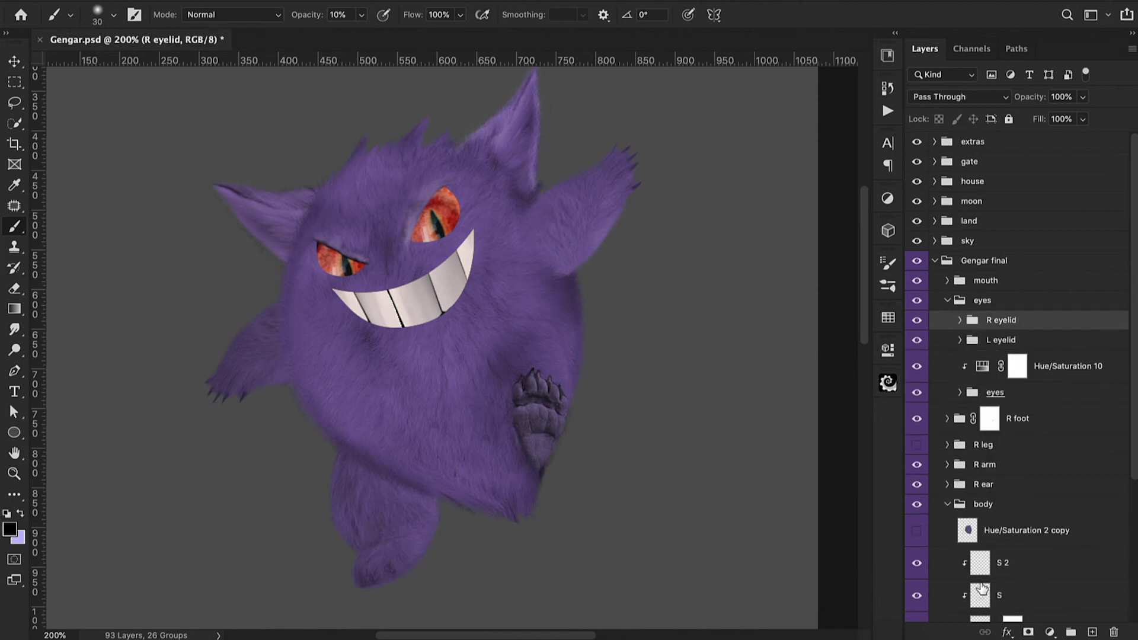
- Shade the face on layer S, darken around the eyes on S 2, and rename S 2 as eye shadow
left_click(1007, 595)
mouse_move(315, 285)
left_mouse_down()
mouse_move(419, 269)
mouse_move(475, 242)
mouse_move(394, 281)
mouse_move(485, 204)
mouse_move(453, 228)
left_mouse_up()
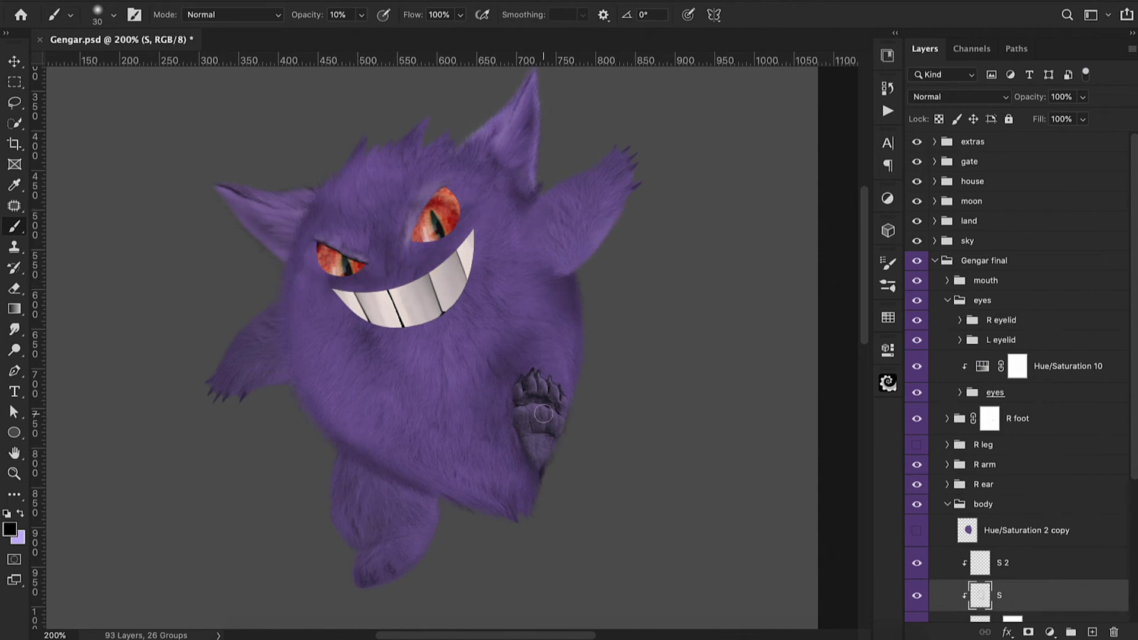
key("alt+bracketright")
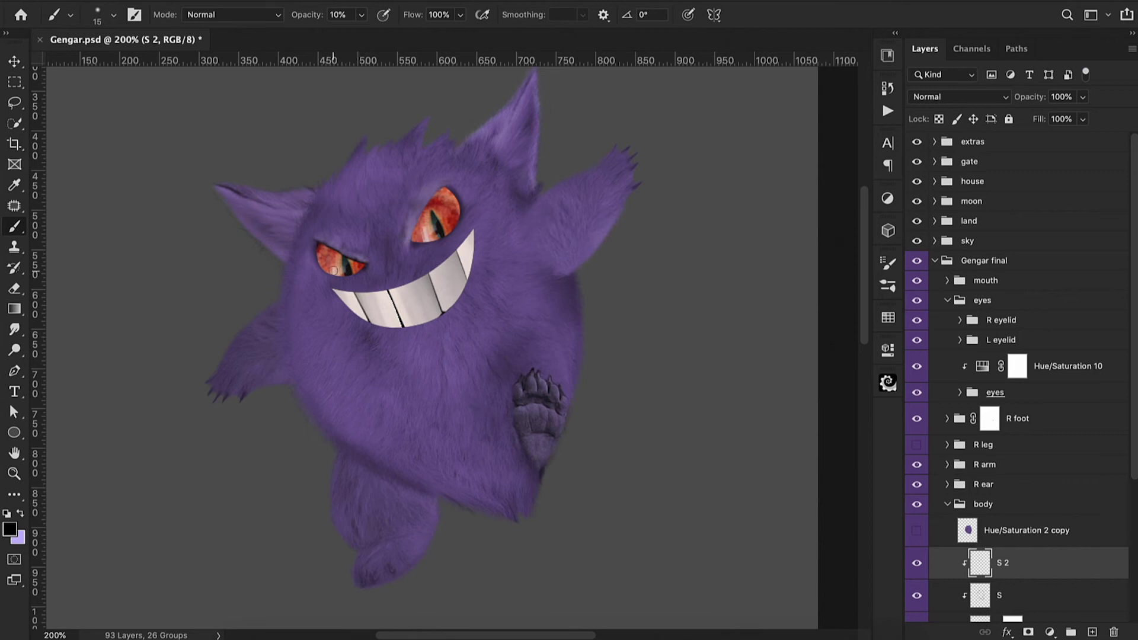
scroll(646, 349, "right", 2)
double_click(1003, 563)
type("eye shadow")
key("Return")
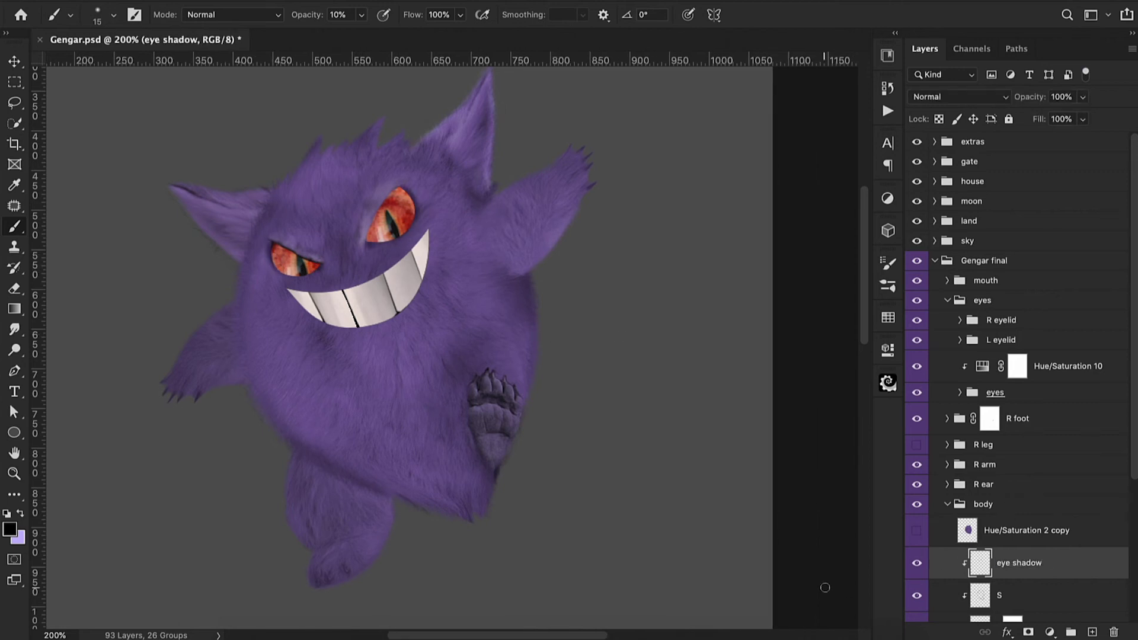
- Add a new layer clipped above eye shadow, paint a dark shadow around the mouth, and name the layer lip shadow
left_click(1093, 632)
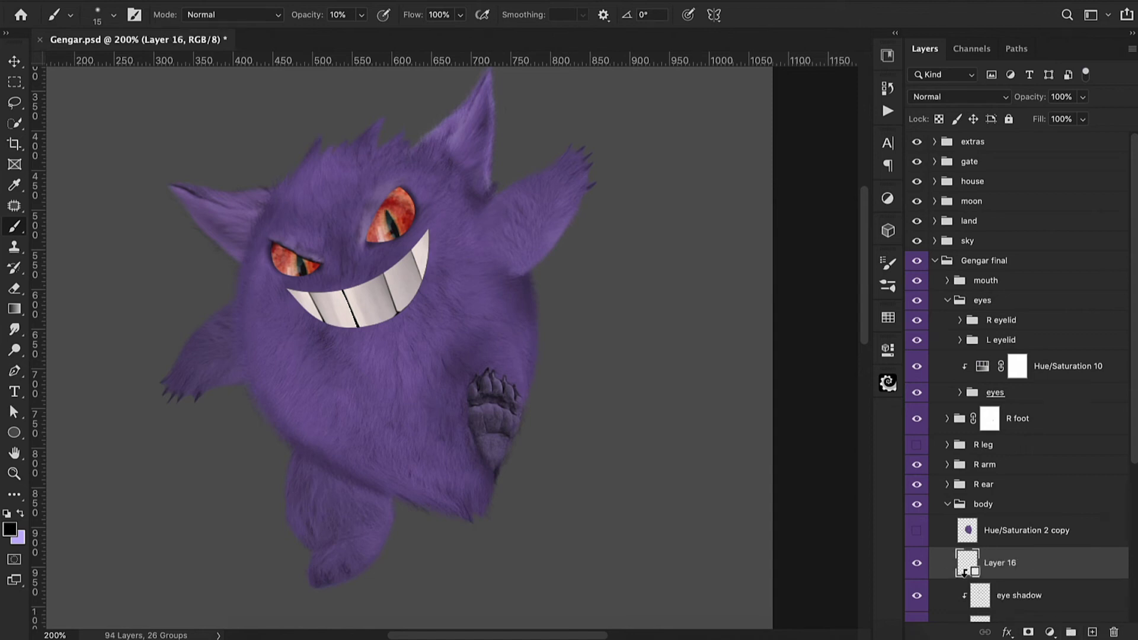
key("2")
key("bracketright")
key("bracketright")
key("bracketright")
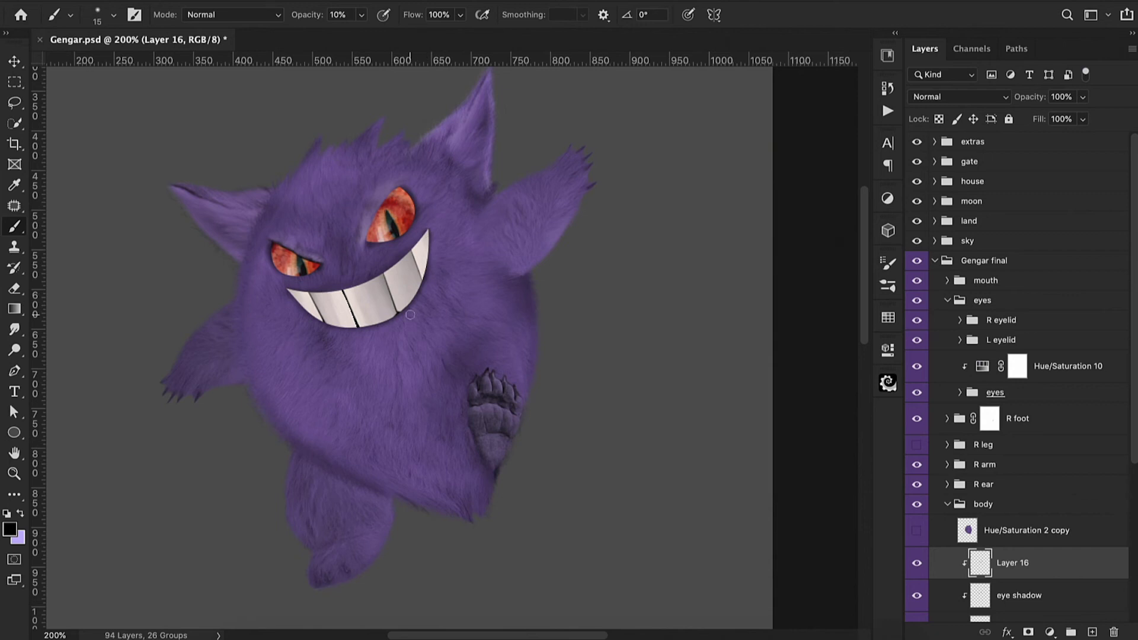
key("ctrl+minus")
double_click(1007, 564)
type("lip shadow")
key("Return")
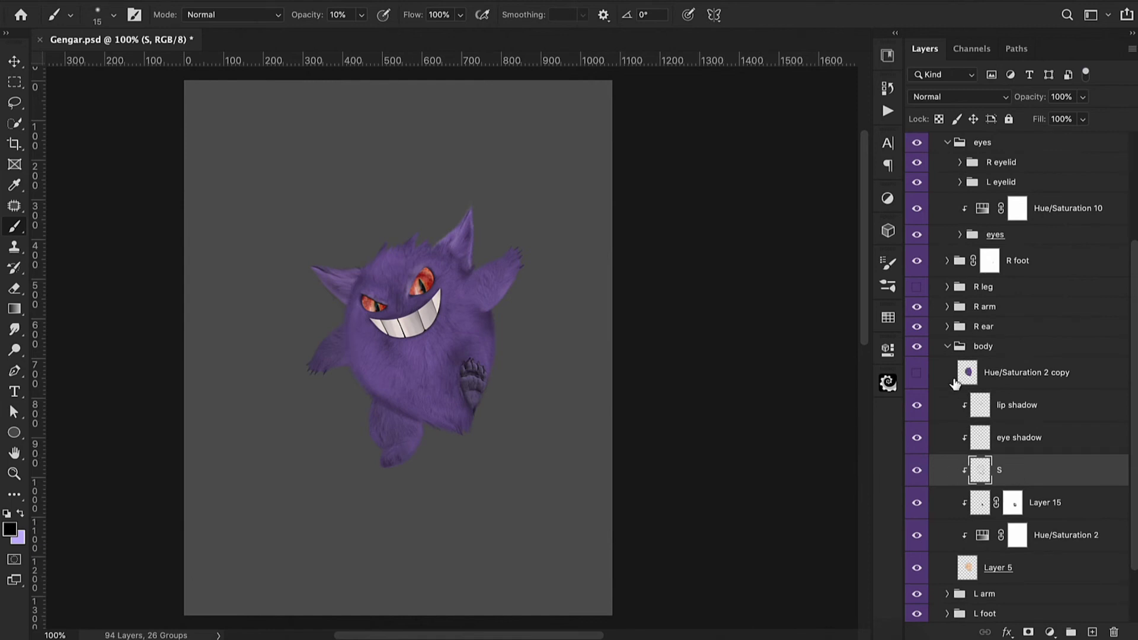
- Delete the hidden Hue/Saturation 2 copy layer and collapse the body group
left_click(1016, 379)
key("Delete")
left_click(947, 347)
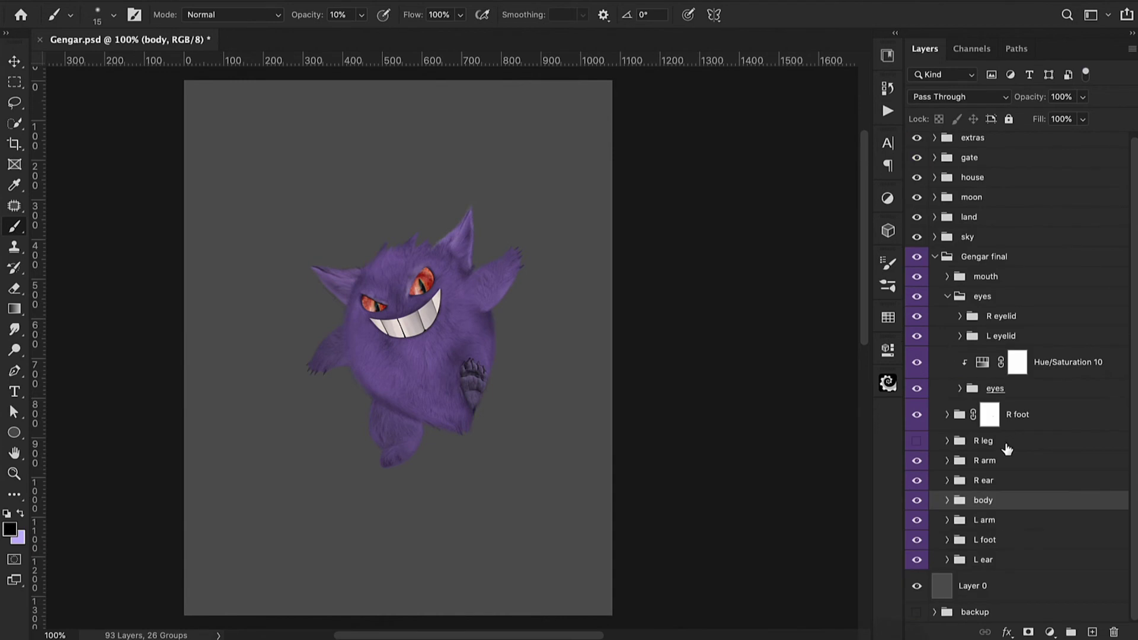
- Show the R leg group and adjust its Hue/Saturation 8 hue to 260
left_click(917, 440)
left_click(947, 440)
double_click(983, 467)
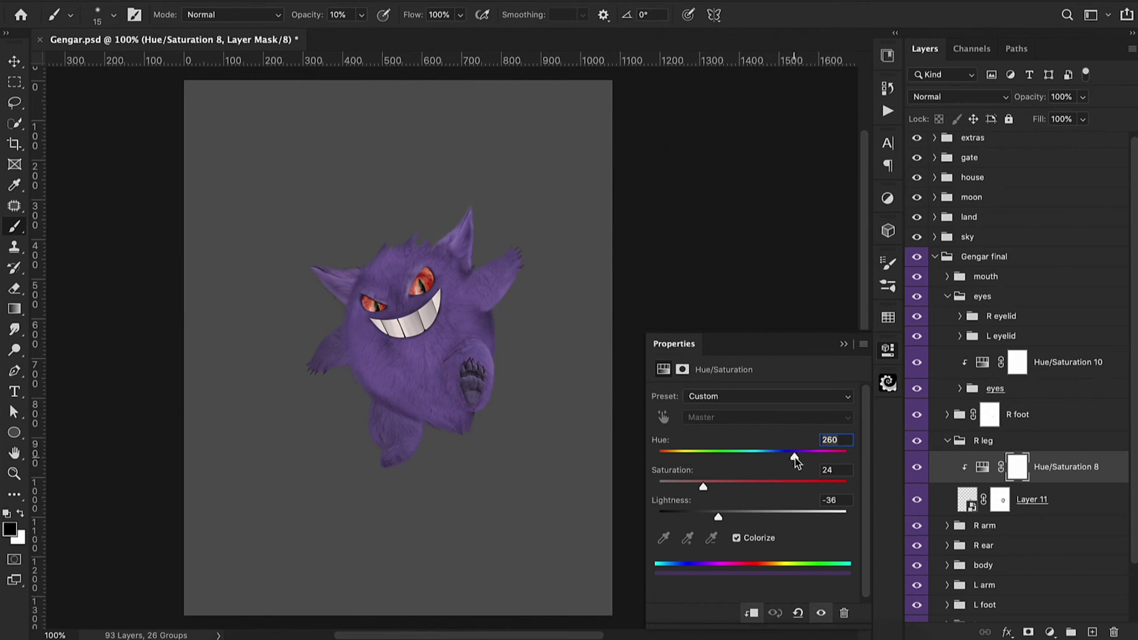
left_click(844, 344)
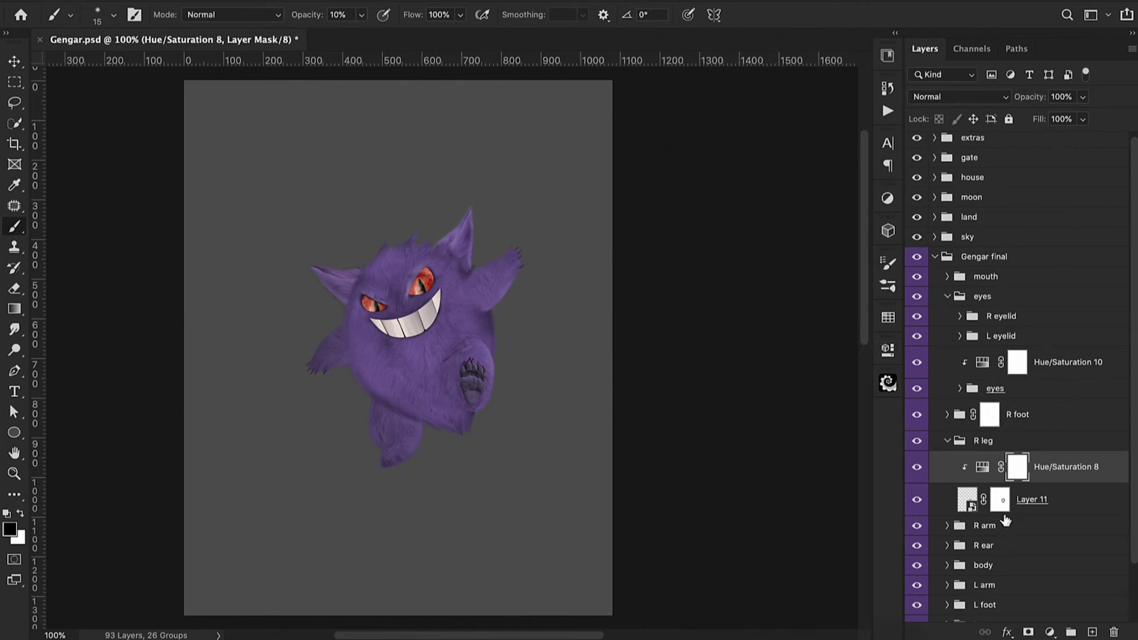
- Add a new layer clipped above Hue/Saturation 8 in the R leg group and name it S
left_click(1093, 632)
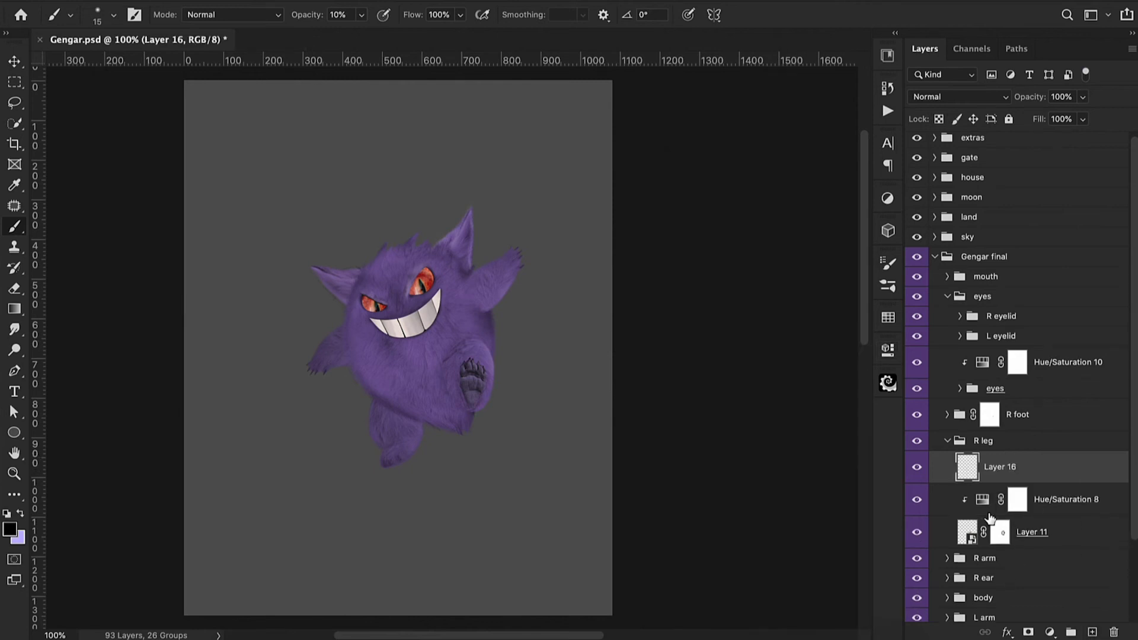
left_click(967, 477, "alt")
double_click(1000, 466)
type("S")
key("Return")
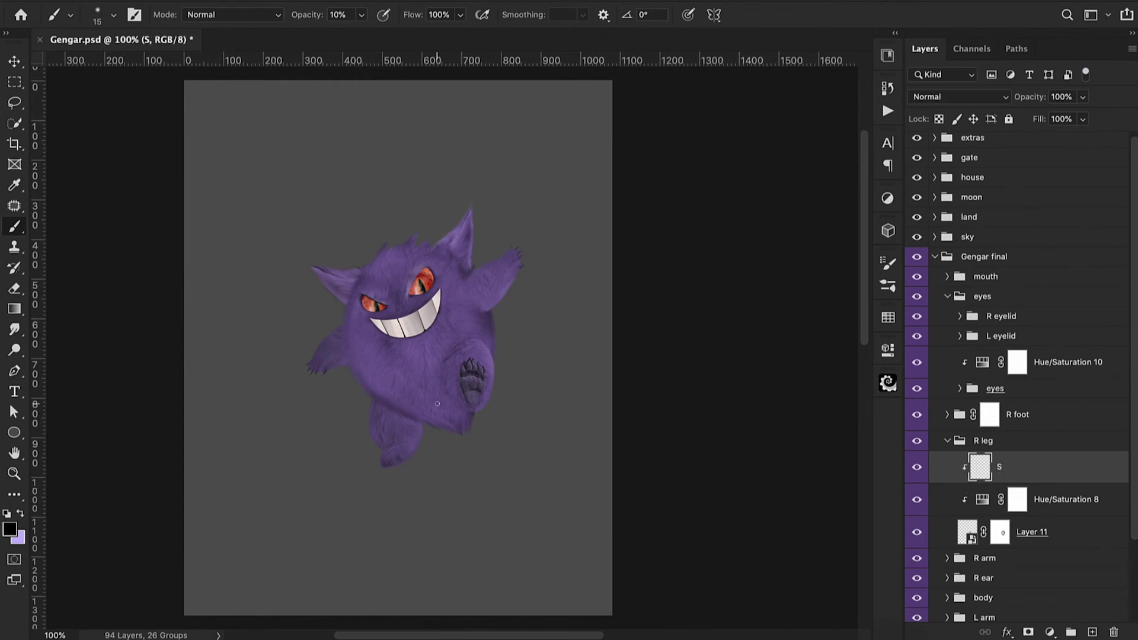
- Paint a soft shadow over the raised right leg on layer S and lower the layer's opacity
key("bracketright")
key("bracketright")
mouse_move(452, 362)
left_mouse_down()
mouse_move(457, 400)
mouse_move(477, 422)
left_mouse_up()
left_click_drag(1035, 102, 1027, 105)
- Expand the body group and paint a soft shadow around the raised leg on its S layer with a larger brush
scroll(1007, 415, "down", 3)
left_click(947, 493)
scroll(980, 491, "down", 3)
left_click(980, 487)
key("bracketright")
key("bracketright")
key("bracketright")
key("bracketright")
key("bracketright")
key("bracketright")
left_click_drag(481, 351, 459, 411)
- Reduce the opacity of the R leg S layer, soften Layer 15 on its mask, and collapse the R leg and eyes groups
left_click(982, 259)
left_click_drag(1030, 102, 1018, 101)
scroll(1012, 504, "down", 1)
left_click(1013, 504)
key("bracketright")
key("bracketright")
key("bracketright")
key("bracketright")
key("bracketright")
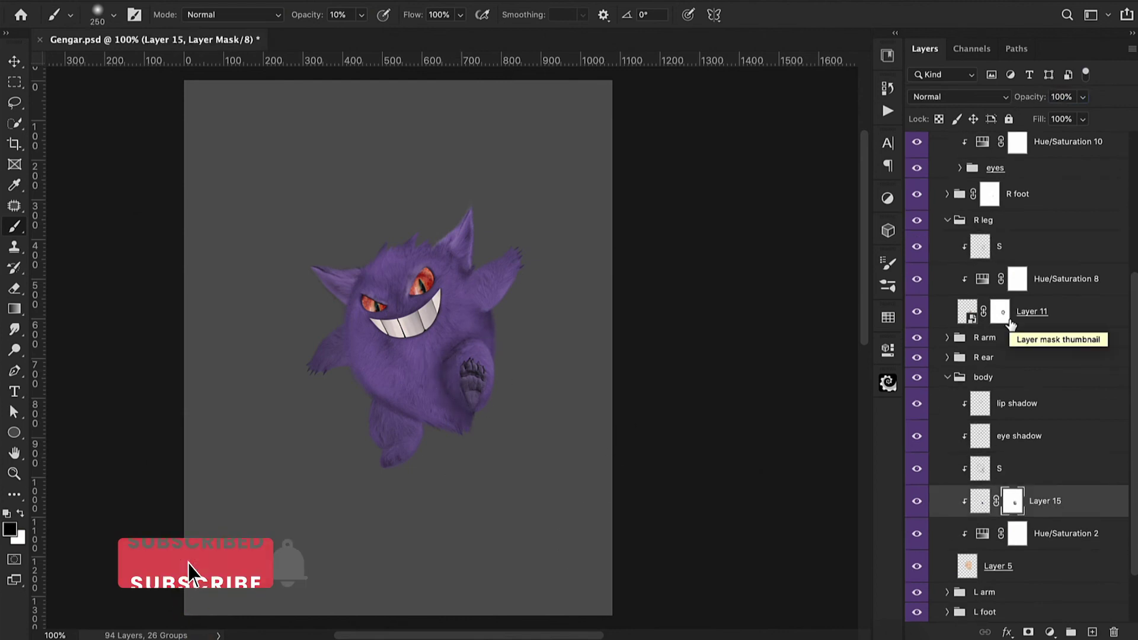
left_click(980, 246)
left_click(947, 220)
scroll(950, 225, "up", 3)
left_click(948, 204)
- Add a new clipped layer in the L foot group above Hue/Saturation 6 and paint a broad shadow over the left leg
left_click(947, 539)
left_click(981, 566)
key("super+shift+alt+n")
key("super+alt+g")
left_click_drag(351, 450, 401, 389)
- Outline the lower part of the left foot with a closed Pen path and convert it to a selection
key("super+plus")
key("super+plus")
scroll(371, 501, "down", 4)
key("bracketleft")
key("bracketleft")
key("bracketleft")
key("bracketleft")
key("bracketleft")
key("bracketleft")
key("bracketleft")
key("bracketleft")
key("bracketleft")
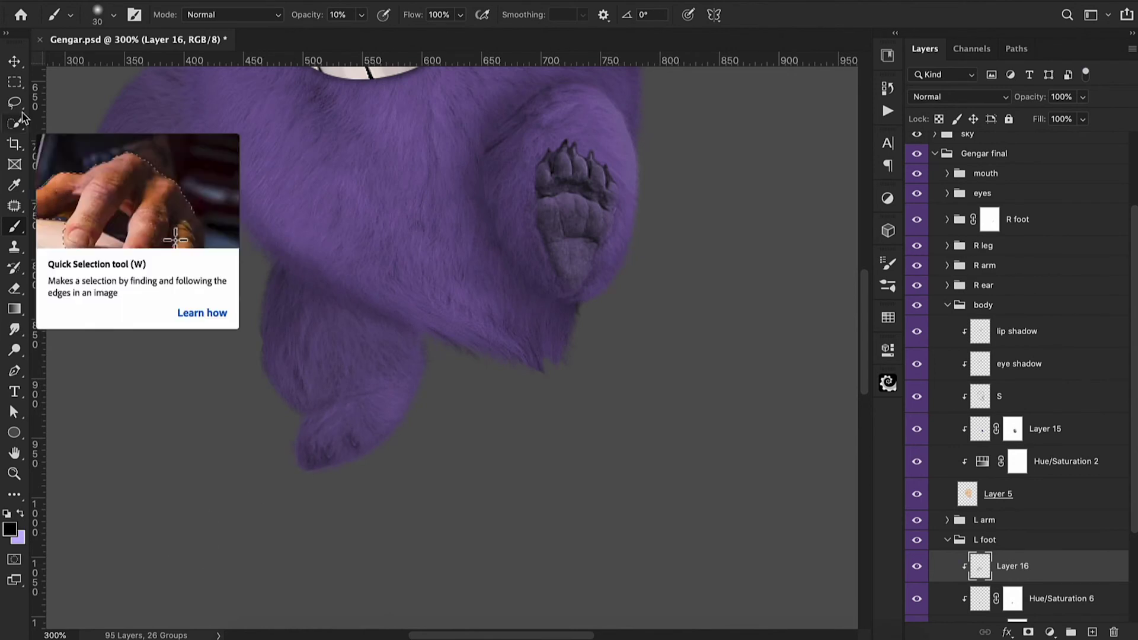
key("p")
left_click(269, 387)
left_click(420, 379)
left_click(419, 389)
left_click_drag(336, 410, 320, 416)
left_click(293, 438)
right_click(291, 408)
left_click(332, 460)
left_click(650, 220)
- Paint a crease shadow within the left foot selection and deselect
key("b")
mouse_move(377, 391)
left_mouse_down()
mouse_move(284, 417)
mouse_move(342, 421)
left_mouse_up()
key("super+d")
- Add a layer mask to Layer 16 and clean up the crease shadow's edges with a small brush
left_click(1027, 632)
key("bracketleft")
key("bracketleft")
key("bracketleft")
key("bracketleft")
key("bracketleft")
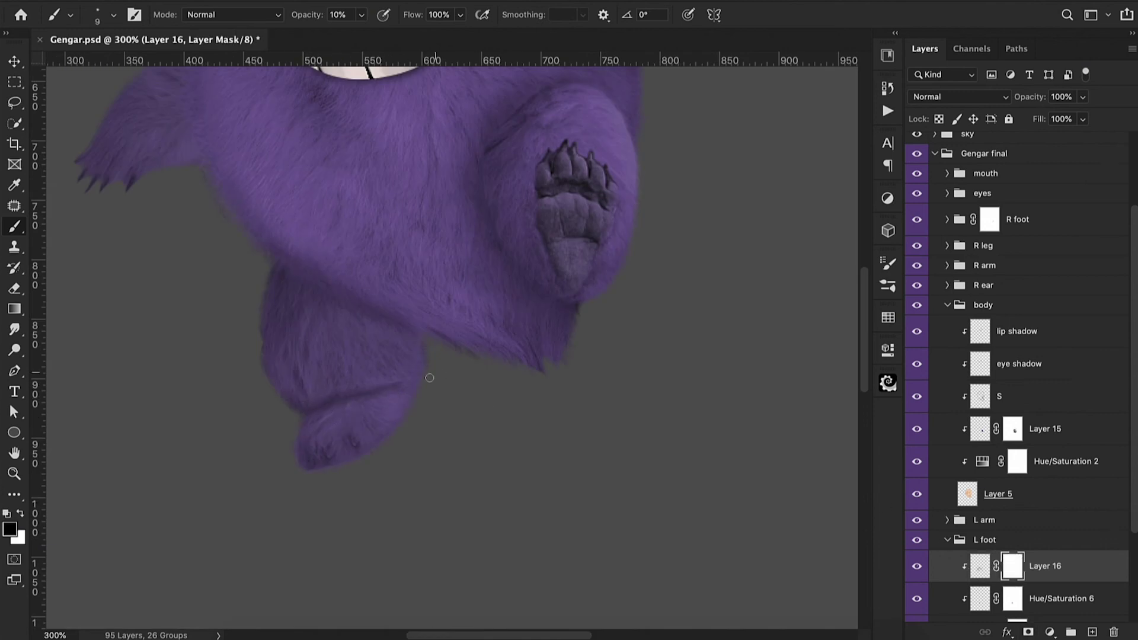
key("ctrl+minus")
key("bracketright")
key("bracketright")
key("bracketright")
key("bracketright")
key("bracketright")
- Deepen the left foot's shading on Layer 16, refine it on the mask, and collapse the L foot group
key("ctrl+2")
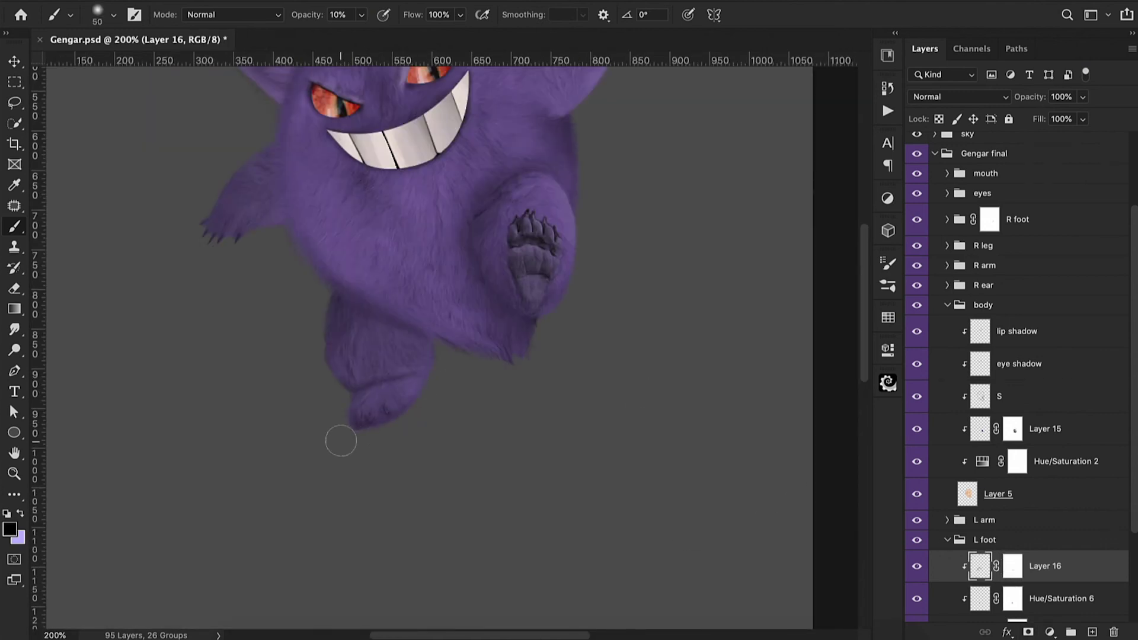
key("ctrl+minus")
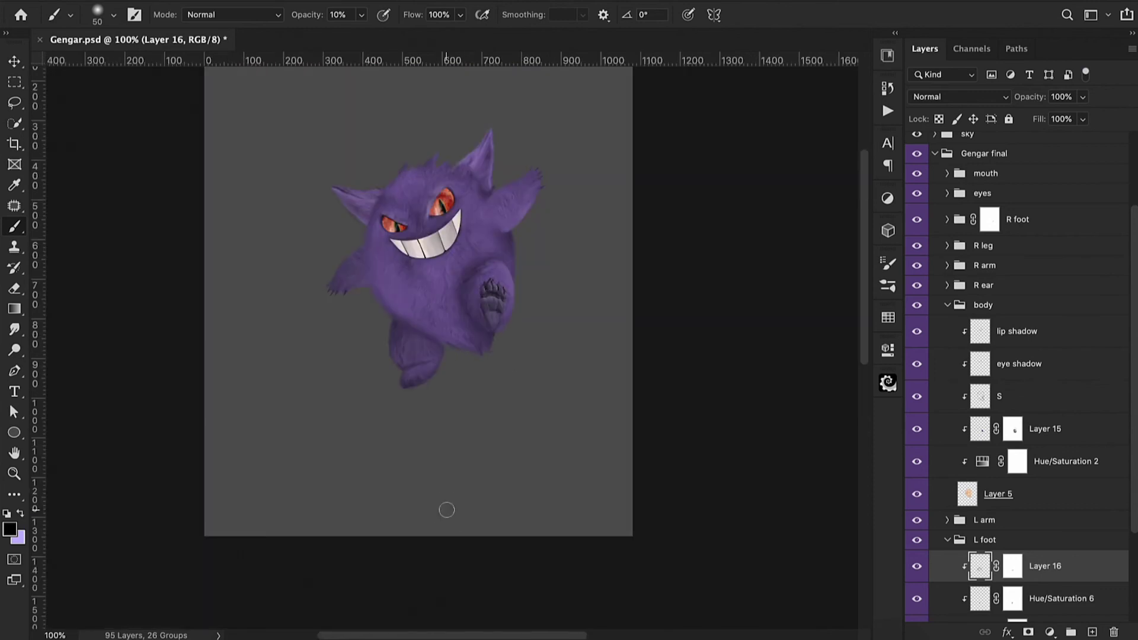
left_click(1012, 566)
key("bracketright")
key("bracketright")
left_click(947, 540)
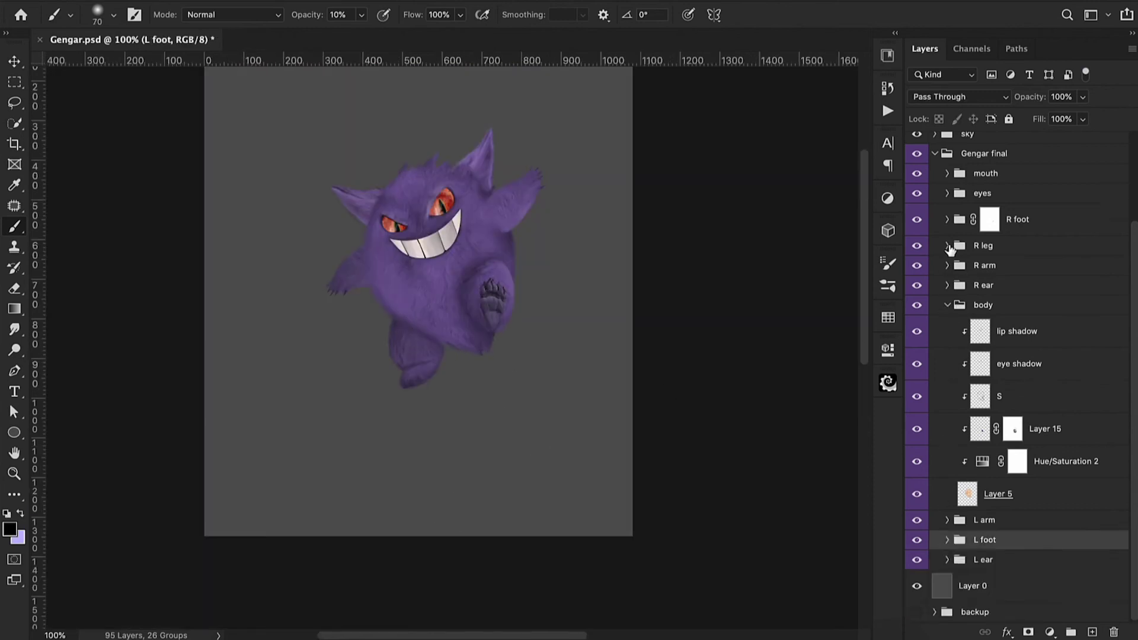
- Expand the R foot group and add a new layer named S beneath Layer 10
left_click(947, 219)
left_click(1000, 284)
left_click(1092, 631, "ctrl")
double_click(989, 316)
type("S")
key("Return")
- Add a new layer clipped above Hue/Saturation 9 in the R foot group and name it S
key("ctrl+plus")
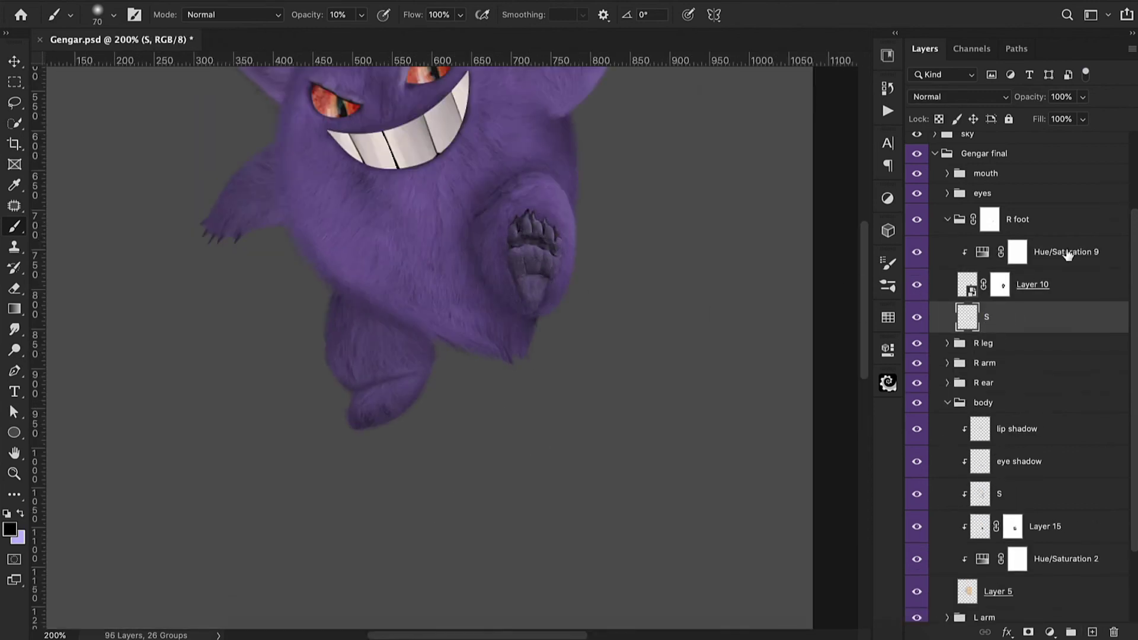
left_click(1068, 255)
left_click(1092, 632)
key("ctrl+alt+g")
double_click(1000, 252)
type("S")
key("Return")
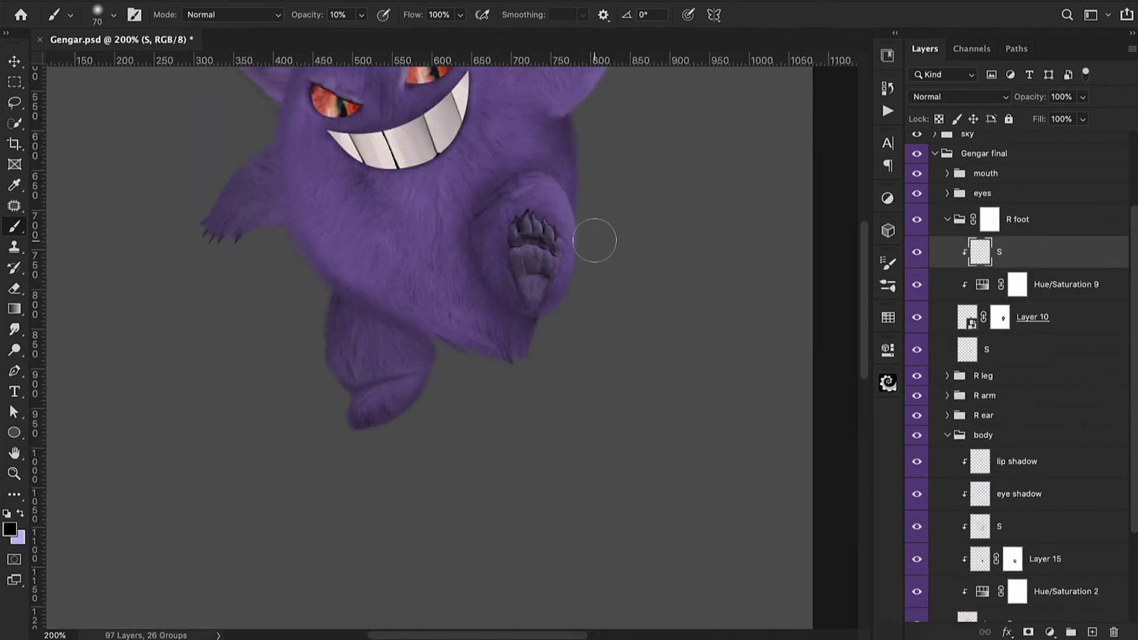
- Shade the paw pads on the clipped S layer with a smaller soft brush
key("bracketleft")
key("bracketleft")
key("bracketleft")
key("ctrl+minus")
key("ctrl+minus")
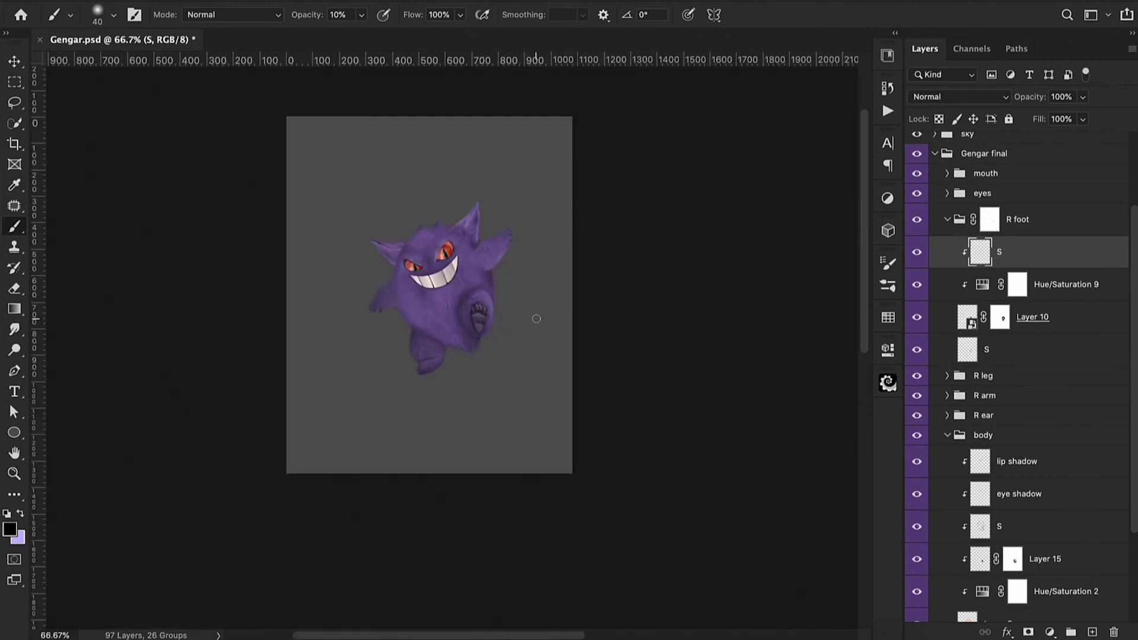
- Paint a soft shadow around the paw pads on the S layer beneath Layer 10
left_click(1008, 350)
key("bracketright")
key("bracketright")
mouse_move(473, 315)
left_mouse_down()
mouse_move(503, 354)
mouse_move(528, 354)
mouse_move(586, 293)
mouse_move(597, 329)
left_mouse_up()
key("ctrl+plus")
key("ctrl+plus")
key("e")
key("ctrl+minus")
key("b")
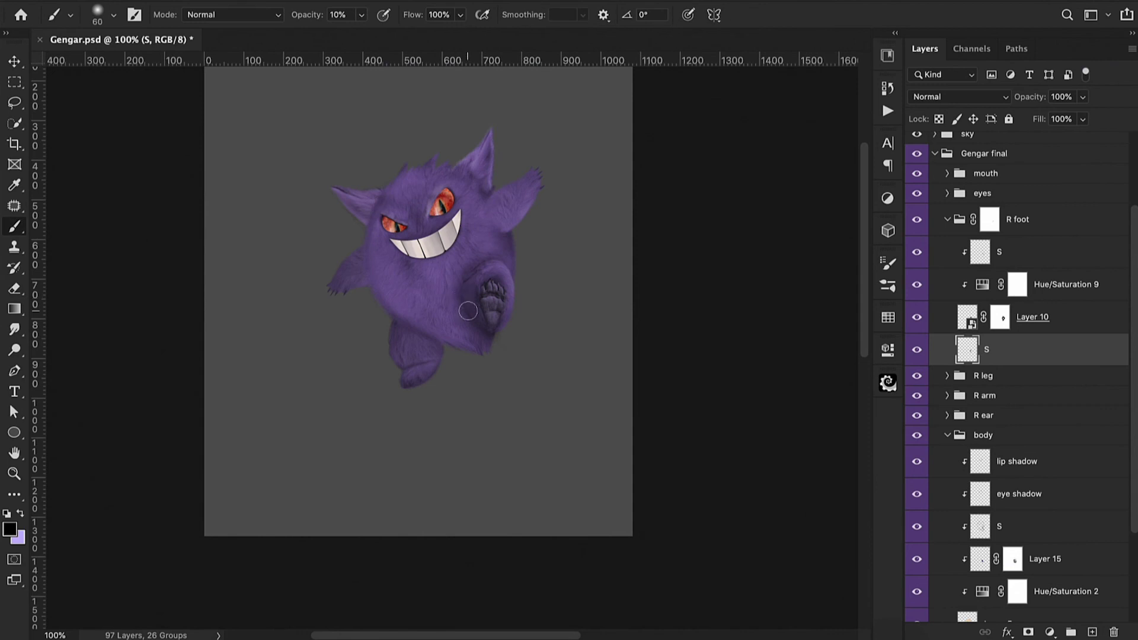
- Lower the opacity of the shadow layer under the paw pads and collapse the R foot group
left_click_drag(1038, 98, 1029, 98)
scroll(645, 353, "right", 3)
scroll(645, 353, "up", 3)
left_click(947, 219)
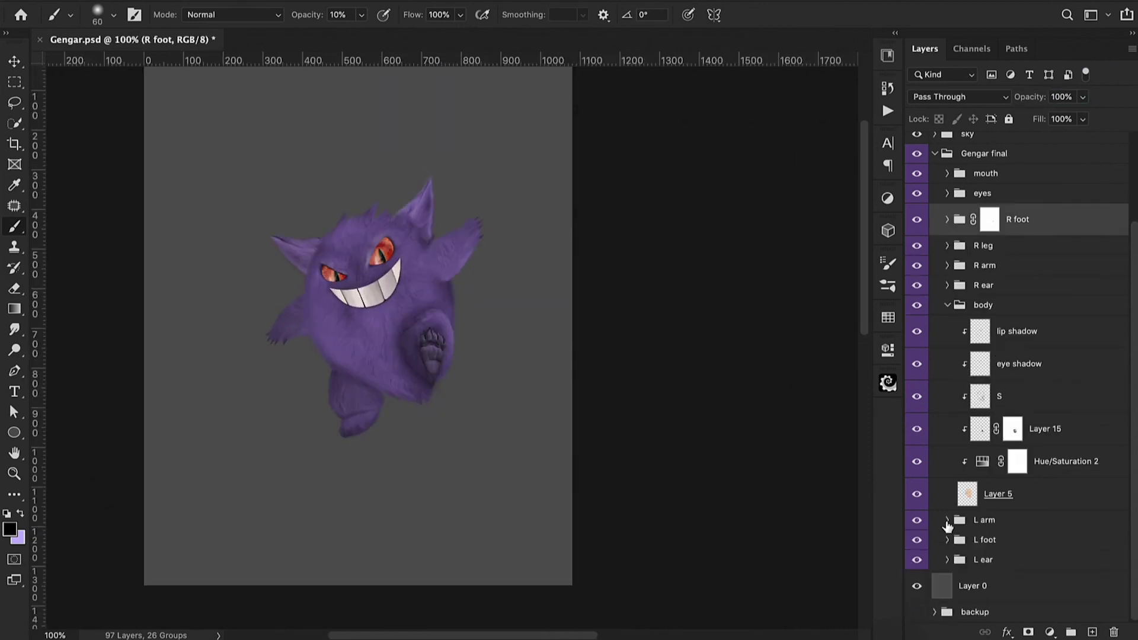
- Add a layer named S clipped above Hue/Saturation 4 in the L arm group and shade the left arm
left_click(947, 520)
double_click(983, 546)
left_click(863, 336)
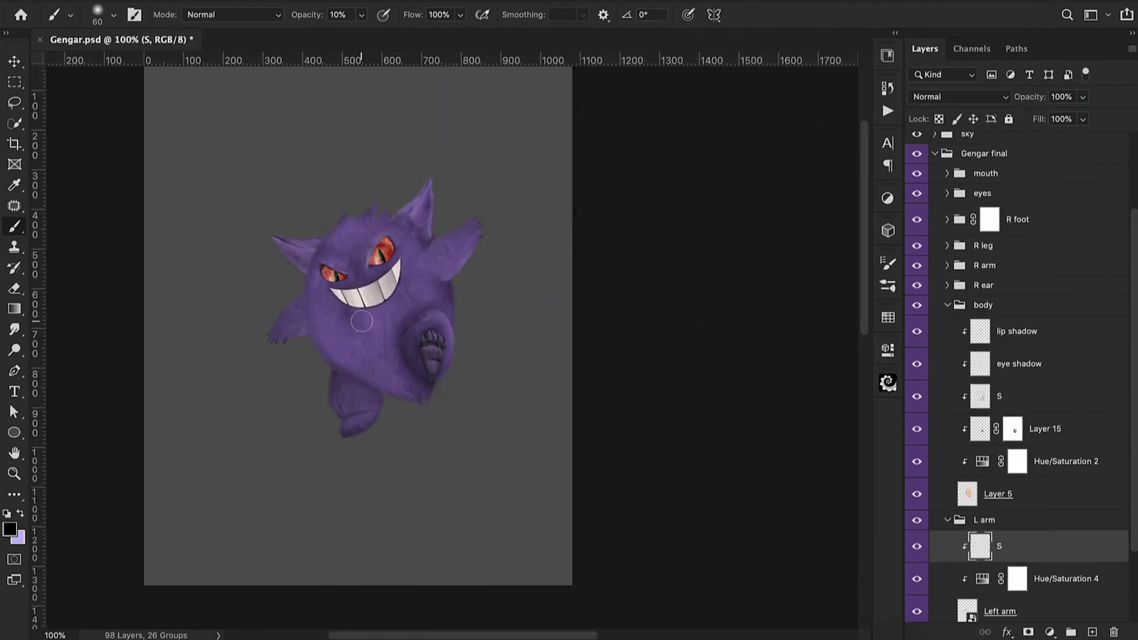
key("bracketright")
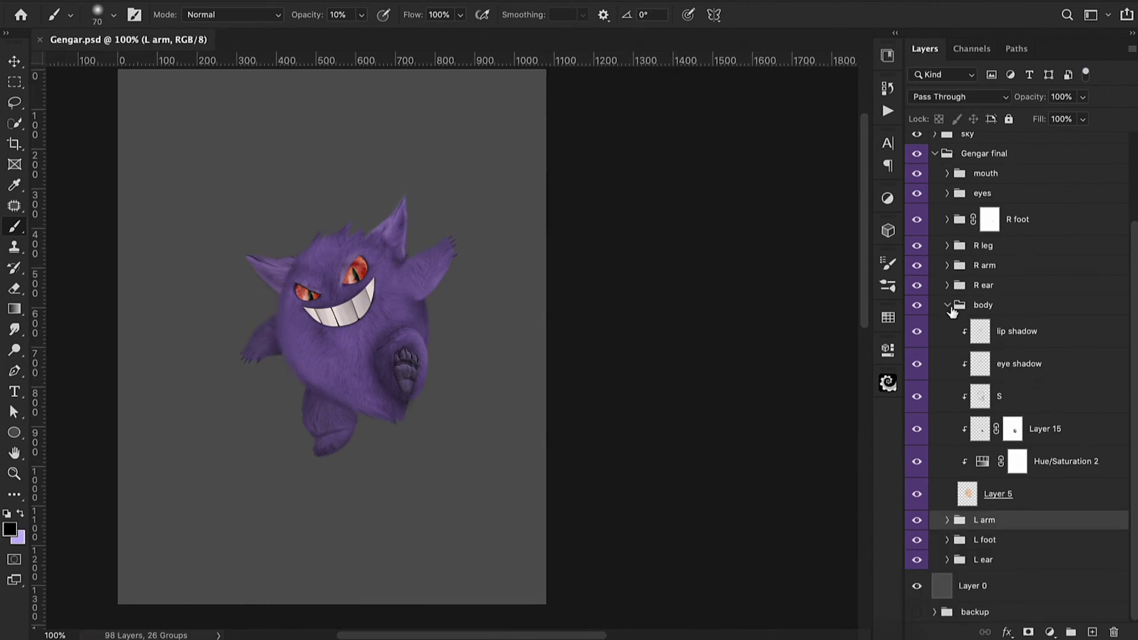
- Add a new shadow layer in the L ear group and name it S
key("ctrl+alt+shift+n")
double_click(999, 585)
type("S")
key("Return")
- Paint soft shadows on the left ear with varying brush sizes and reduce the shadow layer's opacity
key("bracketleft")
key("bracketleft")
key("bracketleft")
key("bracketleft")
key("bracketleft")
left_click_drag(1032, 102, 1020, 103)
key("bracketright")
key("bracketright")
key("bracketright")
left_click_drag(286, 259, 256, 259)
key("bracketright")
key("bracketright")
key("bracketright")
key("bracketright")
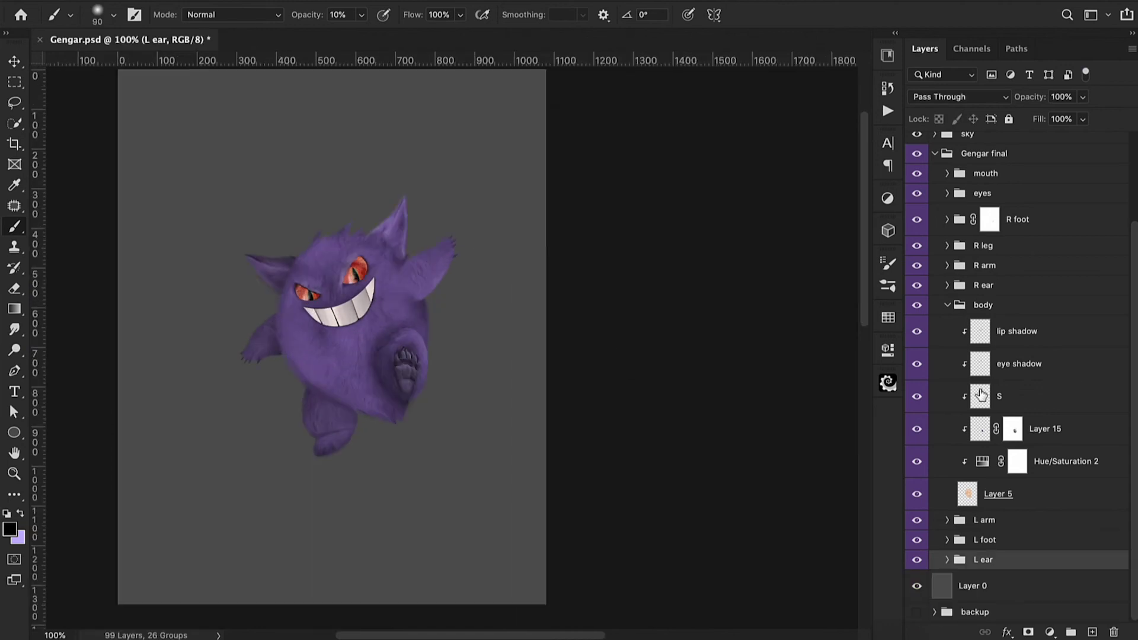
- Add a clipped shadow layer above the R ear group and shade the right ear with a smaller soft brush
key("ctrl+bracketleft")
key("ctrl+bracketright")
key("bracketleft")
key("bracketleft")
key("bracketleft")
key("bracketleft")
key("bracketleft")
key("bracketleft")
key("bracketleft")
key("bracketleft")
key("bracketleft")
key("bracketleft")
key("bracketleft")
left_click(999, 437)
- Add a layer clipped above Hue/Saturation 5 in the R arm group and paint a soft shadow where the arm meets the body
key("bracketright")
key("bracketright")
key("bracketright")
key("bracketright")
key("bracketright")
key("bracketright")
key("bracketright")
key("bracketright")
key("bracketright")
mouse_move(381, 252)
left_mouse_down()
mouse_move(358, 241)
mouse_move(399, 283)
left_mouse_up()
key("super+minus")
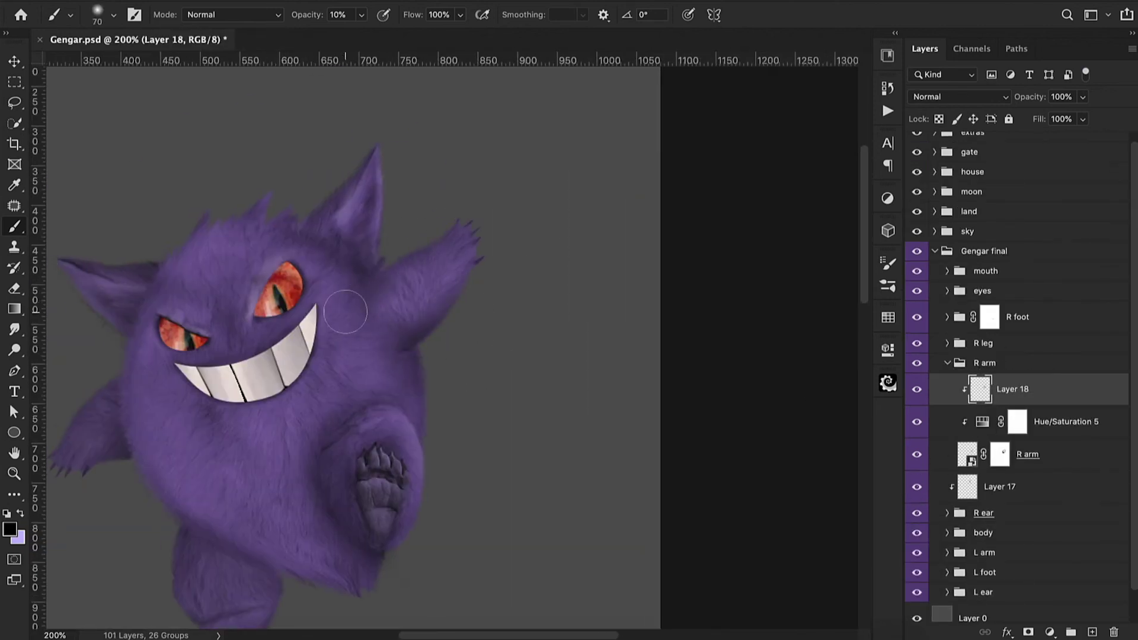
- Add a clipped layer named eye S 2 above eye shadow in the body group and paint soft shadows around the eyes at 10% opacity
scroll(345, 313, "right", 3)
key("super+minus")
key("super+minus")
scroll(414, 403, "right", 1)
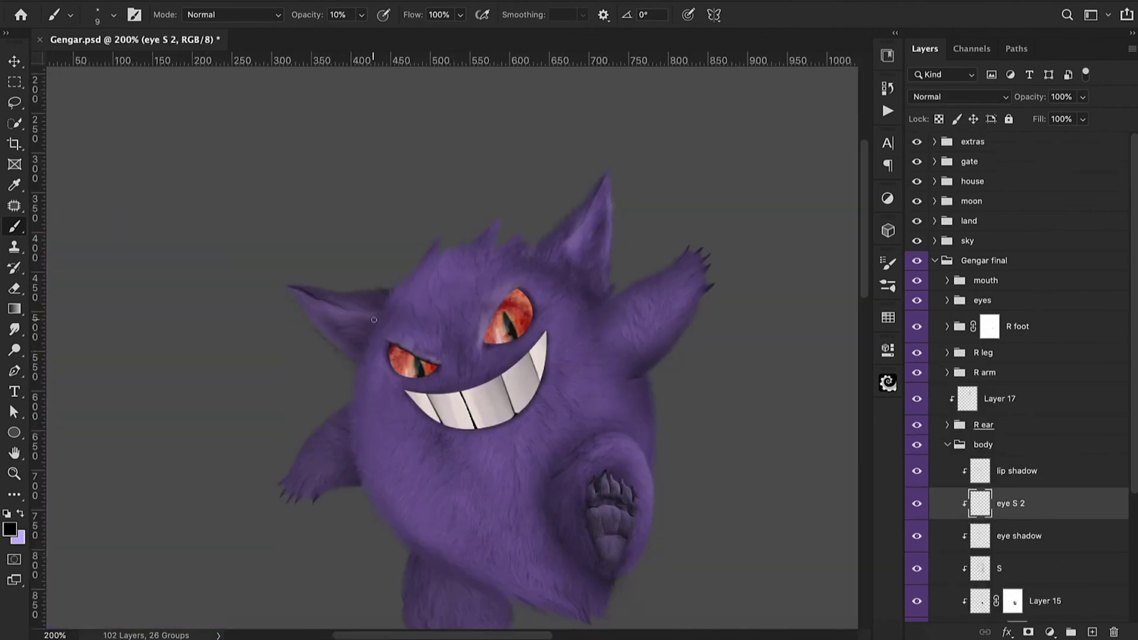
key("bracketright")
key("bracketright")
key("bracketright")
key("bracketright")
key("bracketright")
key("bracketright")
key("ctrl+minus")
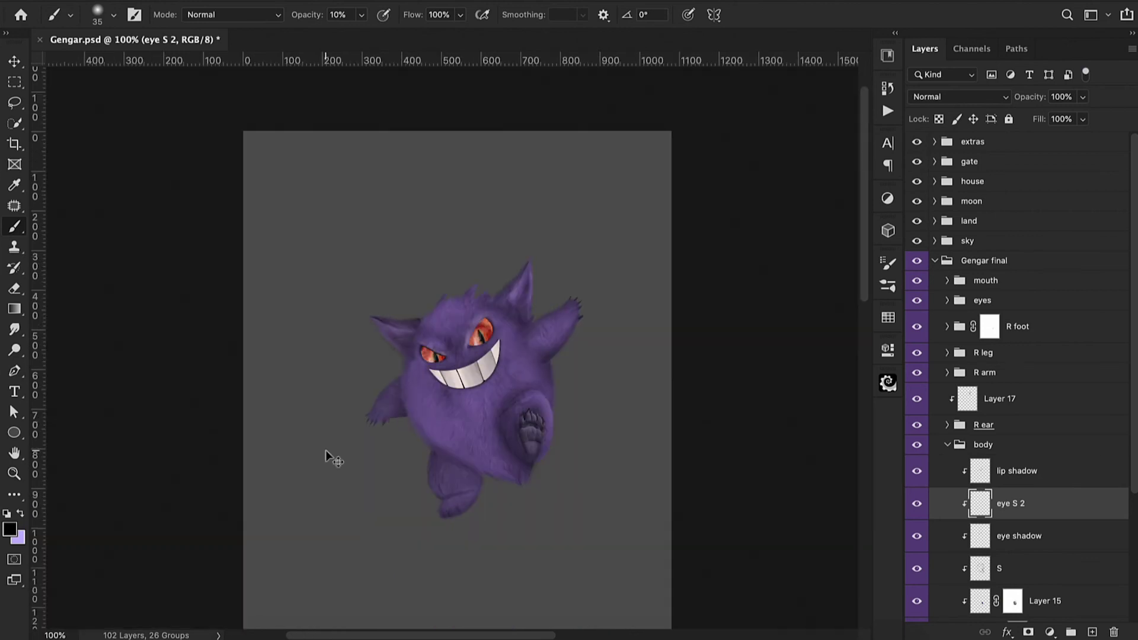
key("bracketleft")
key("bracketleft")
key("bracketleft")
key("e")
- Add a clipped layer named lip S 2 above lip shadow and paint soft shading around the mouth at 10% opacity
left_click(1031, 470)
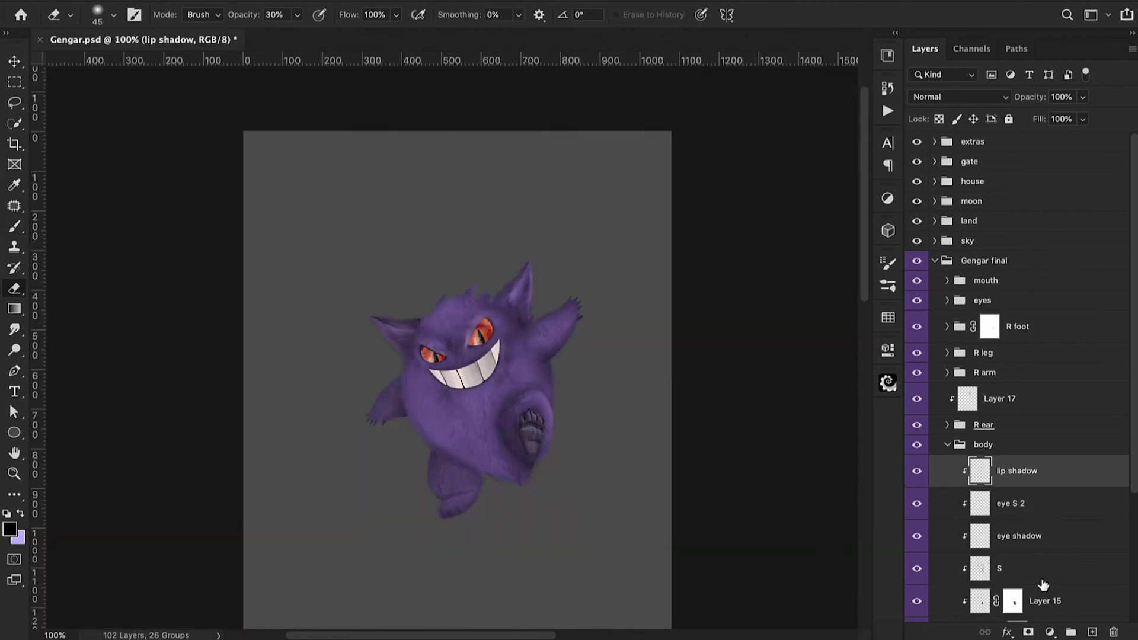
left_click(1091, 632)
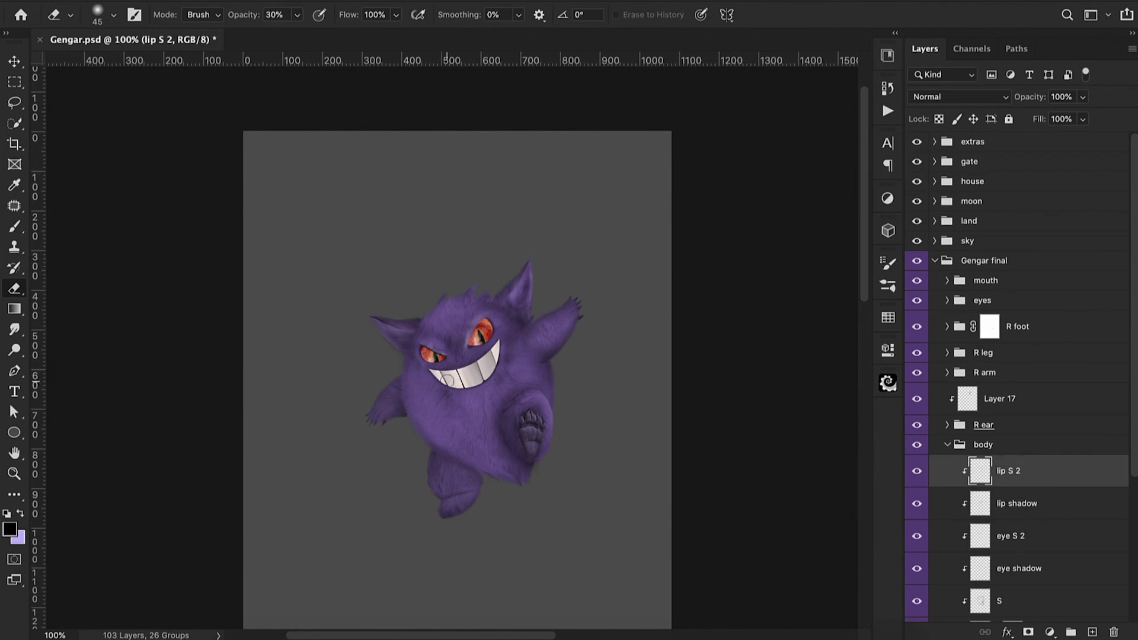
key("b")
key("bracketright")
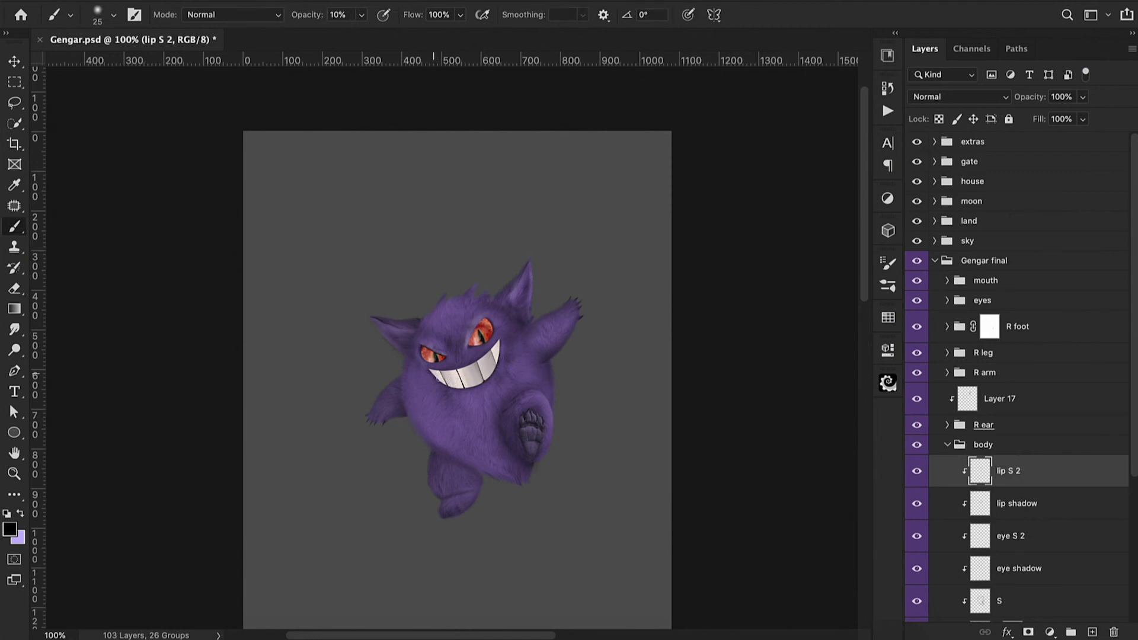
key("e")
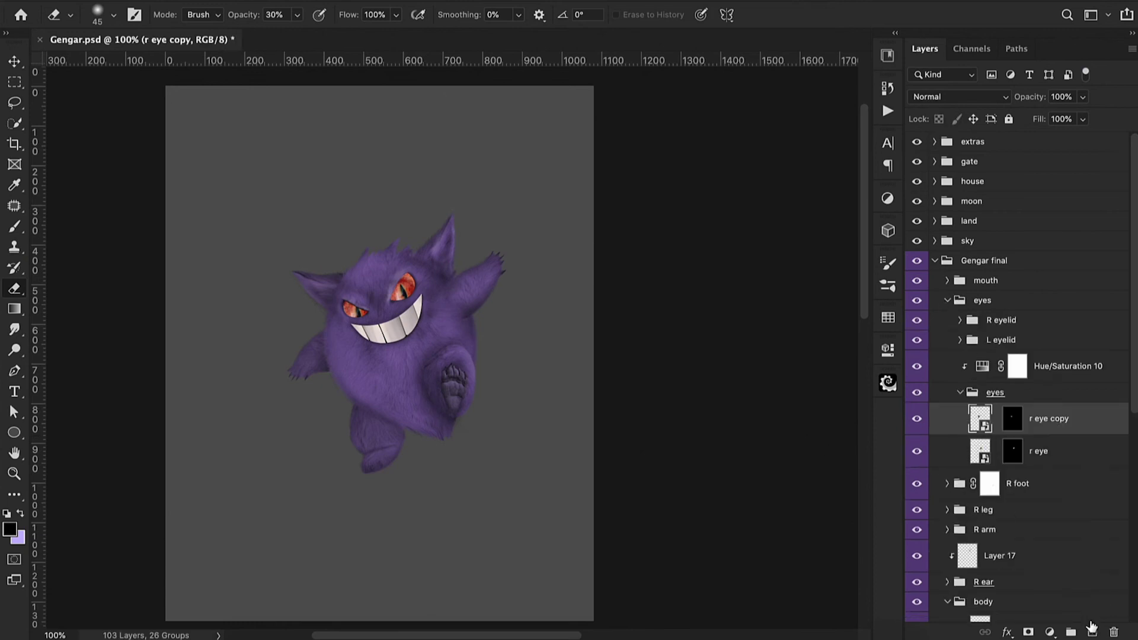
- Clip a Levels adjustment to the r eye copy layer and darken the left eye by raising the black input level
left_click(1050, 632)
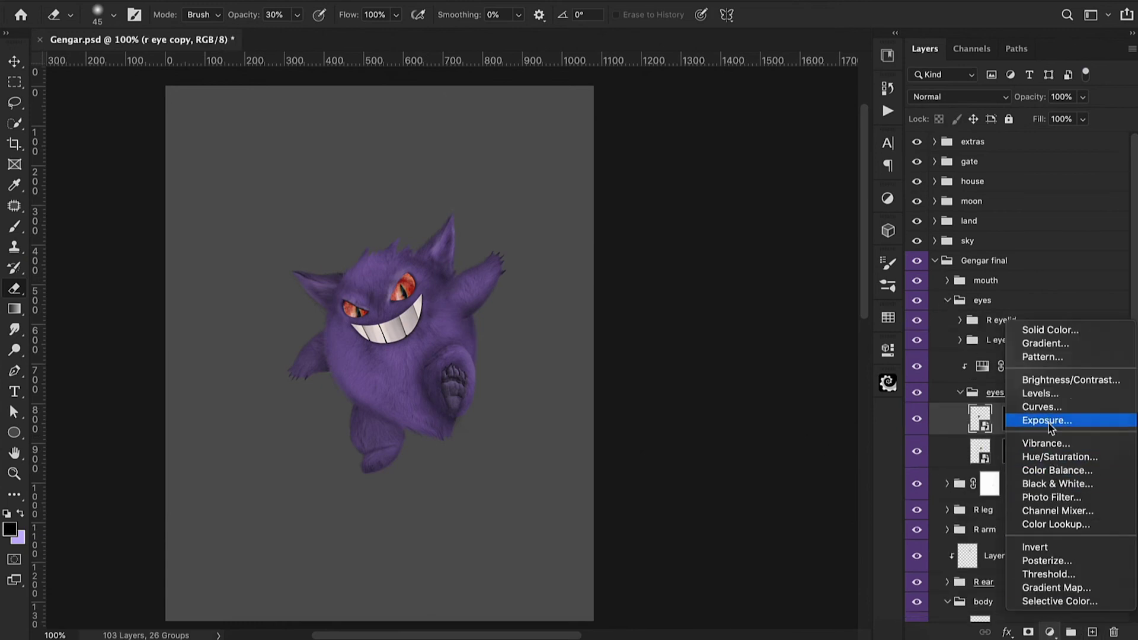
left_click(1041, 393)
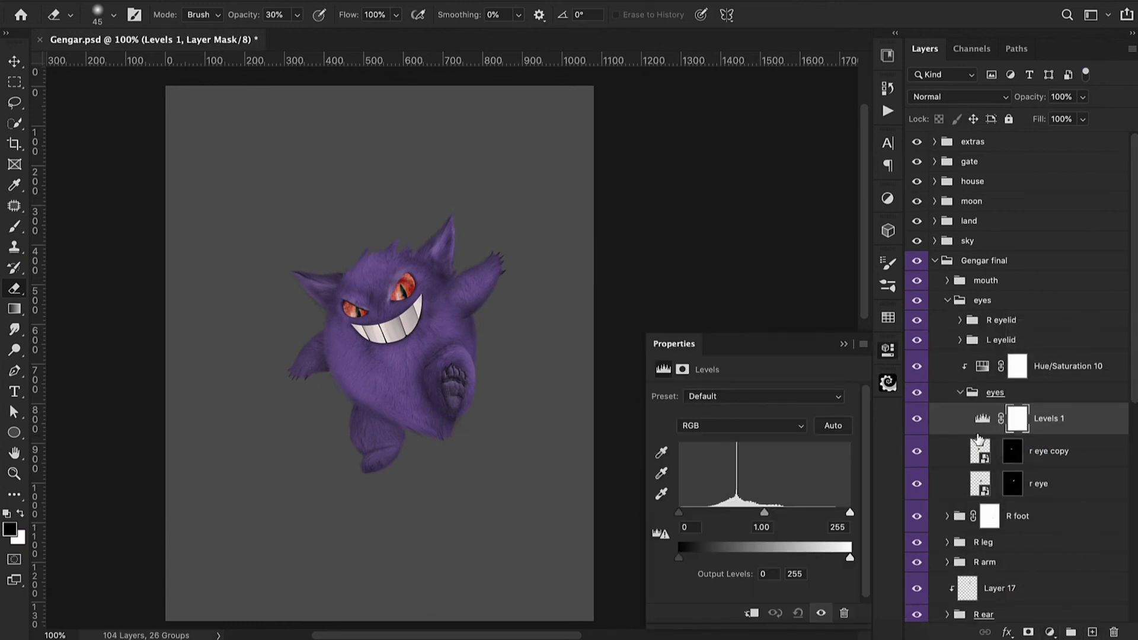
left_click(978, 430, "alt")
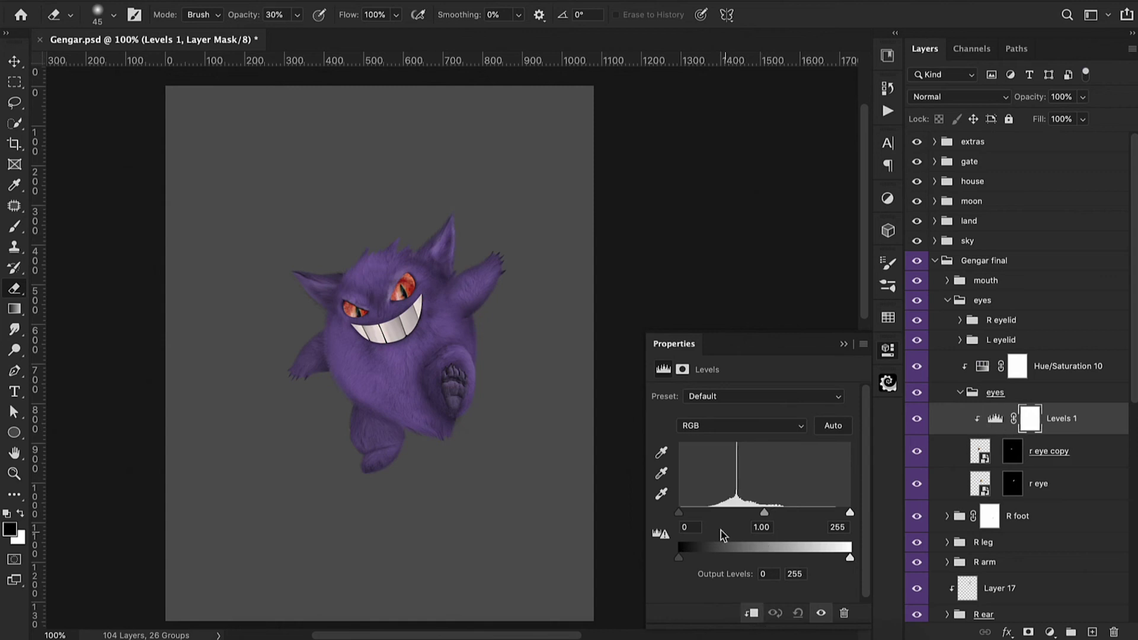
left_click(684, 514)
left_click_drag(685, 520, 722, 516)
left_click_drag(802, 514, 795, 516)
left_click(845, 344)
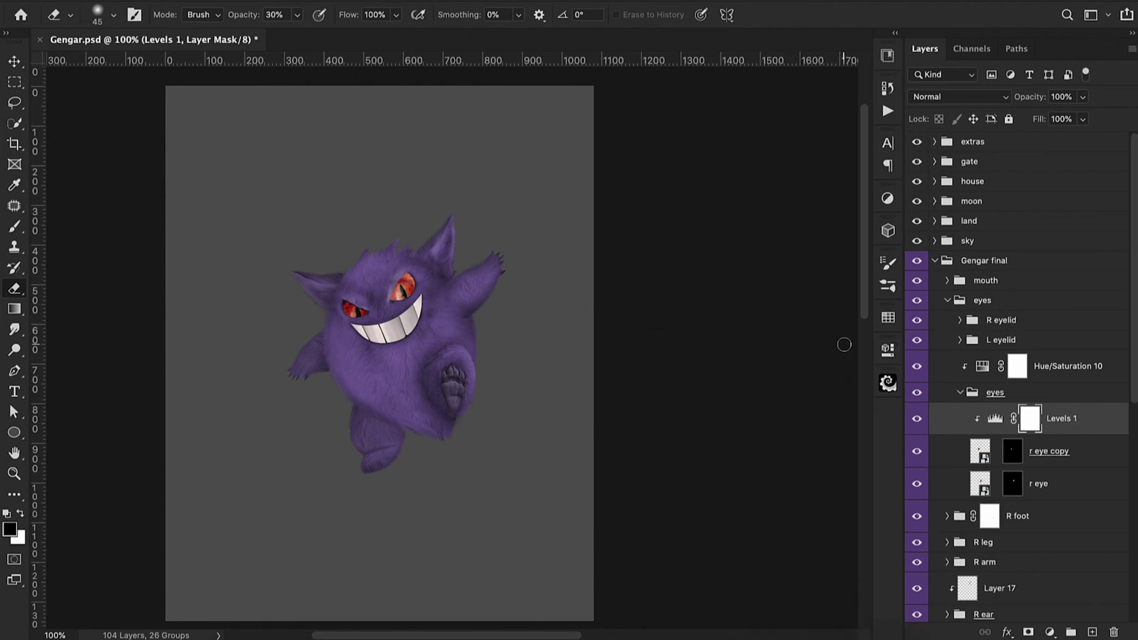
- Invert the Levels mask, paint the darkening back over the left eye's edges at 30% brush opacity, and compare it on and off
key("super+i")
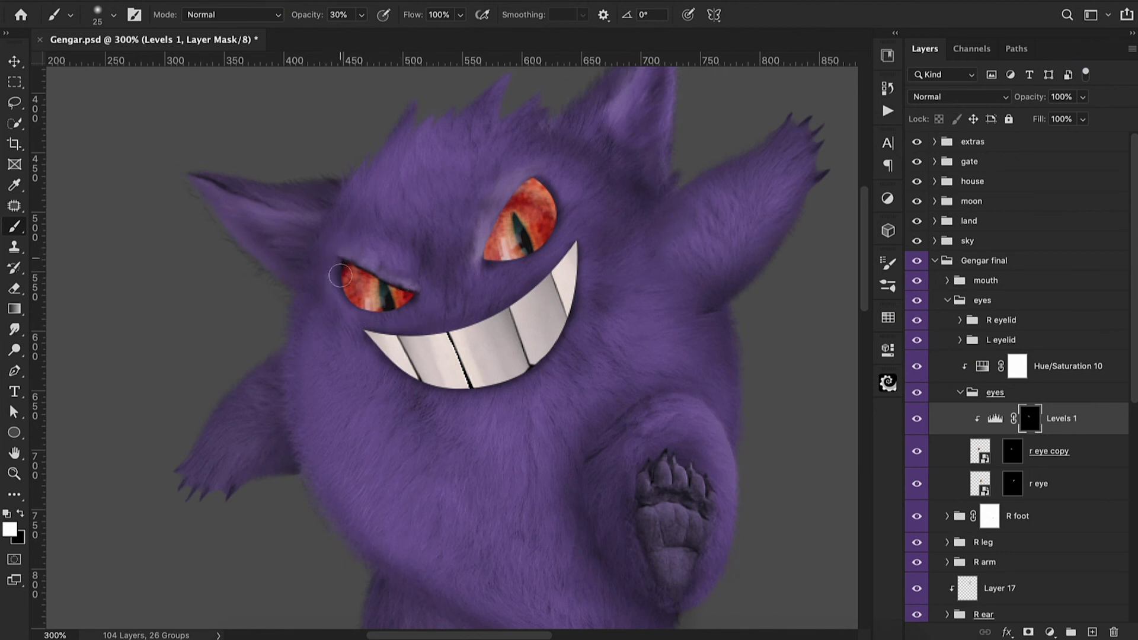
left_click(917, 418)
left_click(918, 418)
key("ctrl+minus")
key("ctrl+minus")
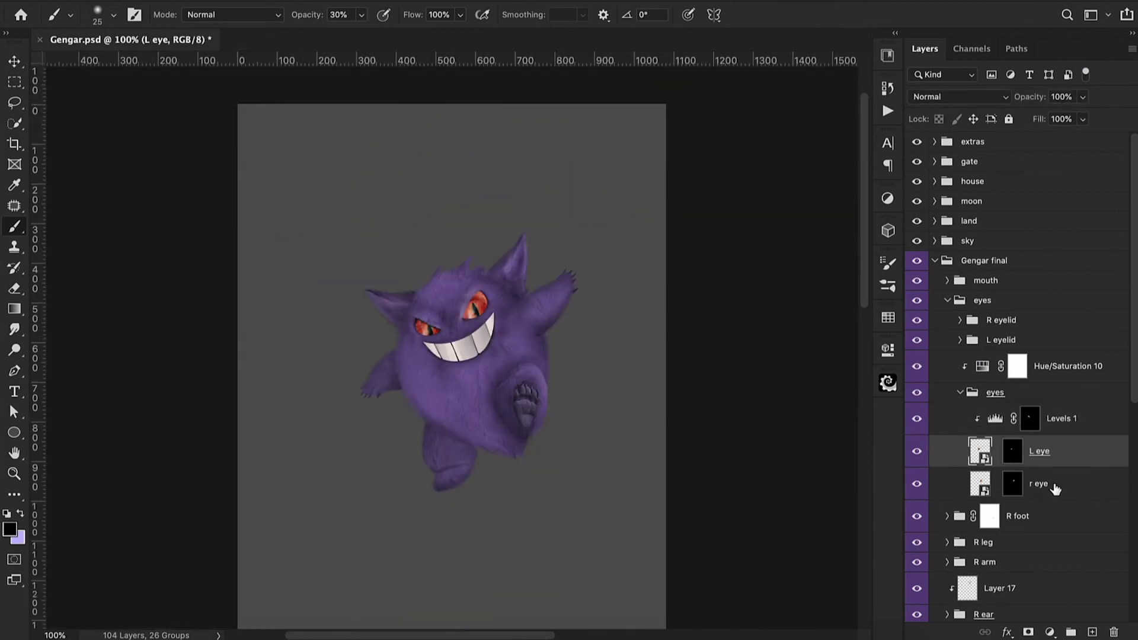
- Clip a Levels adjustment with a black input of about 45 to the r eye layer and invert its mask
left_click(1055, 487)
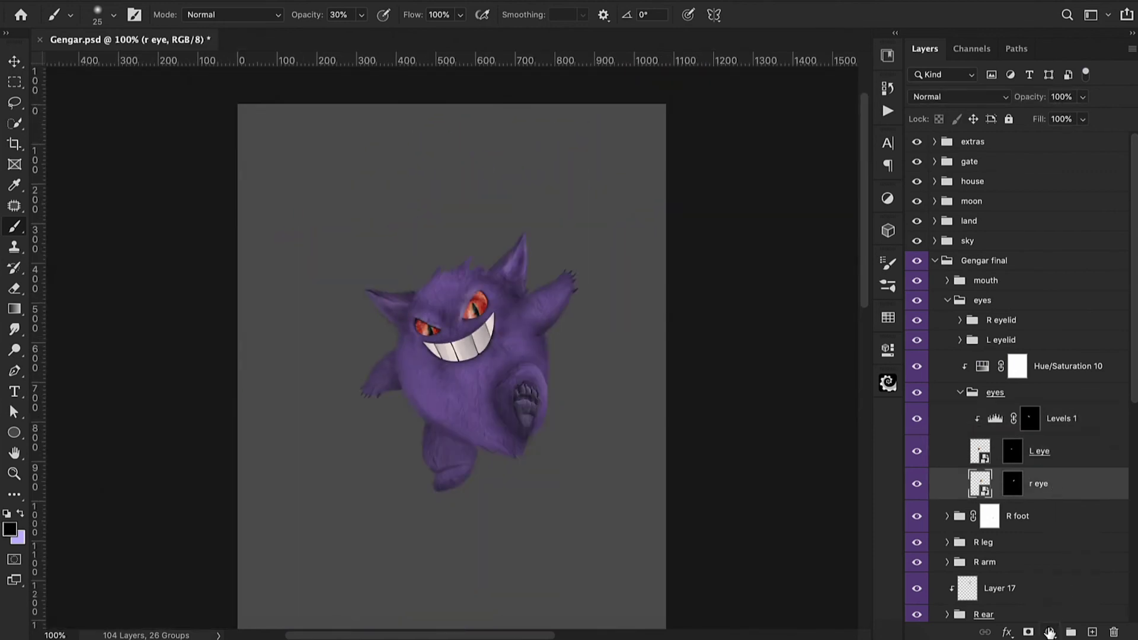
left_click(1049, 631)
left_click(1042, 394)
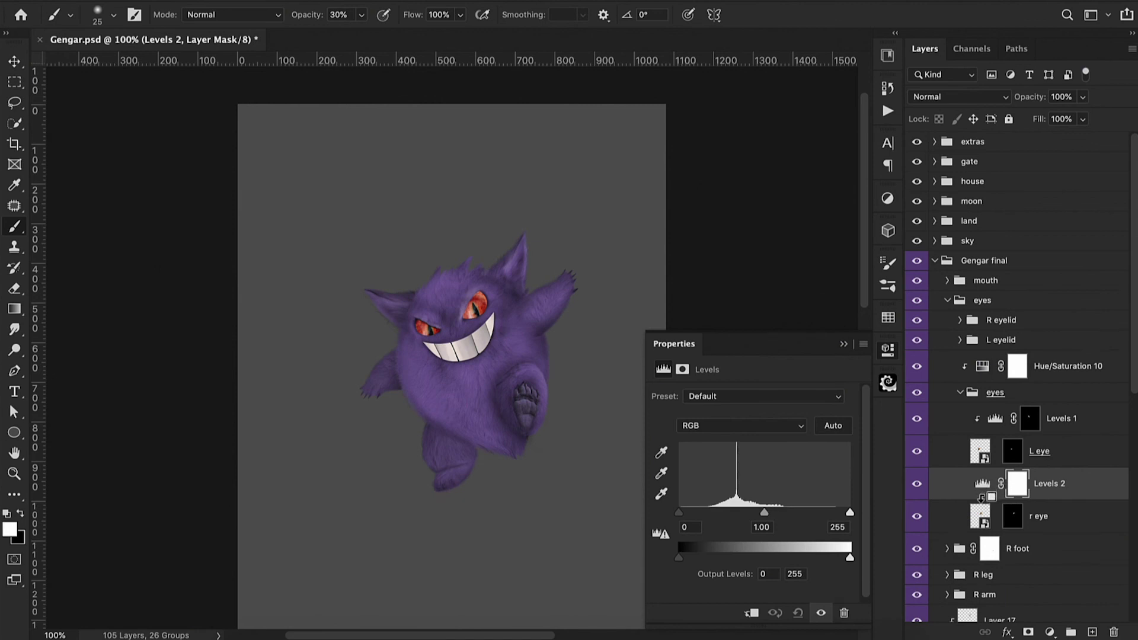
left_click(980, 500, "alt")
left_click_drag(681, 513, 710, 513)
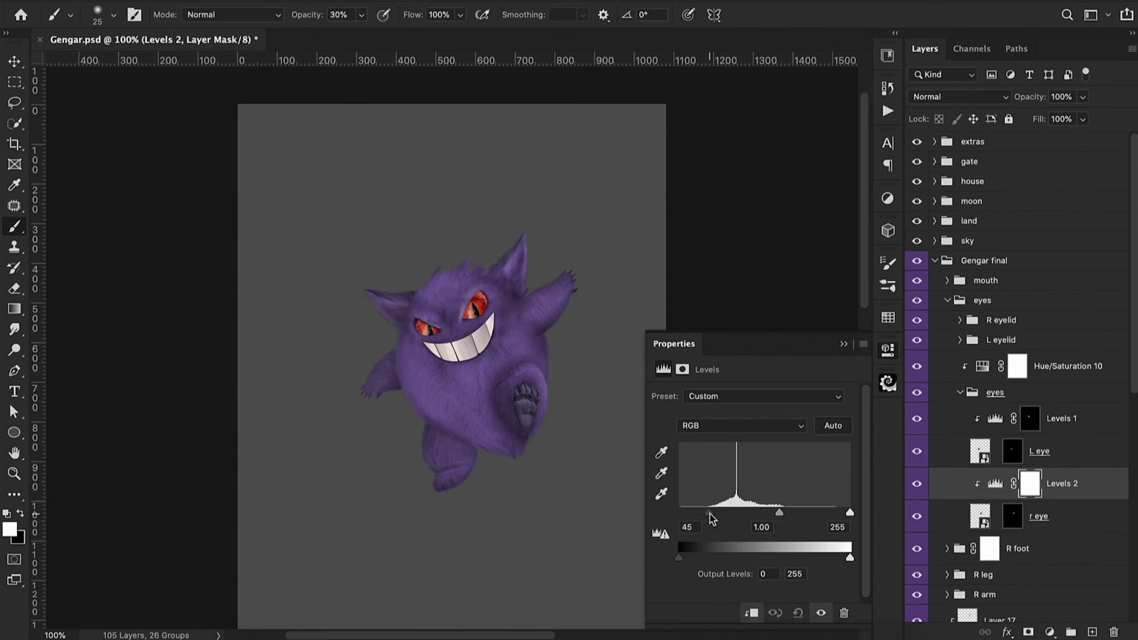
left_click_drag(790, 513, 805, 512)
left_click_drag(710, 514, 710, 513)
left_click(843, 344)
key("ctrl+i")
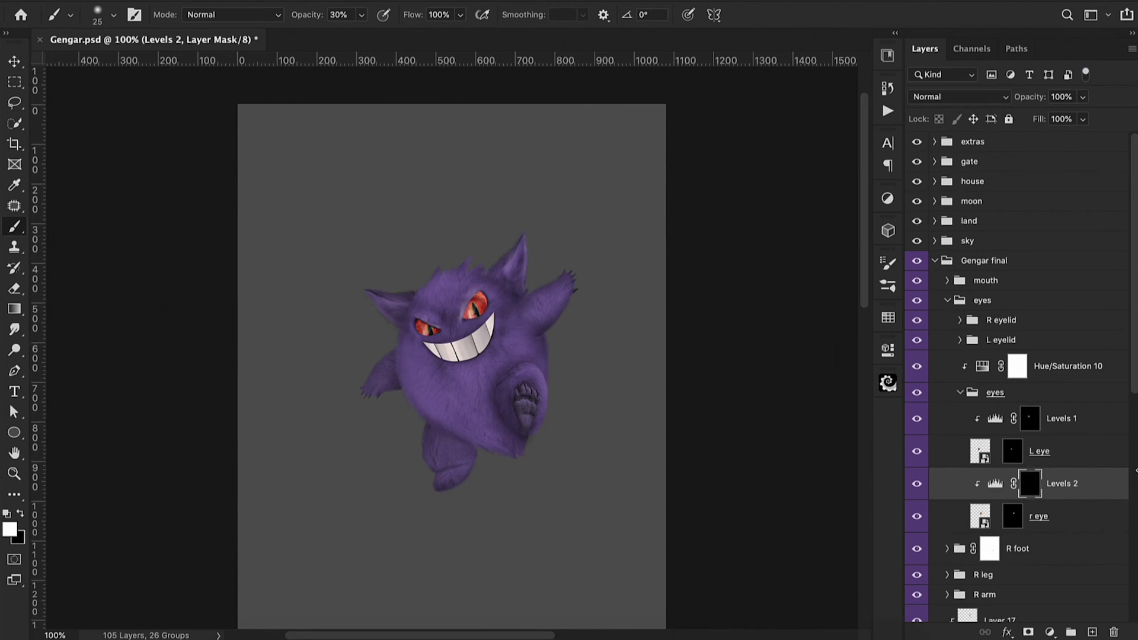
- Paint the Levels darkening back along the right eye's edge at 50% brush opacity and name both eye Levels layers S
key("ctrl+plus")
key("5")
mouse_move(510, 228)
left_mouse_down()
mouse_move(518, 278)
mouse_move(479, 263)
mouse_move(484, 251)
mouse_move(513, 286)
left_mouse_up()
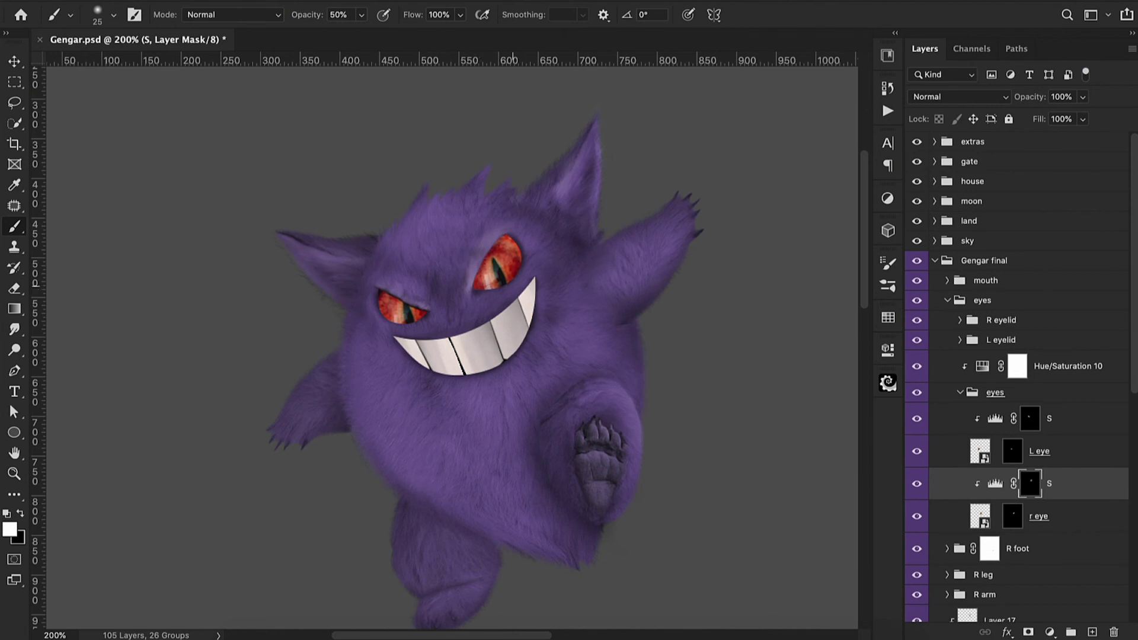
- Add a darkening Exposure adjustment clipped above the right eye's S layer, invert its mask and name it S 2
left_click(1049, 632)
left_click(1035, 421)
left_click_drag(753, 436, 722, 437)
left_click(844, 344)
key("ctrl+i")
double_click(1058, 483)
type("S 2")
key("Return")
- Paint the S 2 darkening onto the right eye at 20% brush opacity and compare it with the adjustment hidden
key("x")
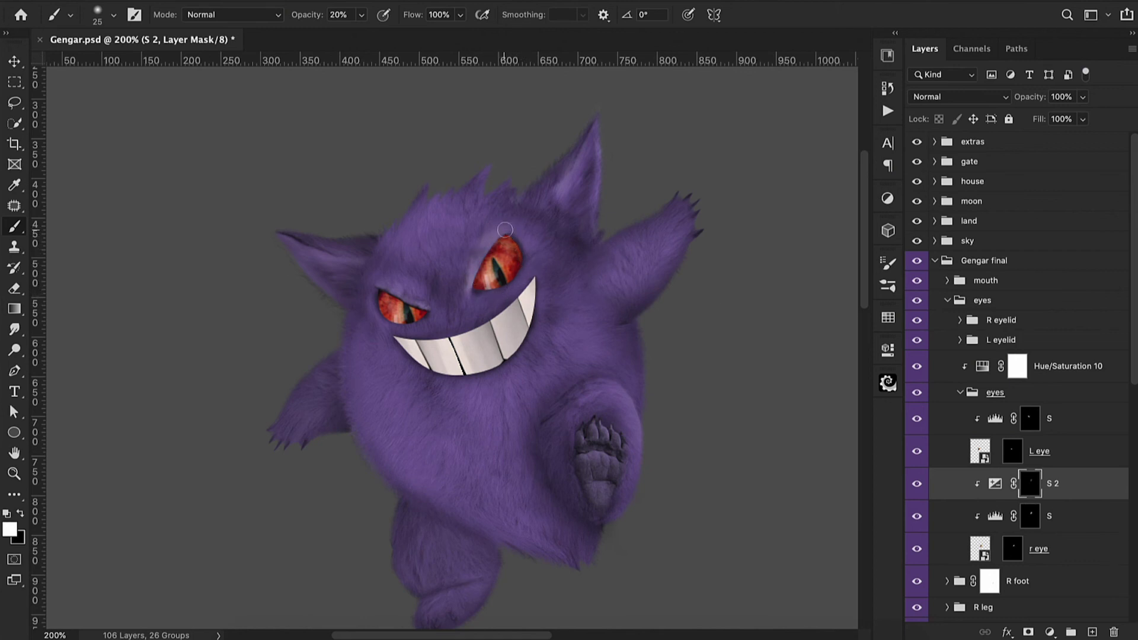
scroll(477, 258, "left", 2)
left_click(917, 484)
key("super+minus")
left_click(917, 487)
key("super+plus")
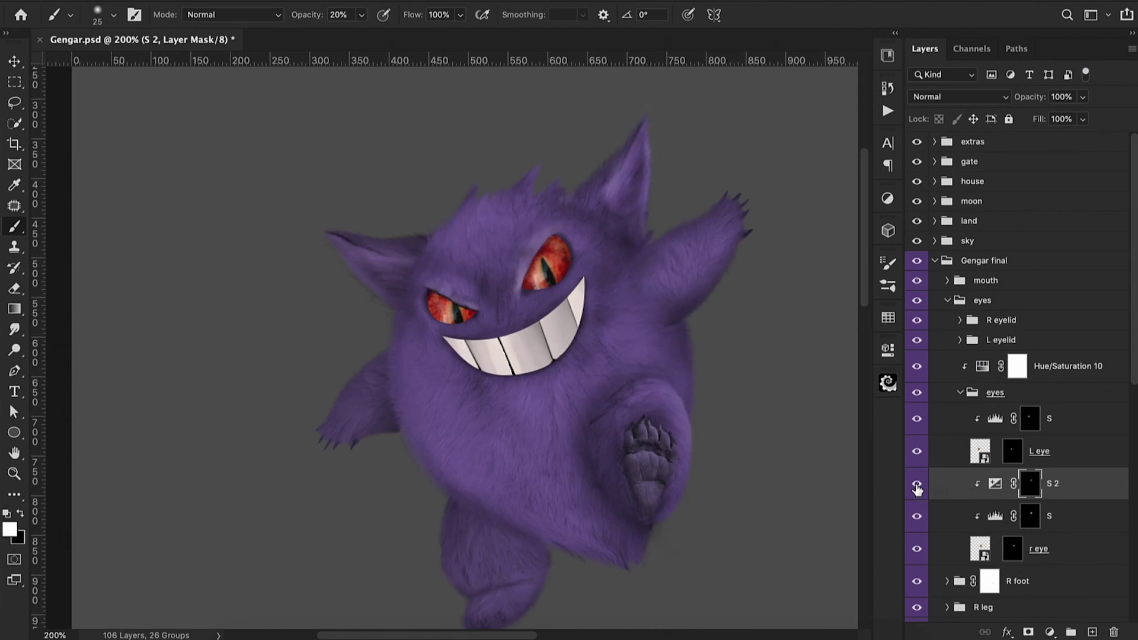
- Add an Exposure adjustment of about -1.79 clipped above the left eye's S layer and invert its mask
left_click(1060, 424)
left_click(1050, 632)
left_click(1037, 421)
left_click(981, 437, "alt")
left_click_drag(752, 435, 728, 435)
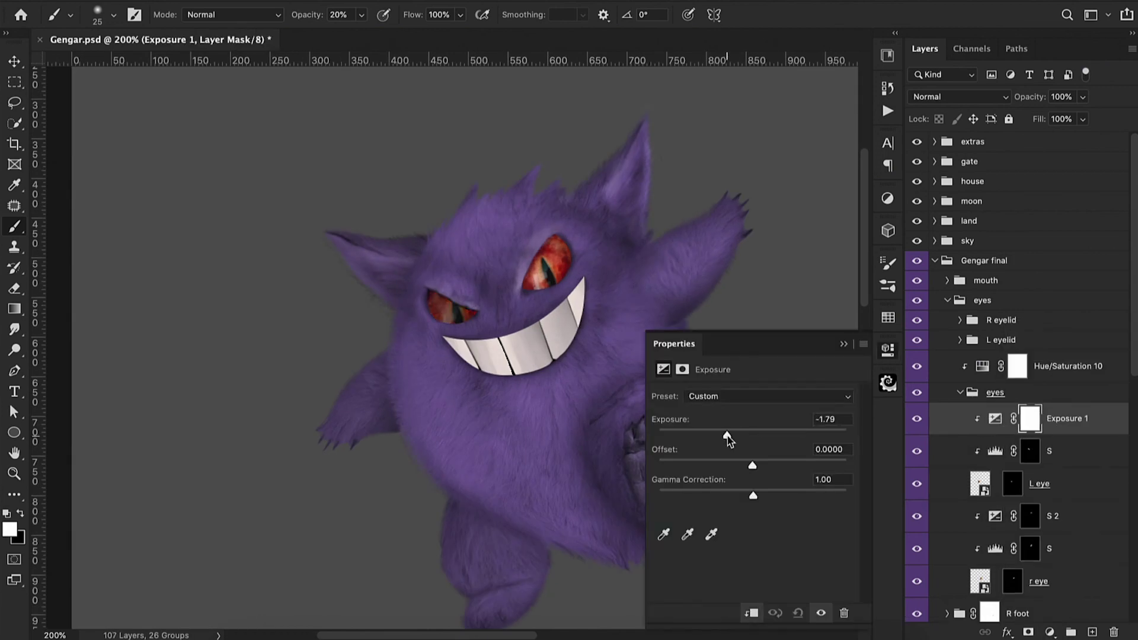
left_click(844, 344)
key("super+i")
- Rename the left eye's Exposure adjustment S 2 and paint its darkening onto the eye at 20% brush opacity
double_click(1054, 419)
type("S 2")
key("Return")
left_click(1030, 418)
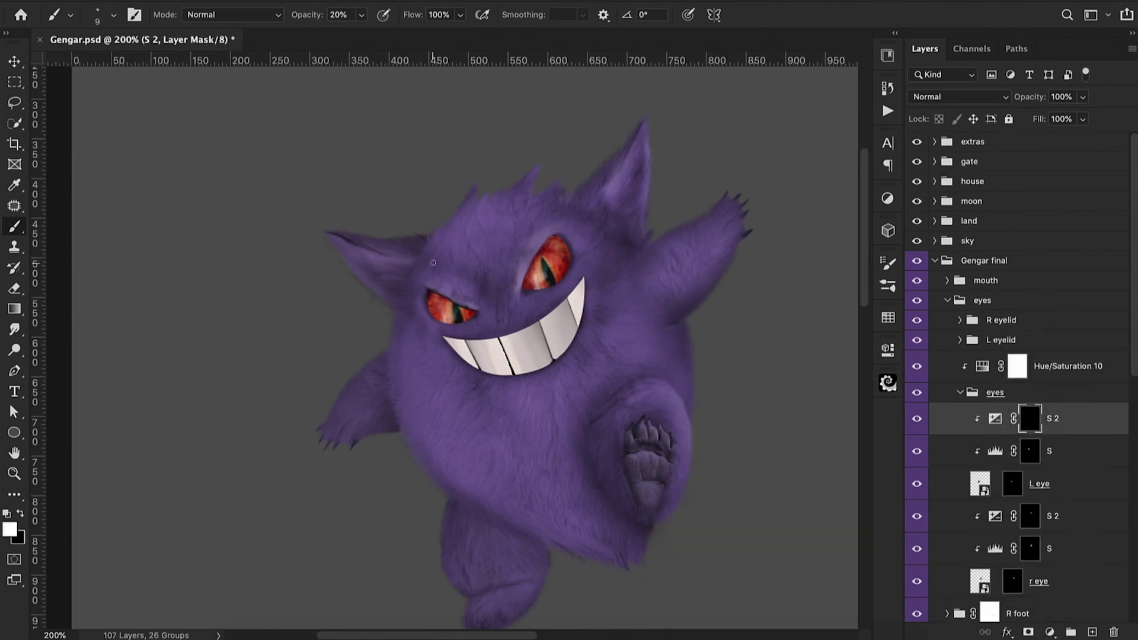
mouse_move(459, 300)
left_mouse_down()
mouse_move(444, 327)
mouse_move(424, 294)
mouse_move(440, 326)
left_mouse_up()
key("ctrl+minus")
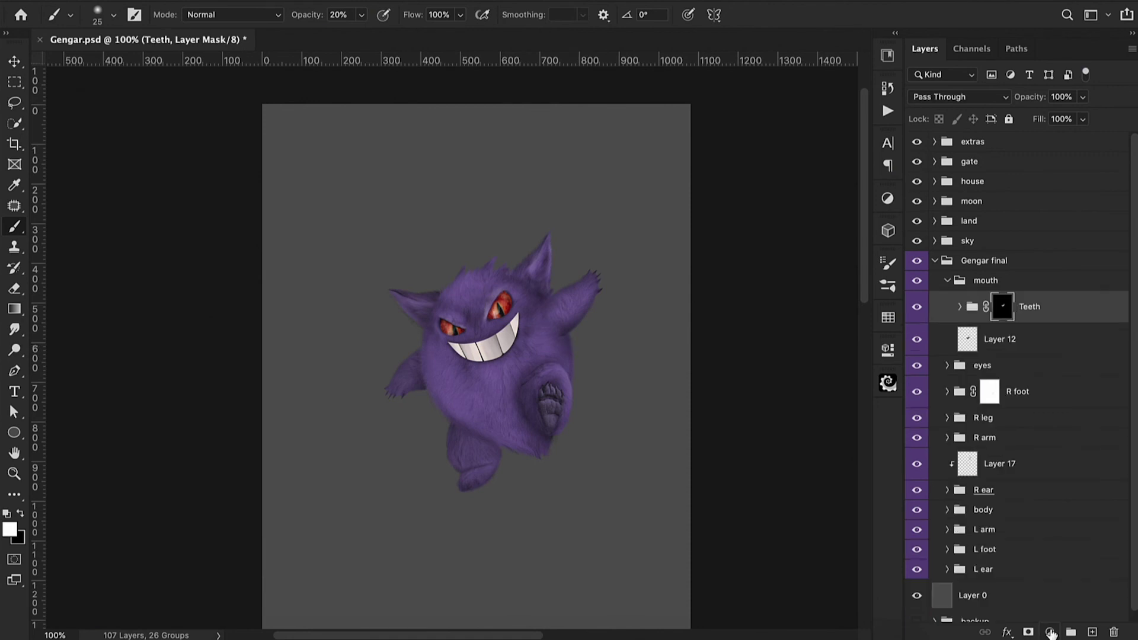
- Clip an Exposure adjustment to the Teeth group and set its exposure to -0.67
left_click(1049, 632)
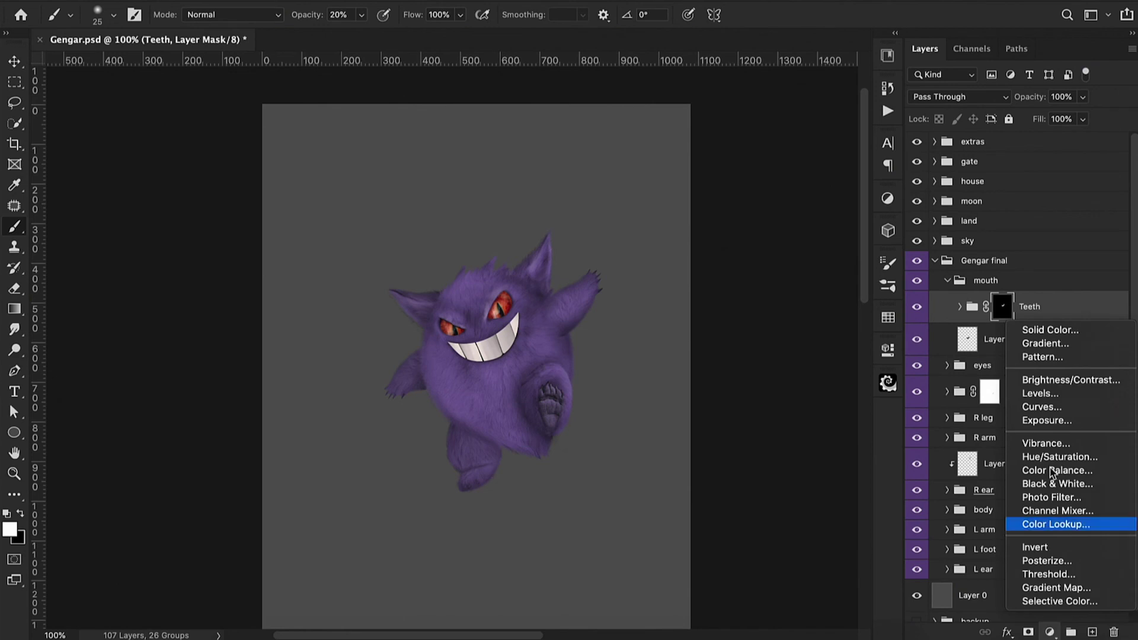
left_click(1047, 419)
left_click(969, 323, "alt")
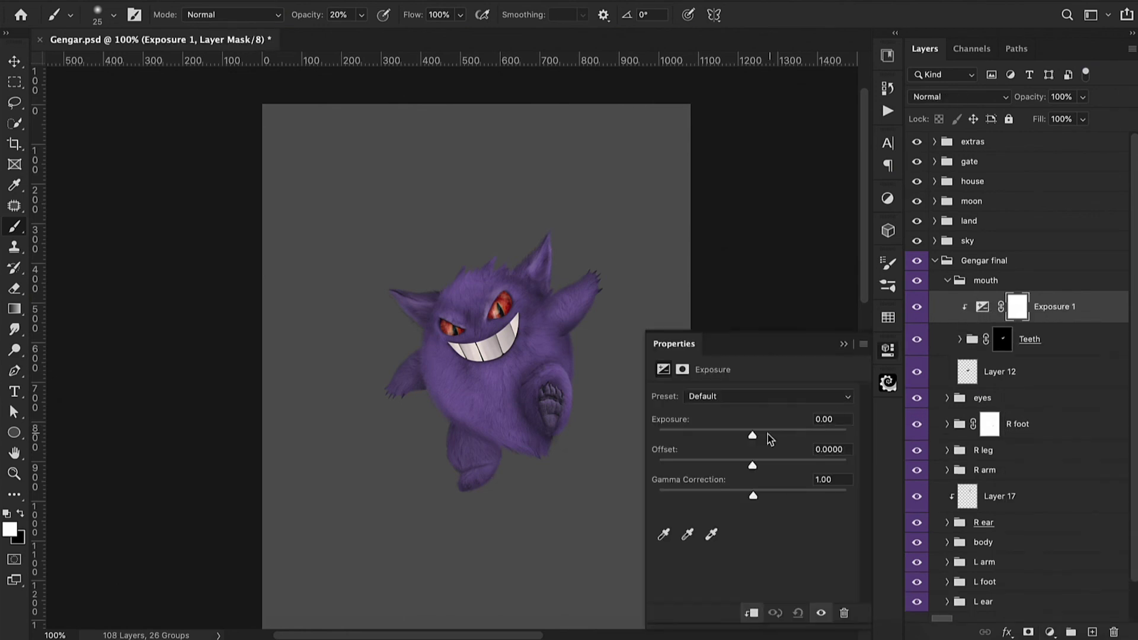
left_click_drag(753, 437, 742, 441)
- Clip a colorized Hue/Saturation adjustment above the teeth's Exposure layer with hue 257 and saturation 14
left_click(1049, 632)
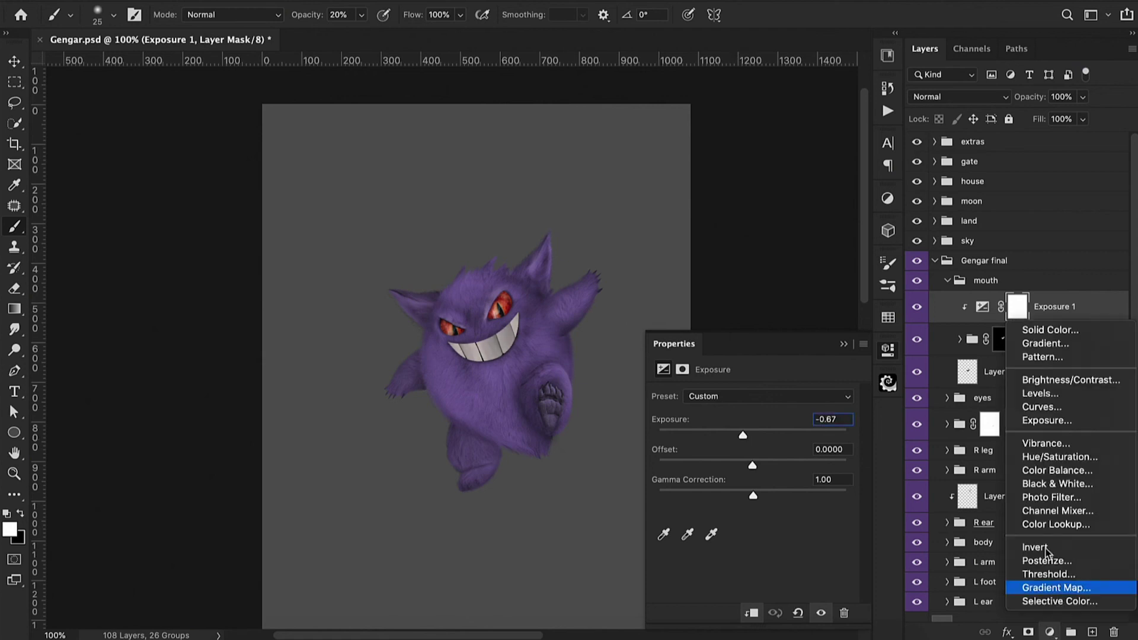
left_click(1052, 456)
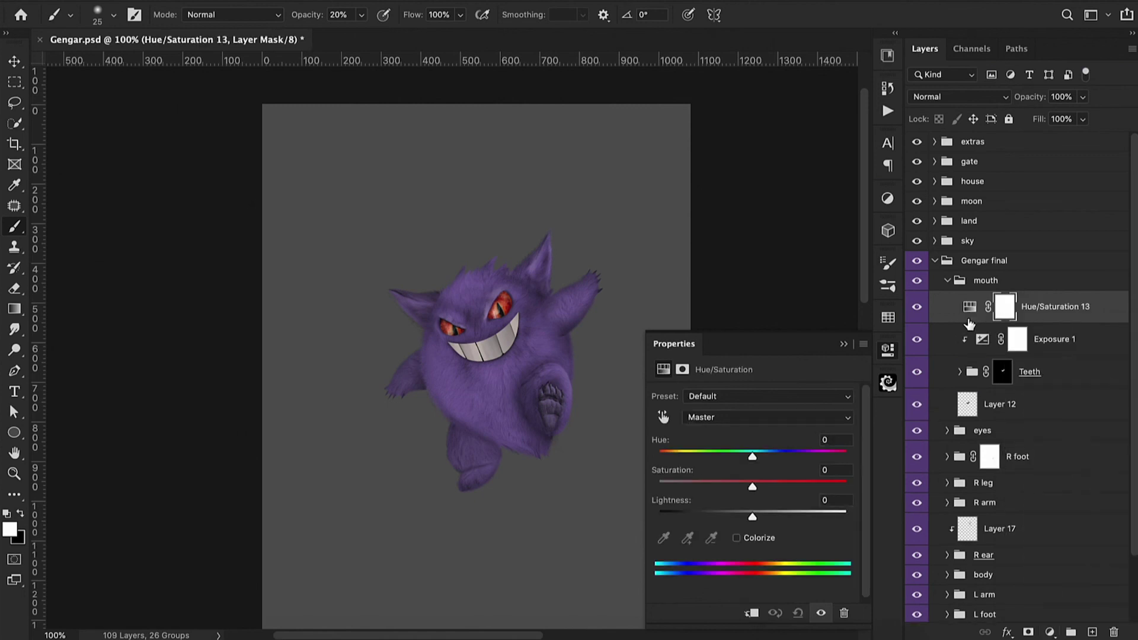
left_click(969, 323, "alt")
left_click(737, 538)
left_click_drag(660, 456, 796, 471)
left_click_drag(706, 487, 670, 486)
mouse_move(755, 515)
left_mouse_down()
mouse_move(742, 518)
mouse_move(753, 517)
left_mouse_up()
left_click_drag(669, 486, 686, 488)
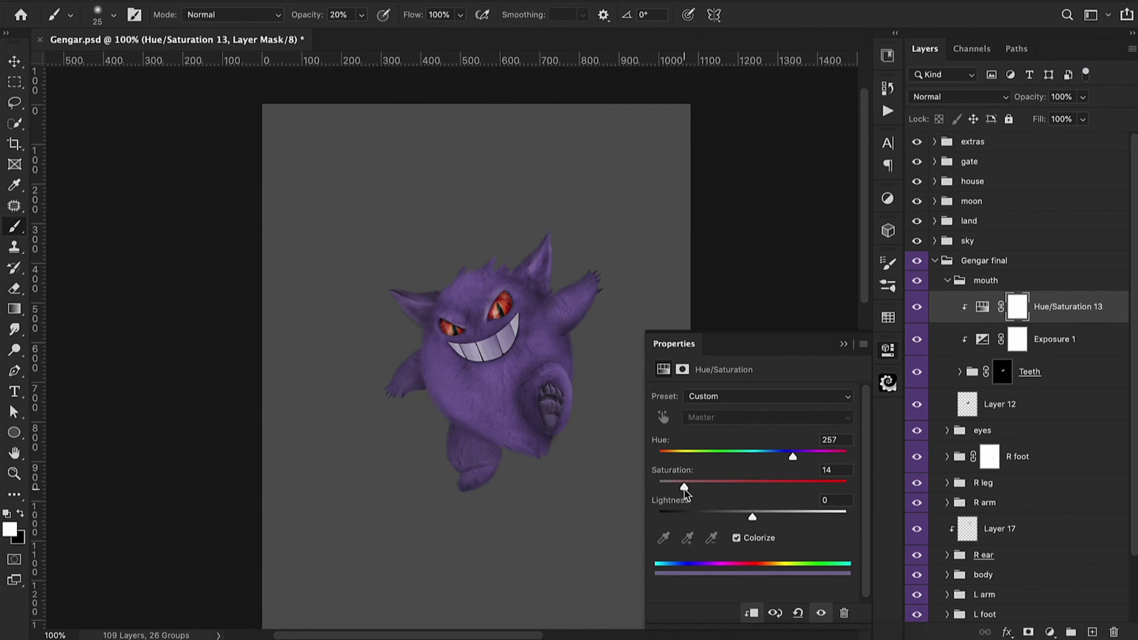
- Lower the opacity of the teeth's Exposure adjustment to 72%
left_click(843, 347)
left_click(938, 339)
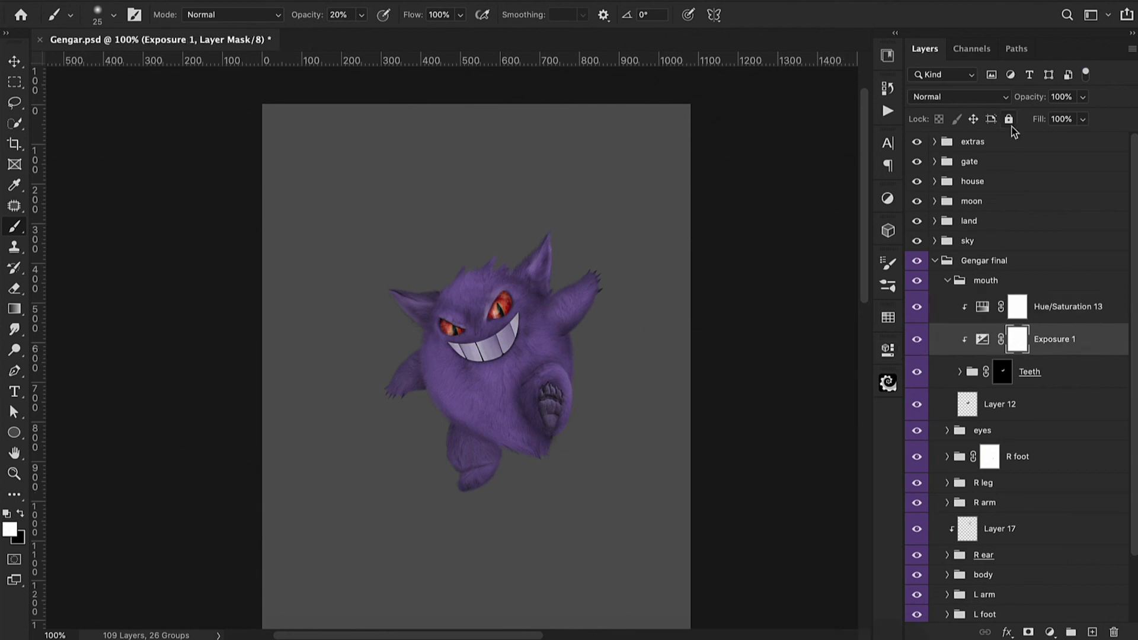
left_click_drag(1027, 101, 1004, 111)
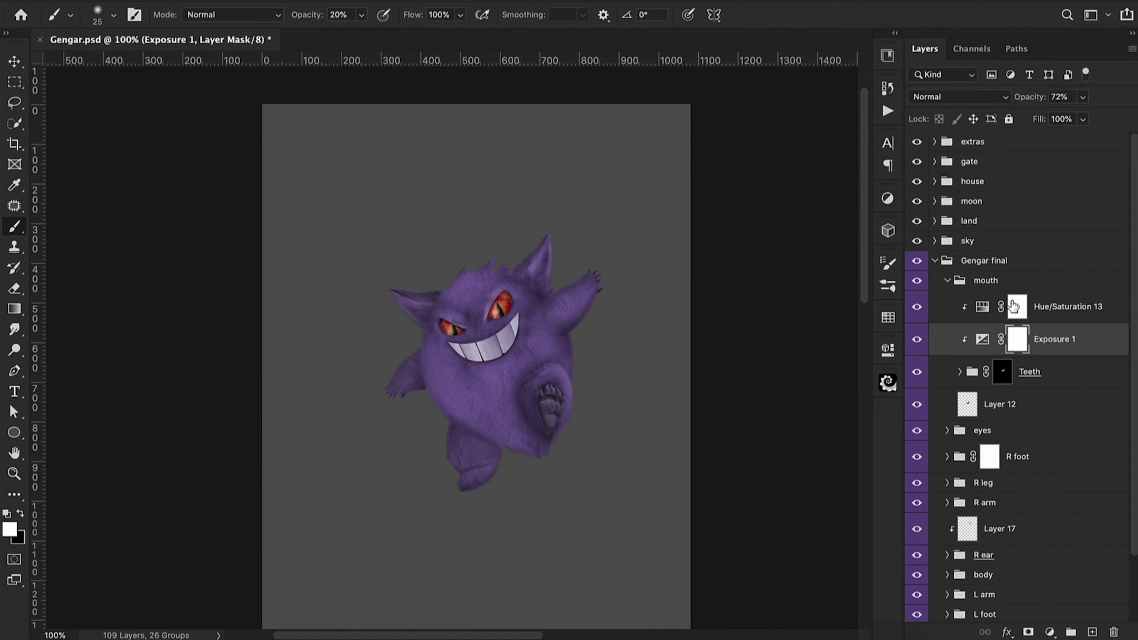
- Add a layer clipped above Hue/Saturation 13 and paint soft black shadows along the teeth at 10% brush opacity
left_click(1064, 307)
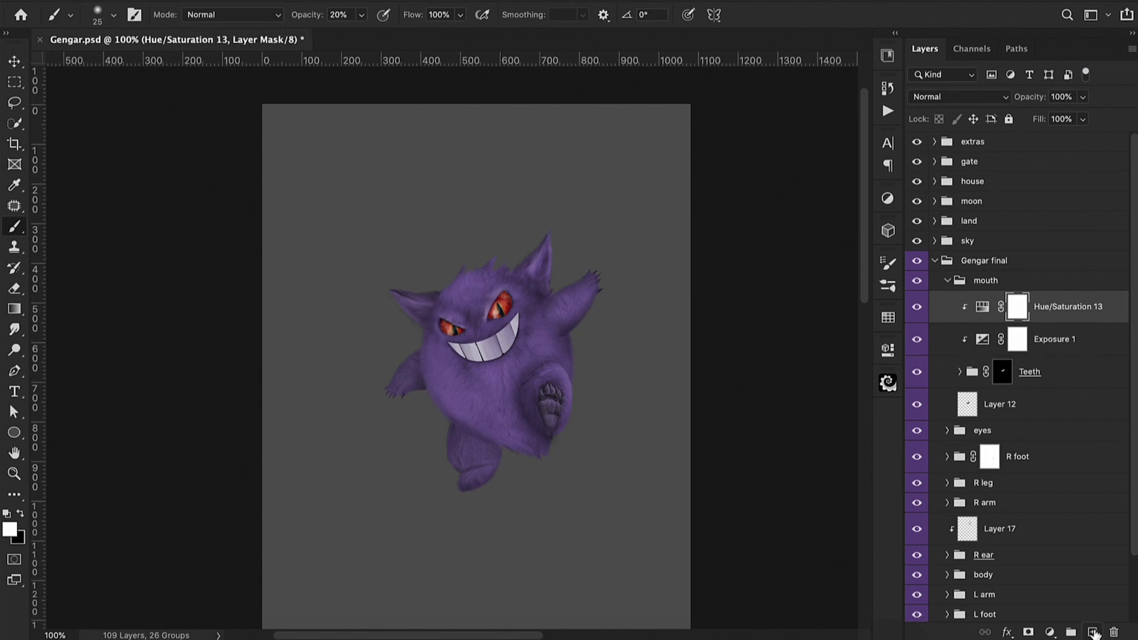
left_click(1094, 633)
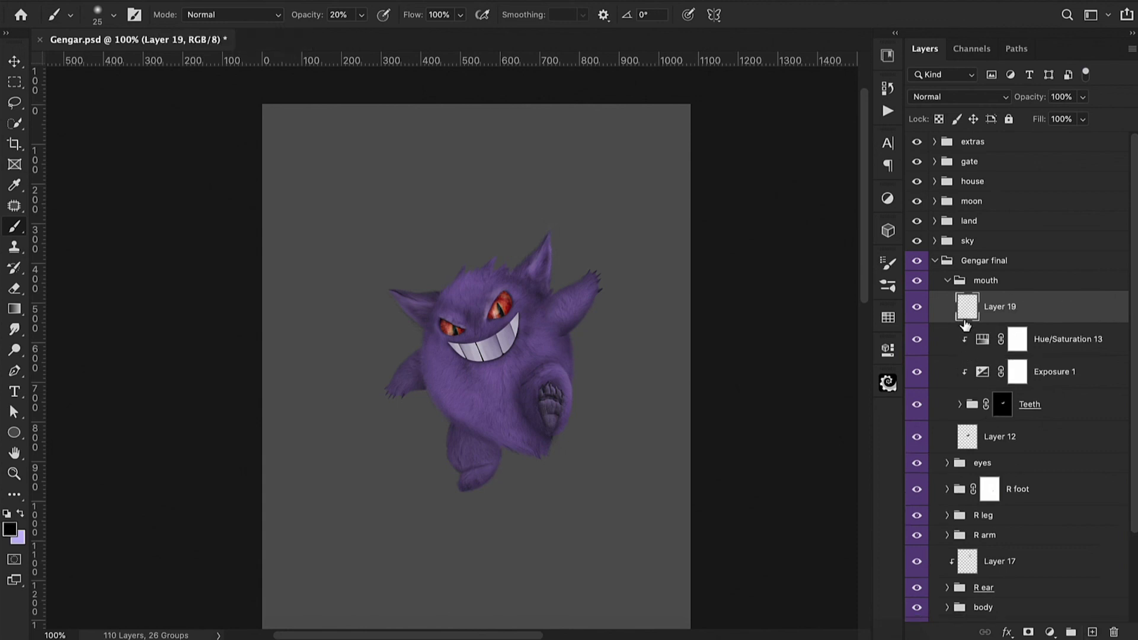
left_click(965, 323, "alt")
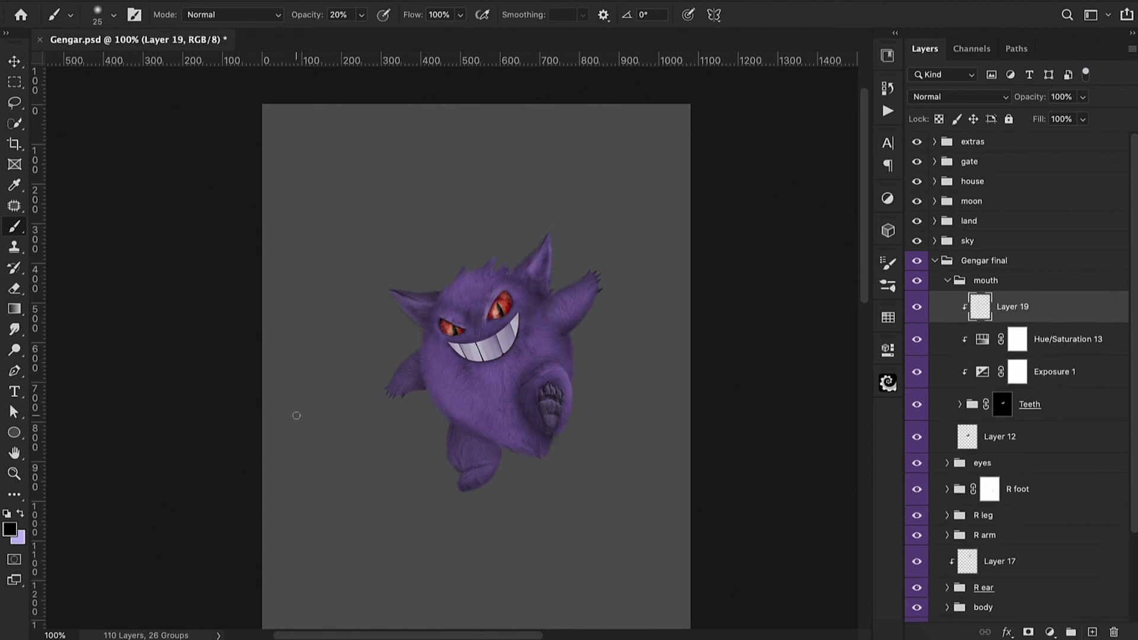
key("bracketright")
key("bracketright")
key("1")
left_click_drag(450, 340, 514, 317)
left_click_drag(449, 356, 519, 349)
- Add a layer clipped above Layer 19 and choose the cdscratch2.bmp brush from the Grunge 2 set
key("ctrl+shift+alt+n")
key("ctrl+equal")
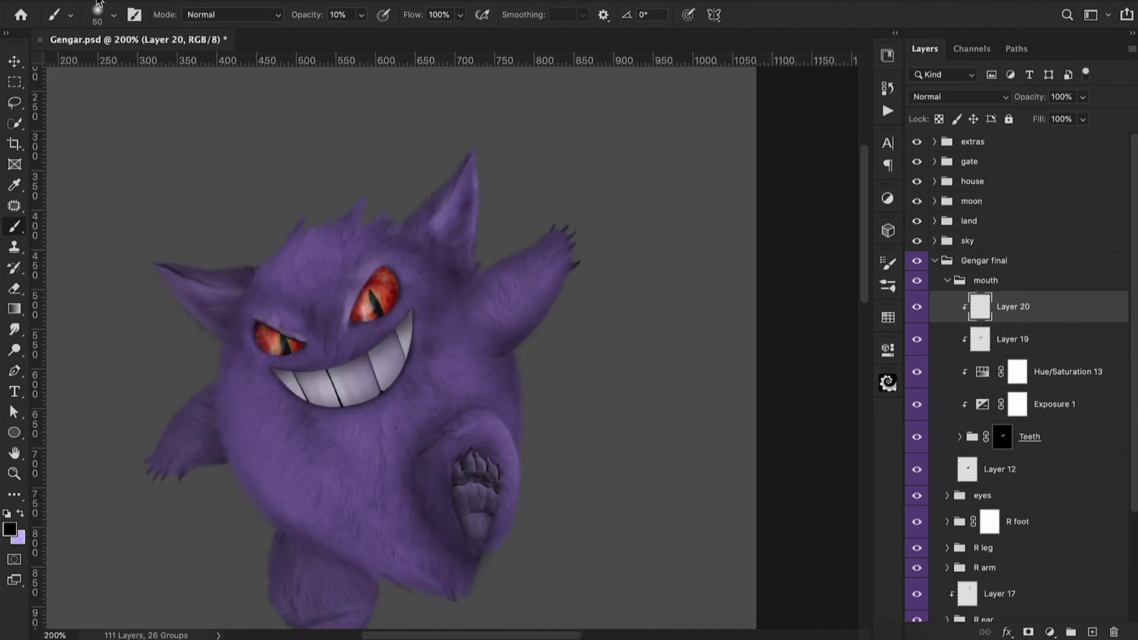
left_click(98, 14)
scroll(147, 214, "down", 5)
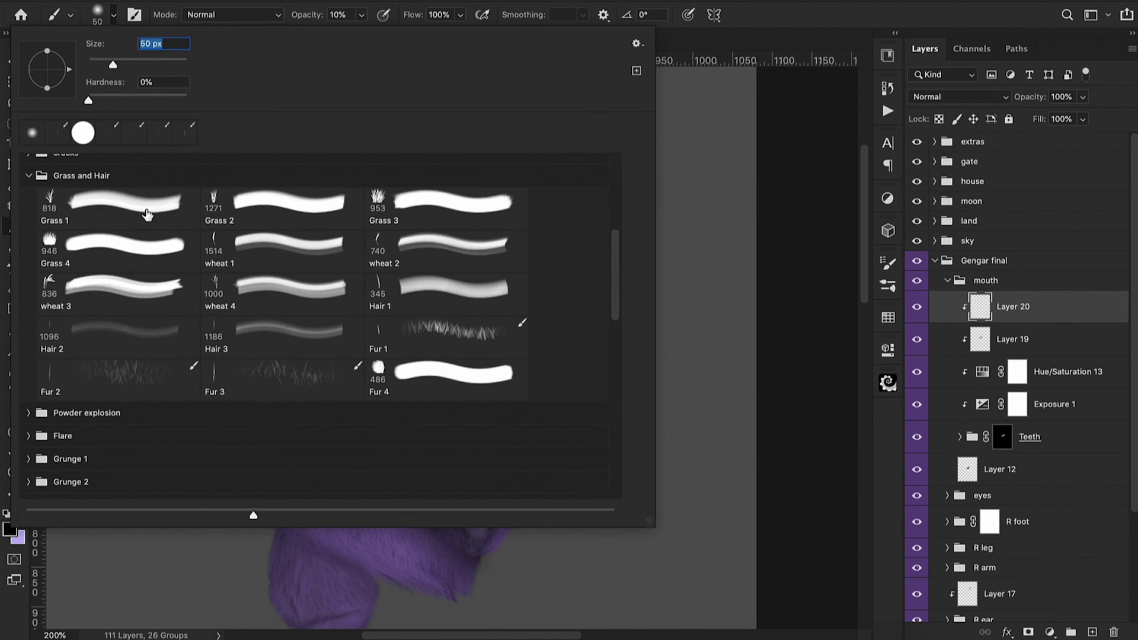
scroll(147, 214, "down", 4)
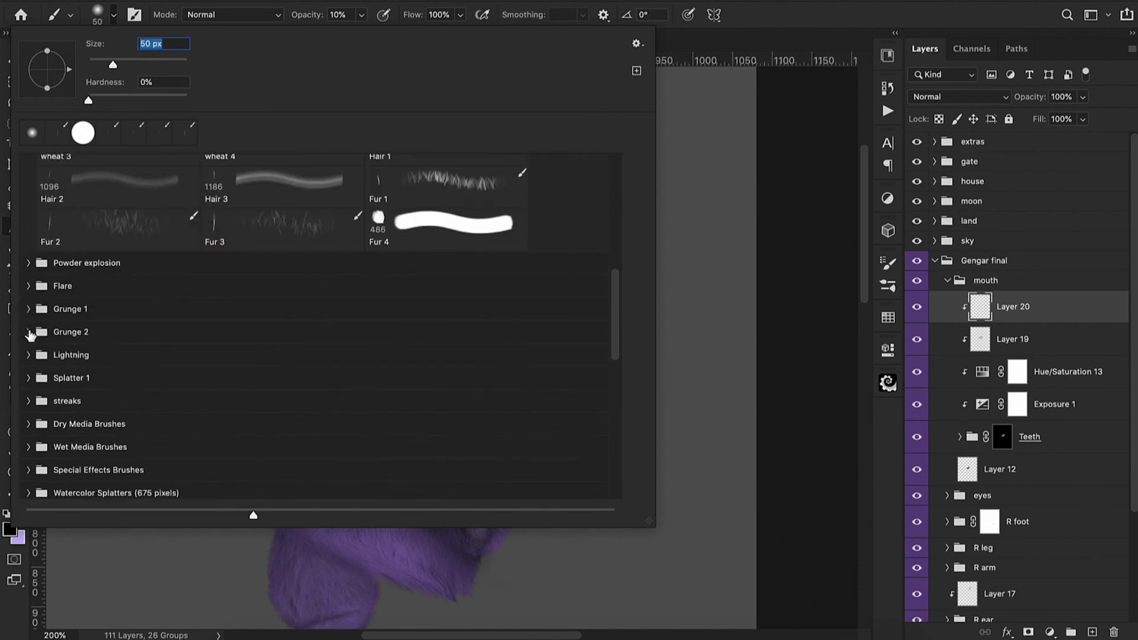
left_click(28, 332)
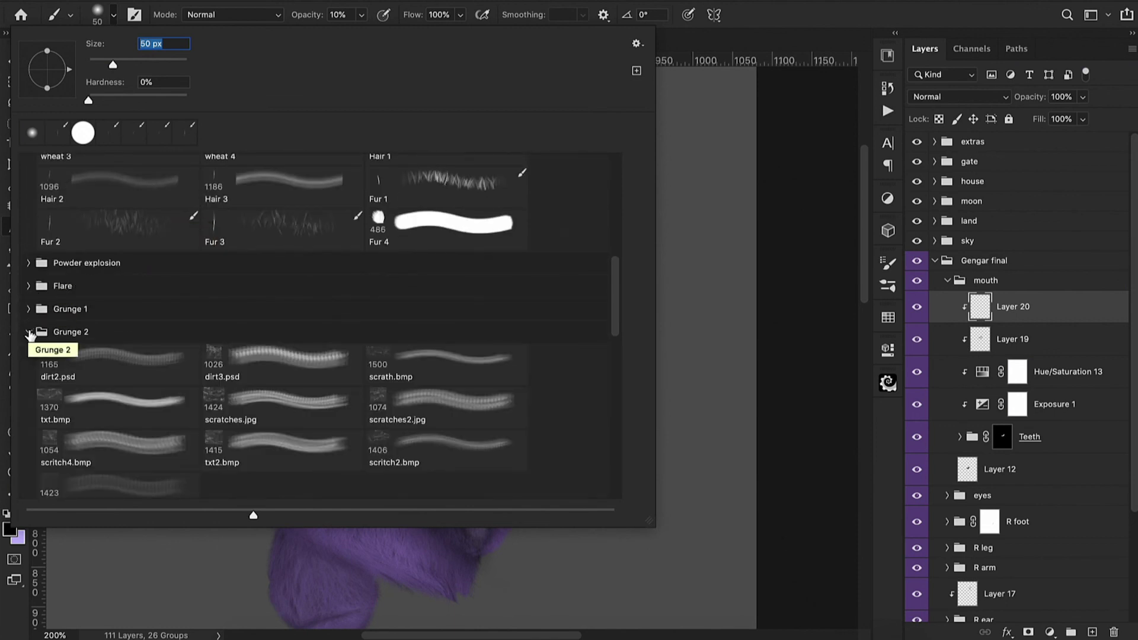
left_click(118, 487)
key("Return")
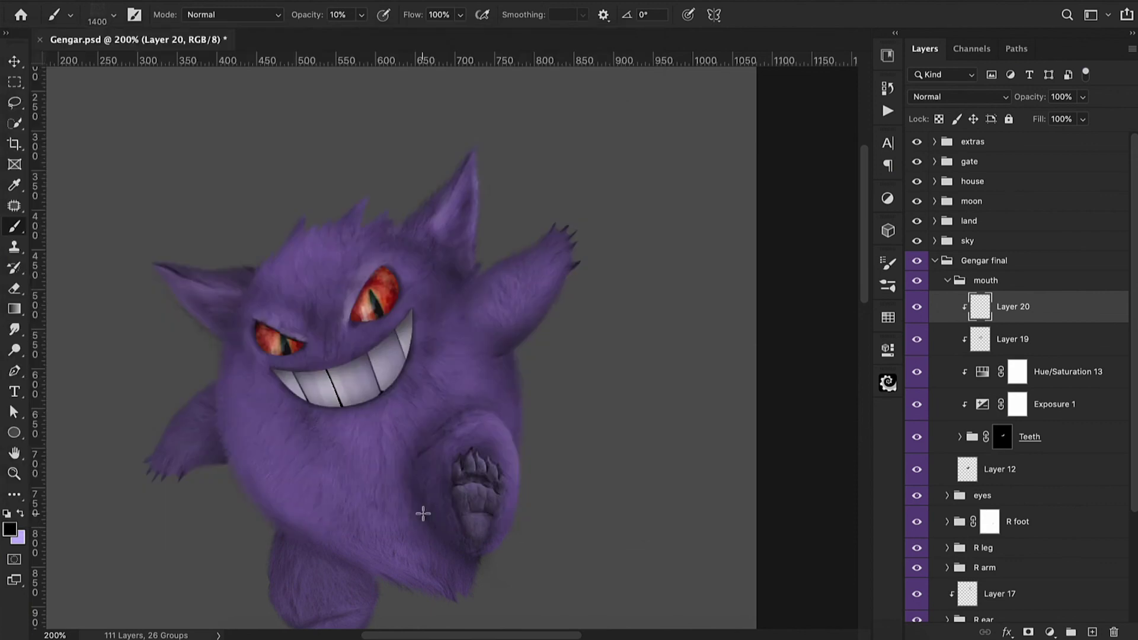
- Reduce the scratch brush to 300 px for stamping texture over the teeth, and rename its layer texture
key("bracketleft")
key("bracketleft")
key("bracketleft")
left_click(423, 514)
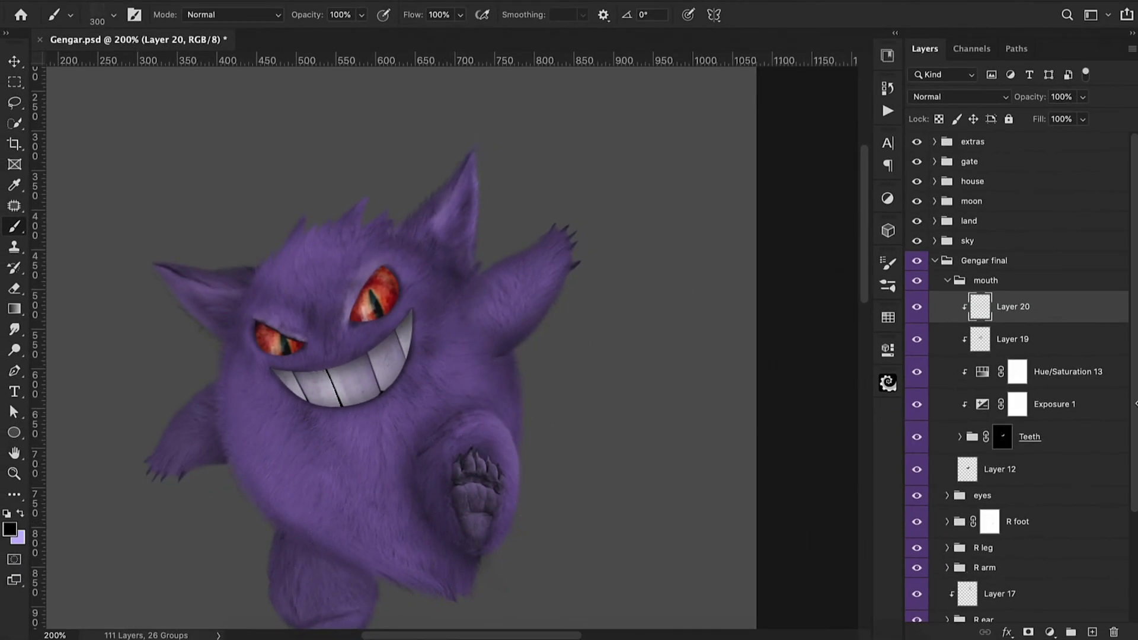
double_click(1013, 307)
type("text")
type("ure")
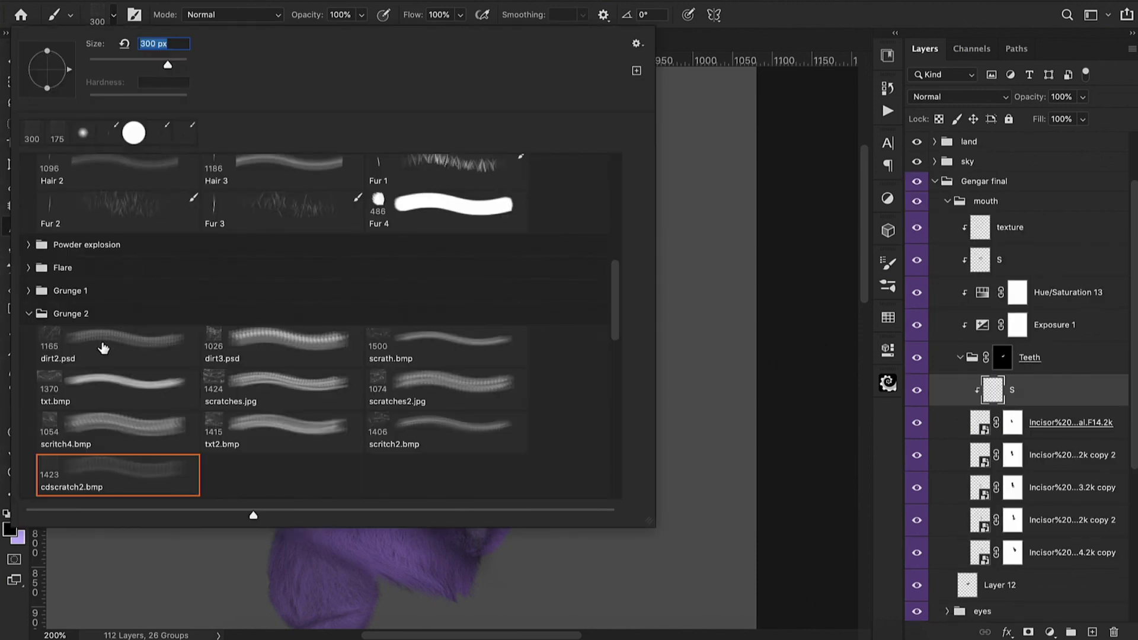
- Switch to the Soft Round brush, shrink it to 15 px and set its opacity to 10%
scroll(101, 348, "up", 5)
left_click(102, 197)
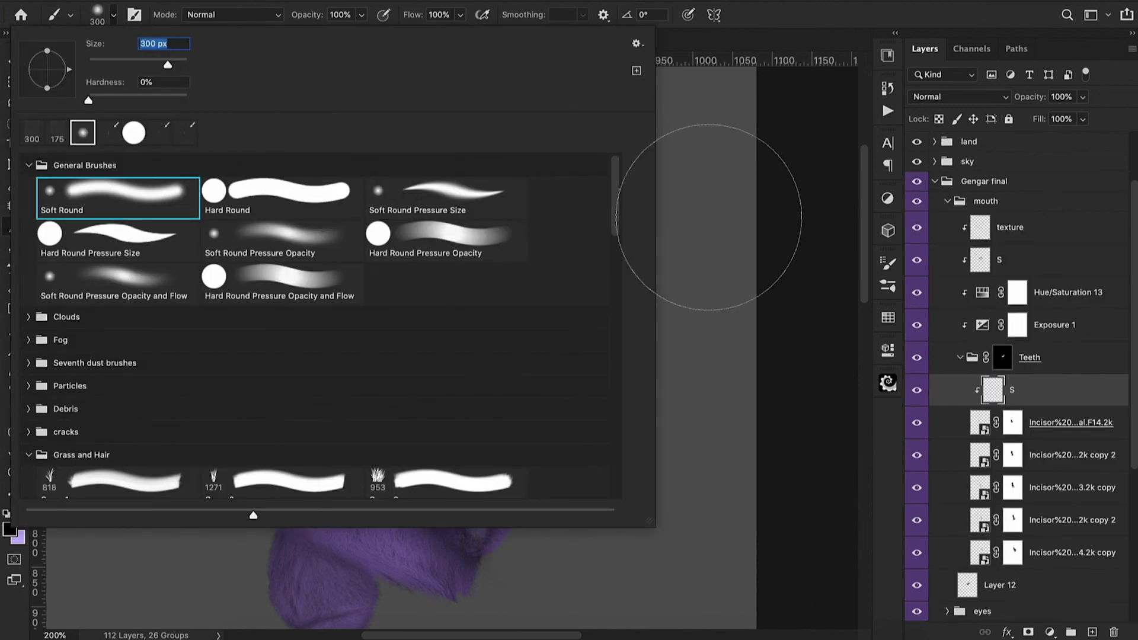
key("Return")
key("bracketleft")
key("bracketleft")
key("bracketleft")
key("bracketleft")
key("bracketleft")
key("bracketleft")
key("bracketleft")
key("bracketleft")
key("bracketleft")
key("bracketleft")
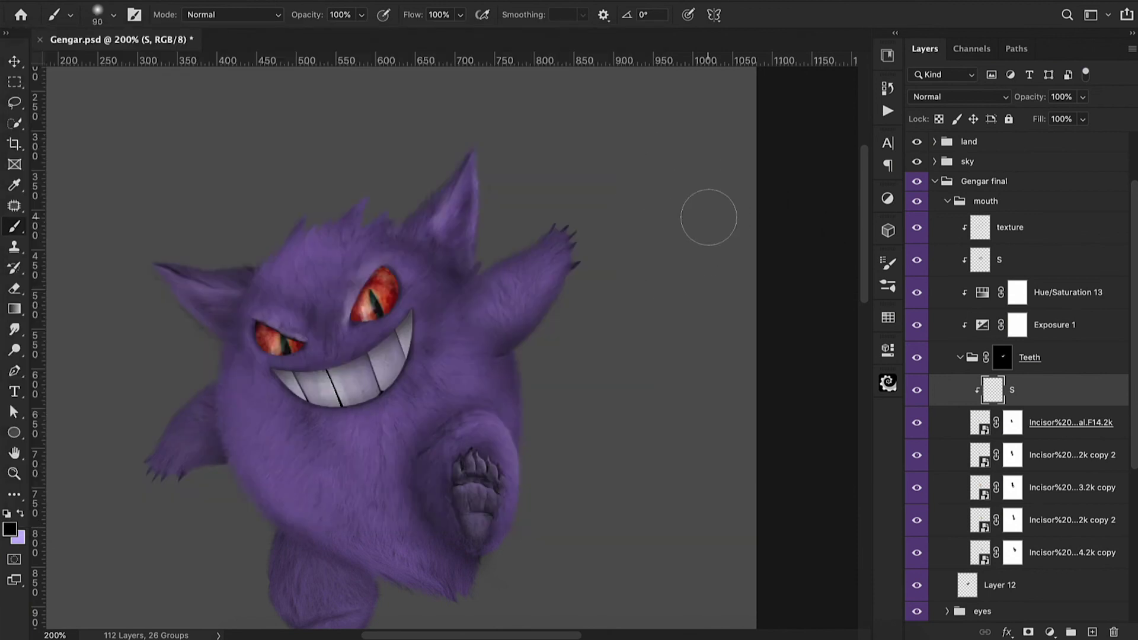
key("bracketleft")
key("bracketleft")
key("1")
key("bracketleft")
key("bracketleft")
key("bracketleft")
key("bracketleft")
key("bracketleft")
key("bracketleft")
- Add a layer named S clipped to the second incisor layer in the Teeth group
left_click_drag(1035, 99, 1026, 101)
left_click(1036, 452)
key("super+shift+alt+n")
key("super+alt+g")
double_click(1013, 455)
type("S")
key("Return")
key("super+plus")
key("super+plus")
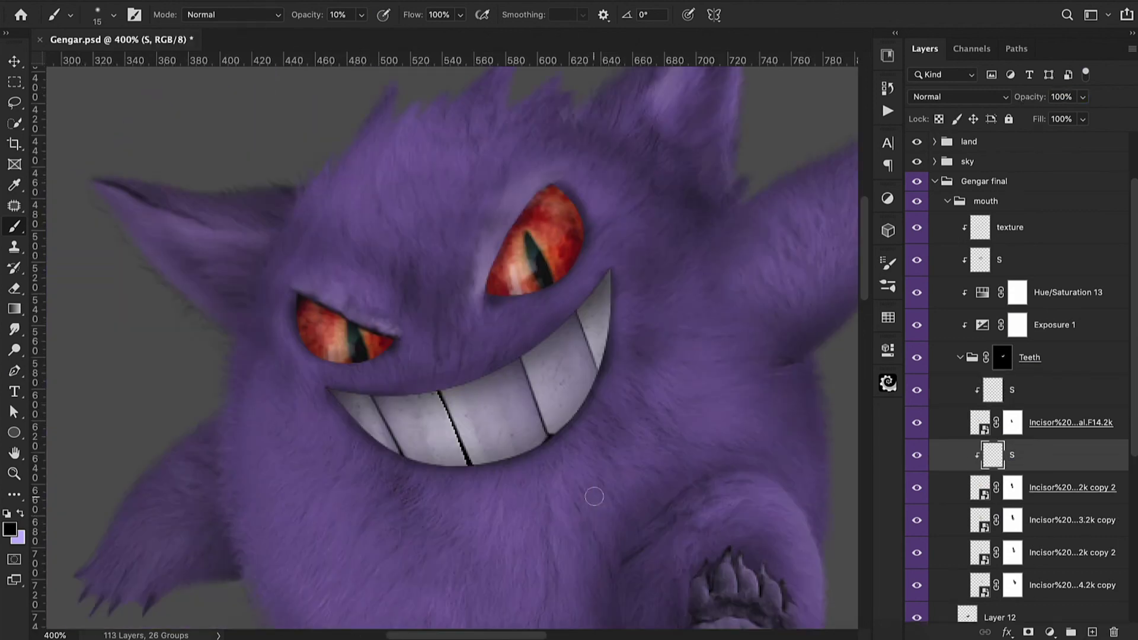
- Confirm black as the foreground colour and shade the second incisor's edge along the dark middle gap
left_click(9, 528)
left_click(727, 229)
left_click(1061, 19)
left_click_drag(438, 389, 480, 493)
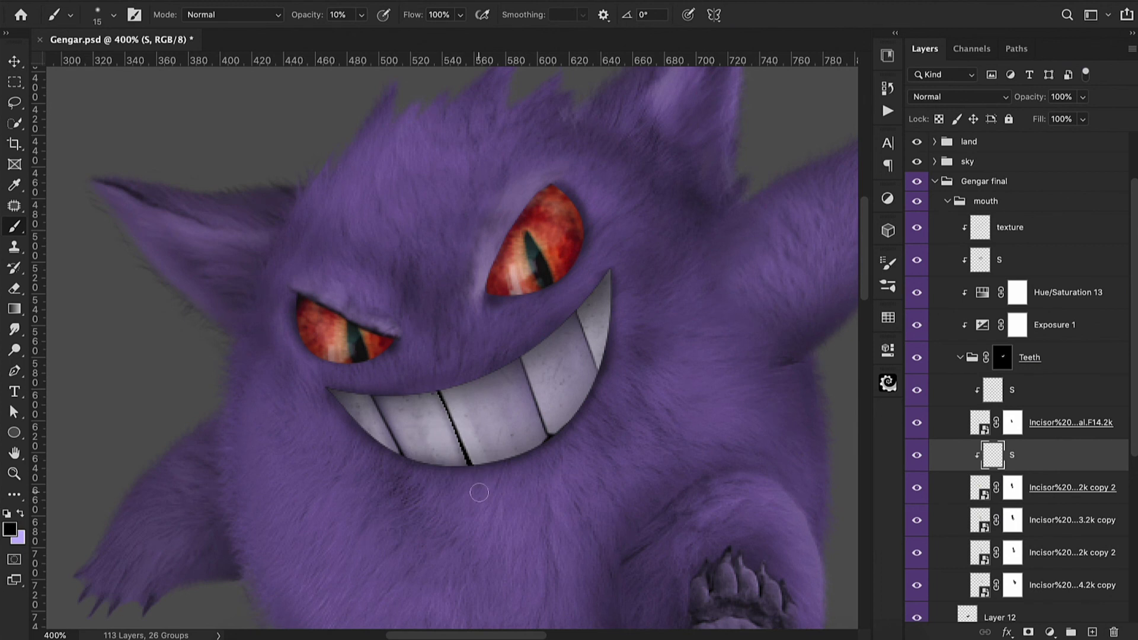
- Add a clipped shadow layer to the third incisor layer and try soft black strokes along its gaps, reducing the brush size
key("super+minus")
left_click(1036, 519)
key("super+shift+alt+n")
left_click_drag(436, 380, 444, 375)
left_click_drag(527, 404, 506, 366)
left_click_drag(481, 433, 472, 394)
key("super+z")
key("bracketleft")
key("bracketleft")
key("bracketleft")
key("bracketleft")
key("super+shift+z")
key("super+z")
scroll(1062, 547, "down", 2)
- Add a layer named S clipped to the fourth incisor layer and shade along the gap toward the raised mouth corner
left_click(1063, 549)
key("alt+shift+super+n")
key("alt+super+g")
double_click(1016, 546)
type("S")
key("Return")
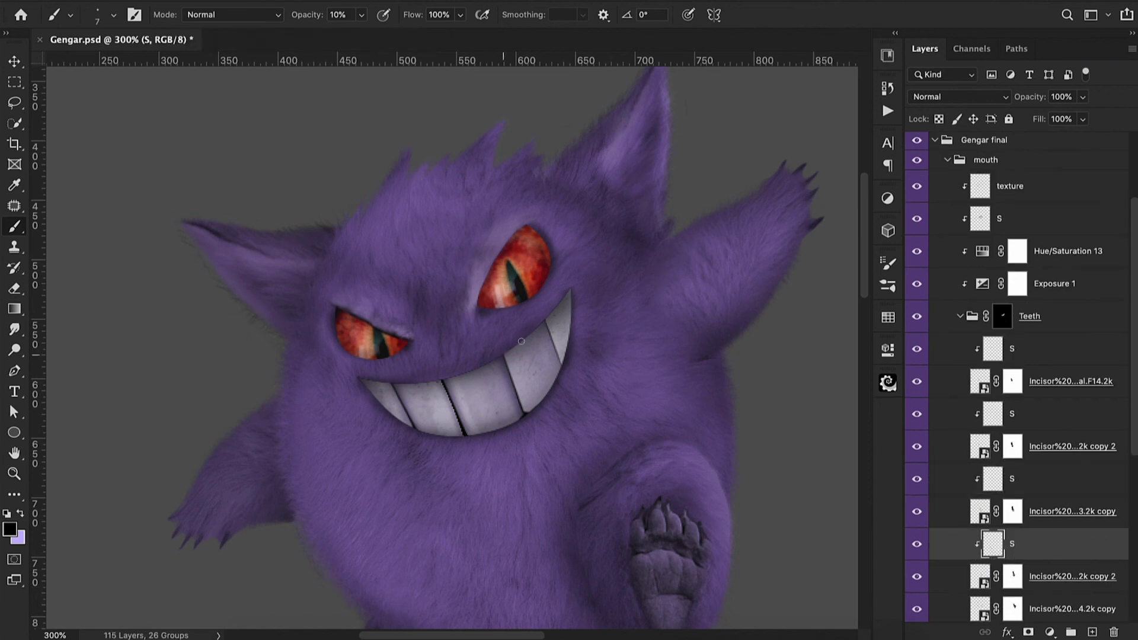
left_click_drag(522, 413, 501, 364)
- Add a layer named S clipped to the last incisor layer and set the brush size to 9 px for its shading
scroll(1043, 533, "down", 2)
left_click(1043, 533)
key("alt+shift+super+n")
left_click(986, 547, "alt")
double_click(1020, 532)
type("S")
key("Return")
key("bracketright")
key("bracketright")
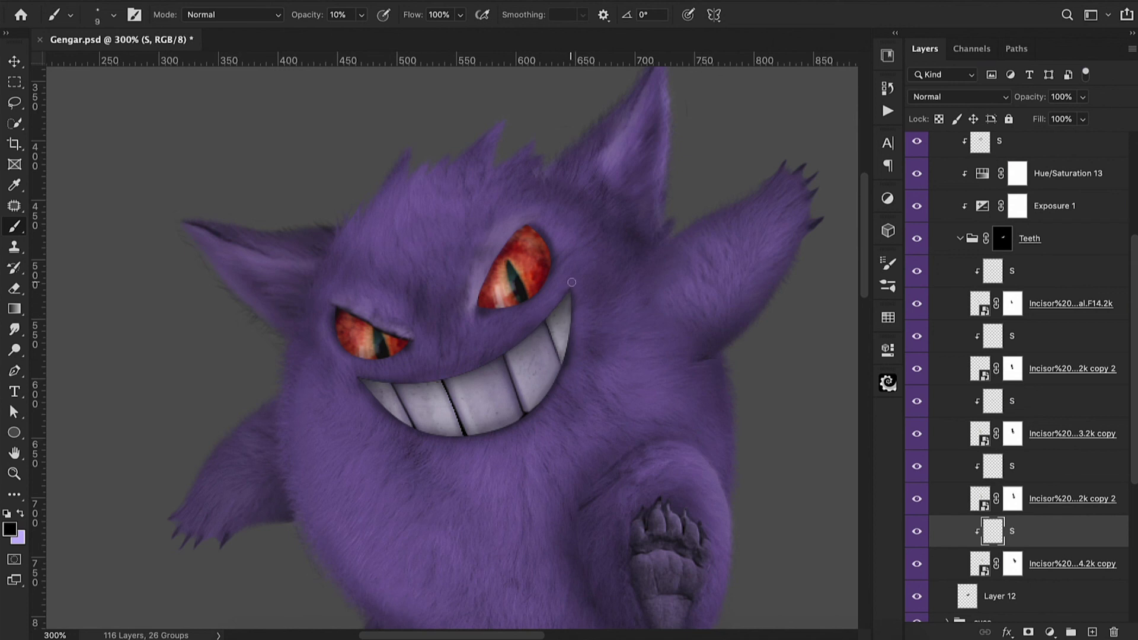
key("ctrl+minus")
key("ctrl+minus")
key("ctrl+minus")
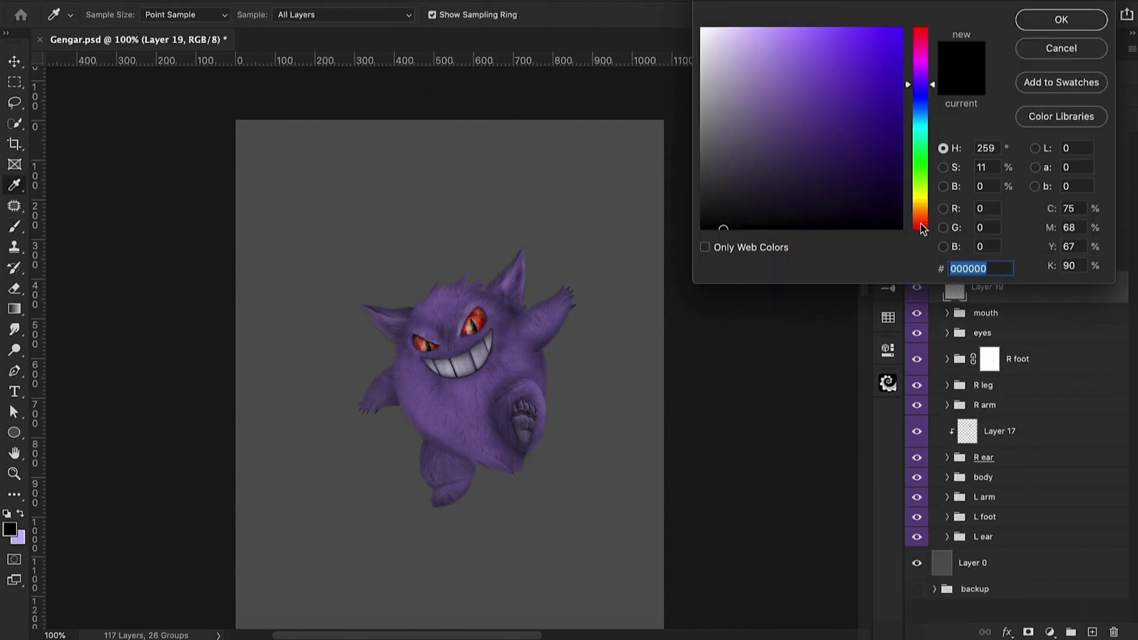
- Set the foreground colour to orange ffa800 and take the Brush for painting eye highlights on Layer 19
left_click(922, 225)
left_click(925, 208)
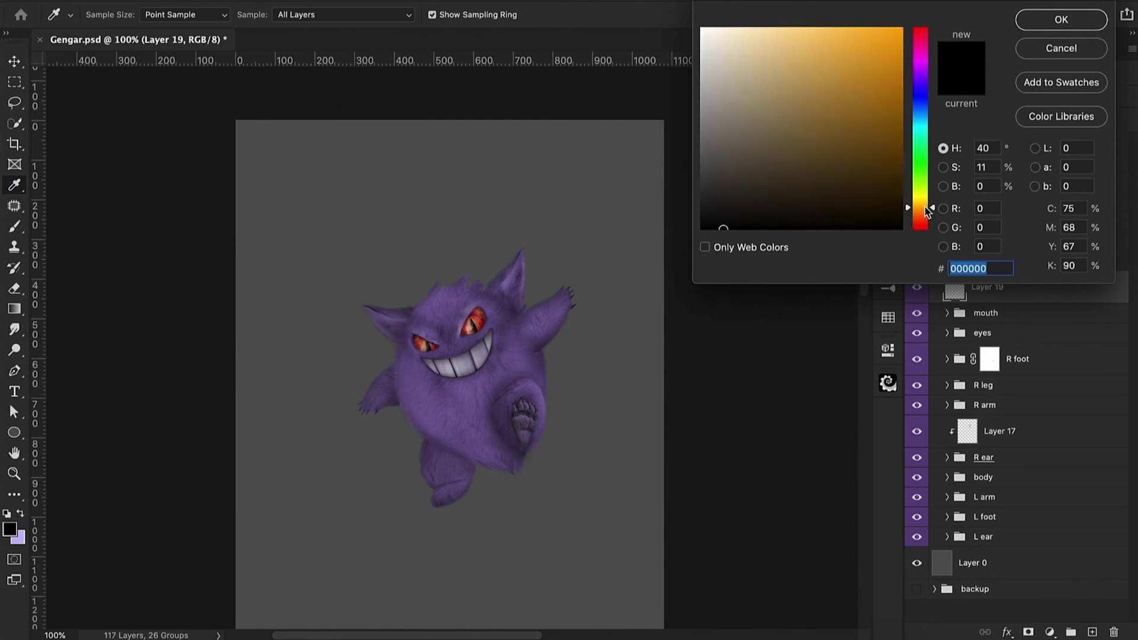
left_click(902, 28)
left_click(1061, 20)
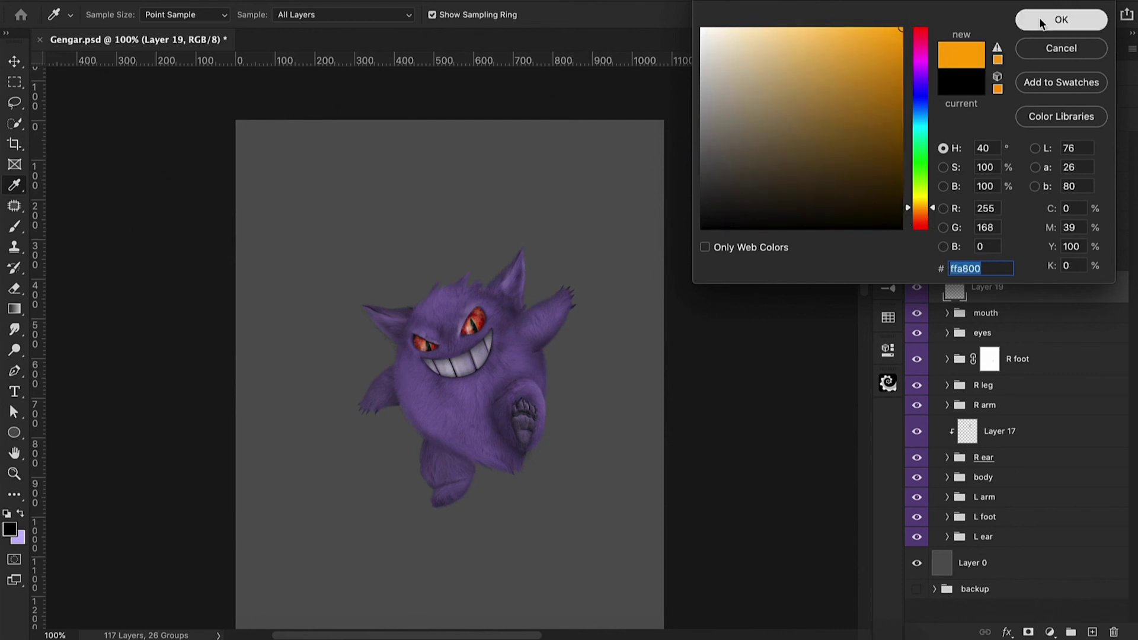
key("b")
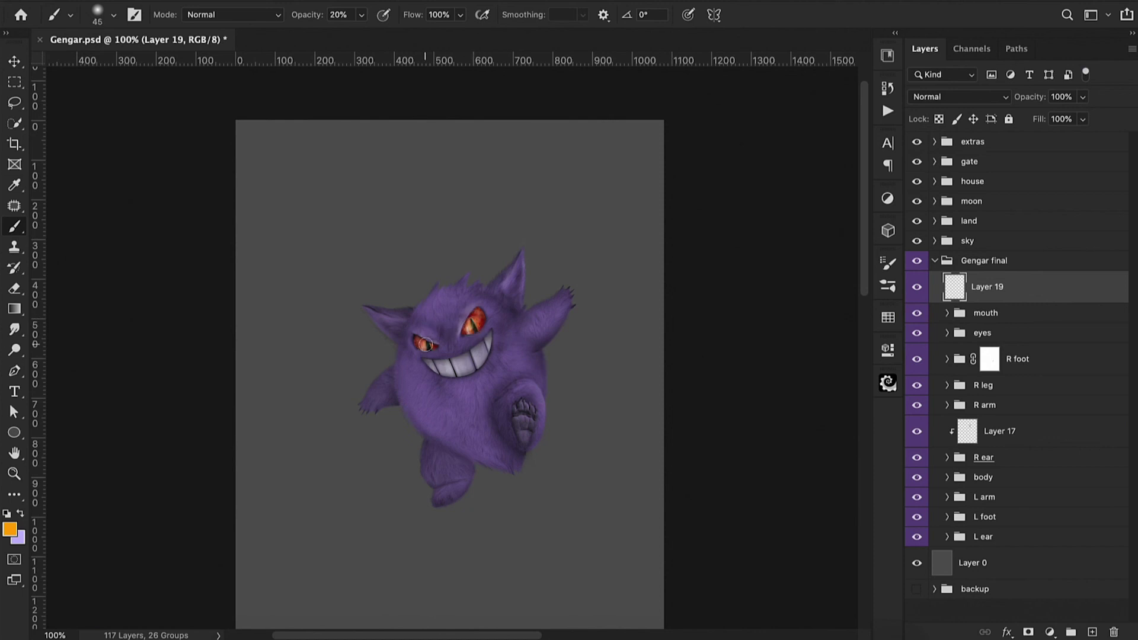
- Set the eye highlight layer's blending mode to Color Dodge and compare the eyes with the layer hidden and shown
left_click(978, 97)
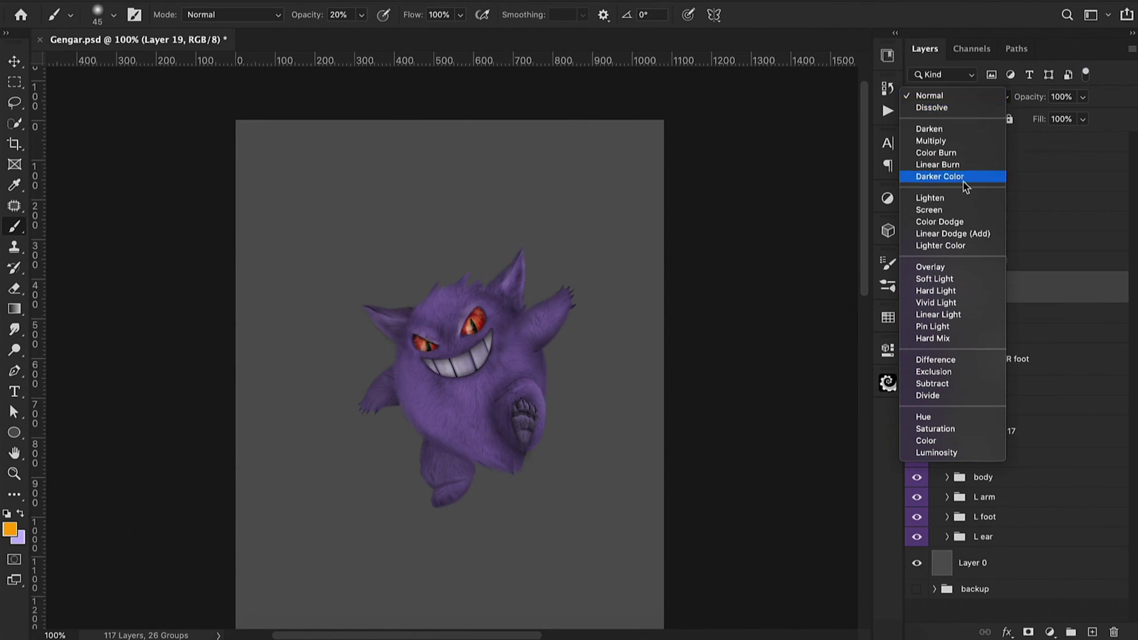
left_click(961, 225)
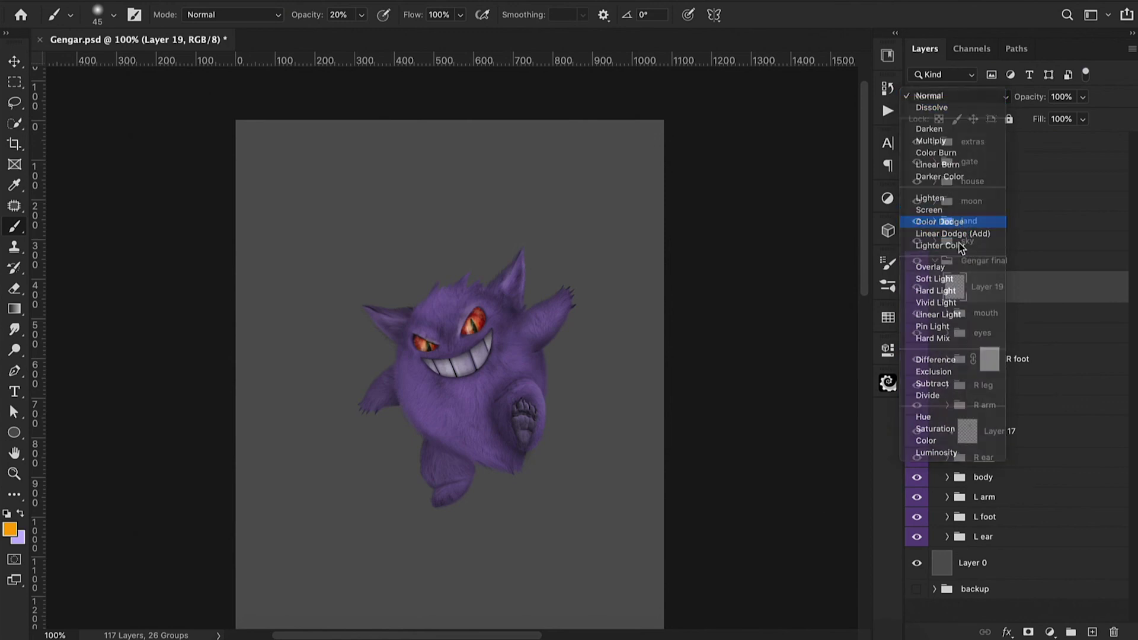
left_click(916, 288)
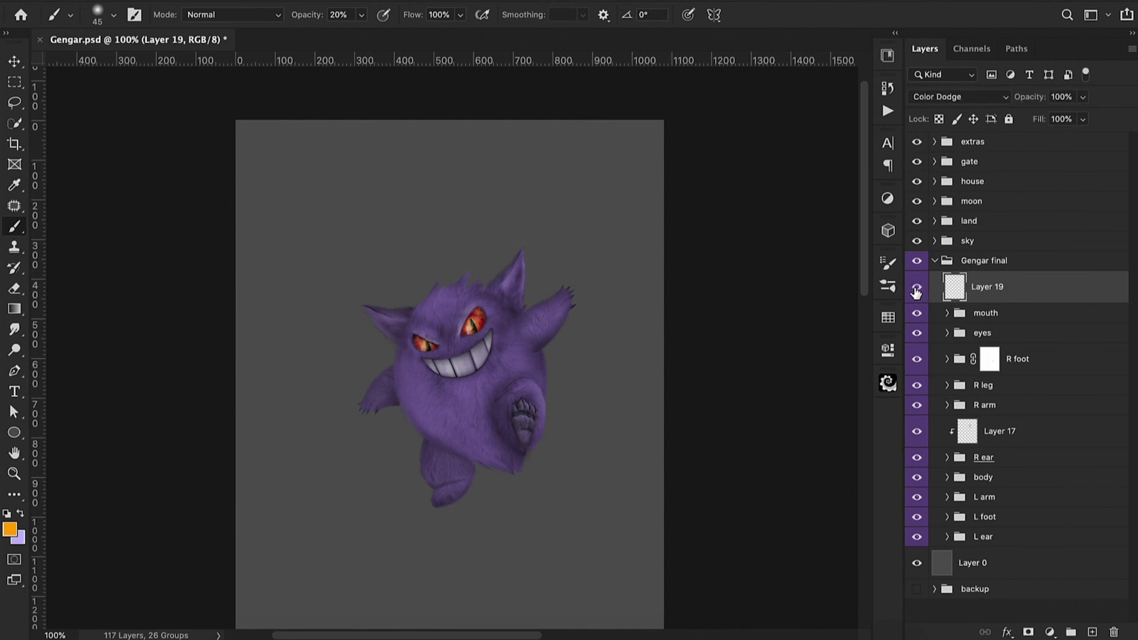
left_click(917, 289)
- Add a new layer above eye H 1 and name it eye glow
left_click(1093, 632)
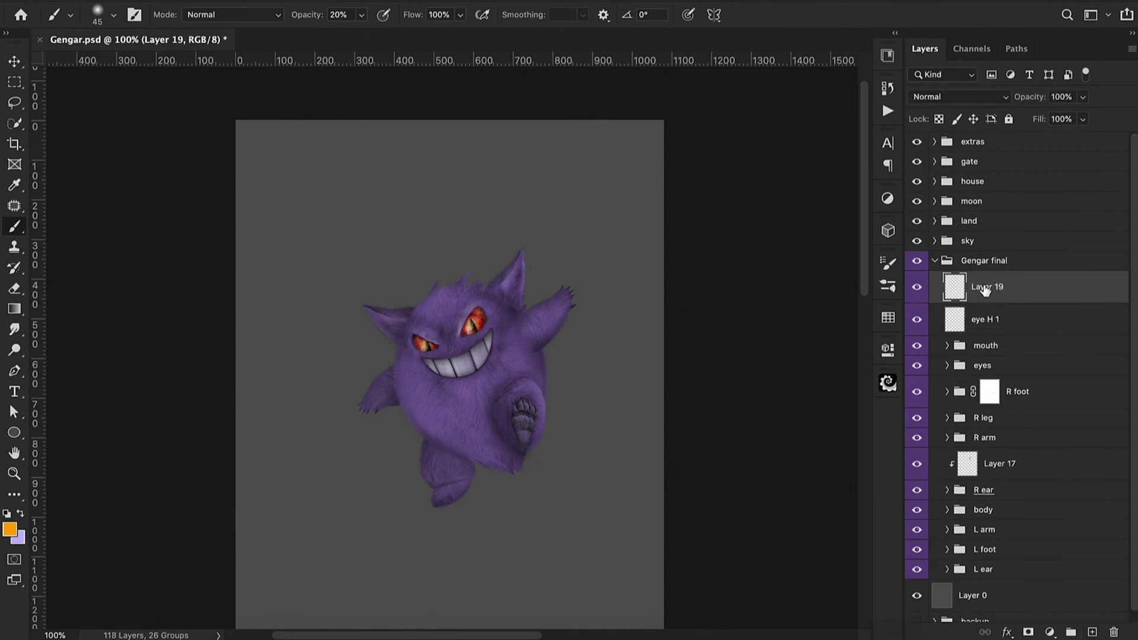
double_click(985, 288)
type("eye glow")
key("Return")
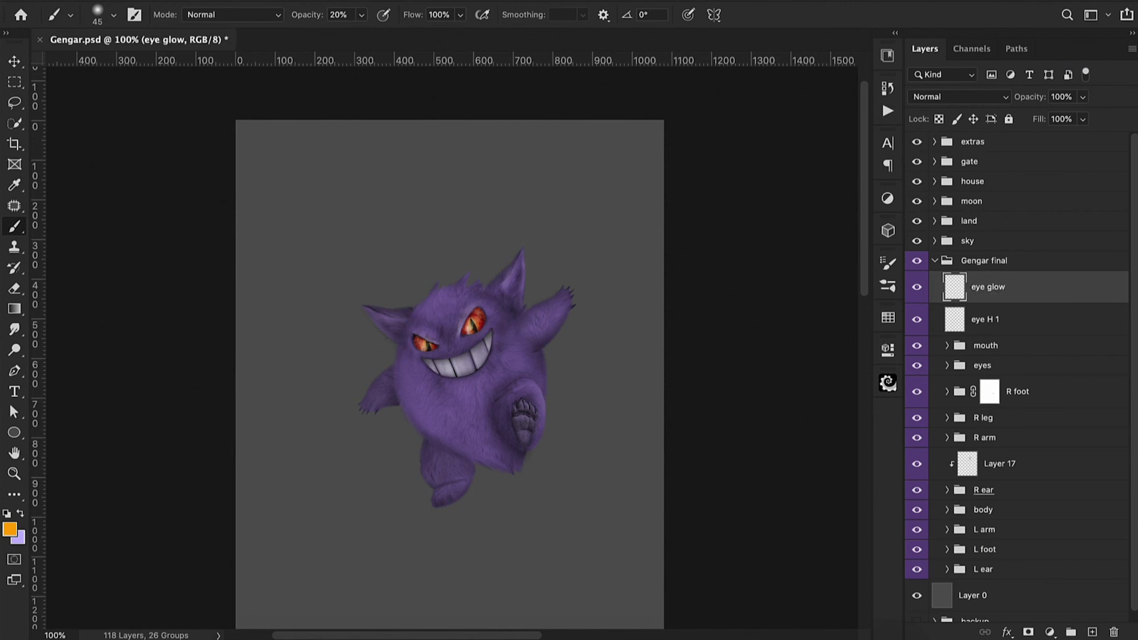
- Set the foreground colour to red ff0024 and paint a soft glow around the eyes at 20% brush opacity, adjusting the brush size
left_click(10, 529)
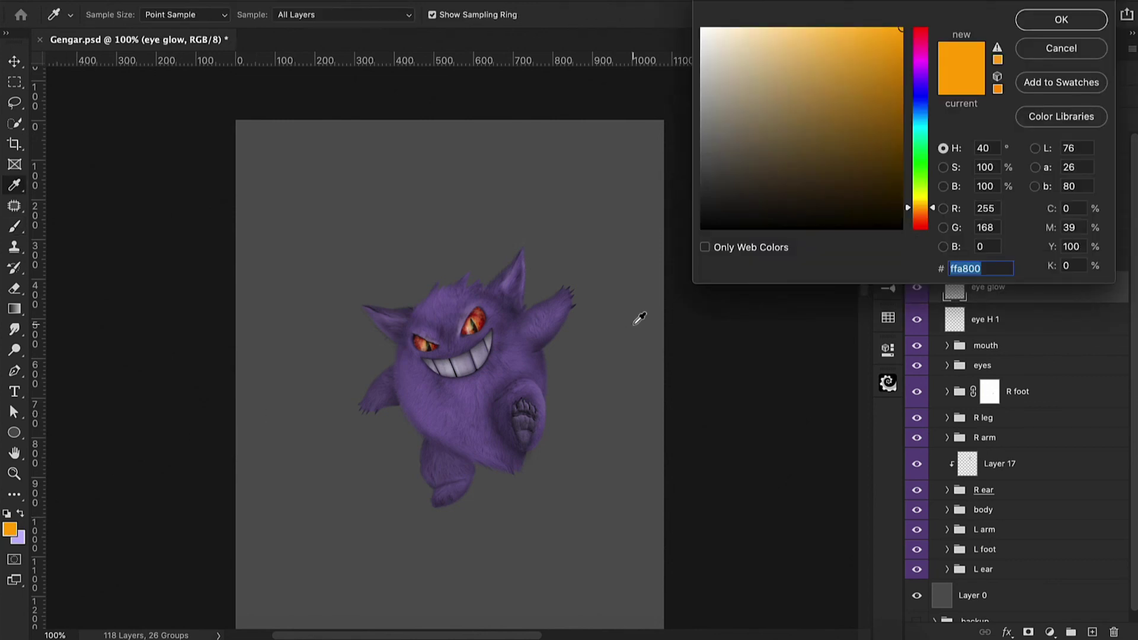
left_click(921, 230)
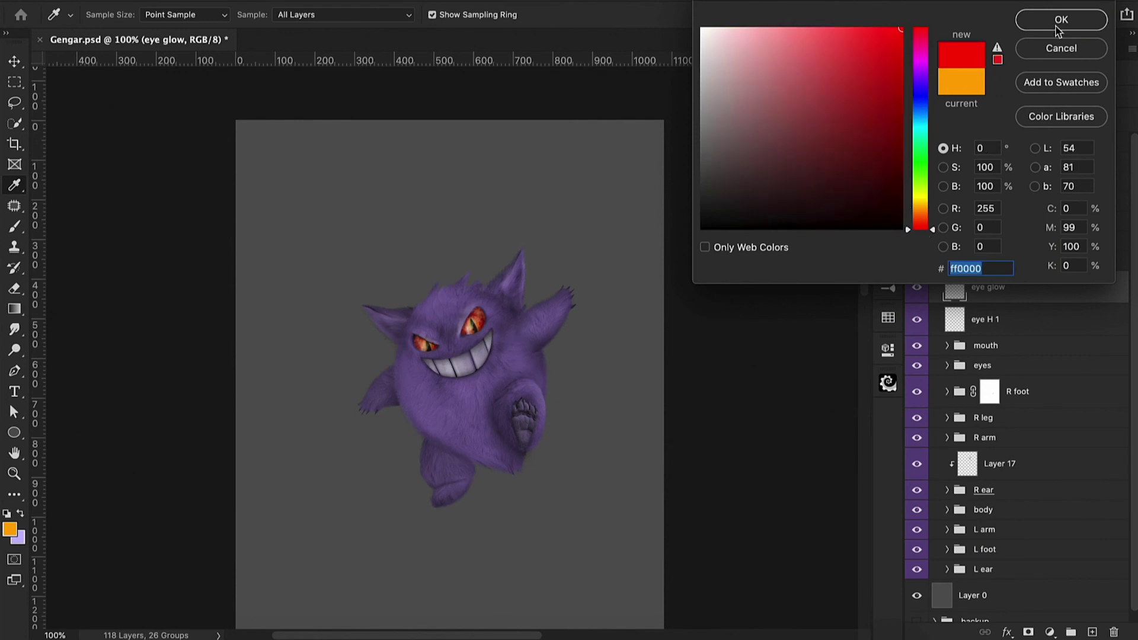
left_click(920, 33)
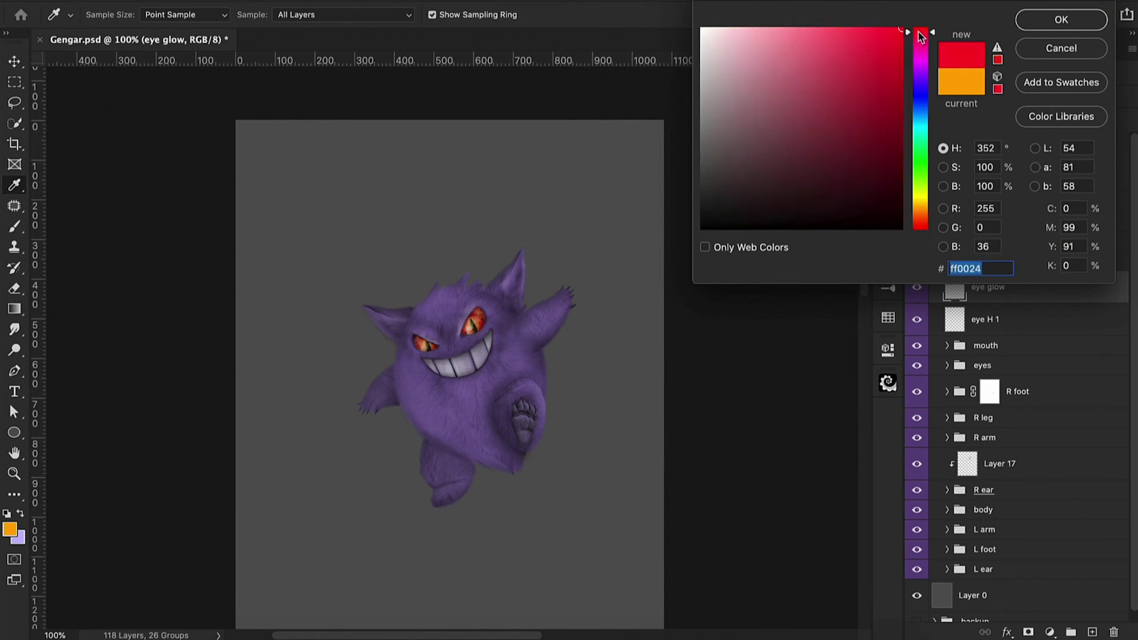
left_click(1064, 23)
key("bracketright")
key("bracketright")
key("bracketright")
key("bracketright")
left_click_drag(479, 307, 470, 333)
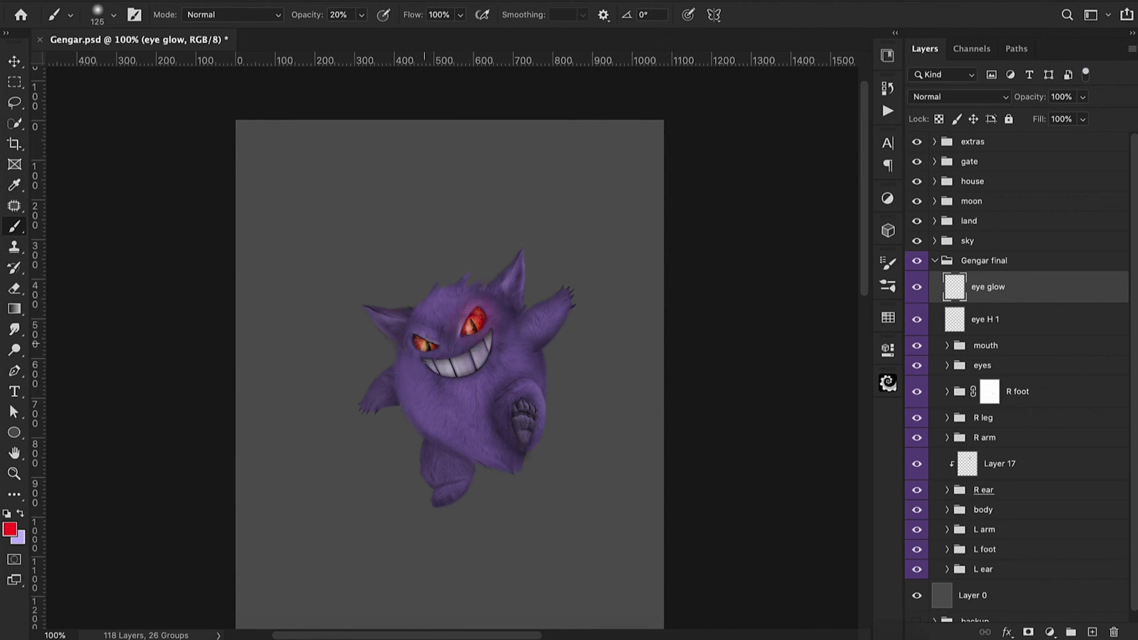
key("bracketleft")
key("bracketleft")
key("bracketright")
key("bracketright")
key("bracketright")
- Add a layer named eye glow 2 above eye glow, set to Soft Light at 60% opacity
left_click(1092, 632)
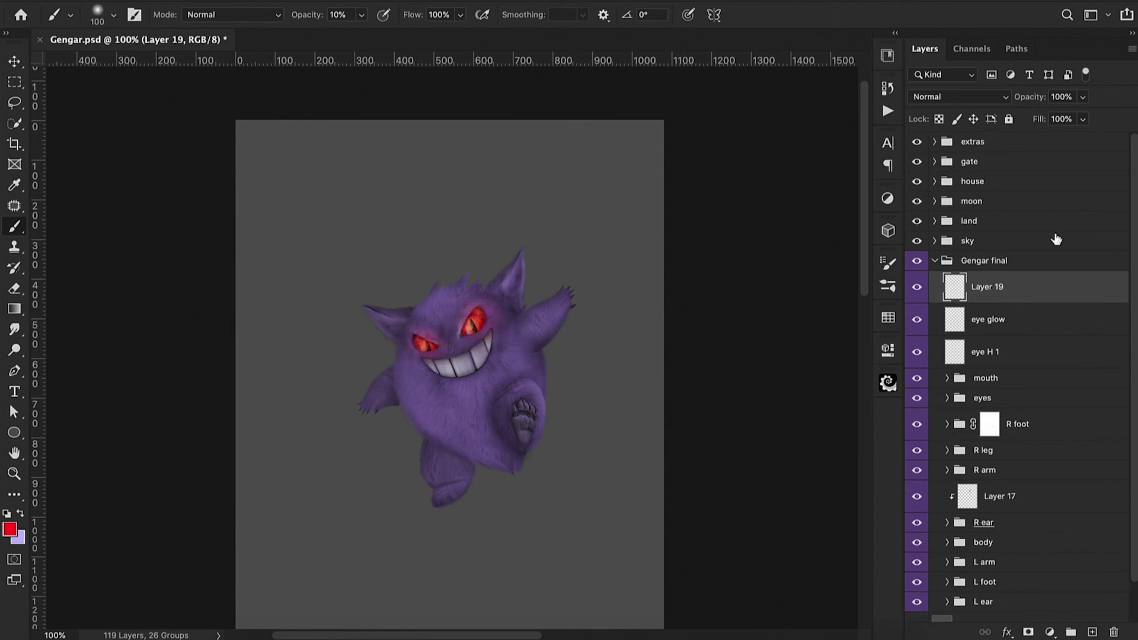
left_click_drag(1028, 100, 994, 104)
left_click(996, 98)
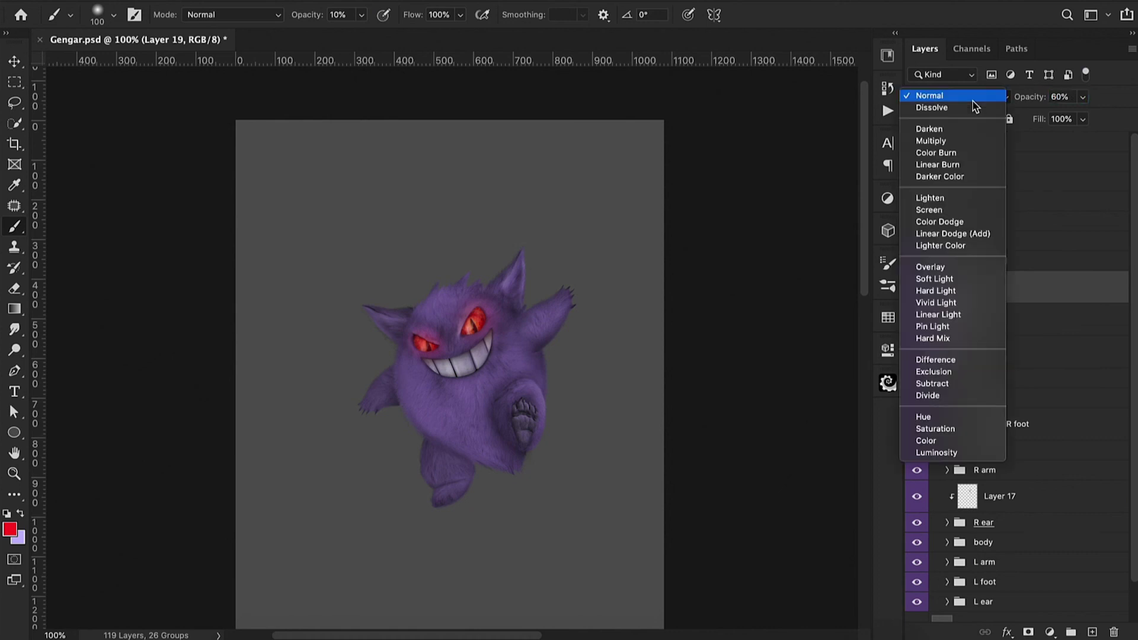
left_click(958, 282)
double_click(986, 287)
type("eye glow 2")
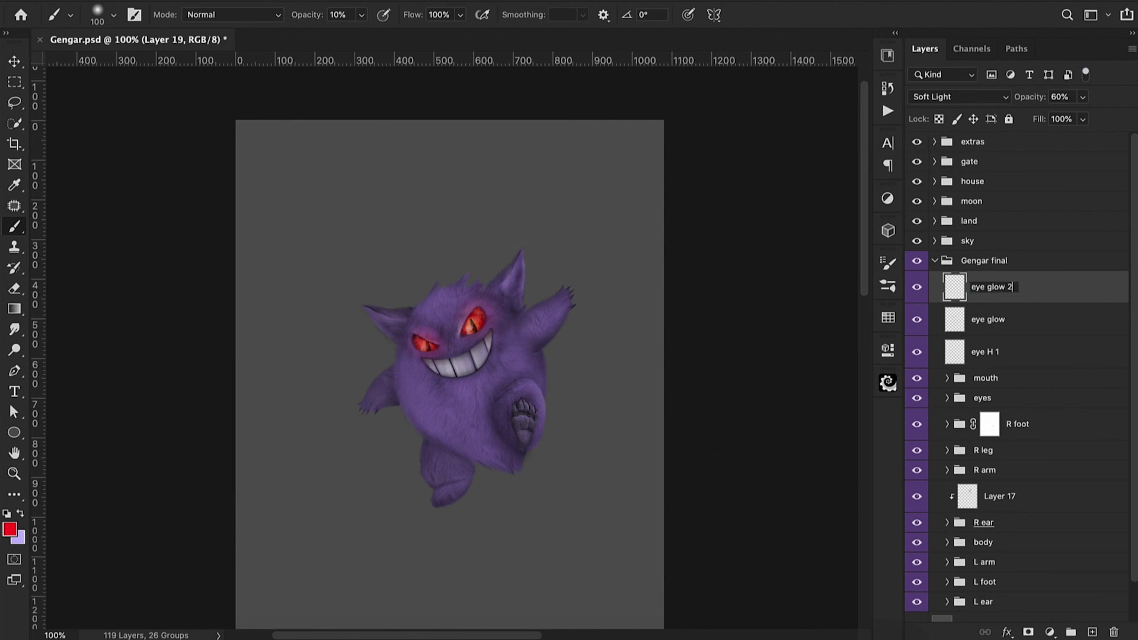
key("Return")
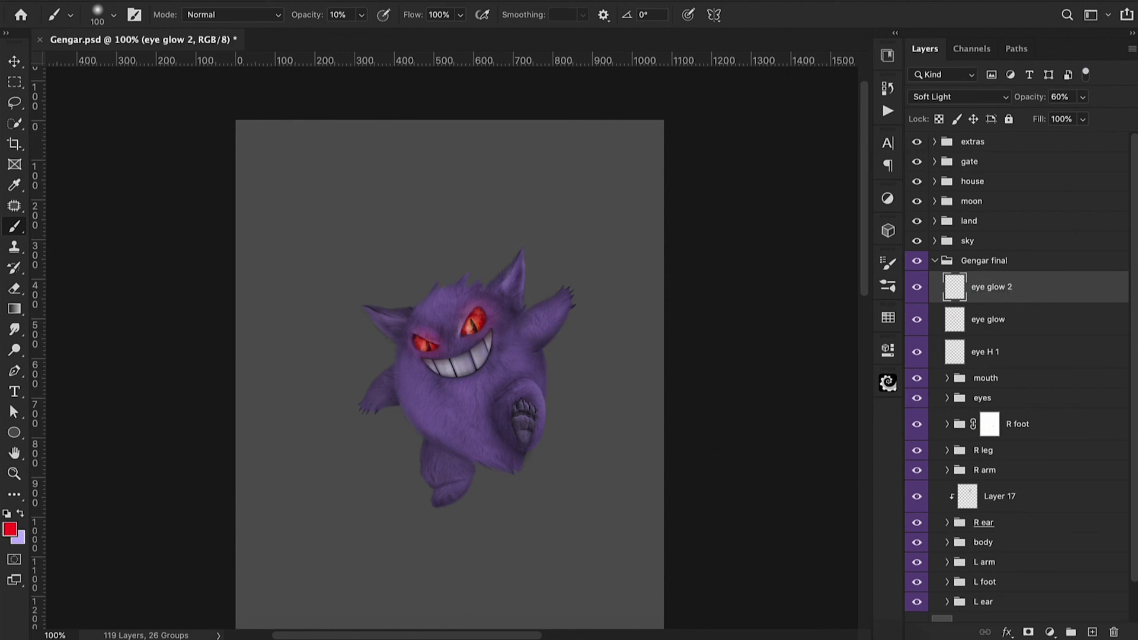